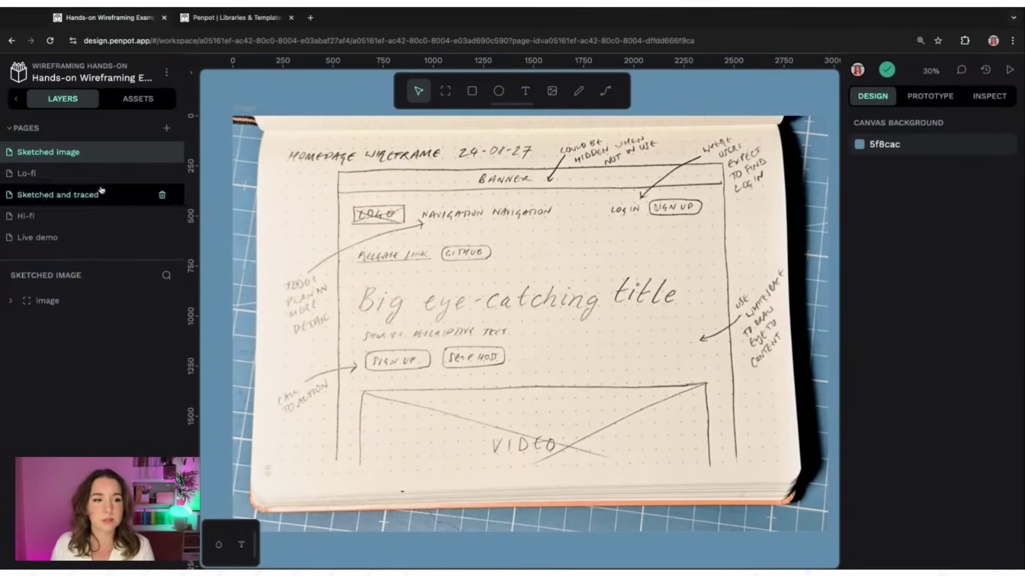
# Open the Lo-fi page and view the Penpot homepage lo-fi wireframe
pyautogui.click(51, 172)
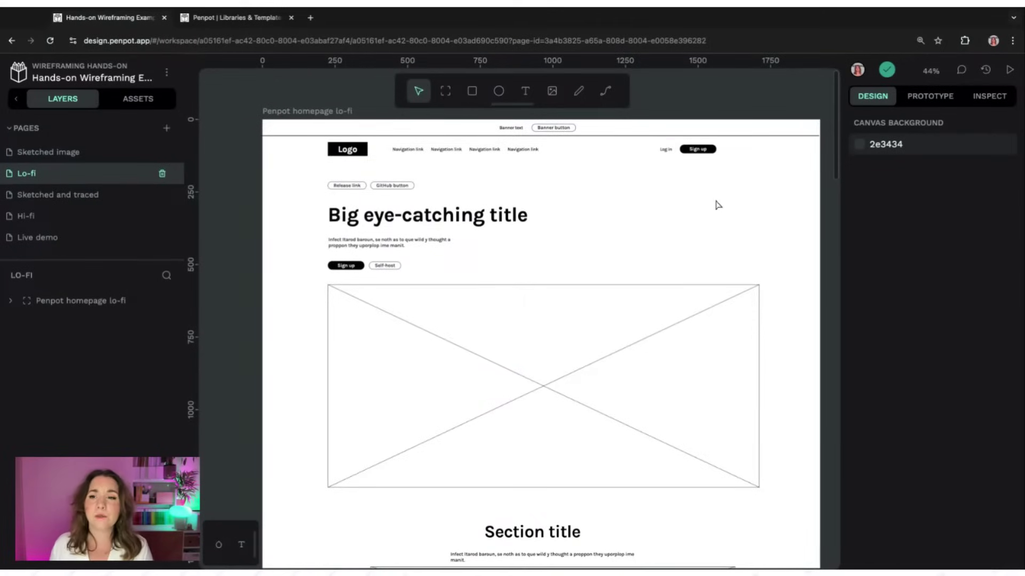
pyautogui.hscroll(2, 762, 95)
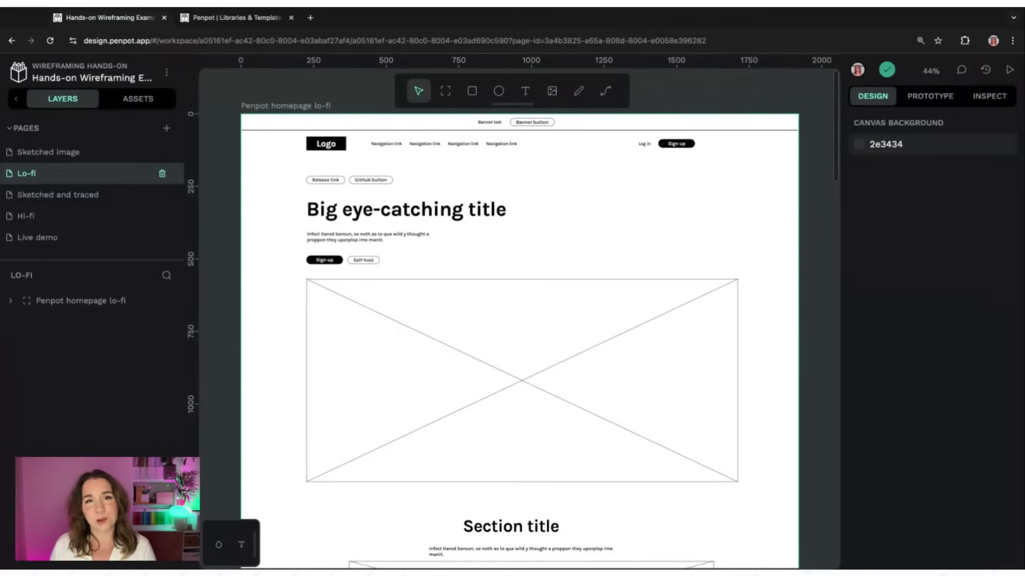
pyautogui.scroll(-1, 458, 139)
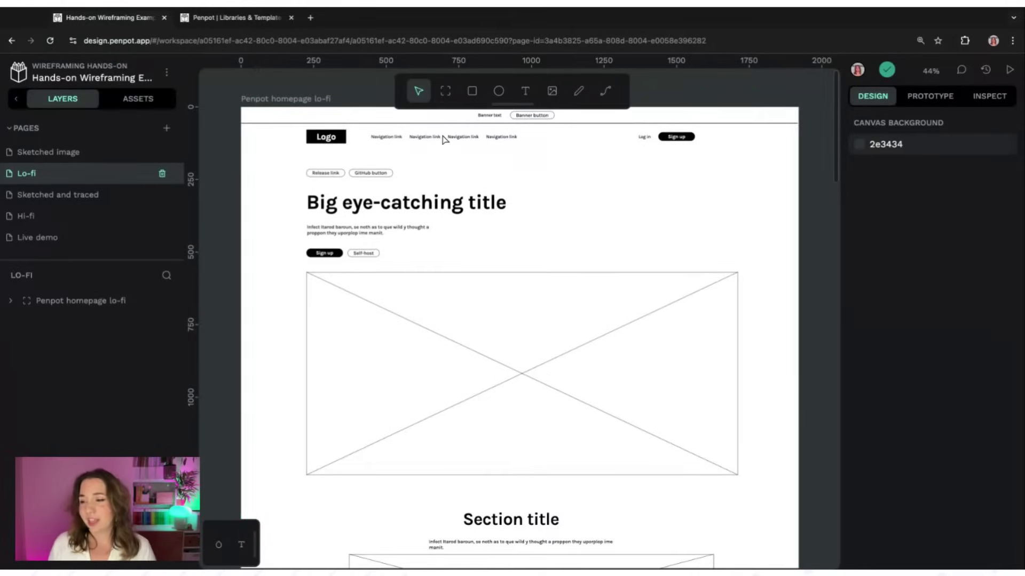
# On the Sketched and traced page, expand the wireframe traced board and make its hidden tracing layer visible
pyautogui.click(82, 198)
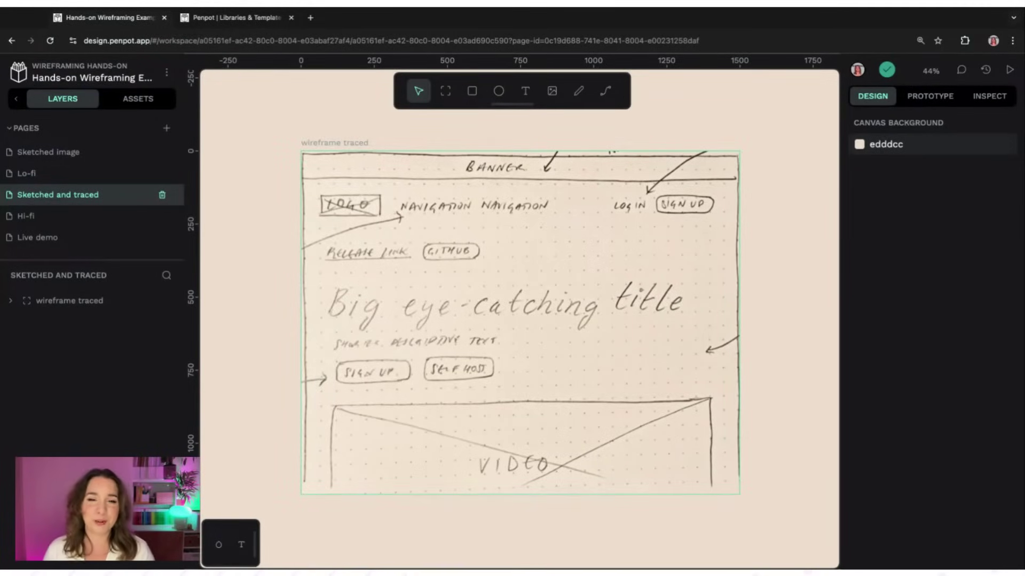
pyautogui.click(13, 302)
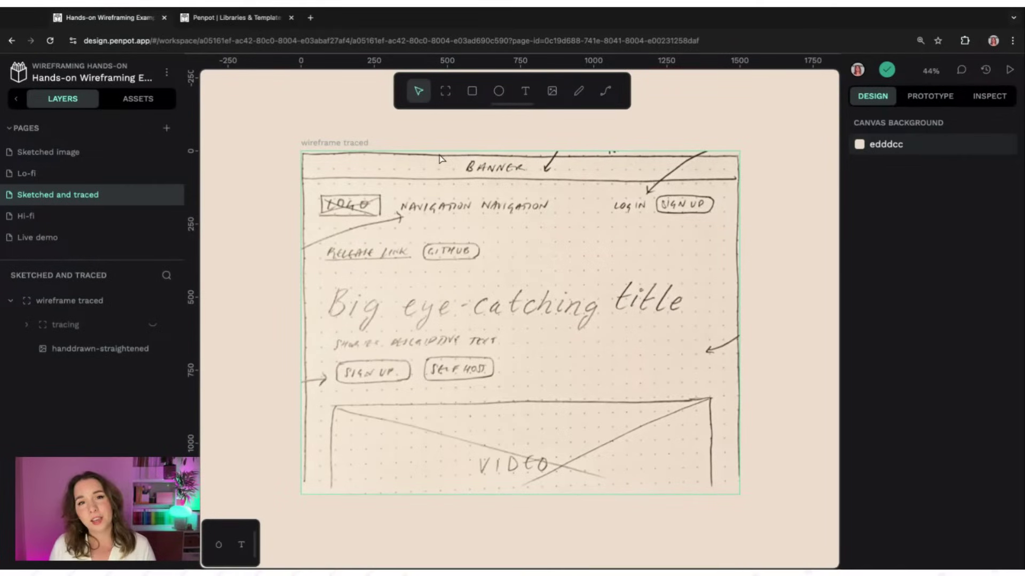
pyautogui.click(152, 325)
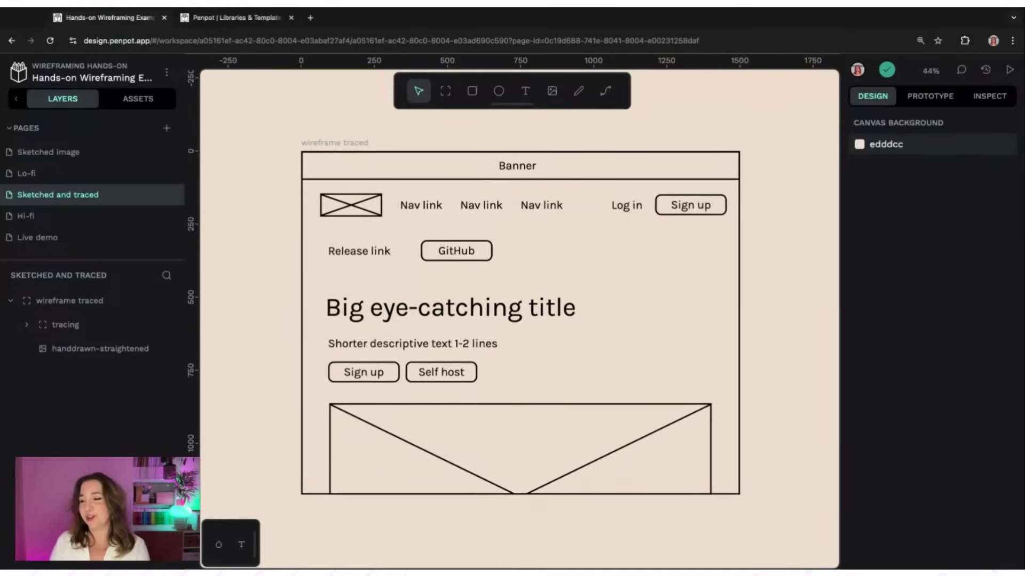
# Open the Hi-fi page and examine the first section of the Penpot homepage hi-fi board beside the mobile menu board
pyautogui.click(60, 224)
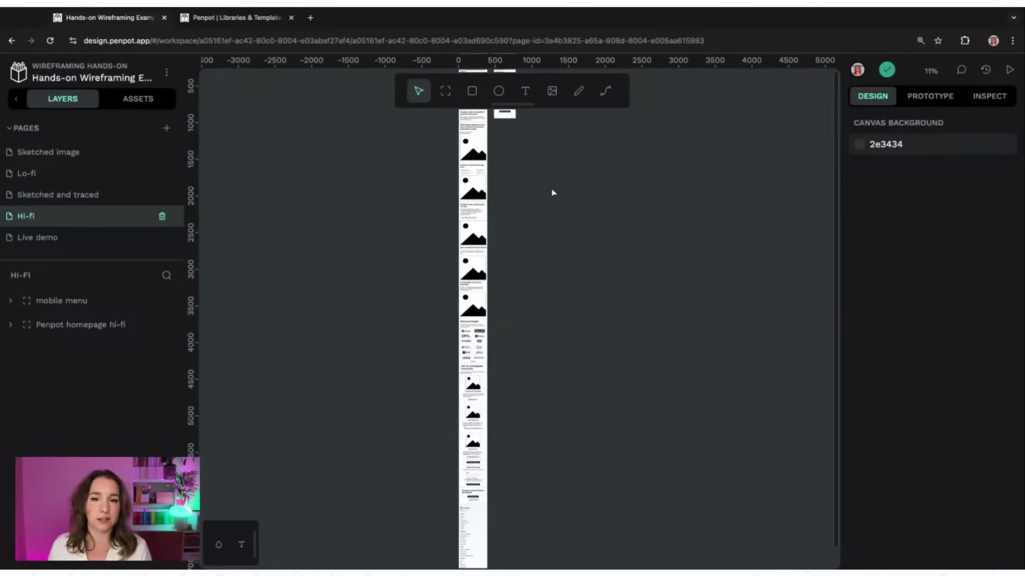
pyautogui.scroll(5, 553, 192)
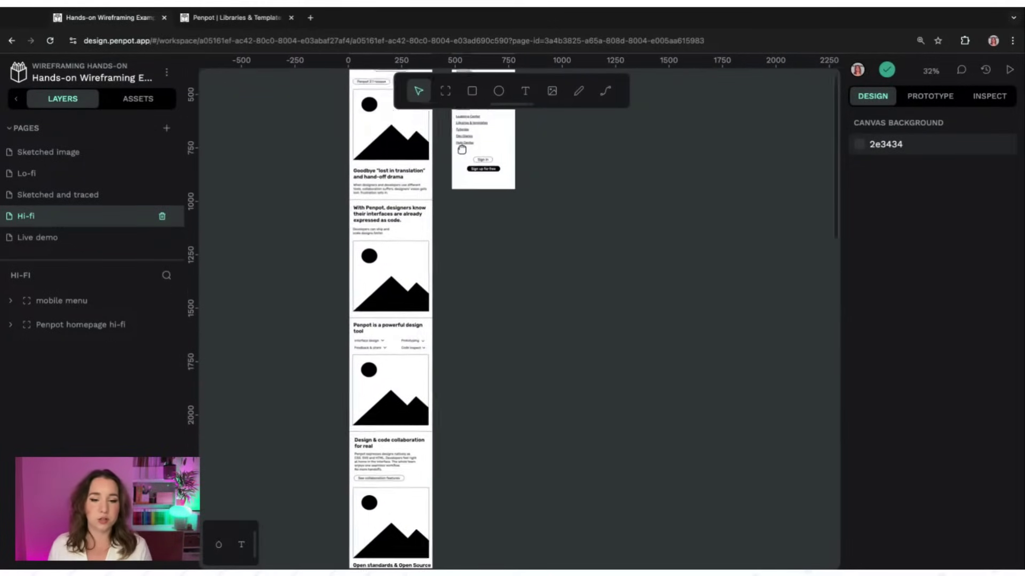
pyautogui.scroll(5, 538, 393)
pyautogui.hscroll(-2, 580, 183)
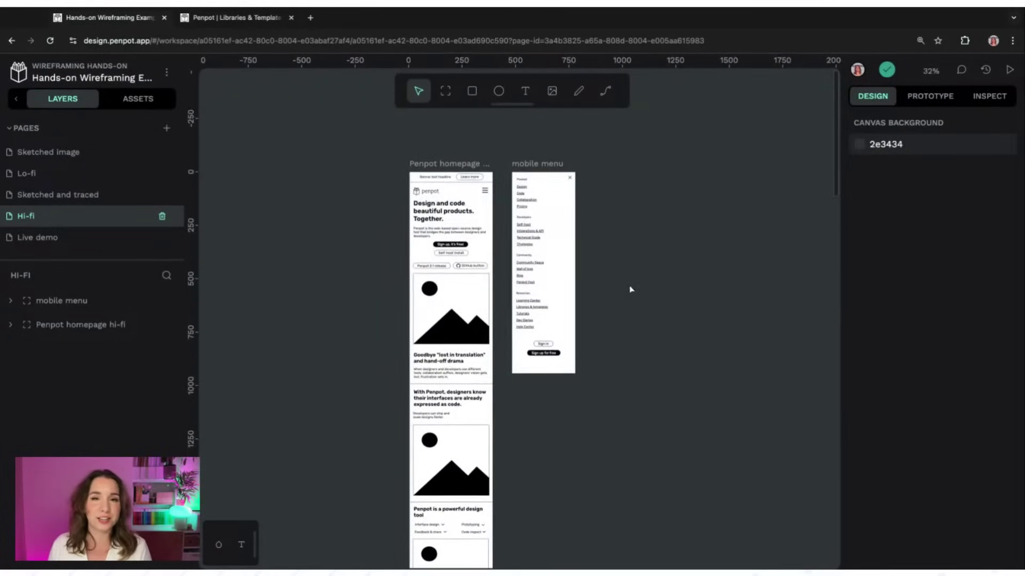
pyautogui.keyDown('ctrl'); pyautogui.scroll(5, 627, 291); pyautogui.keyUp('ctrl')
pyautogui.scroll(3, 578, 206)
pyautogui.hscroll(-3, 578, 206)
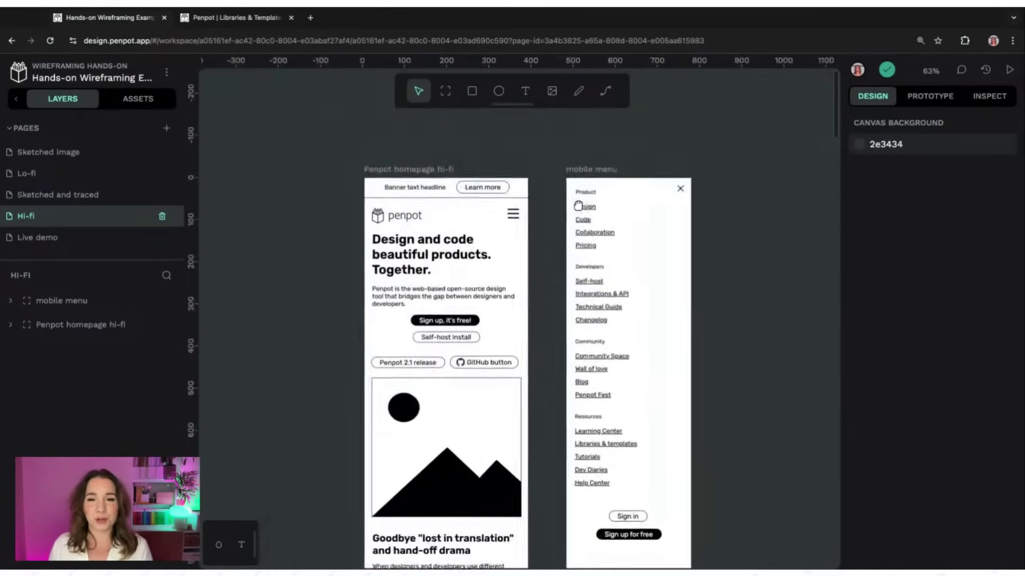
pyautogui.scroll(-2, 578, 206)
pyautogui.hscroll(1, 578, 206)
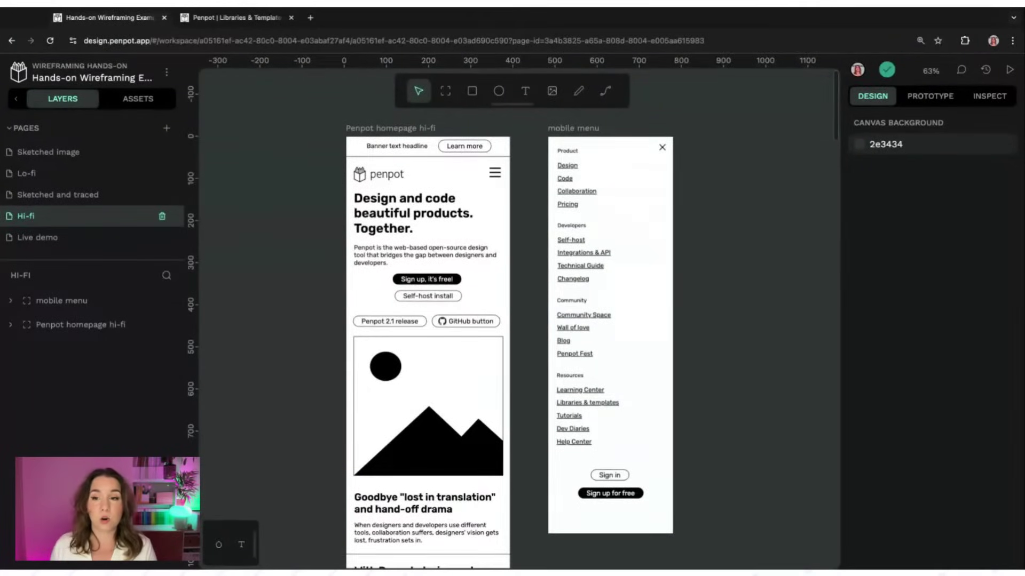
pyautogui.scroll(2, 708, 247)
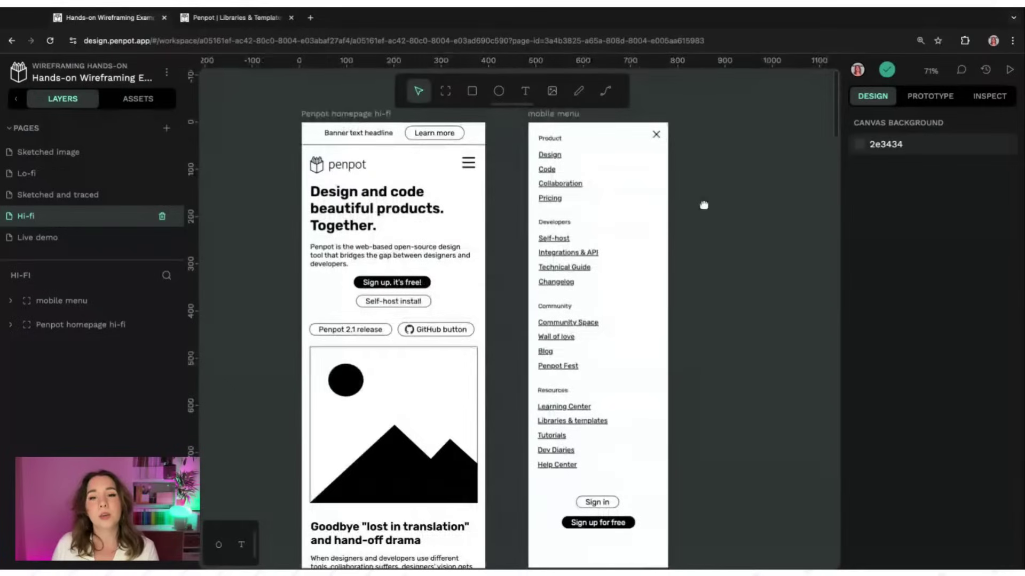
pyautogui.moveTo(703, 205); pyautogui.dragTo(726, 220)
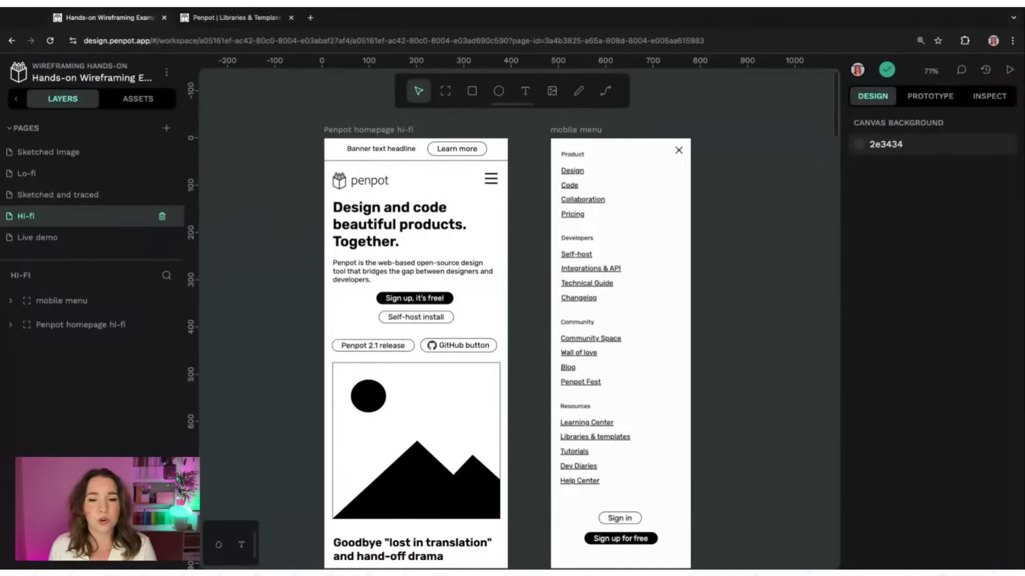
pyautogui.scroll(-1, 525, 322)
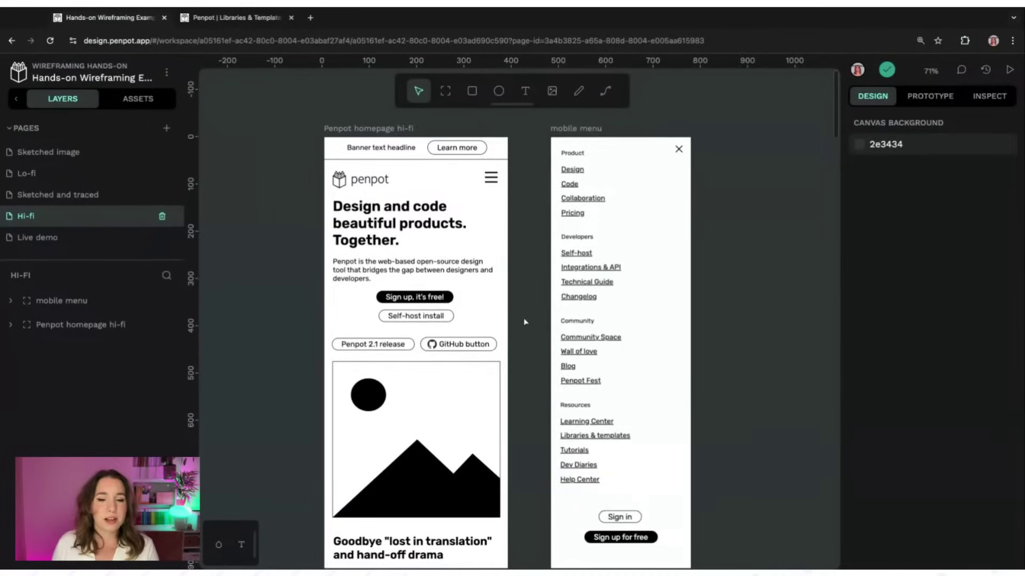
# Examine the Penpot homepage hi-fi wireframe section by section, from the hero down to the footer links
pyautogui.scroll(-5, 525, 322)
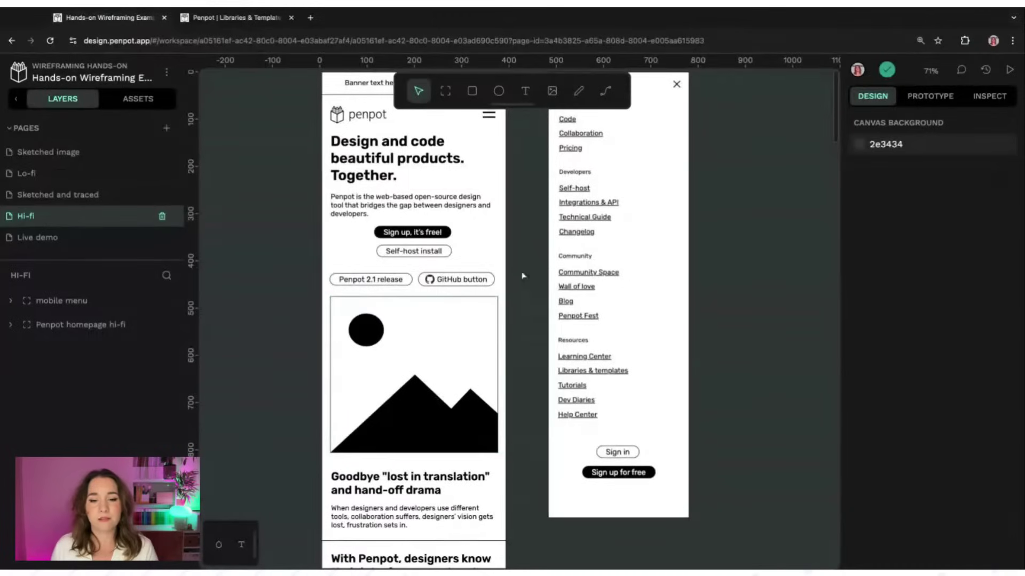
pyautogui.scroll(-20, 511, 367)
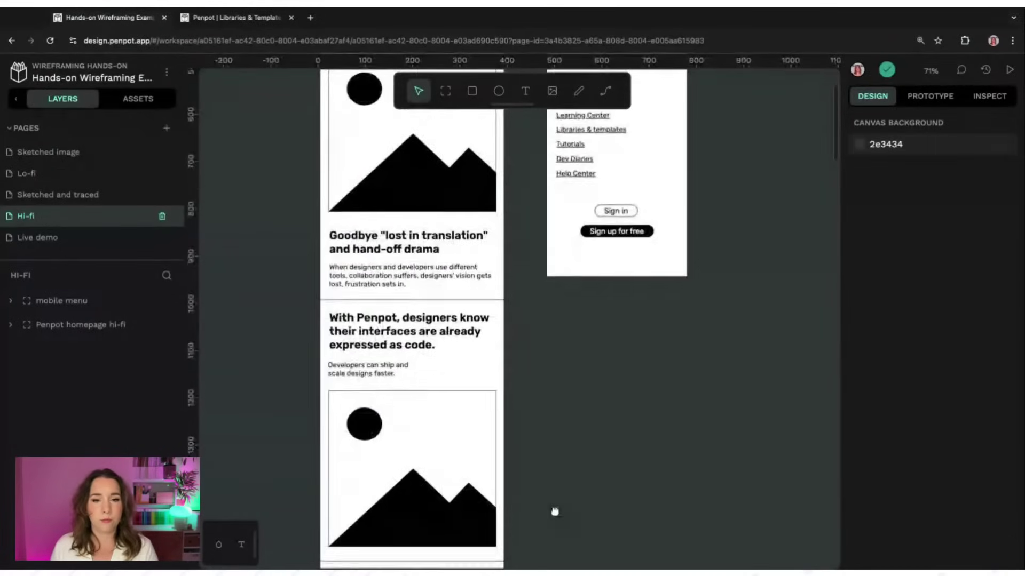
pyautogui.scroll(-2, 554, 512)
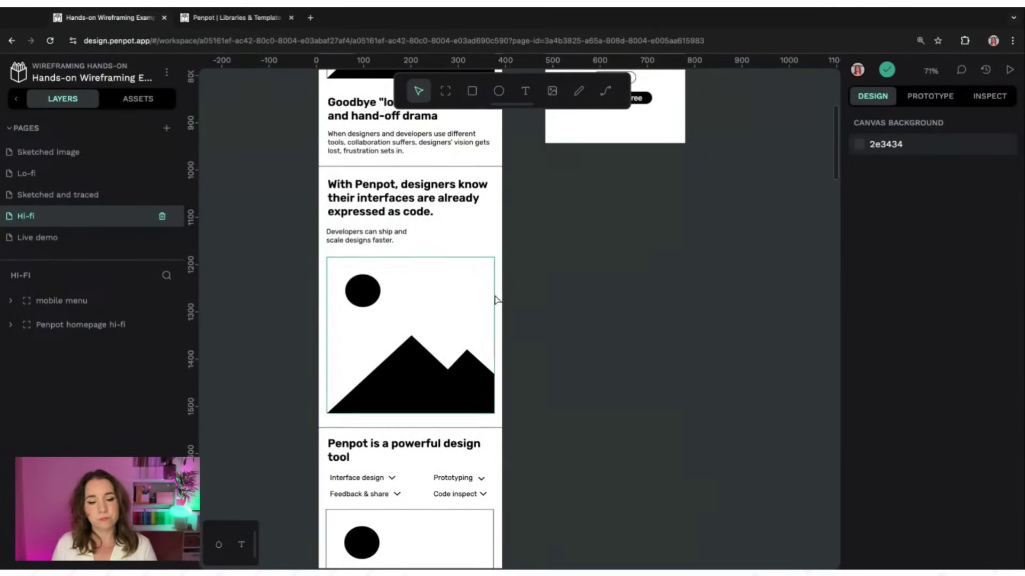
pyautogui.scroll(-15, 544, 388)
pyautogui.scroll(-3, 603, 467)
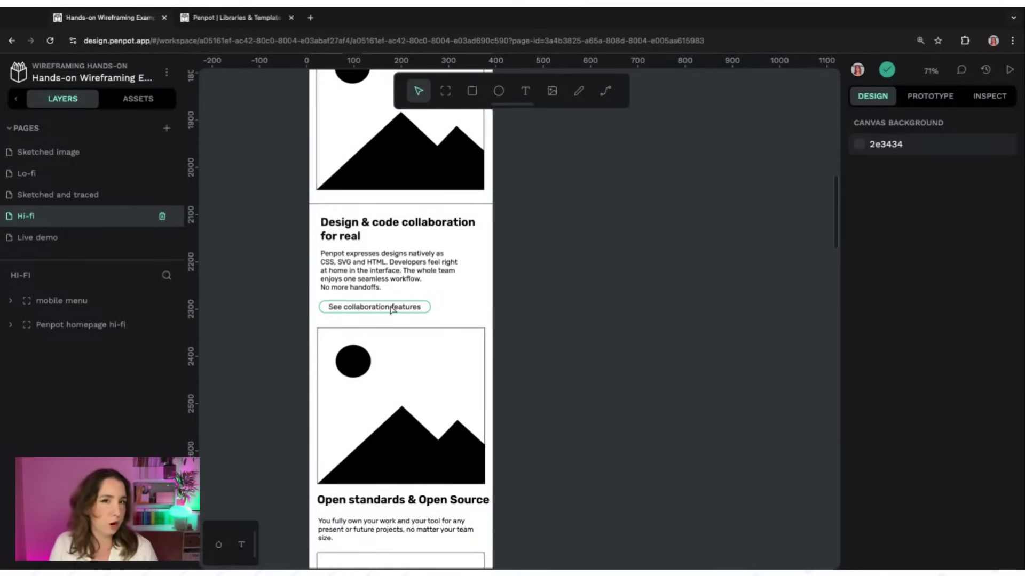
pyautogui.scroll(-10, 572, 485)
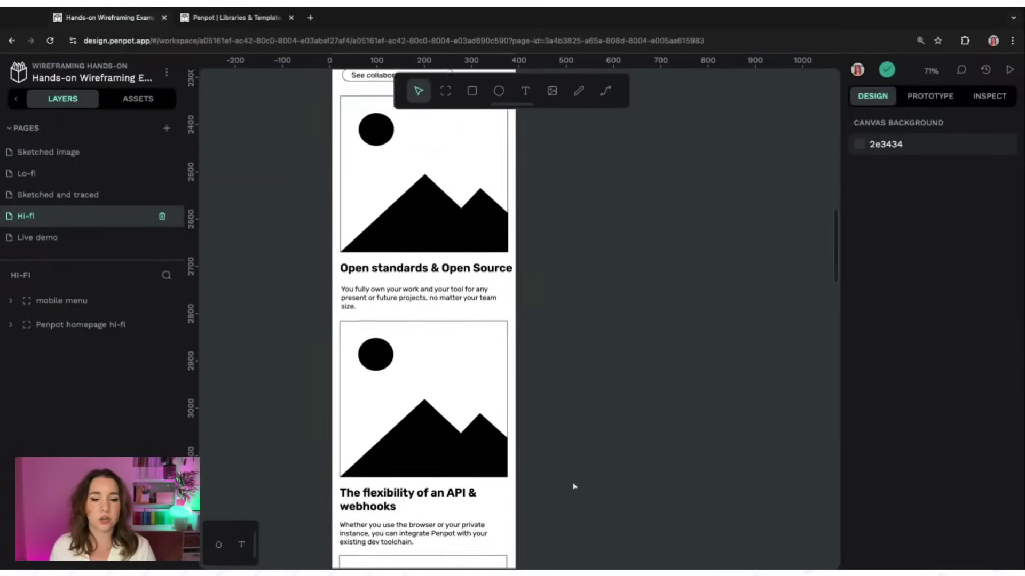
pyautogui.scroll(-15, 537, 507)
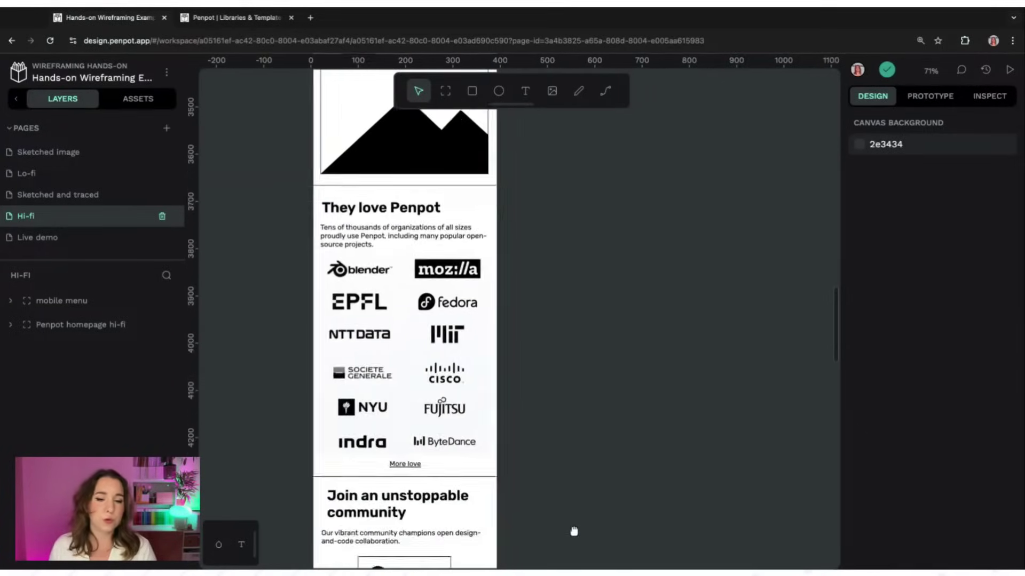
pyautogui.scroll(-3, 542, 482)
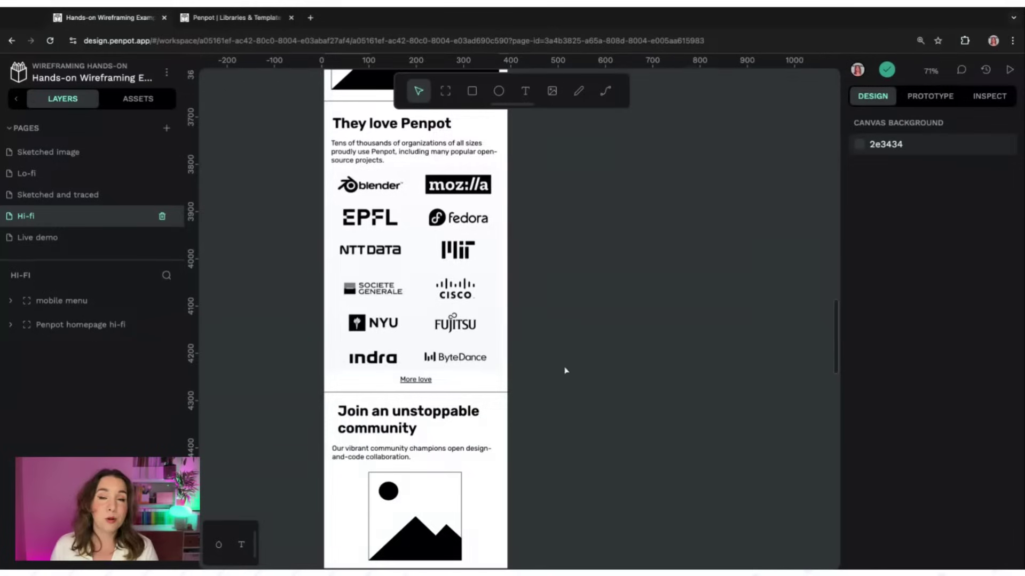
pyautogui.scroll(-10, 569, 457)
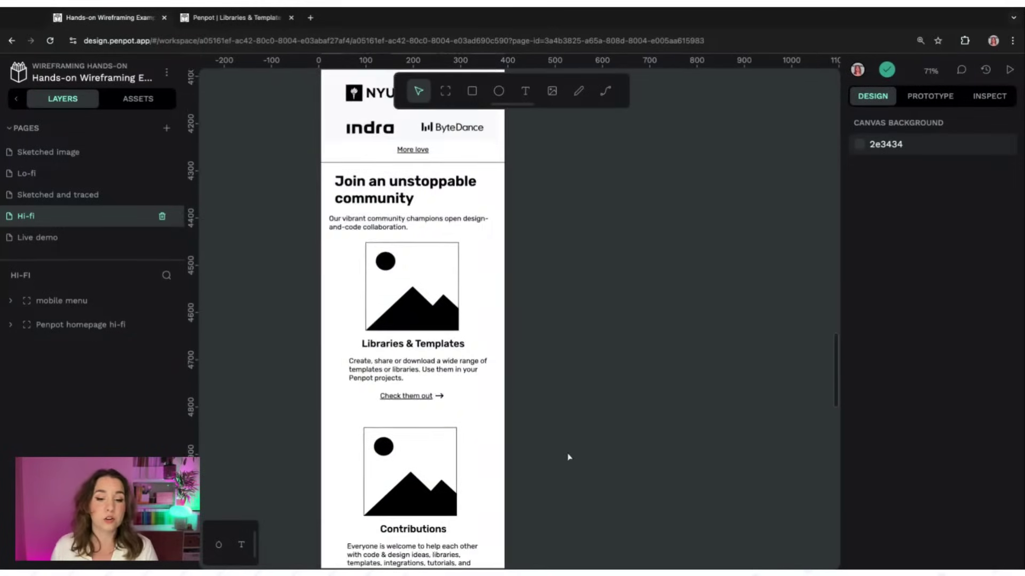
pyautogui.scroll(-10, 566, 465)
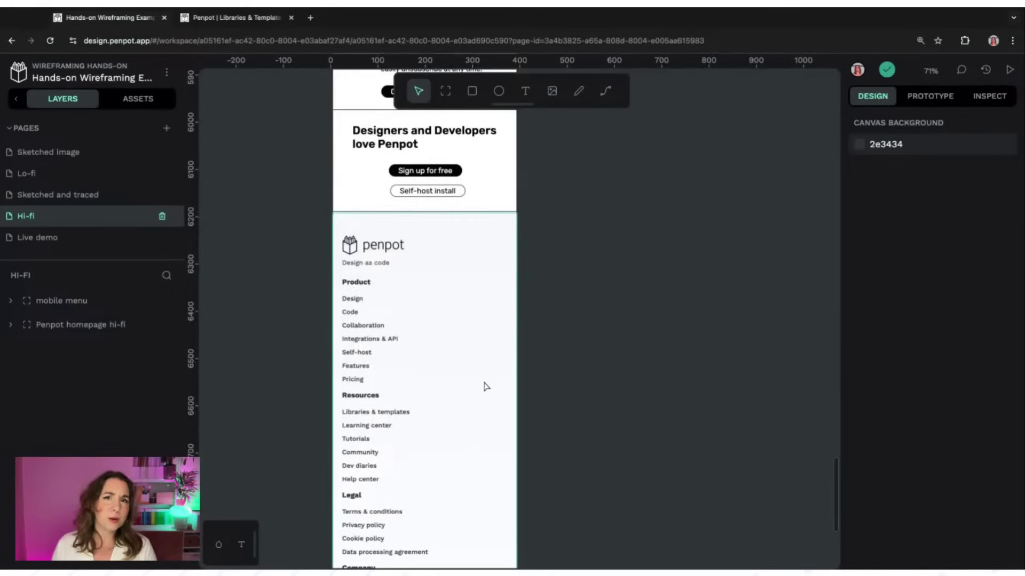
pyautogui.scroll(-2, 594, 447)
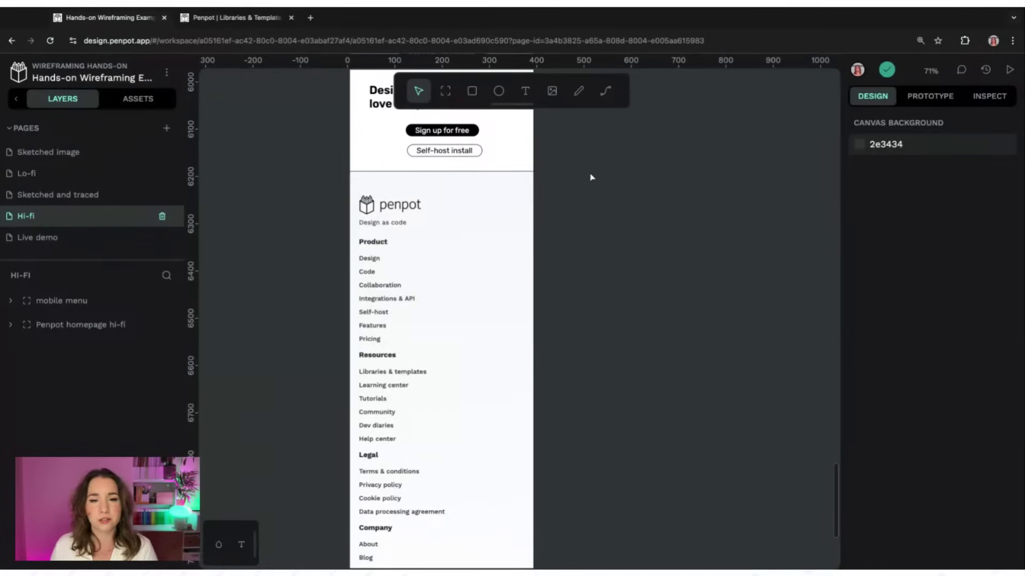
# Review the hi-fi homepage wireframe in reverse, from the footer back to the header and mobile menu
pyautogui.scroll(9, 567, 183)
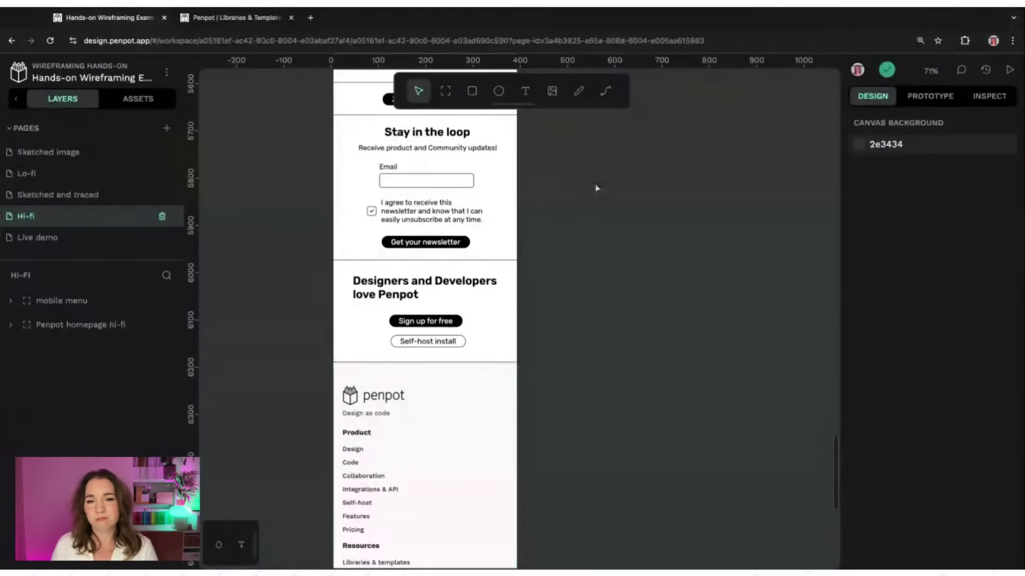
pyautogui.scroll(4, 606, 160)
pyautogui.scroll(5, 602, 154)
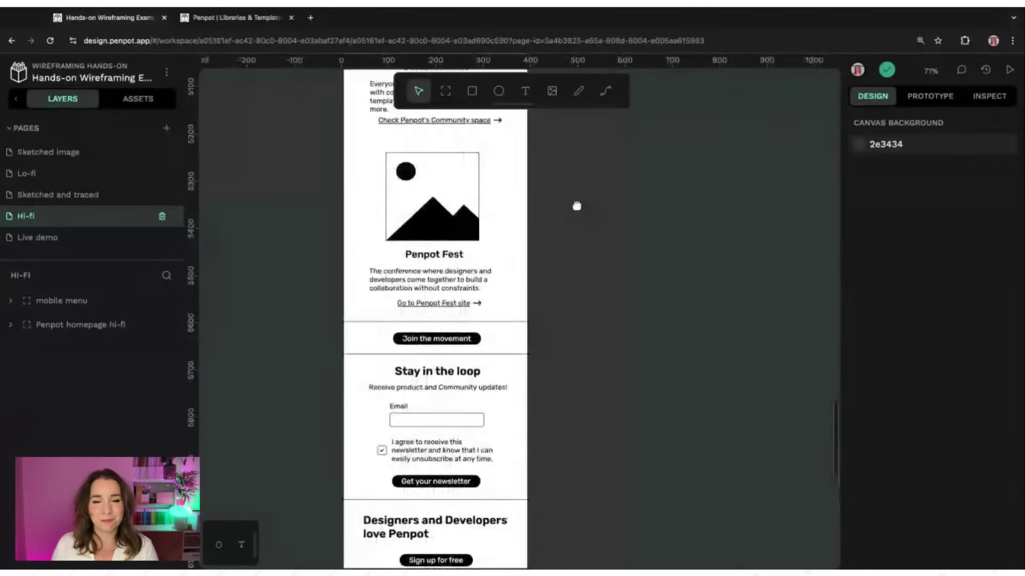
pyautogui.scroll(4, 576, 206)
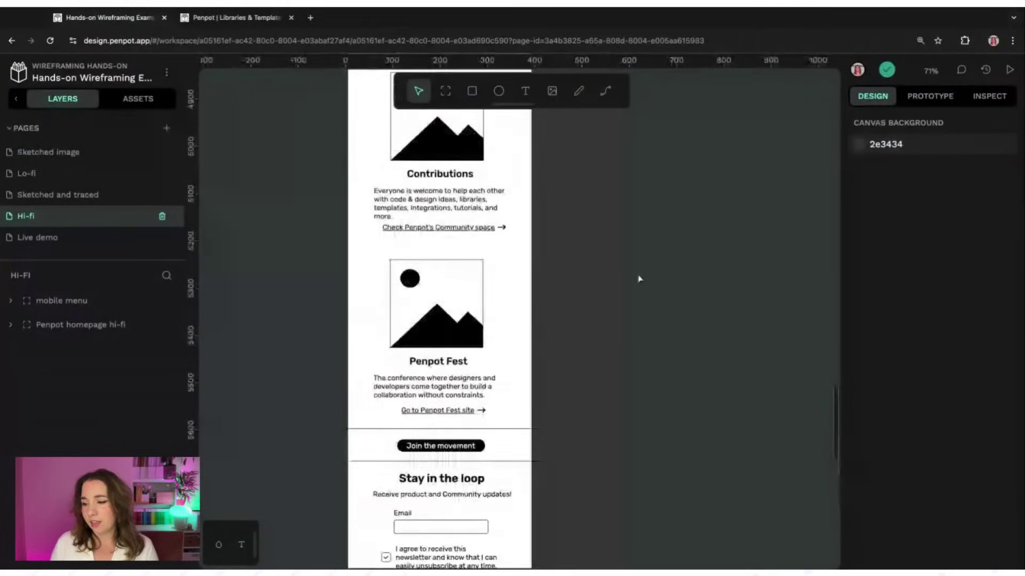
pyautogui.scroll(7, 579, 257)
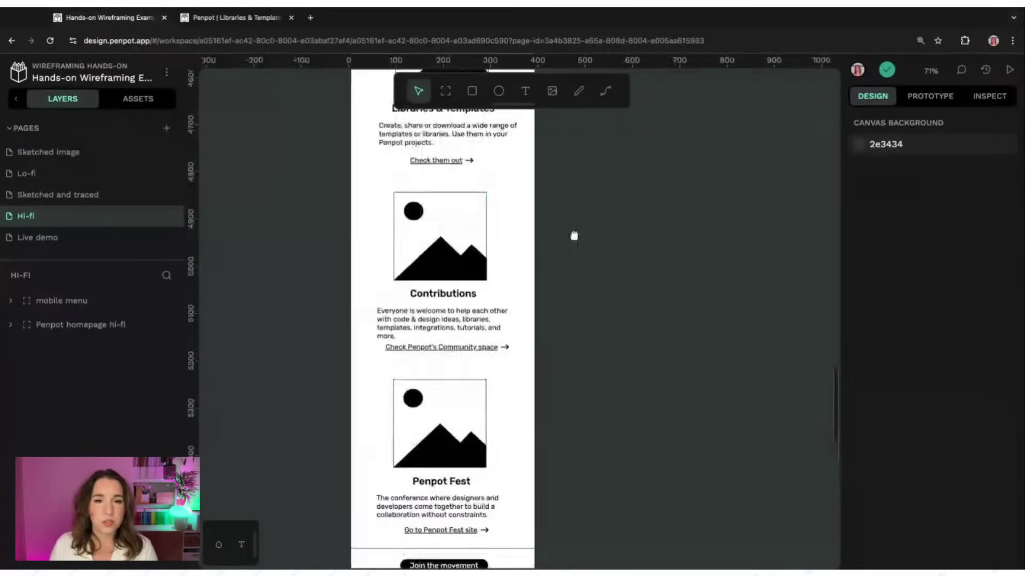
pyautogui.scroll(20, 607, 225)
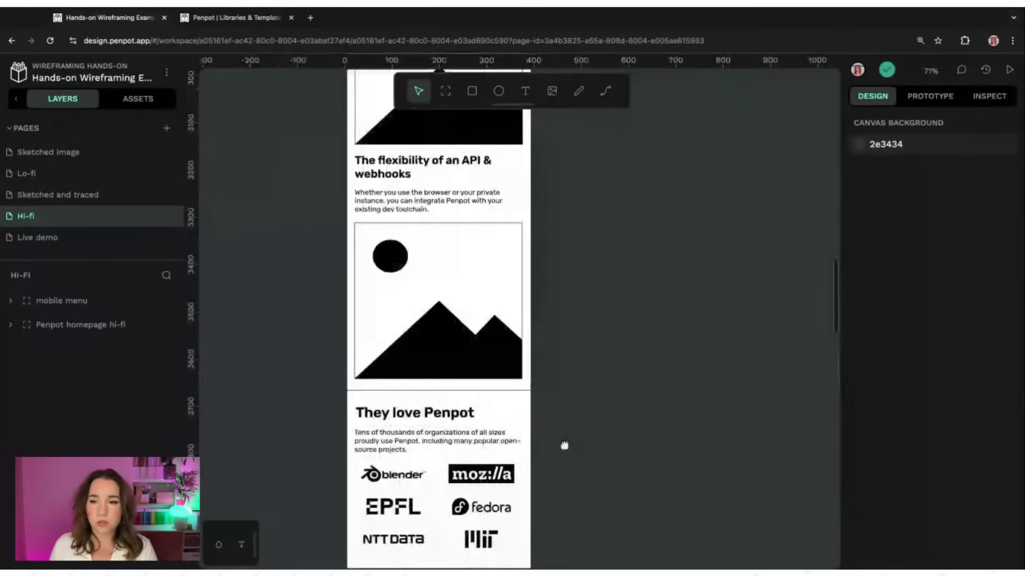
pyautogui.scroll(20, 564, 446)
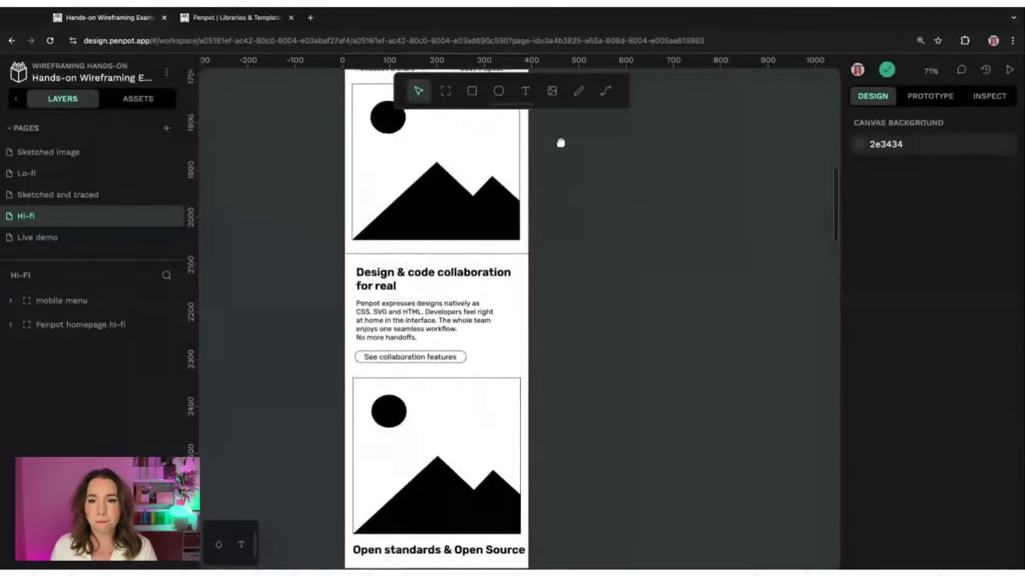
pyautogui.scroll(20, 581, 197)
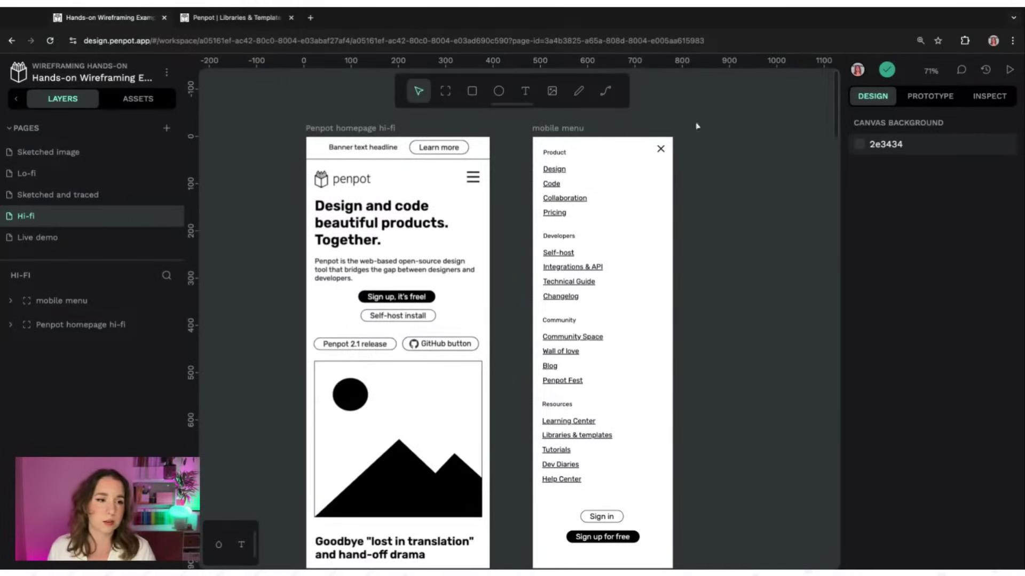
# Compare the wireframe stages by revisiting the Lo-fi, Sketched image and Hi-fi pages in turn
pyautogui.click(102, 180)
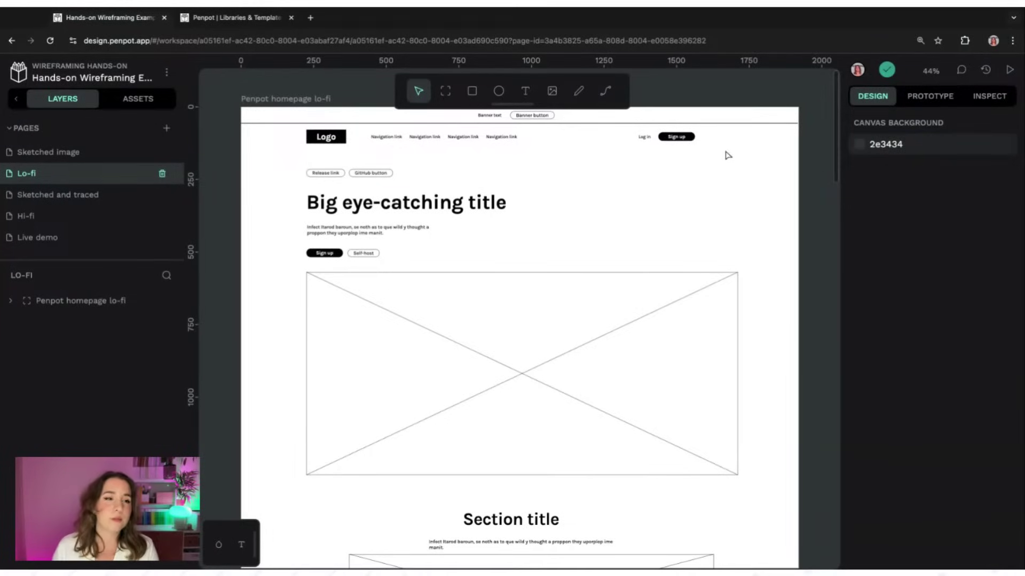
pyautogui.click(85, 158)
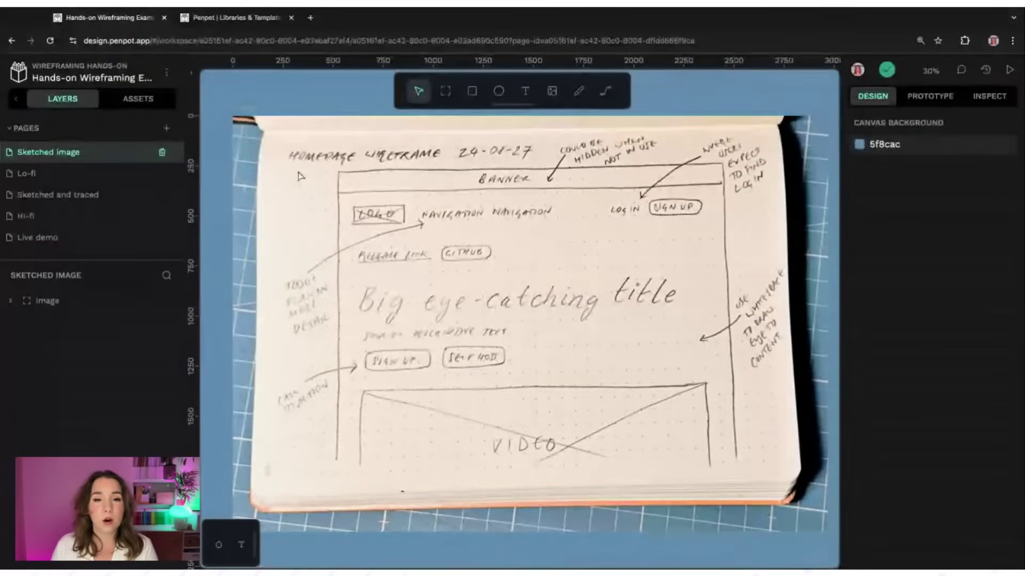
pyautogui.click(25, 217)
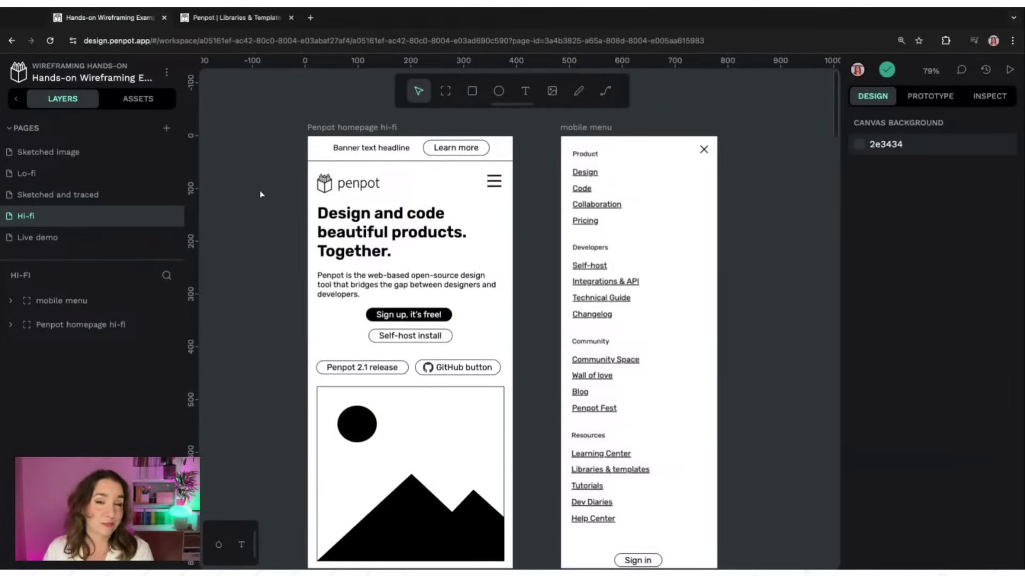
# Switch to the Penpot Libraries & templates web page
pyautogui.click(231, 17)
pyautogui.moveTo(547, 94)
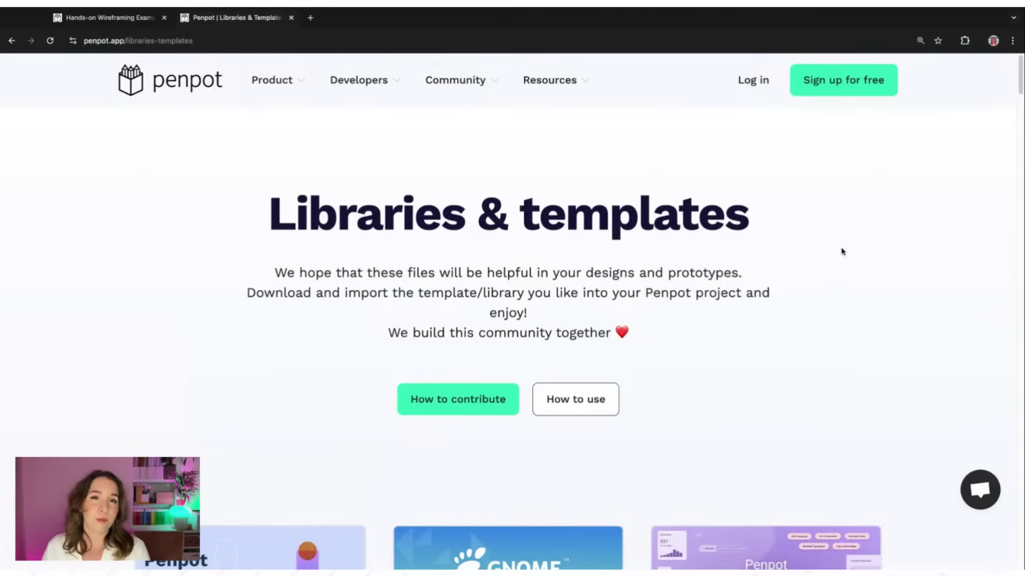
# Find the Minimalistic Wireframing Kit among the Penpot libraries and templates and download it
pyautogui.scroll(-1, 841, 250)
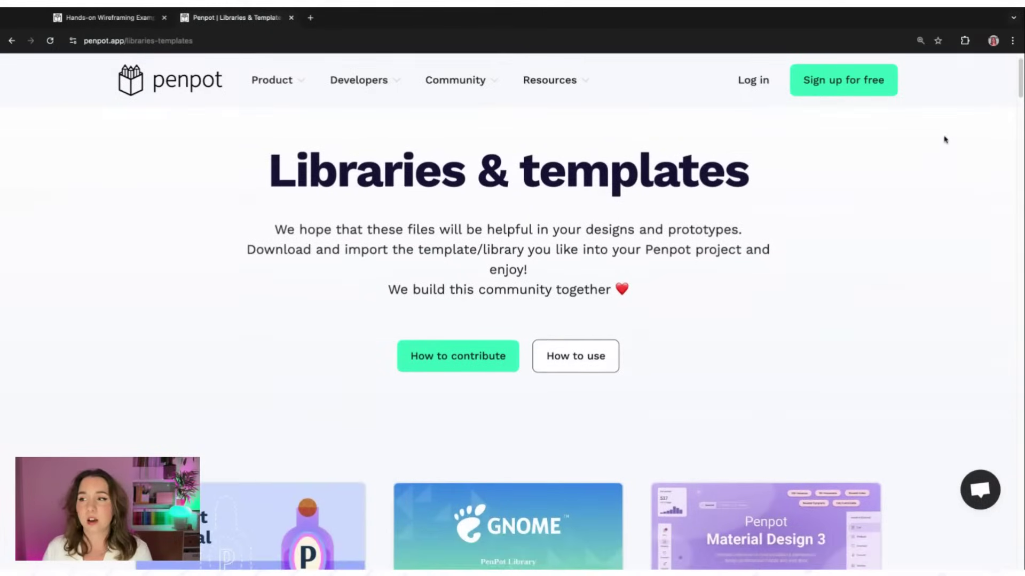
pyautogui.scroll(-5, 1019, 72)
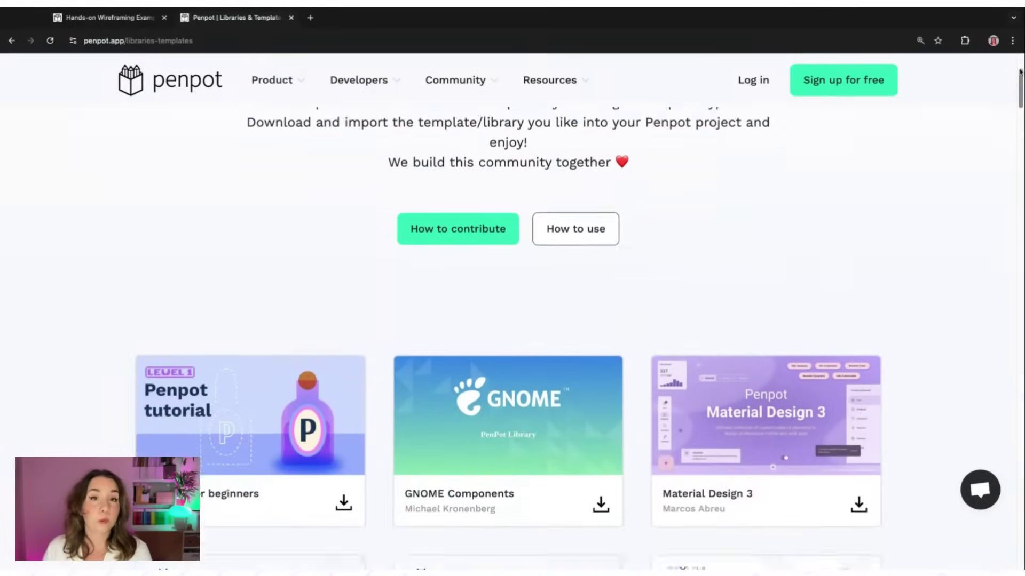
pyautogui.scroll(-1, 1020, 72)
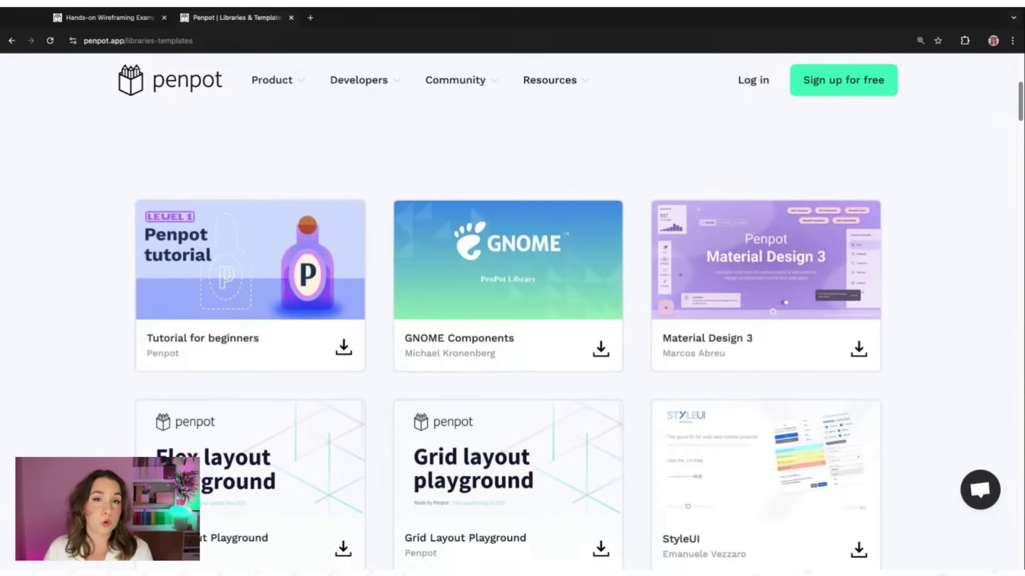
pyautogui.scroll(-8, 1020, 72)
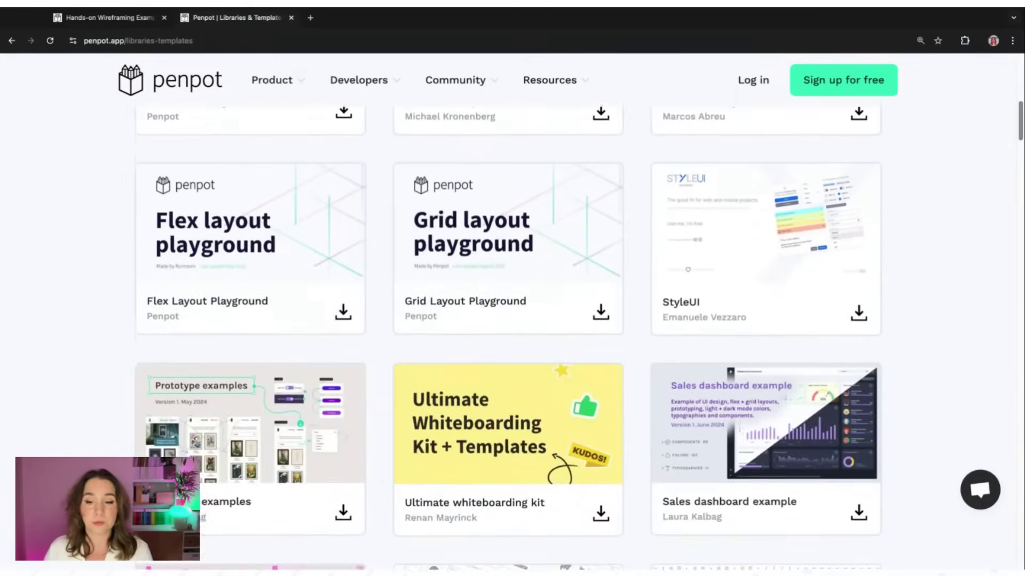
pyautogui.scroll(-3, 512, 235)
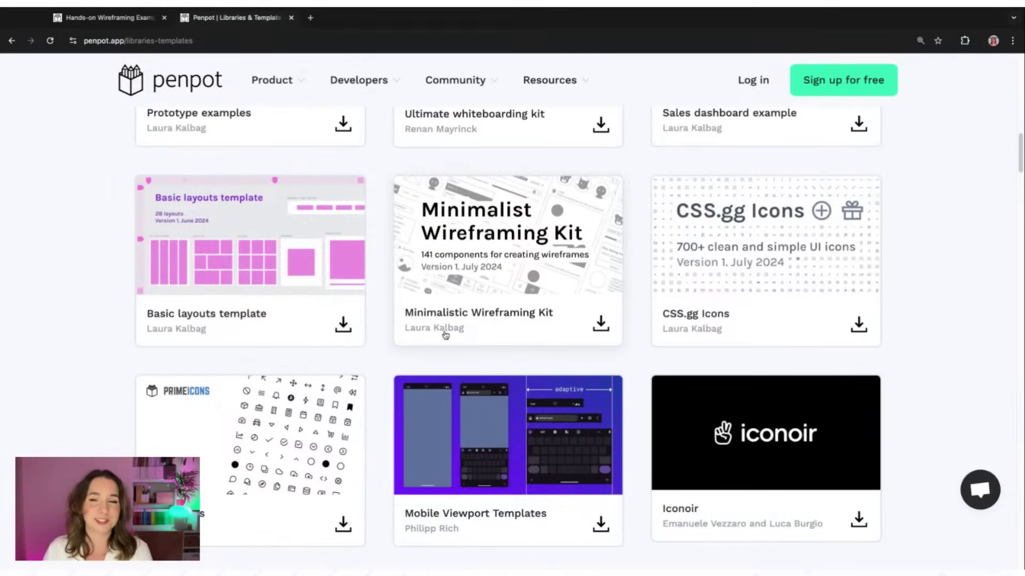
pyautogui.click(600, 324)
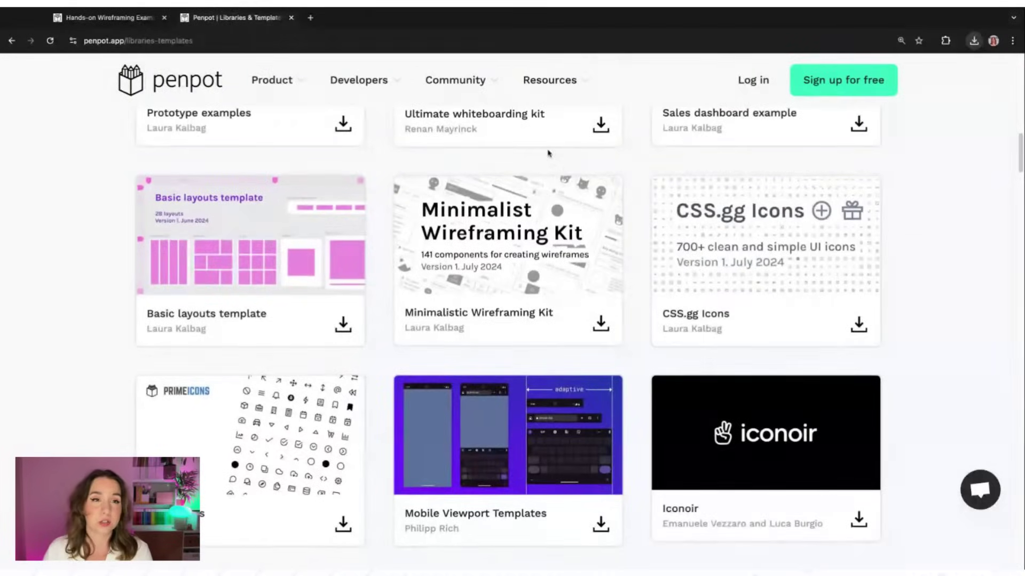
# Return to the Penpot projects dashboard and import minimalist-wireframing-kit.penpot into the Wireframing Hands-on project
pyautogui.click(107, 18)
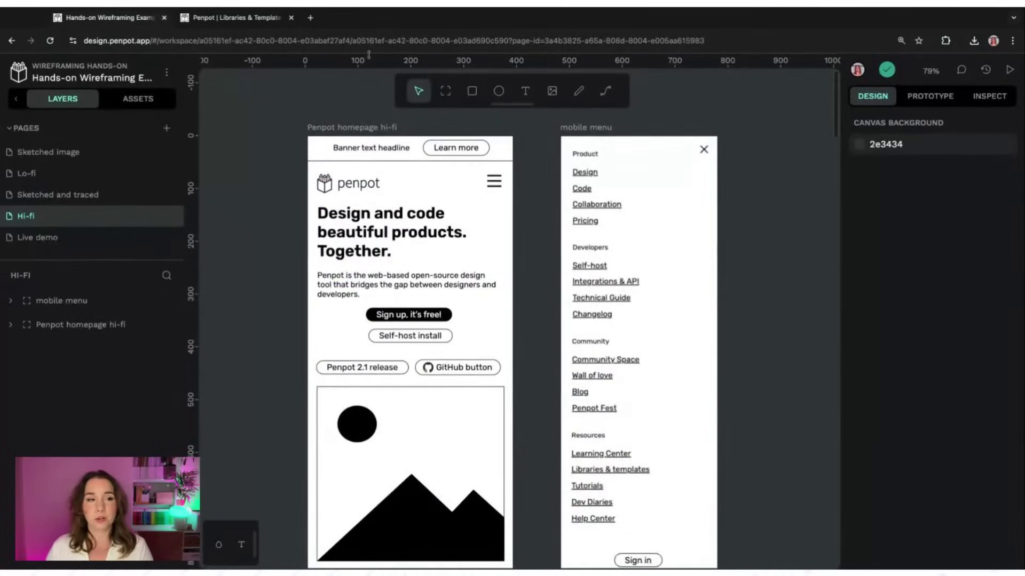
pyautogui.click(21, 73)
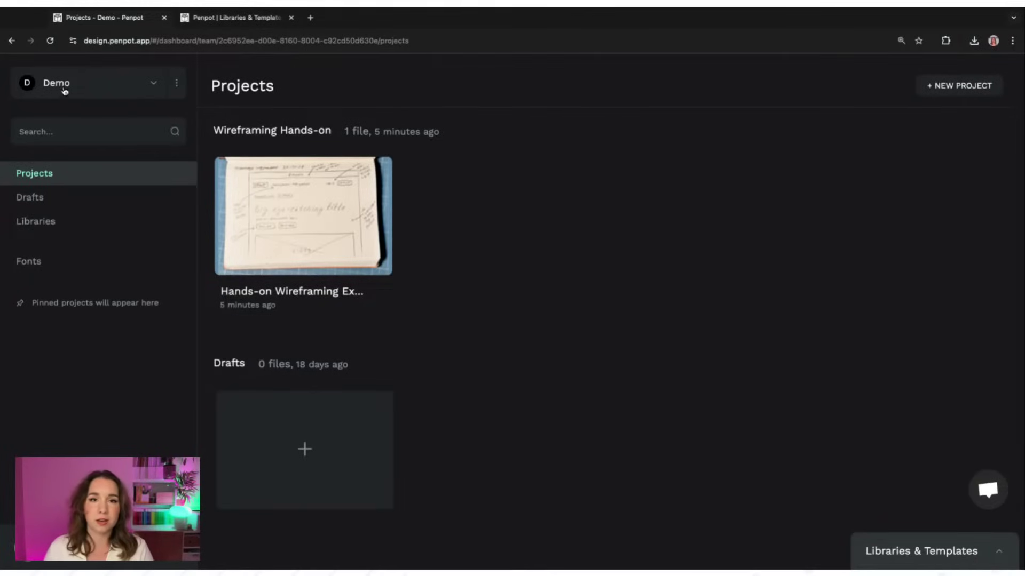
pyautogui.moveTo(534, 138)
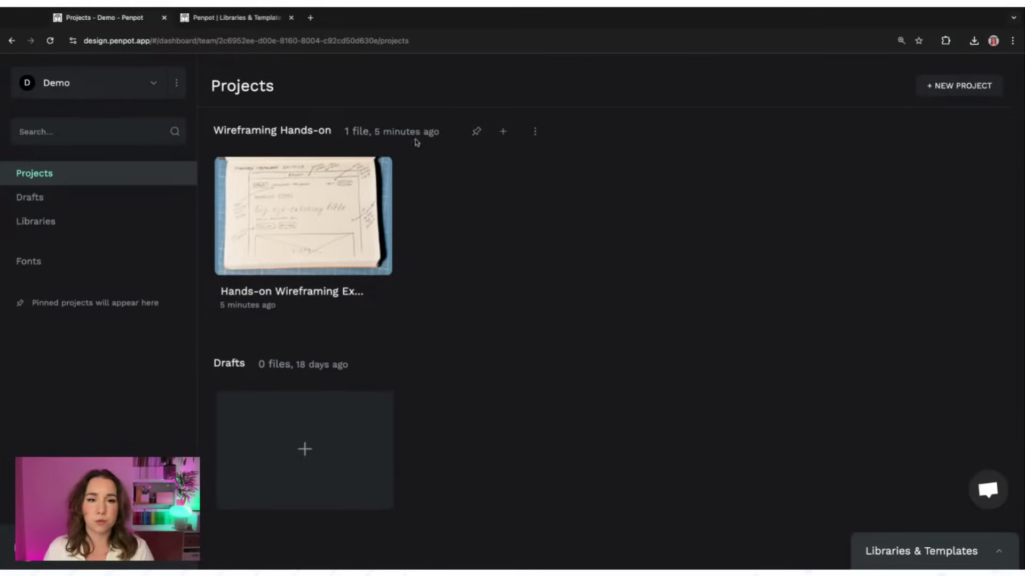
pyautogui.click(533, 135)
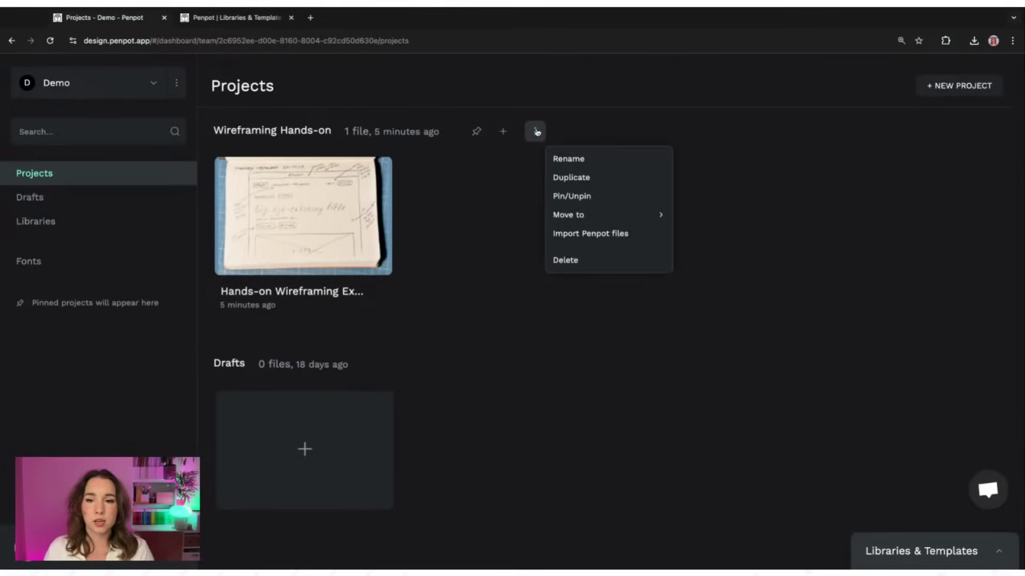
pyautogui.click(606, 235)
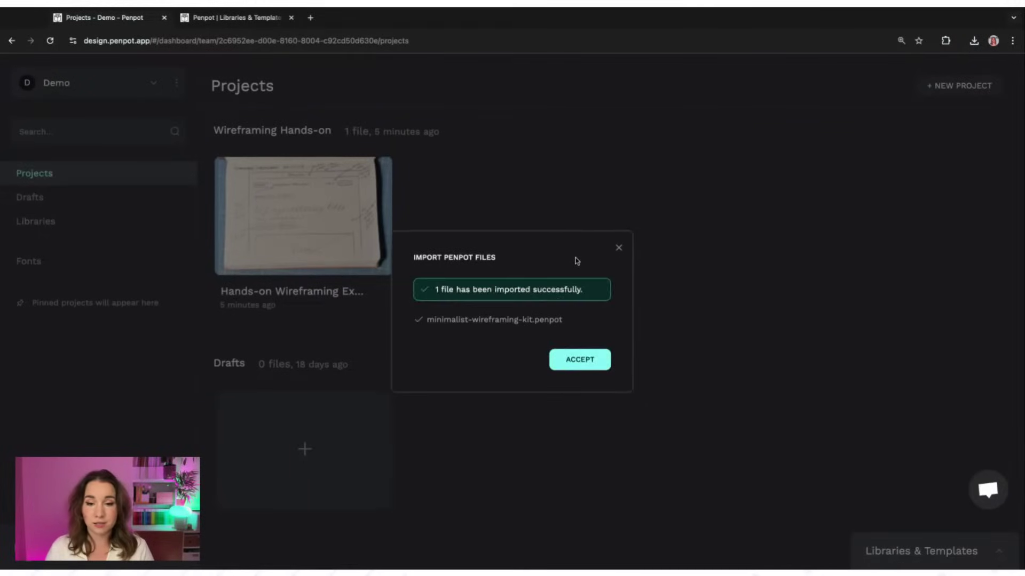
pyautogui.click(587, 360)
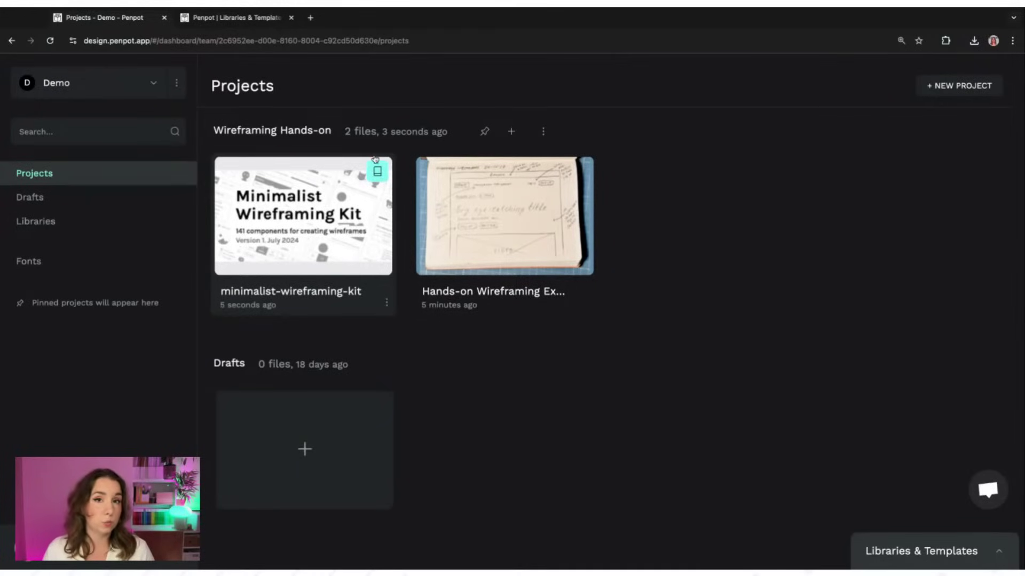
# Open the minimalist-wireframing-kit file and look through its main component pages, including Icons, Images and Inputs
pyautogui.doubleClick(313, 207)
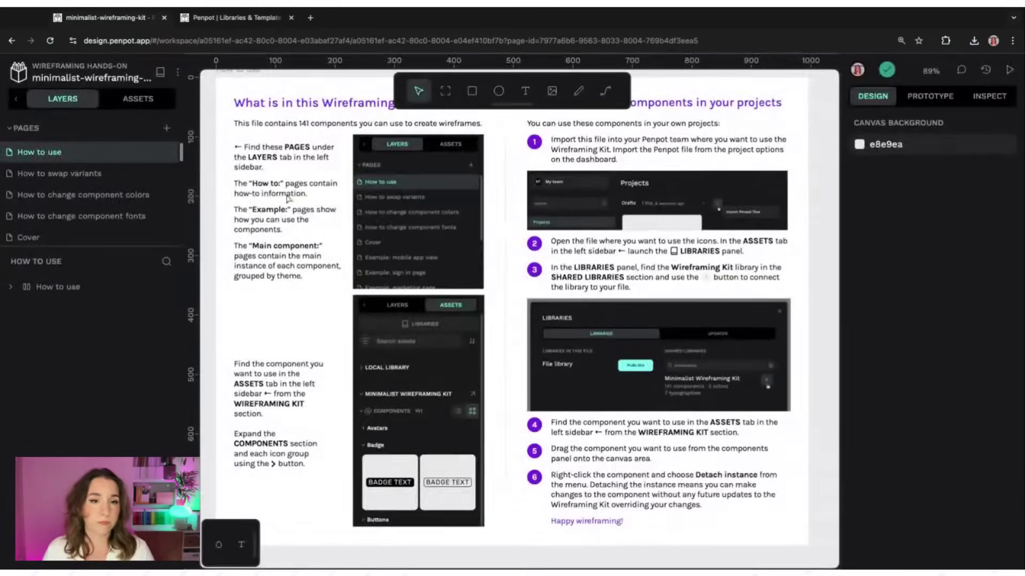
pyautogui.scroll(-5, 82, 219)
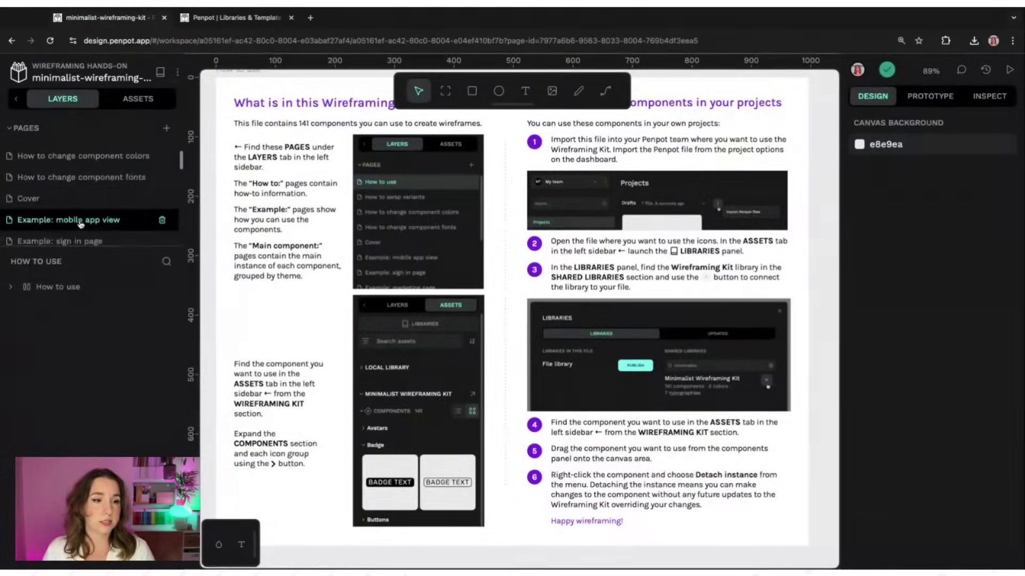
pyautogui.click(85, 189)
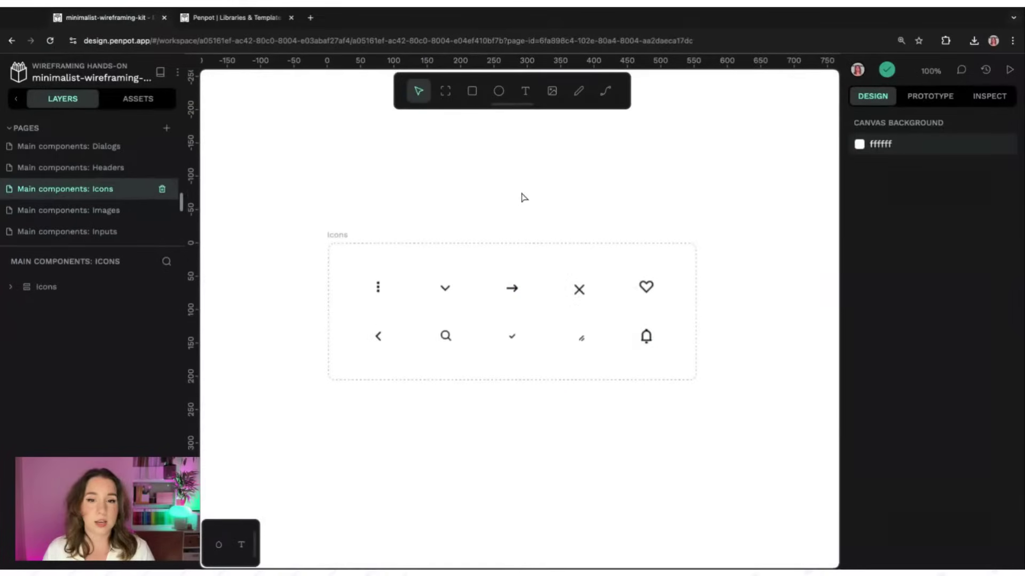
pyautogui.click(142, 213)
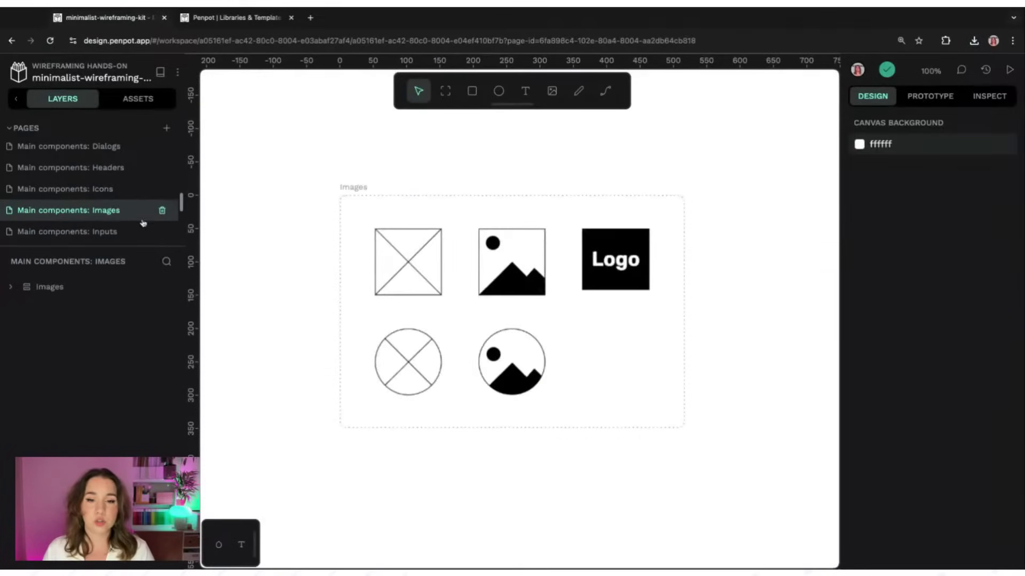
pyautogui.click(70, 168)
pyautogui.click(64, 210)
pyautogui.click(64, 232)
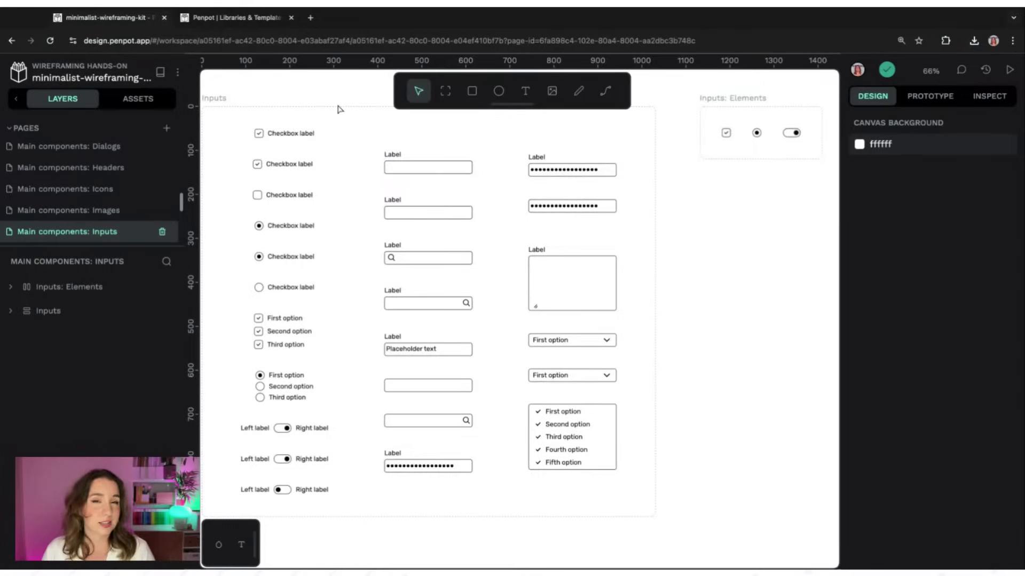
# Open the Hands-on Wireframing example file and connect the shared minimalist-wireframing-kit library to it
pyautogui.click(19, 75)
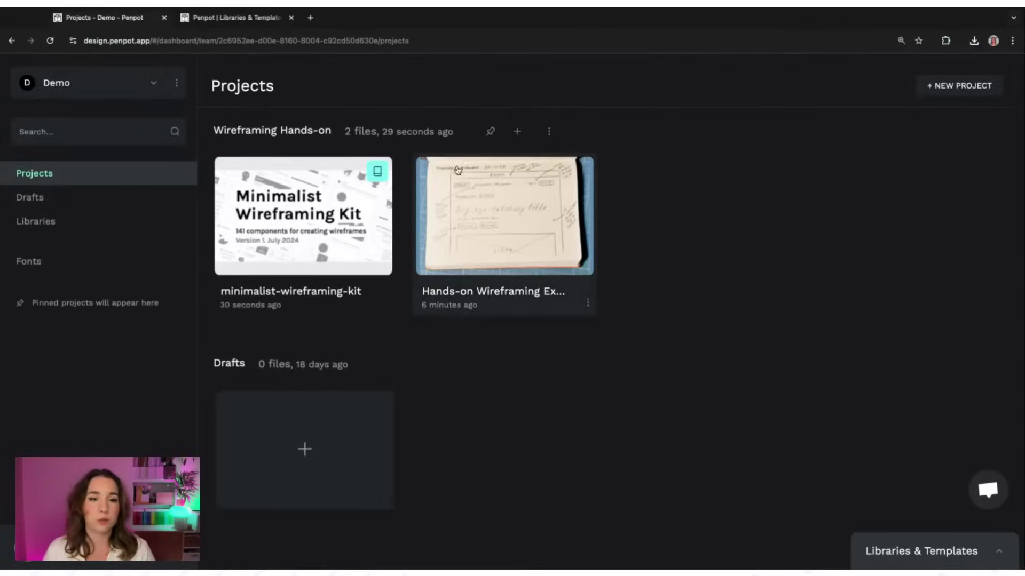
pyautogui.doubleClick(528, 228)
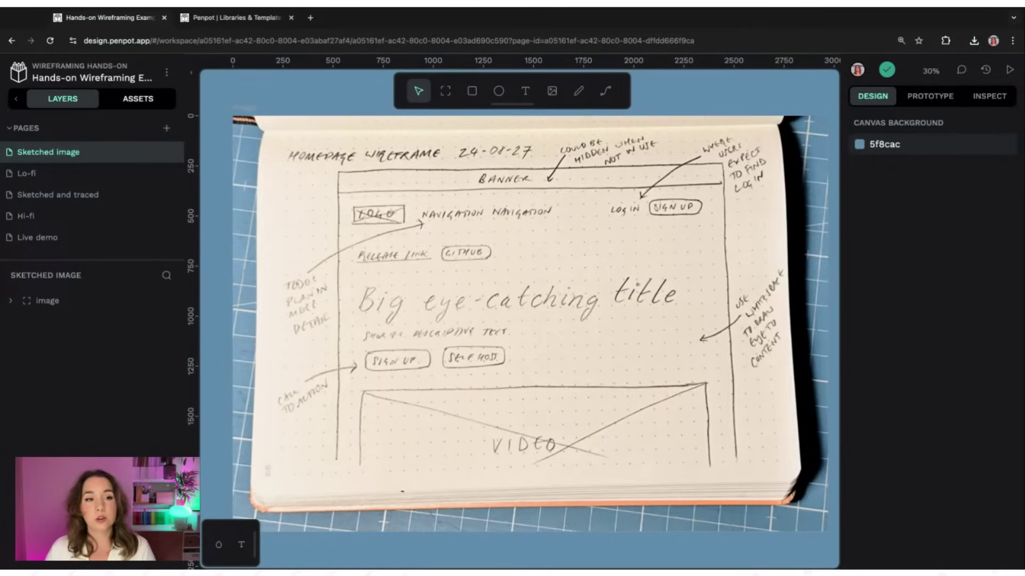
pyautogui.hotkey('alt', 'i')
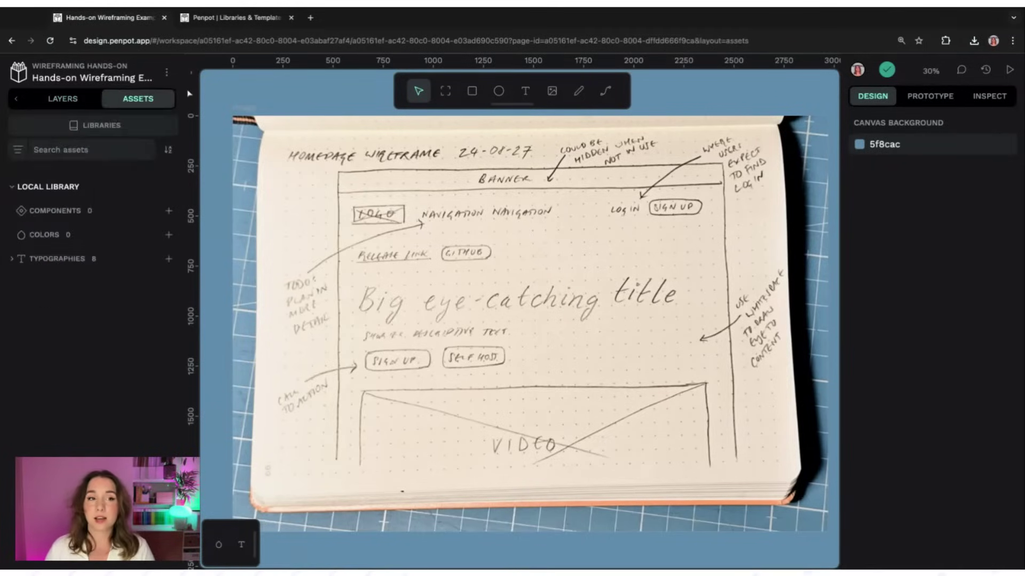
pyautogui.click(107, 128)
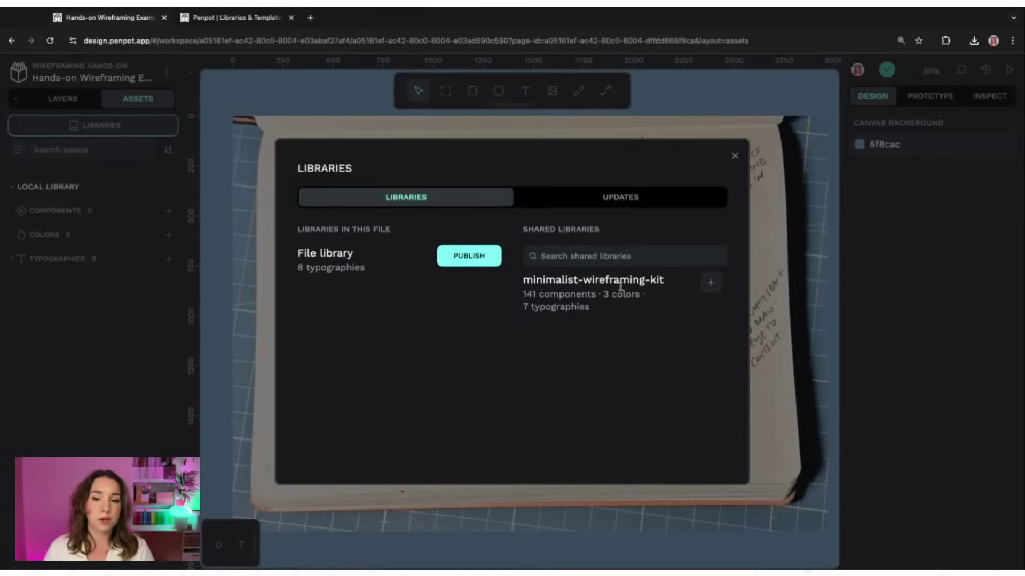
pyautogui.click(711, 283)
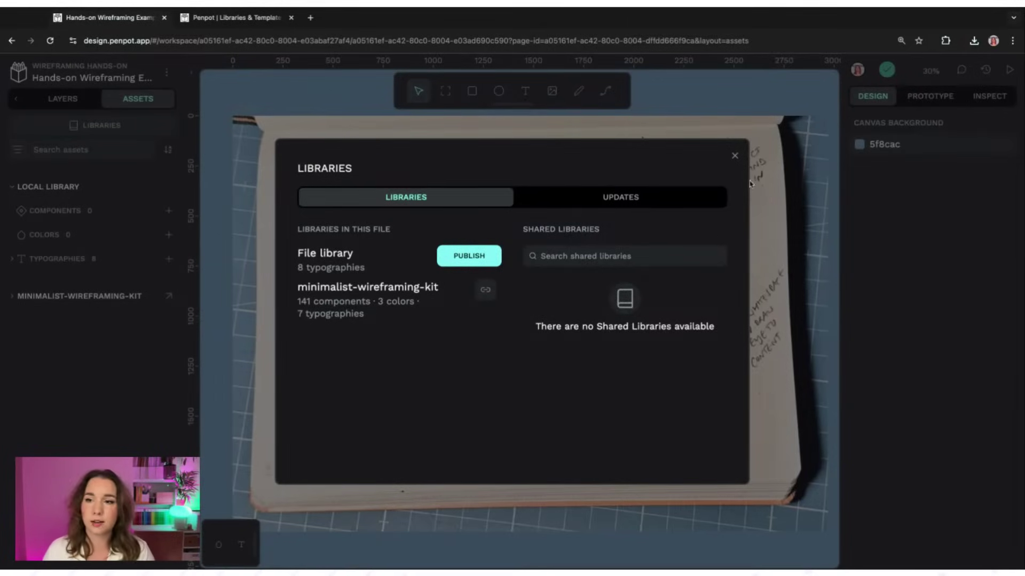
pyautogui.click(734, 155)
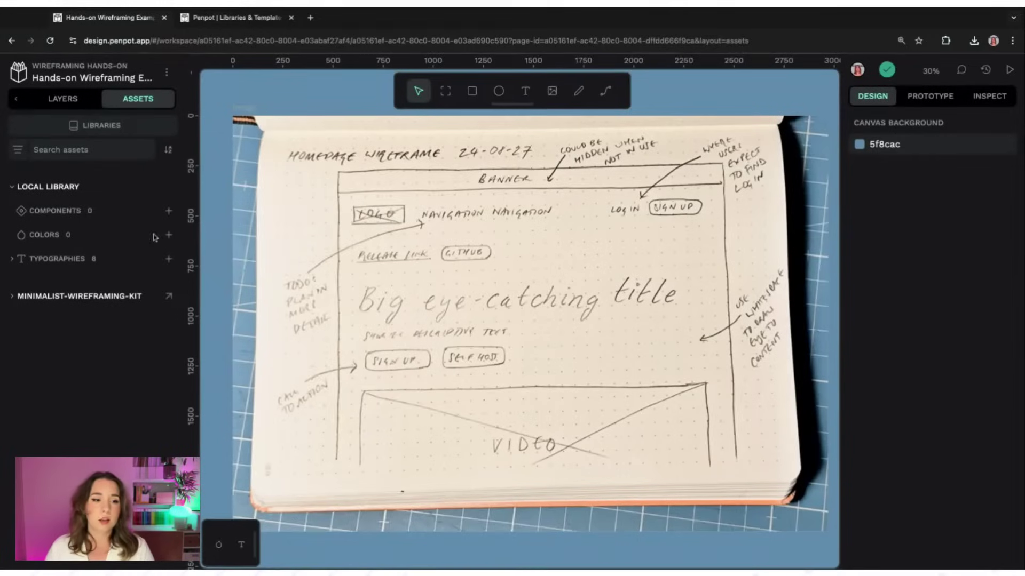
# Expand the components of the connected minimalist-wireframing-kit library and look through its component groups
pyautogui.click(12, 297)
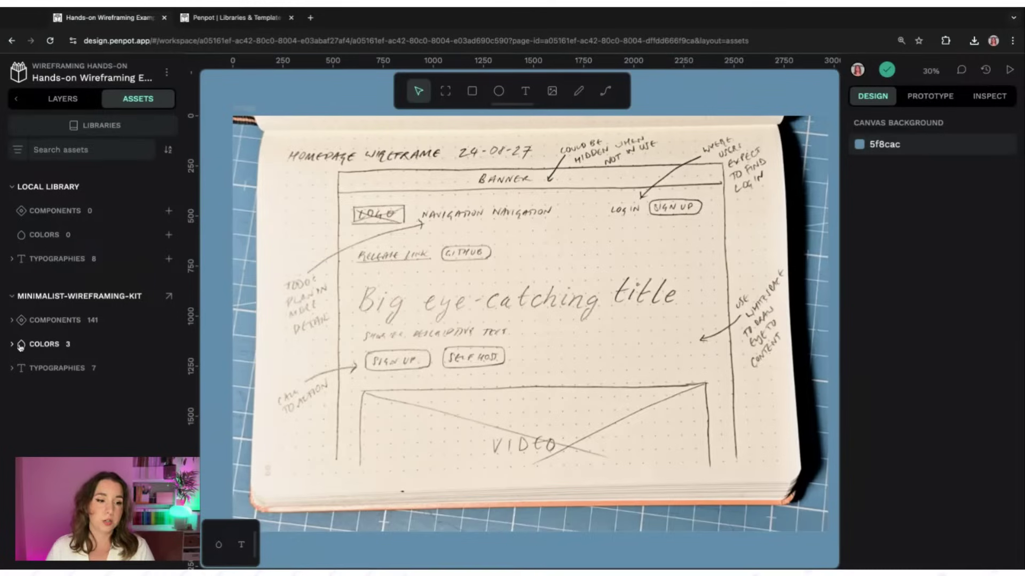
pyautogui.click(11, 320)
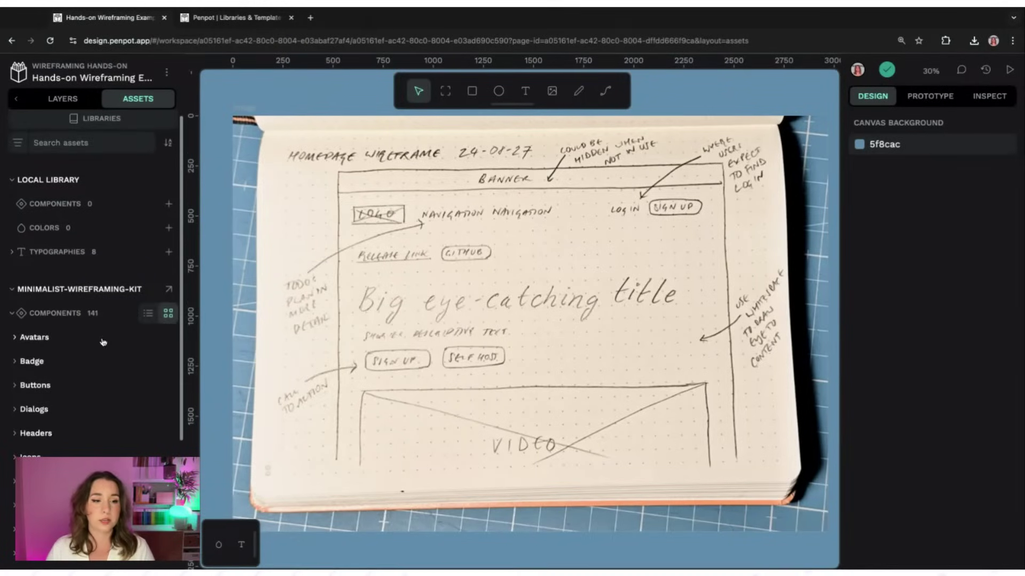
pyautogui.scroll(-3, 85, 342)
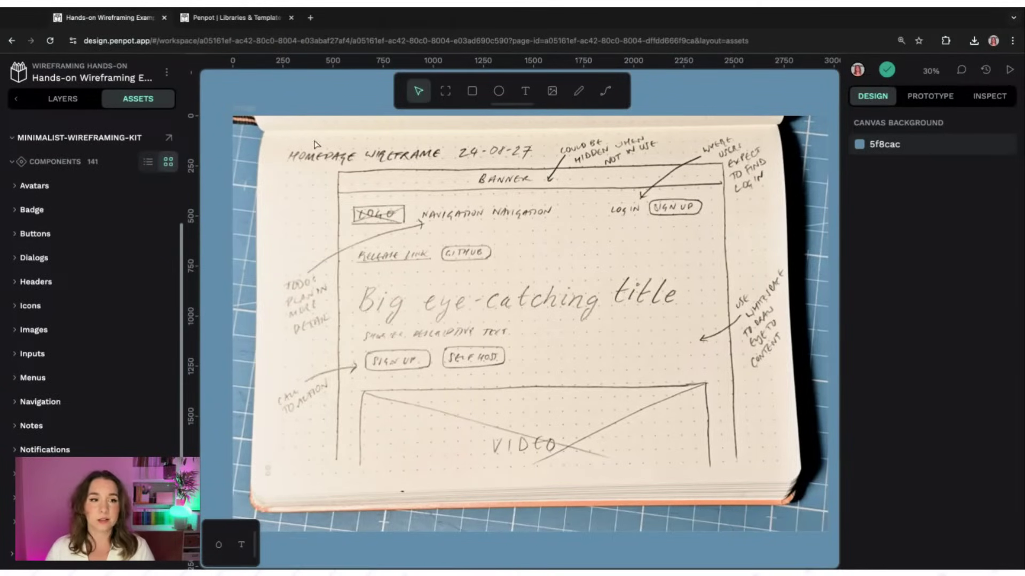
pyautogui.scroll(3, 118, 202)
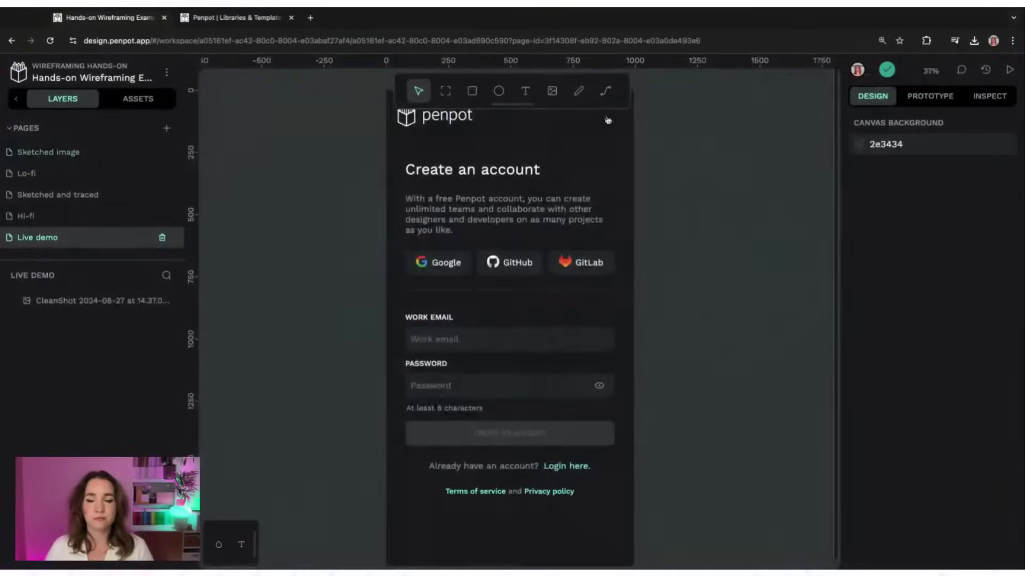
# Draw a board about 1531 × 1642 beside the Create an account screenshot, and reshape it into a taller portrait format level with the screenshot's bottom edge
pyautogui.hscroll(-5, 262, 218)
pyautogui.hscroll(-3, 261, 217)
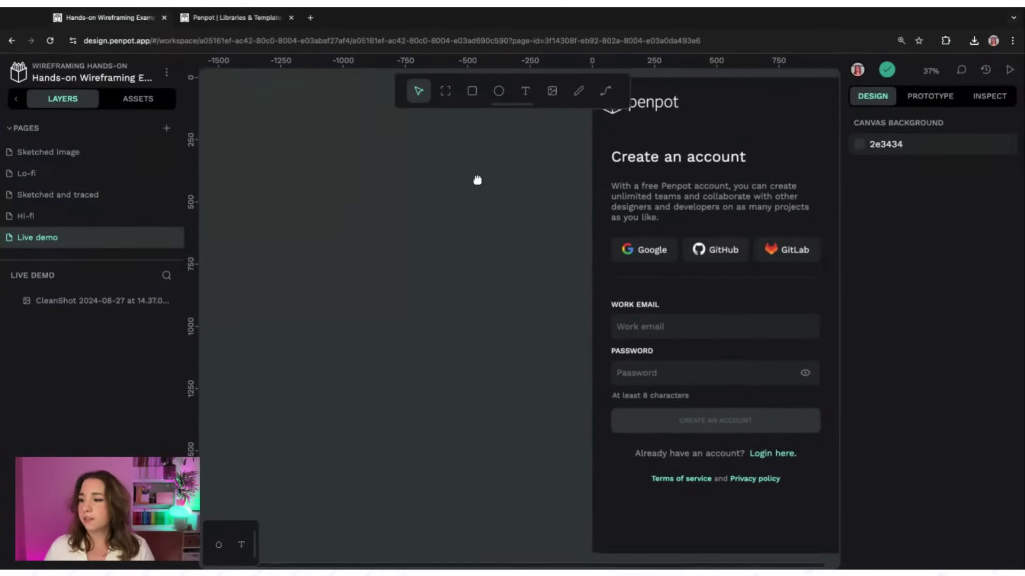
pyautogui.scroll(1, 476, 178)
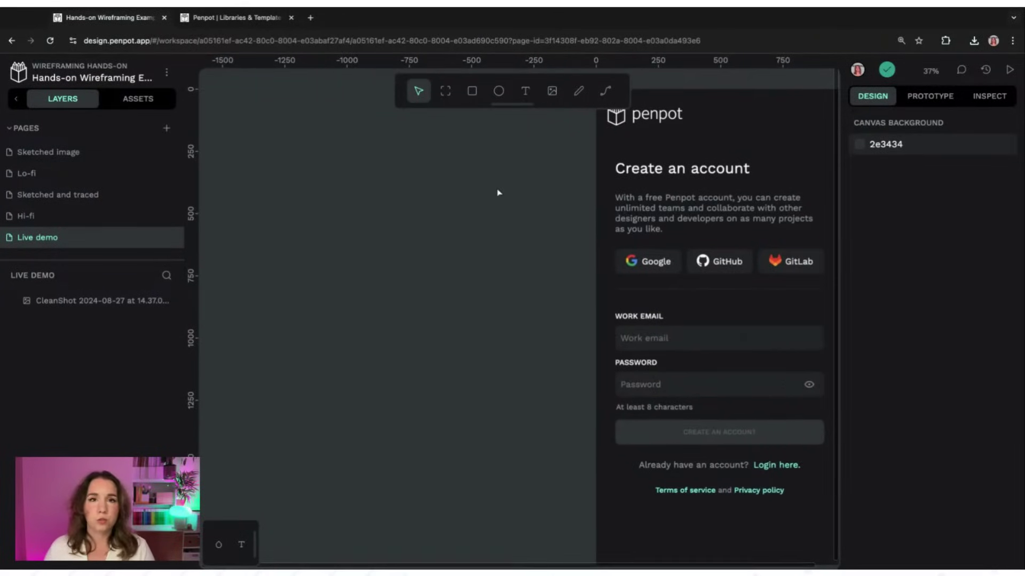
pyautogui.hscroll(2, 530, 183)
pyautogui.scroll(1, 530, 182)
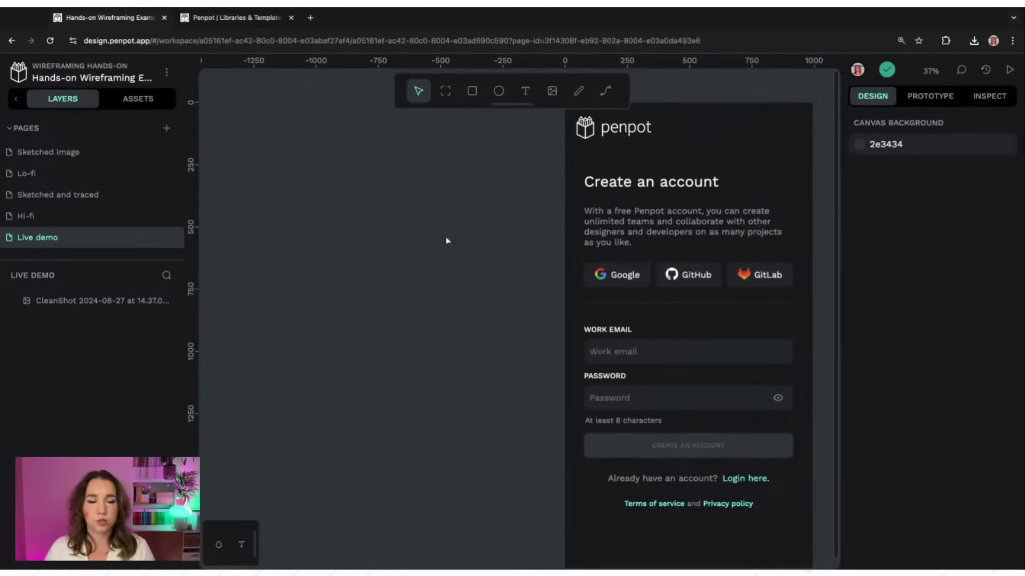
pyautogui.hscroll(-6, 425, 229)
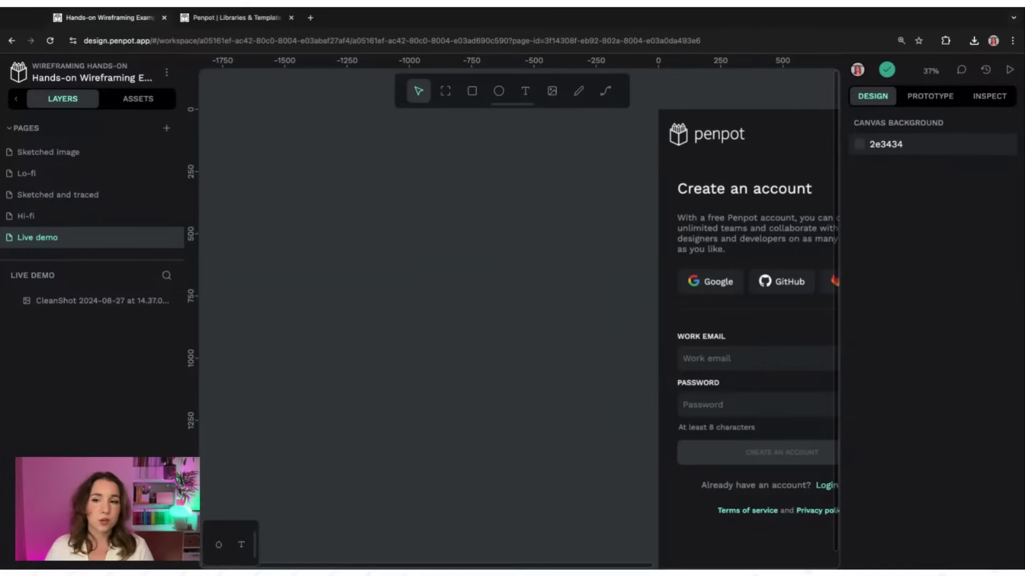
pyautogui.hscroll(3, 565, 224)
pyautogui.hscroll(-4, 565, 225)
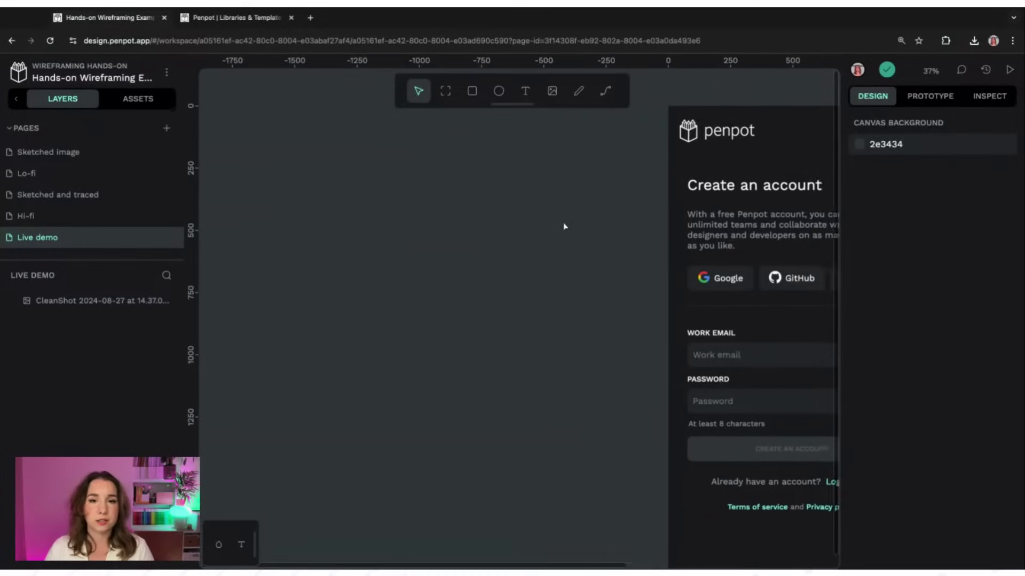
pyautogui.click(449, 95)
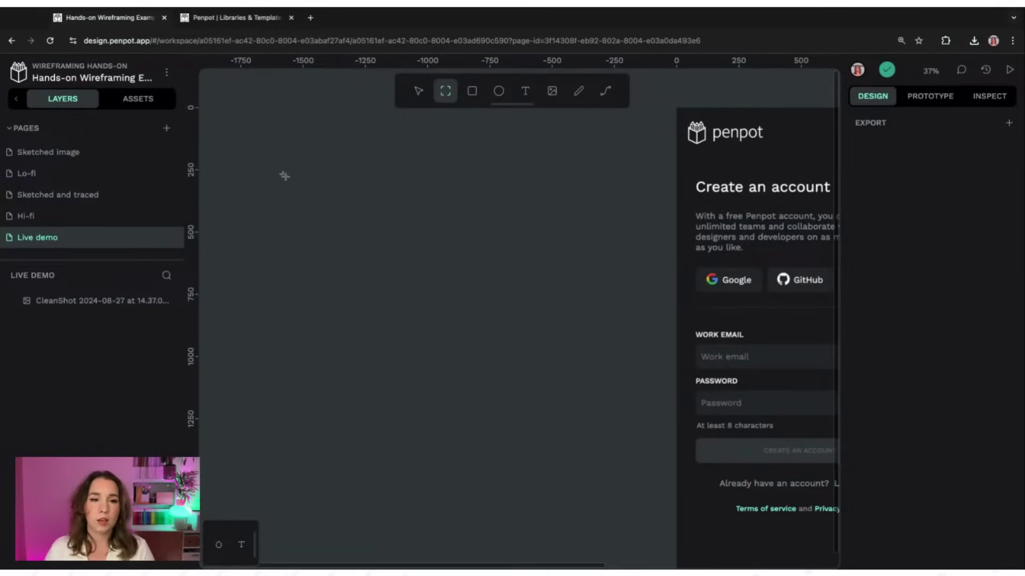
pyautogui.click(250, 127)
pyautogui.moveTo(251, 128); pyautogui.dragTo(633, 537)
pyautogui.scroll(-3, 592, 404)
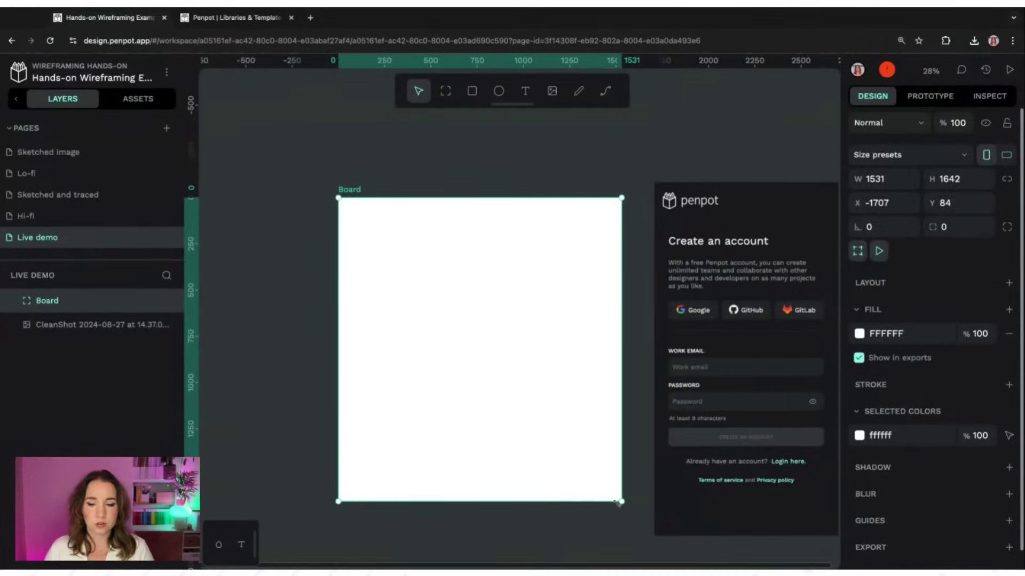
pyautogui.moveTo(621, 503); pyautogui.dragTo(618, 503)
pyautogui.click(572, 363)
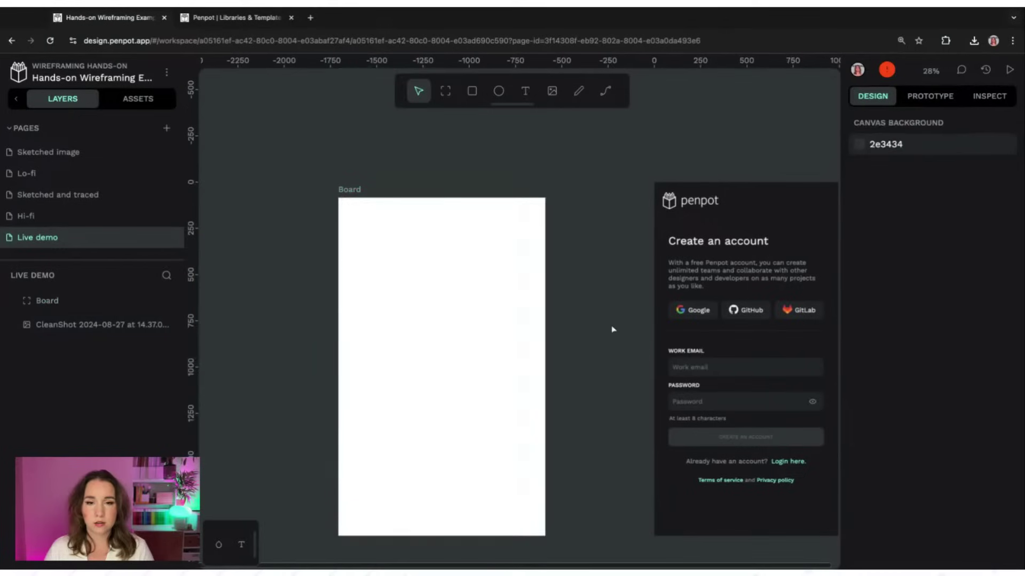
# Extend the board's top edge to Y 0, level with the screenshot's top, and move the board closer to the screenshot at X -1287
pyautogui.click(345, 198)
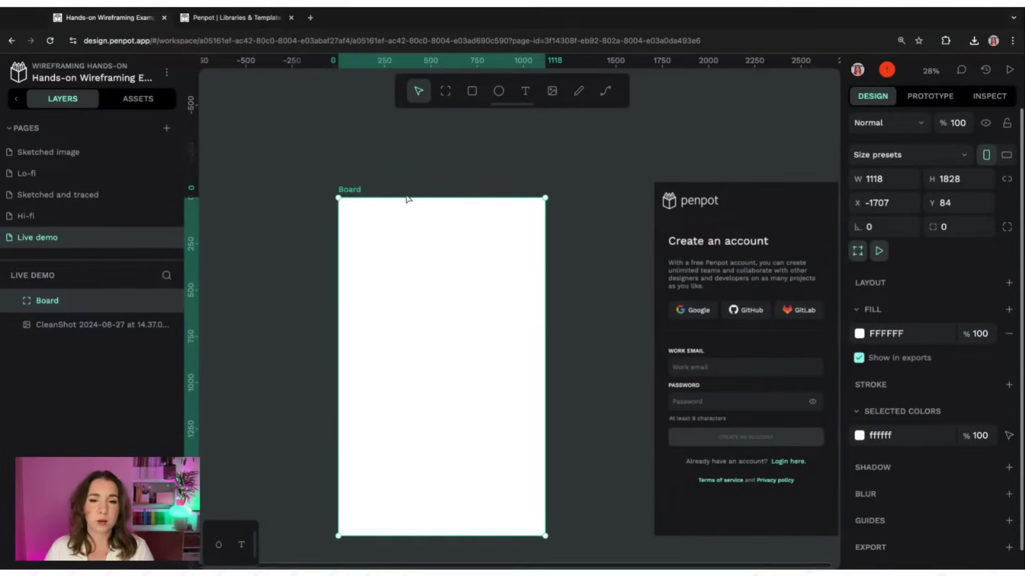
pyautogui.moveTo(405, 193); pyautogui.dragTo(406, 182)
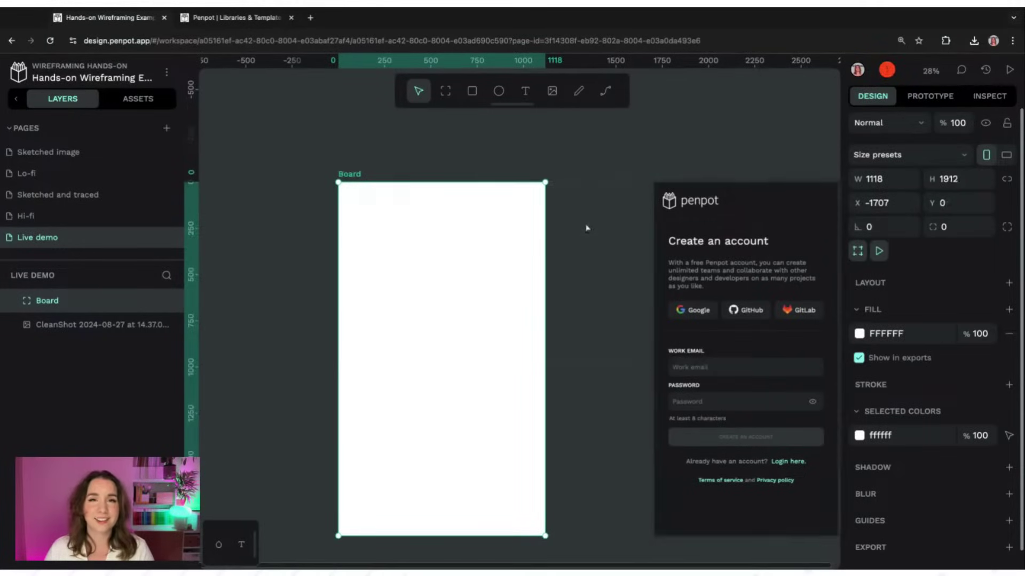
pyautogui.scroll(1, 596, 229)
pyautogui.scroll(5, 576, 268)
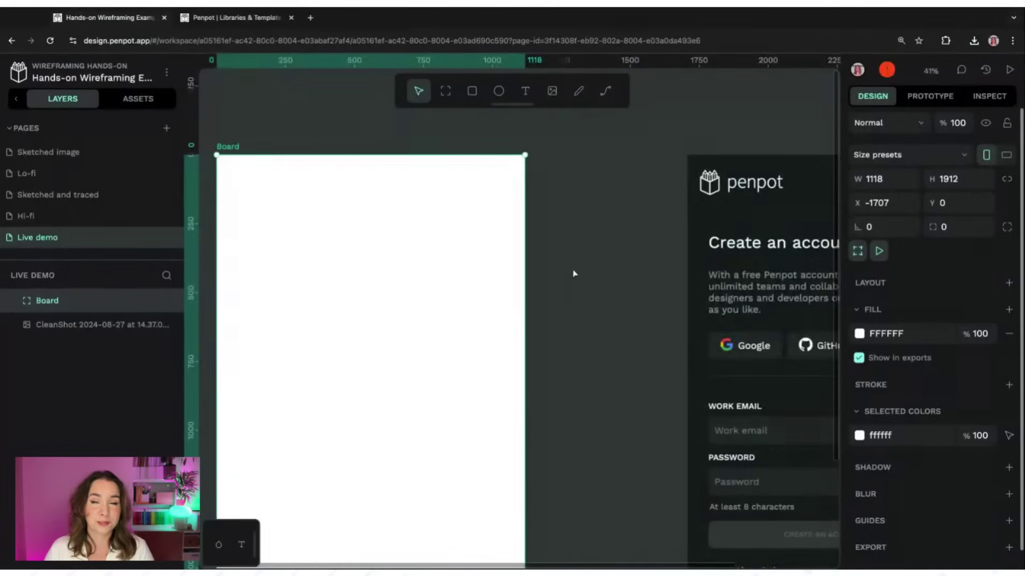
pyautogui.hscroll(1, 571, 275)
pyautogui.scroll(1, 571, 275)
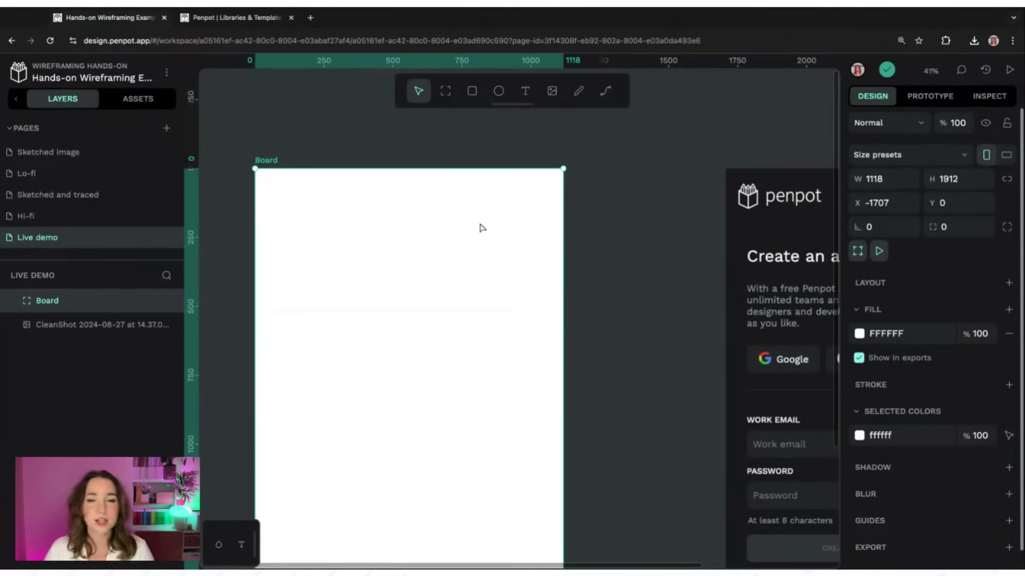
pyautogui.hotkey('shift', 'Right')
pyautogui.hotkey('shift', 'Right')
pyautogui.hotkey('shift', 'Right')
pyautogui.hotkey('shift', 'Right')
pyautogui.hotkey('shift', 'Right')
pyautogui.hotkey('shift', 'Right')
pyautogui.hotkey('shift', 'Right')
pyautogui.hotkey('shift', 'Right')
pyautogui.hotkey('shift', 'Right')
pyautogui.hotkey('shift', 'Right')
pyautogui.hotkey('shift', 'Right')
pyautogui.hotkey('shift', 'Right')
pyautogui.hotkey('shift', 'Right')
pyautogui.hotkey('shift', 'Right')
pyautogui.hotkey('shift', 'Right')
pyautogui.hotkey('shift', 'Right')
pyautogui.hotkey('shift', 'Right')
pyautogui.hotkey('shift', 'Right')
pyautogui.hotkey('shift', 'Right')
pyautogui.hotkey('shift', 'Right')
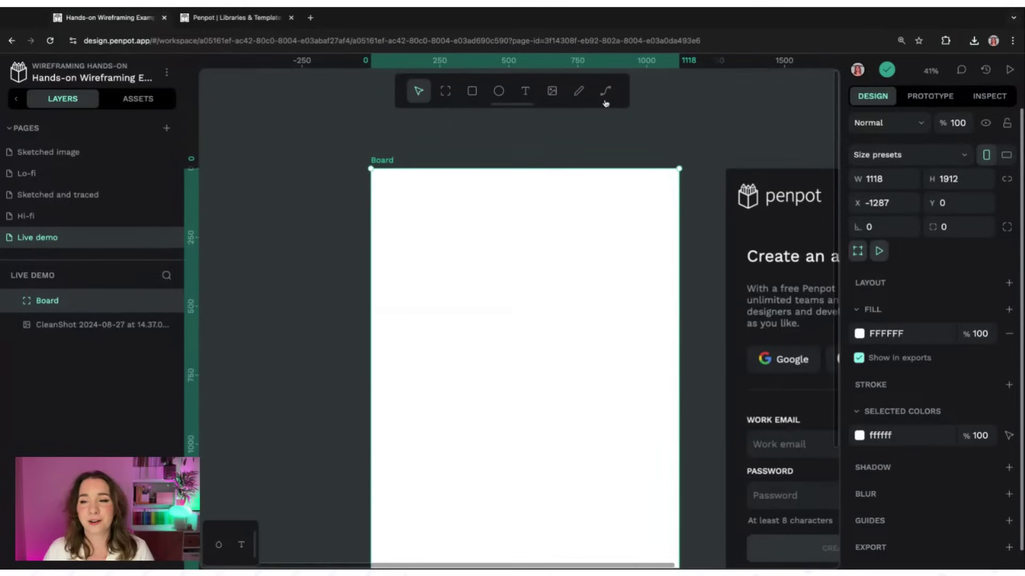
# Look through the device size presets and resize the board to the iPhone 12 Pro Max preset, 428 x 926
pyautogui.hscroll(1, 678, 129)
pyautogui.hscroll(3, 678, 129)
pyautogui.scroll(-1, 678, 129)
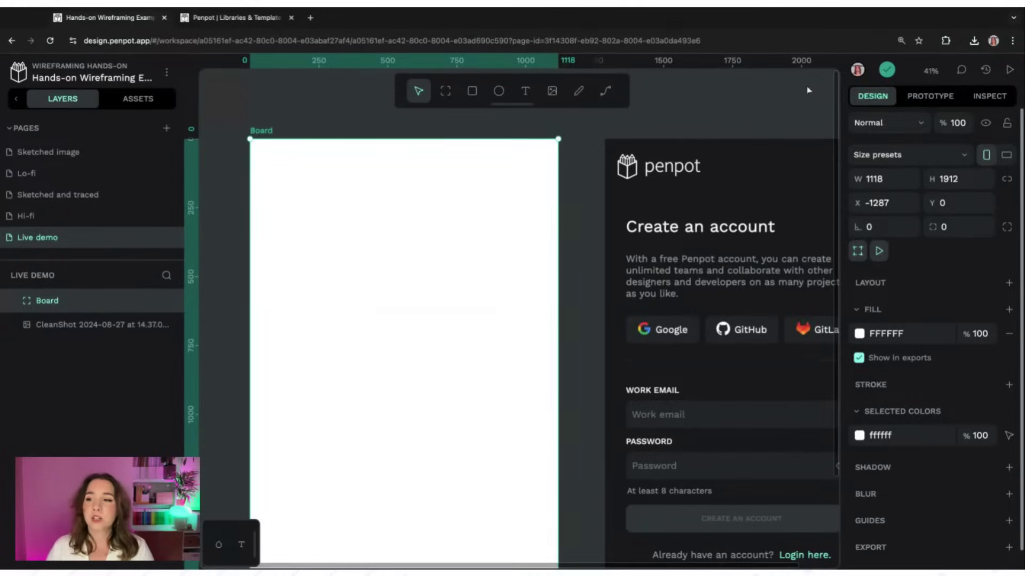
pyautogui.click(913, 162)
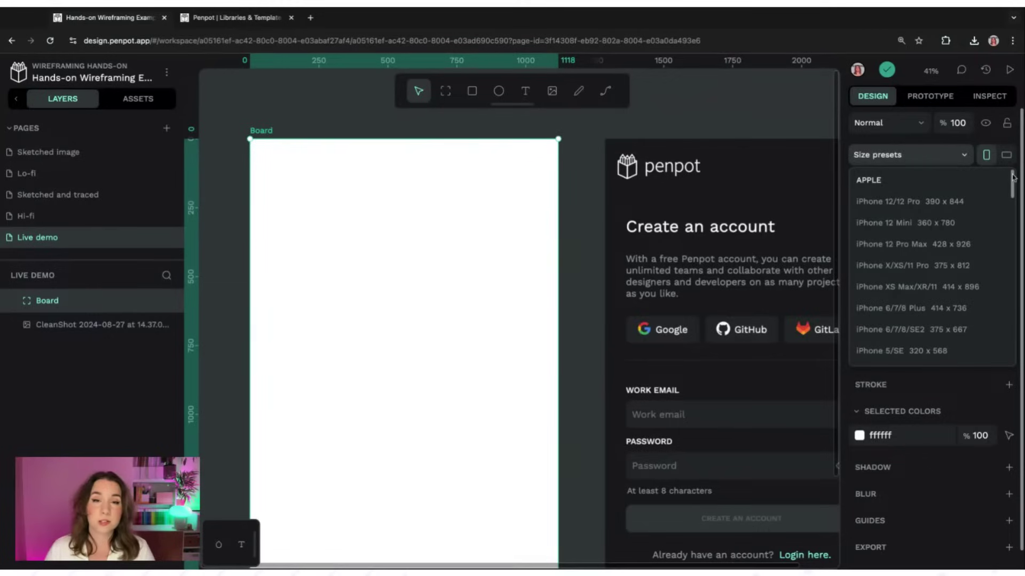
pyautogui.scroll(-10, 1013, 177)
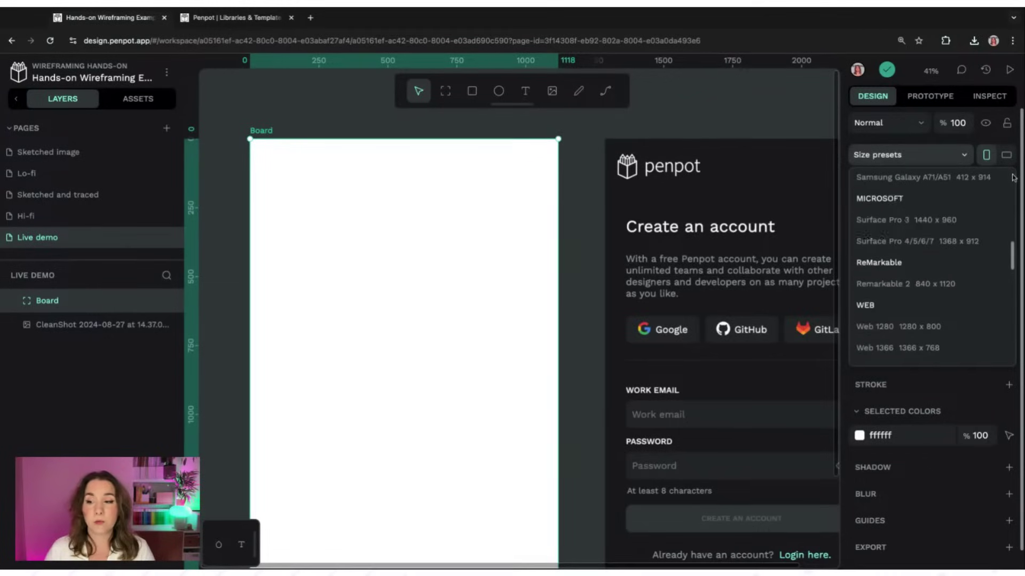
pyautogui.scroll(3, 1012, 177)
pyautogui.scroll(-3, 1013, 177)
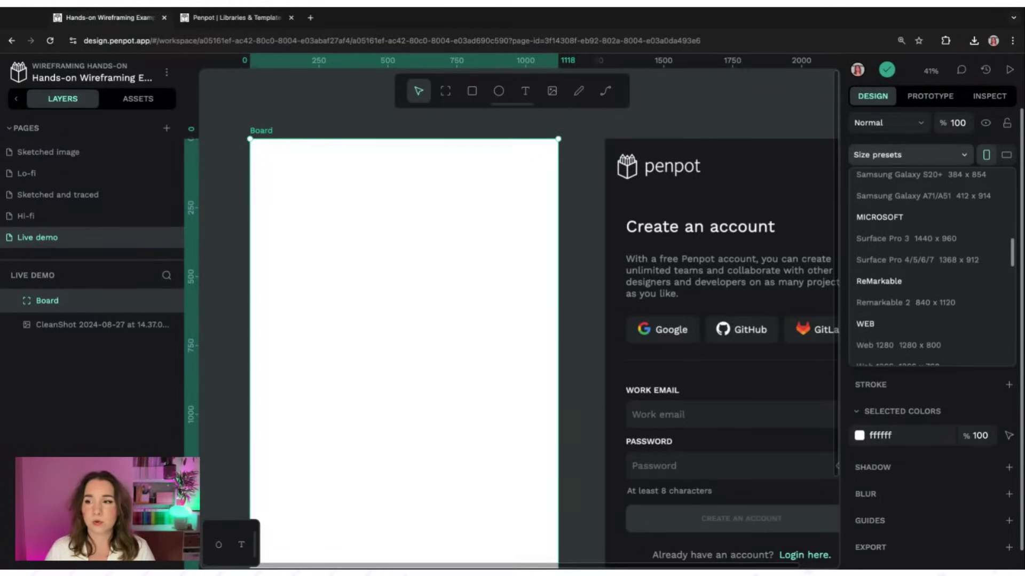
pyautogui.scroll(-5, 931, 267)
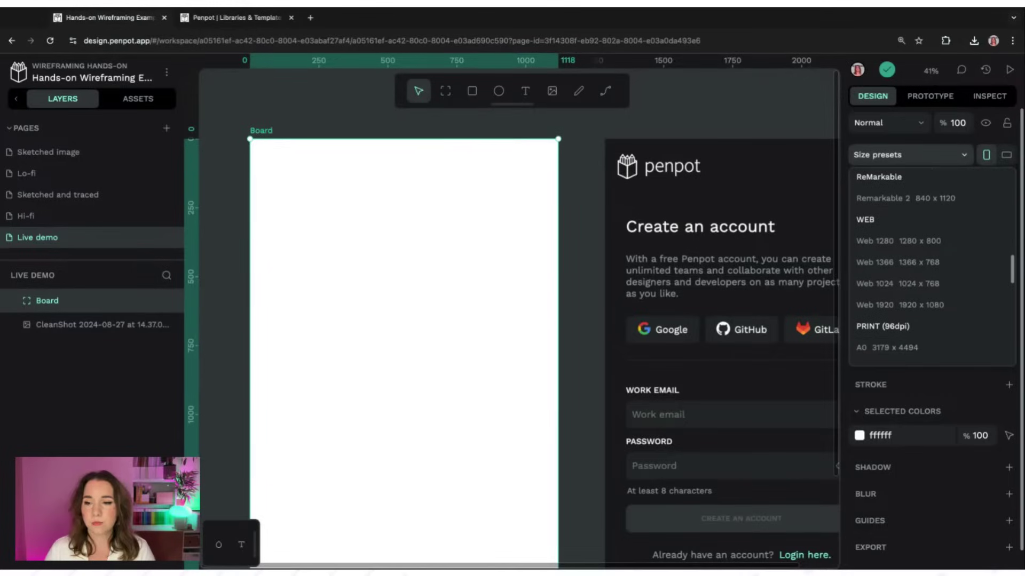
pyautogui.scroll(12, 931, 267)
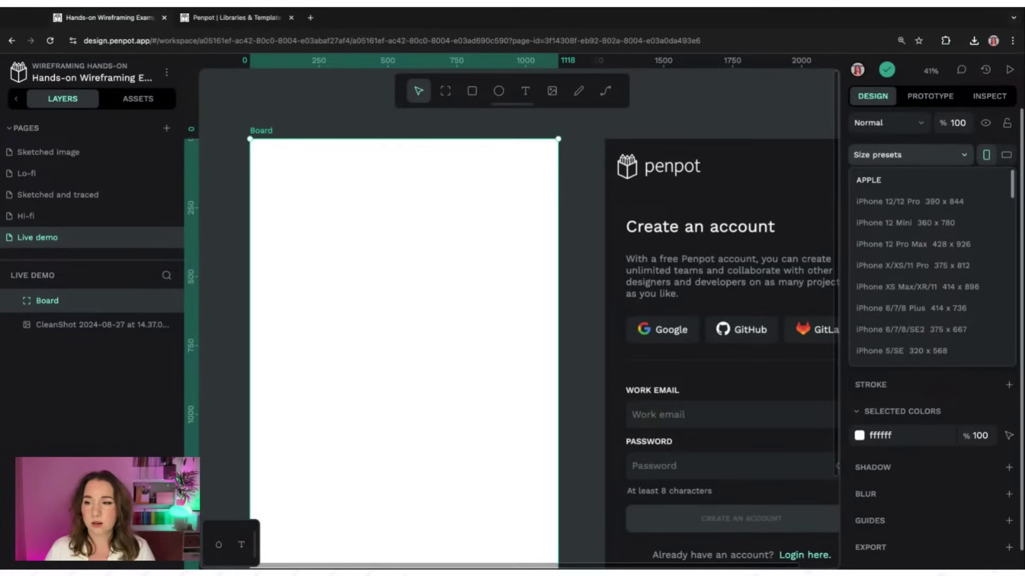
pyautogui.scroll(-2, 931, 267)
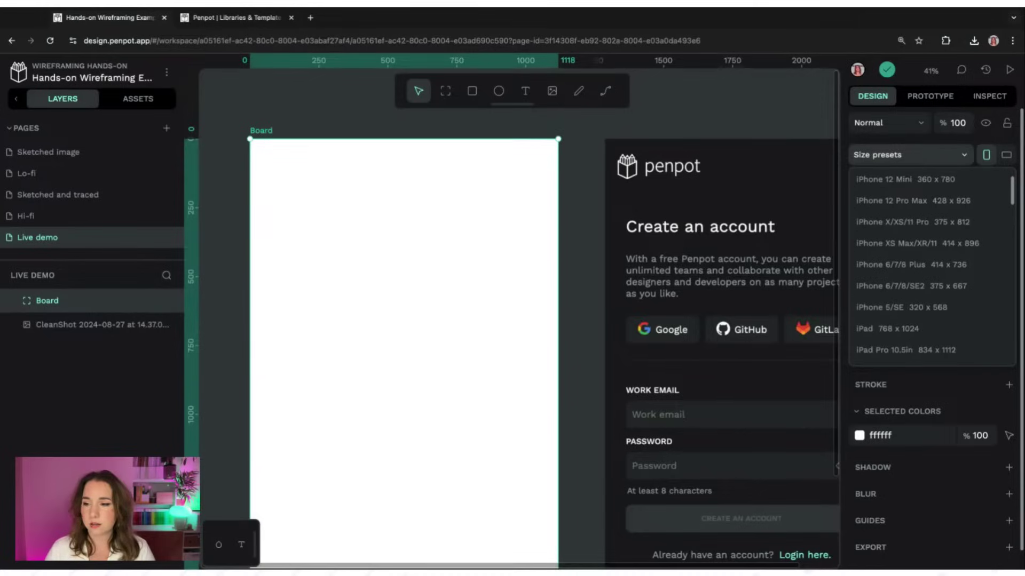
pyautogui.scroll(2, 931, 267)
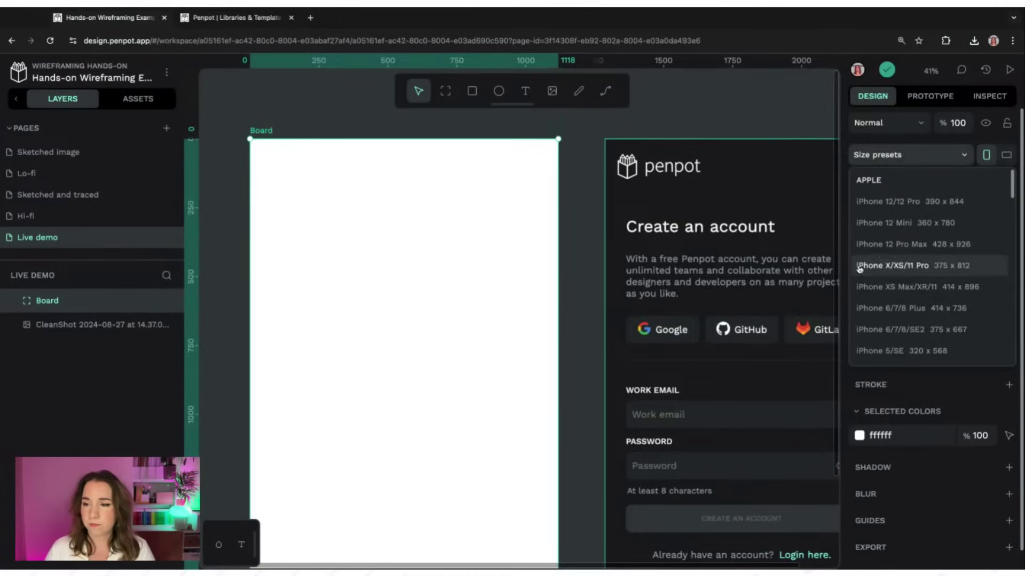
pyautogui.click(891, 246)
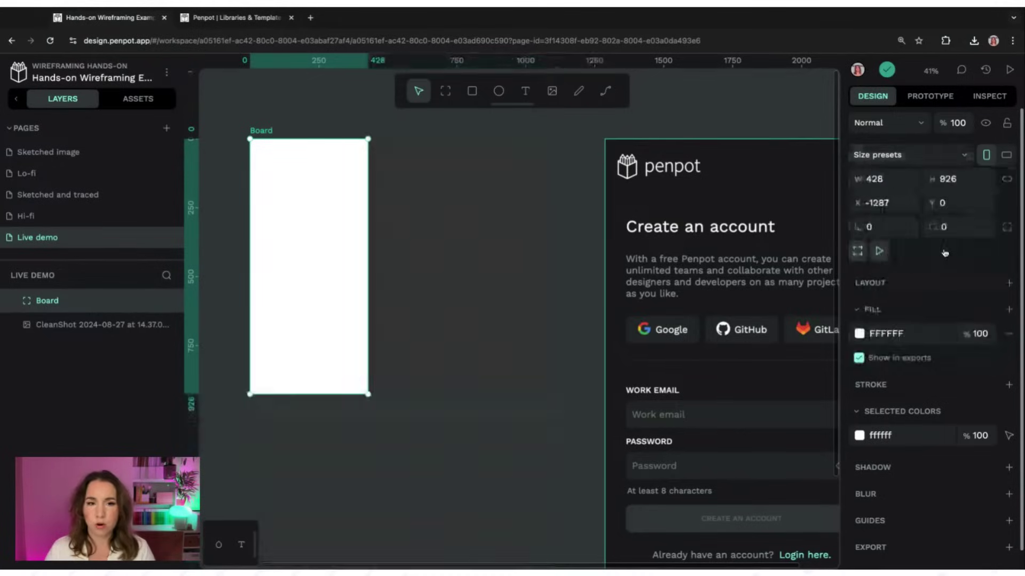
pyautogui.click(486, 337)
# Scale the Create an account screenshot down to 480 × 926 and place it beside the board at X -769, Y 0
pyautogui.click(615, 224)
pyautogui.moveTo(616, 223); pyautogui.dragTo(429, 215)
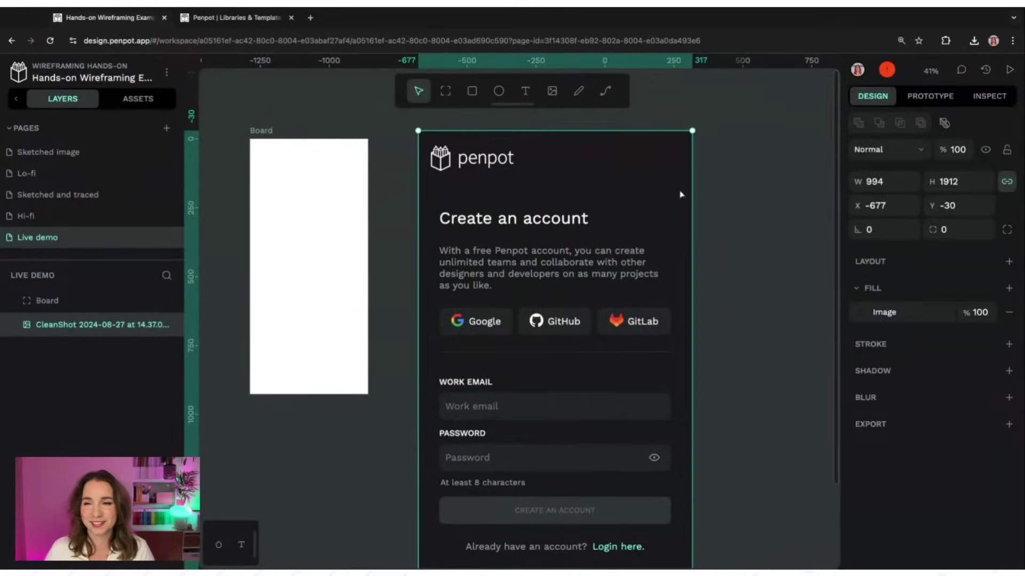
pyautogui.moveTo(692, 130); pyautogui.dragTo(446, 510)
pyautogui.moveTo(465, 231); pyautogui.dragTo(437, 223)
pyautogui.moveTo(478, 304); pyautogui.dragTo(592, 299)
# Rename the phone-sized board beside the screenshot as "sign up"
pyautogui.scroll(3, 594, 290)
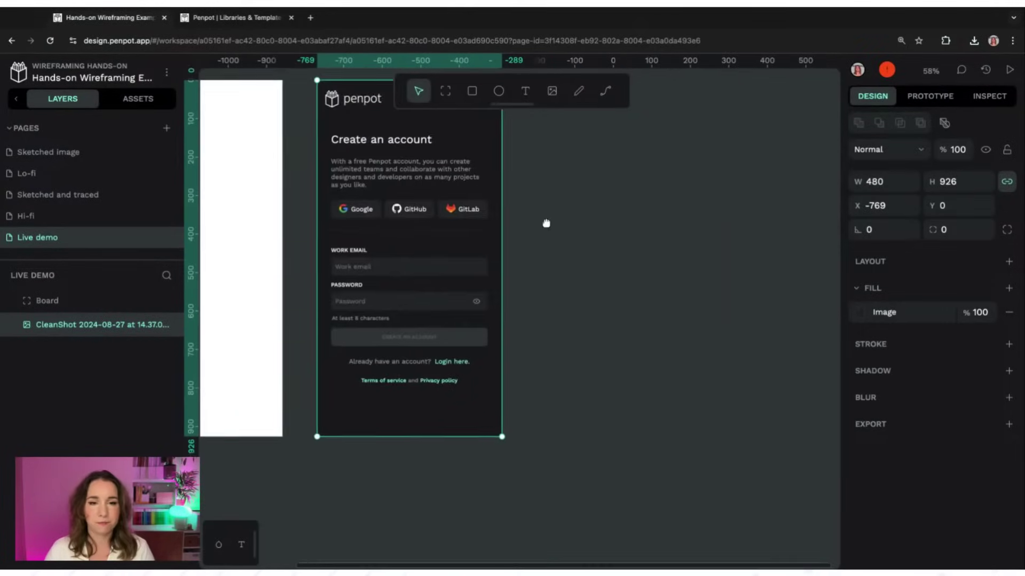
pyautogui.hscroll(-5, 546, 224)
pyautogui.scroll(3, 631, 123)
pyautogui.scroll(-3, 552, 196)
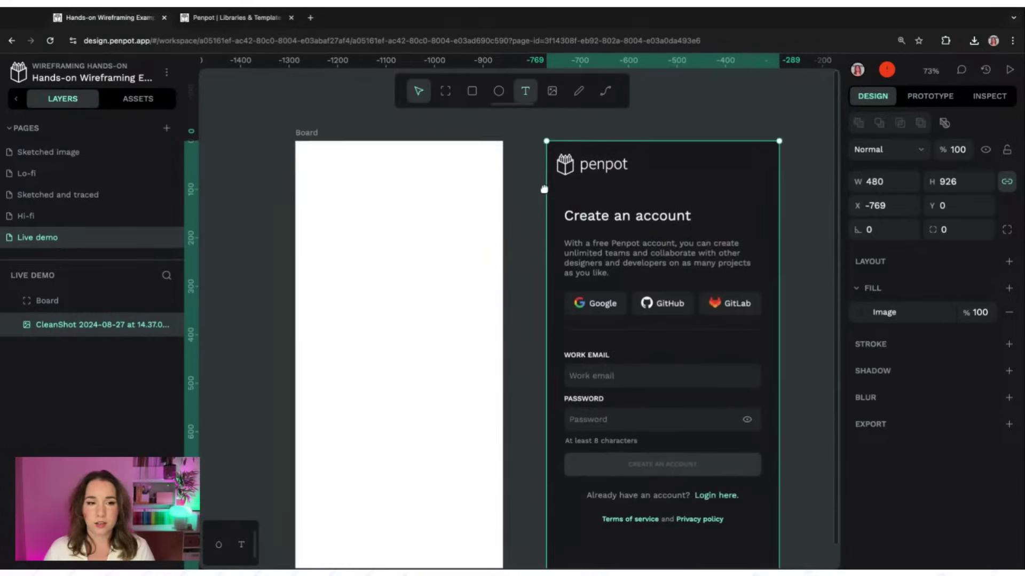
pyautogui.scroll(2, 279, 103)
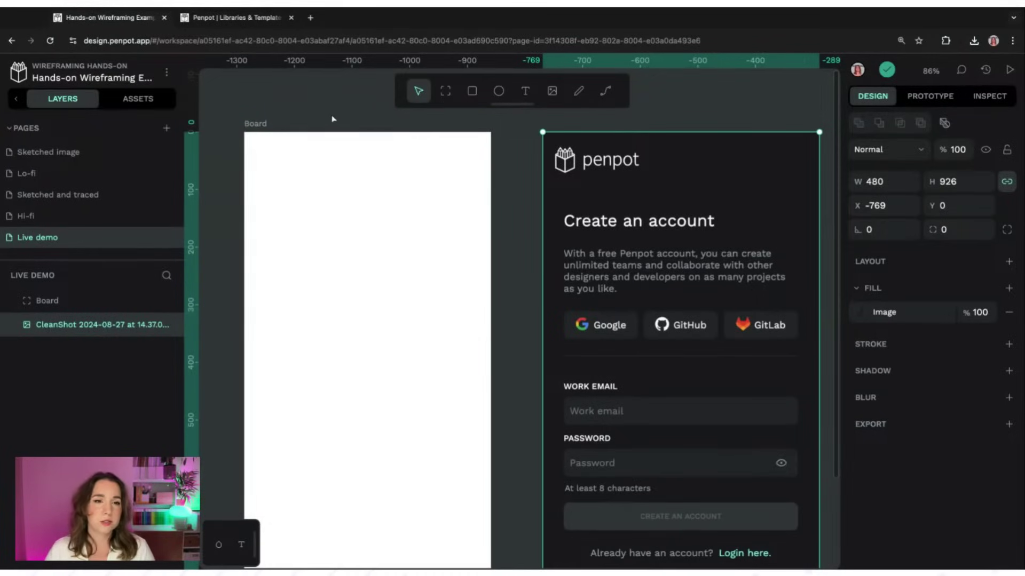
pyautogui.click(261, 125)
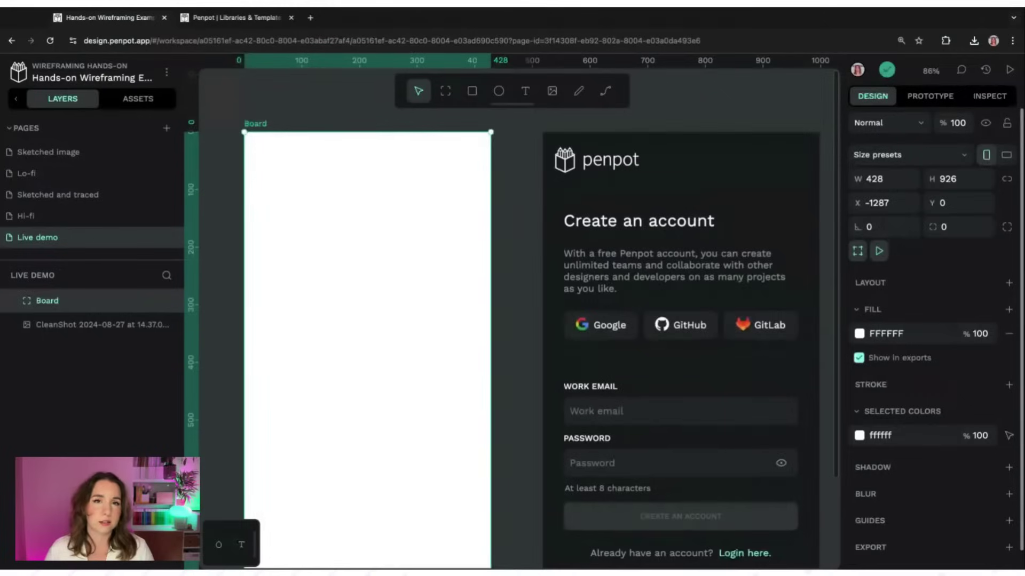
pyautogui.scroll(-5, 522, 245)
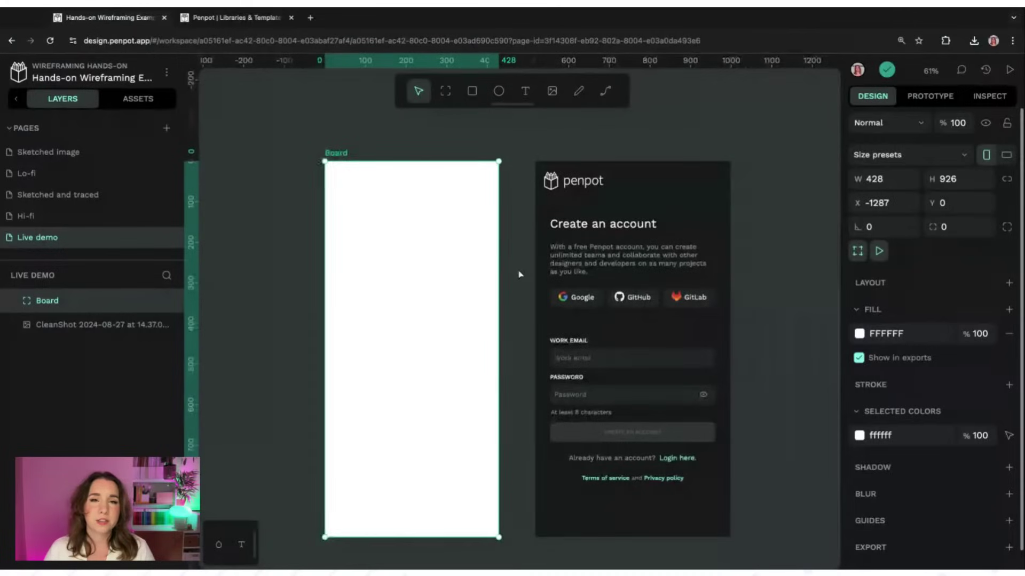
pyautogui.scroll(-2, 521, 245)
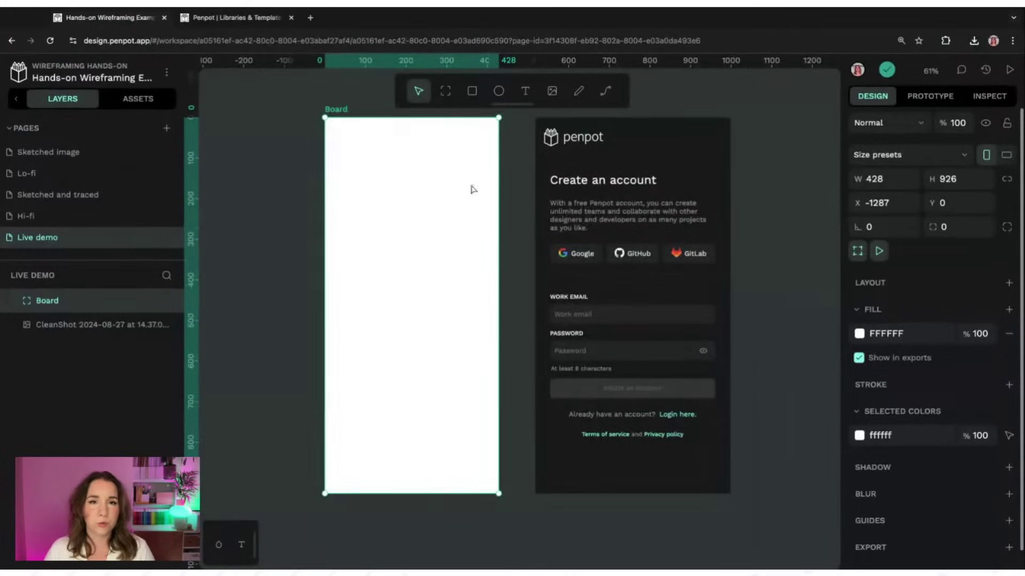
pyautogui.scroll(-7, 442, 360)
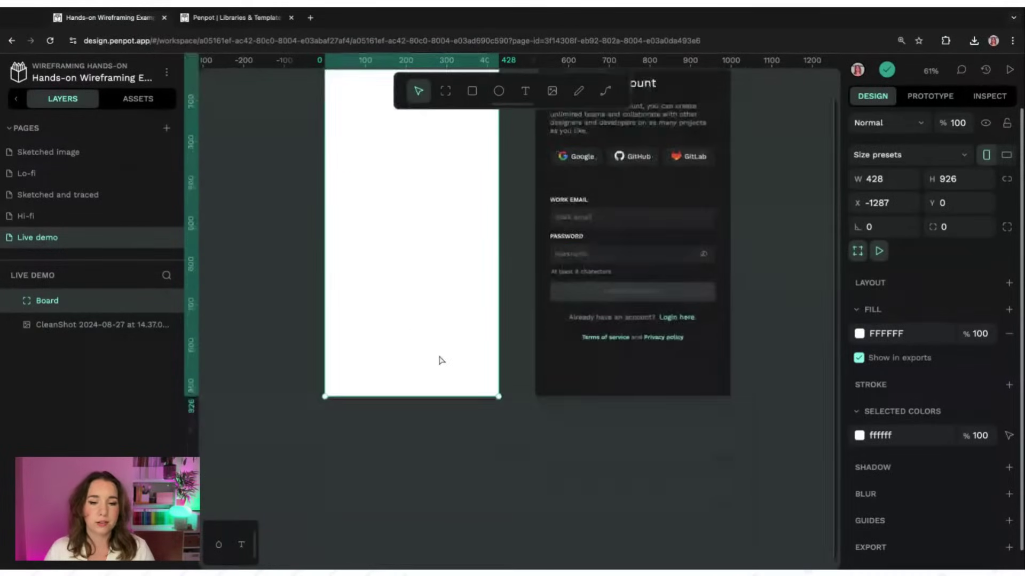
pyautogui.moveTo(403, 333)
pyautogui.mouseDown()
pyautogui.moveTo(396, 525)
pyautogui.moveTo(396, 334)
pyautogui.mouseUp()
pyautogui.scroll(1, 503, 406)
pyautogui.scroll(6, 465, 331)
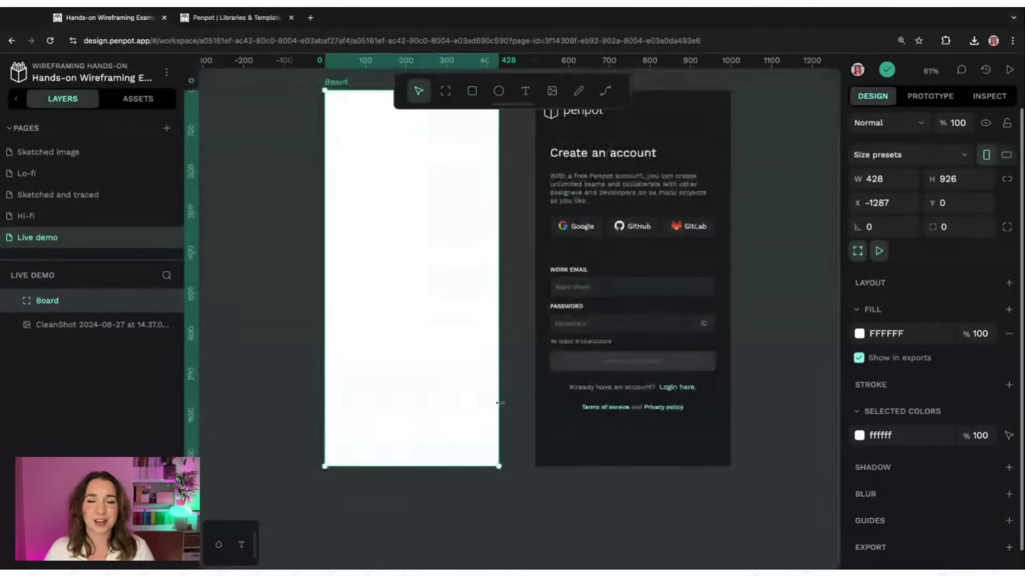
pyautogui.keyDown('ctrl'); pyautogui.scroll(1, 429, 253); pyautogui.keyUp('ctrl')
pyautogui.keyDown('ctrl'); pyautogui.scroll(2, 429, 253); pyautogui.keyUp('ctrl')
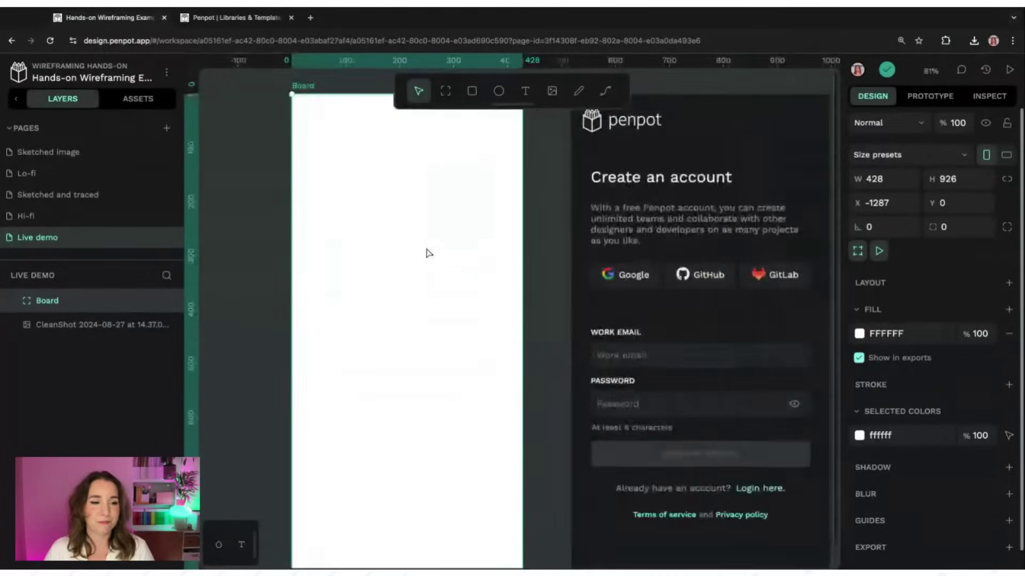
pyautogui.scroll(1, 298, 275)
pyautogui.doubleClick(52, 300)
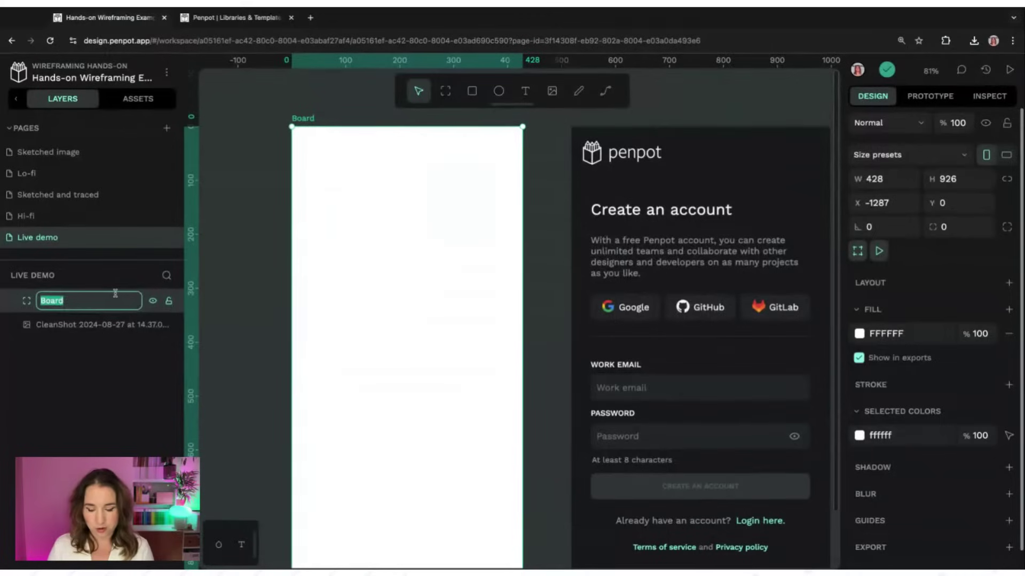
pyautogui.write('sign up')
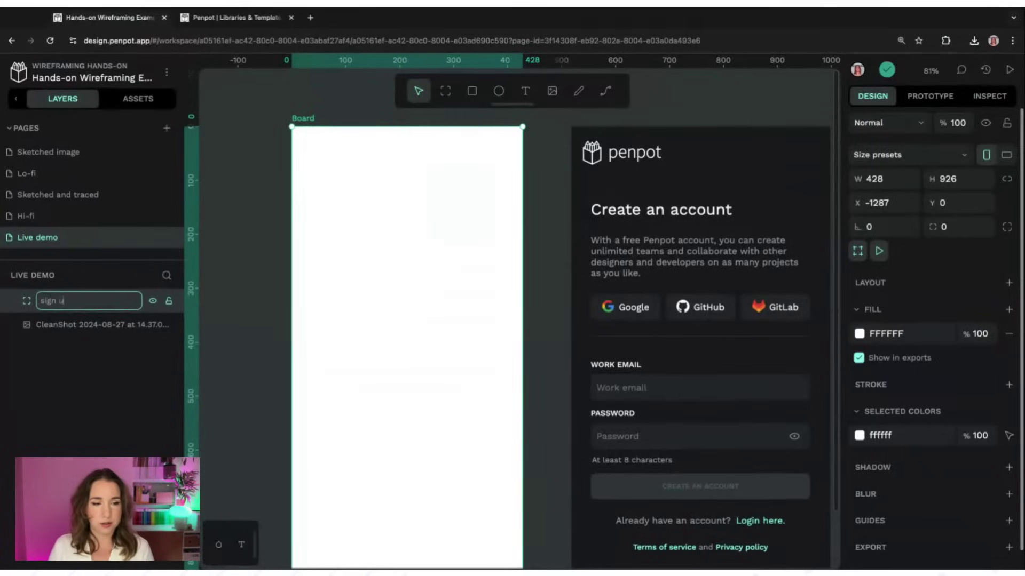
pyautogui.press('Return')
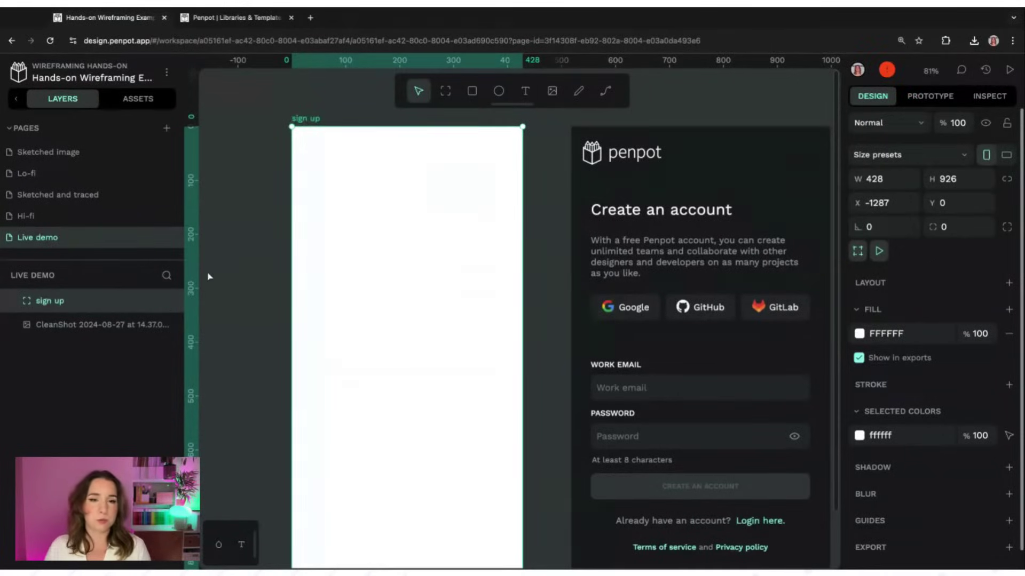
pyautogui.click(334, 106)
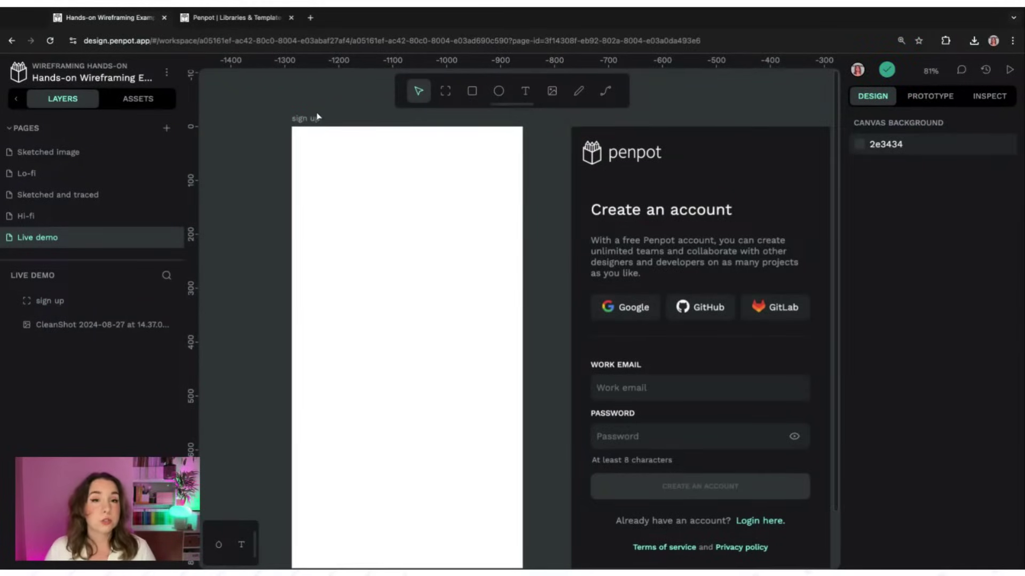
# On the Lo-fi page, turn off content clipping for the Penpot homepage lo-fi board and extend its bottom edge to a height of 7115
pyautogui.click(120, 174)
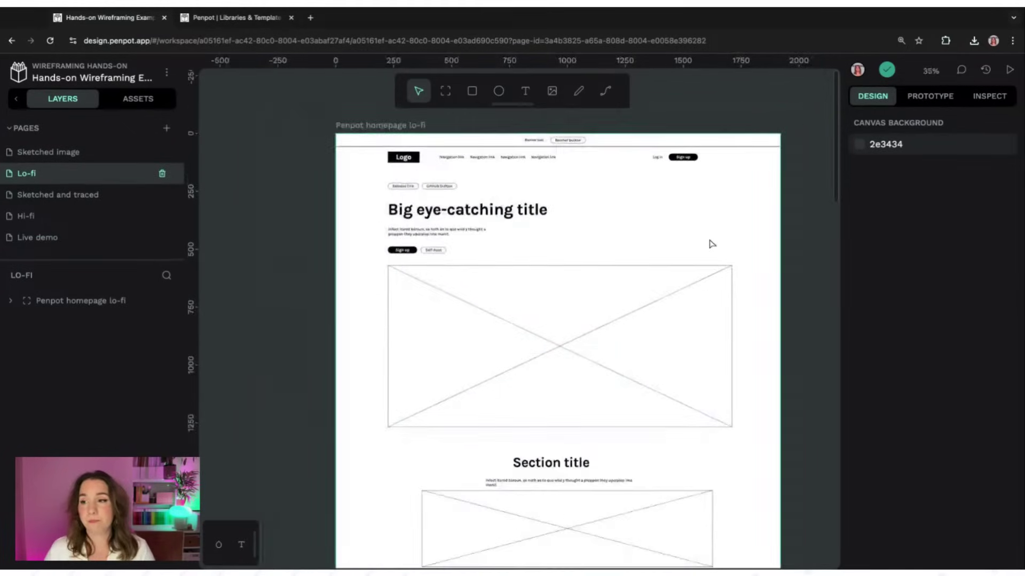
pyautogui.scroll(-2, 711, 243)
pyautogui.click(415, 127)
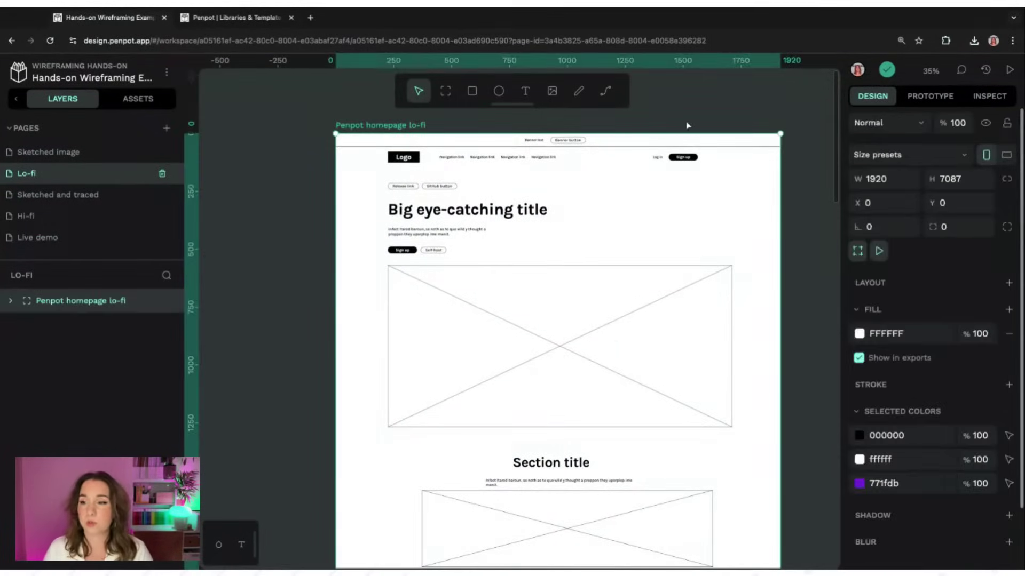
pyautogui.moveTo(344, 91); pyautogui.dragTo(298, 99)
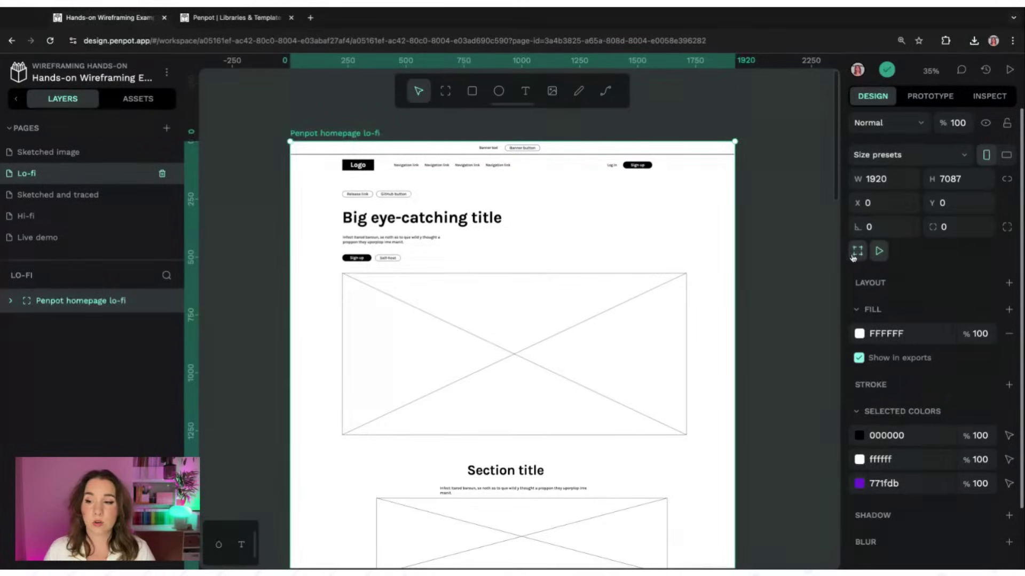
pyautogui.scroll(-20, 814, 263)
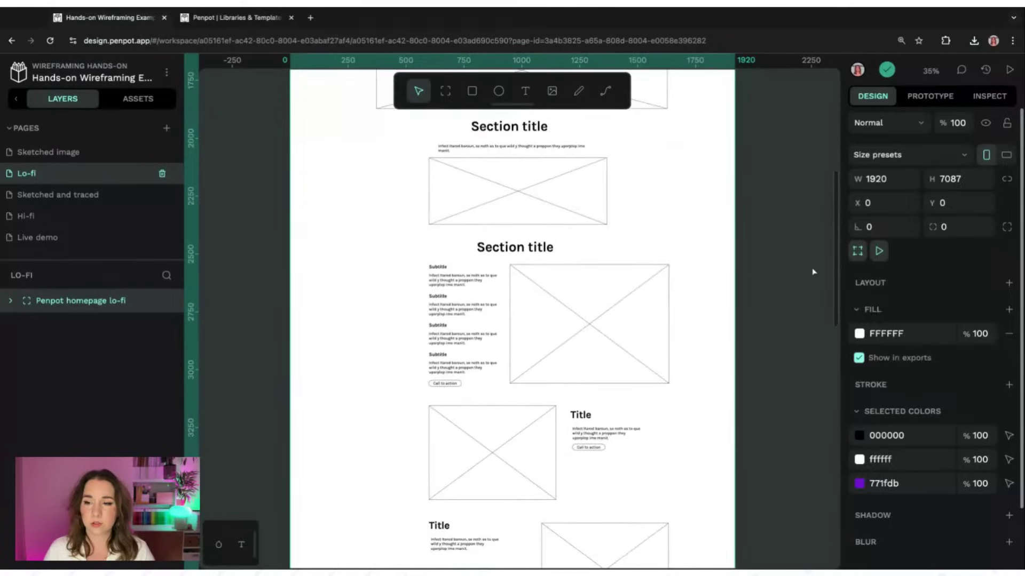
pyautogui.scroll(-1, 807, 272)
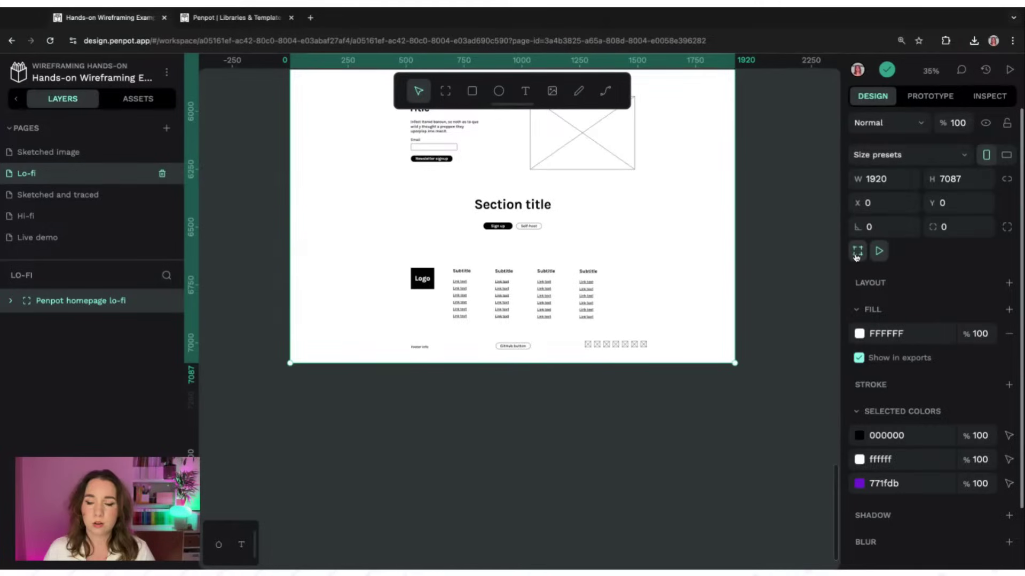
pyautogui.moveTo(581, 365); pyautogui.dragTo(544, 369)
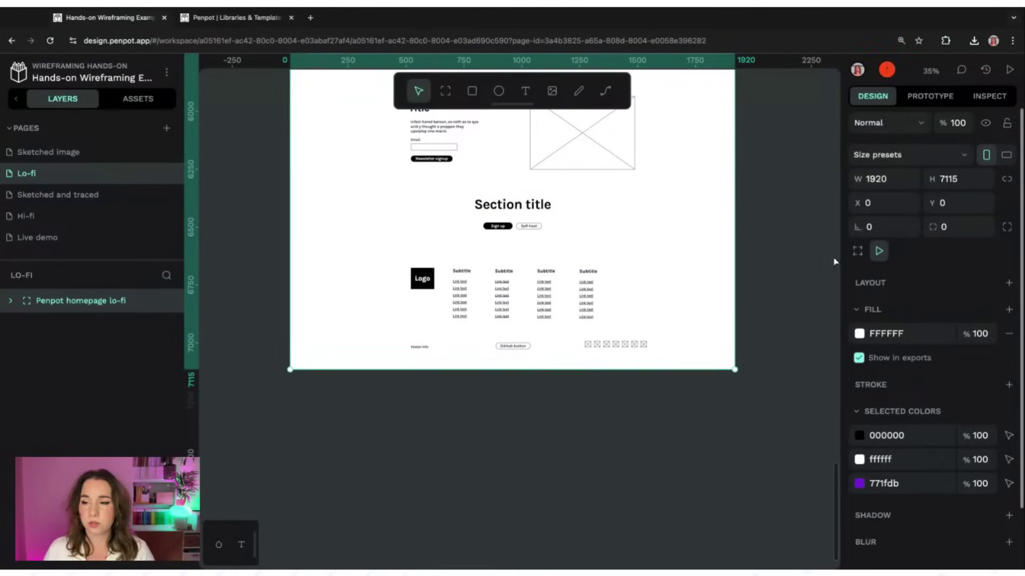
pyautogui.click(245, 148)
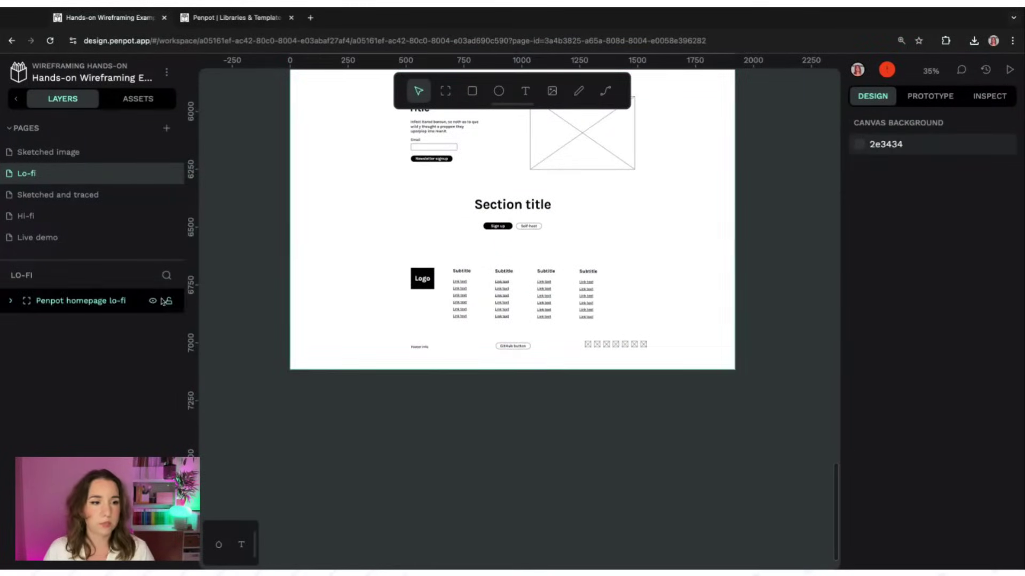
# Go back to the Live demo page and check which libraries are connected to the file
pyautogui.click(121, 237)
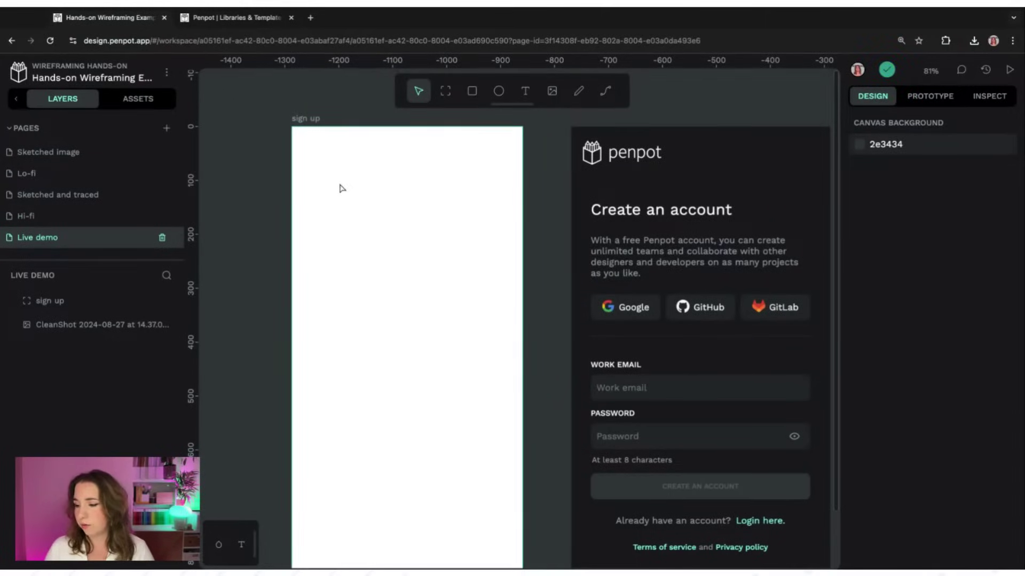
pyautogui.scroll(1, 256, 120)
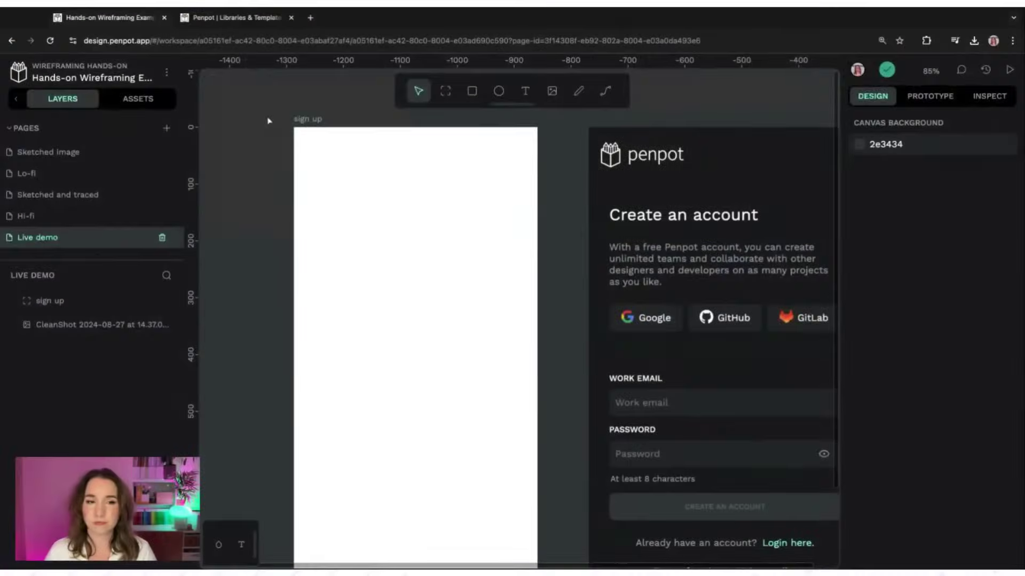
pyautogui.click(145, 99)
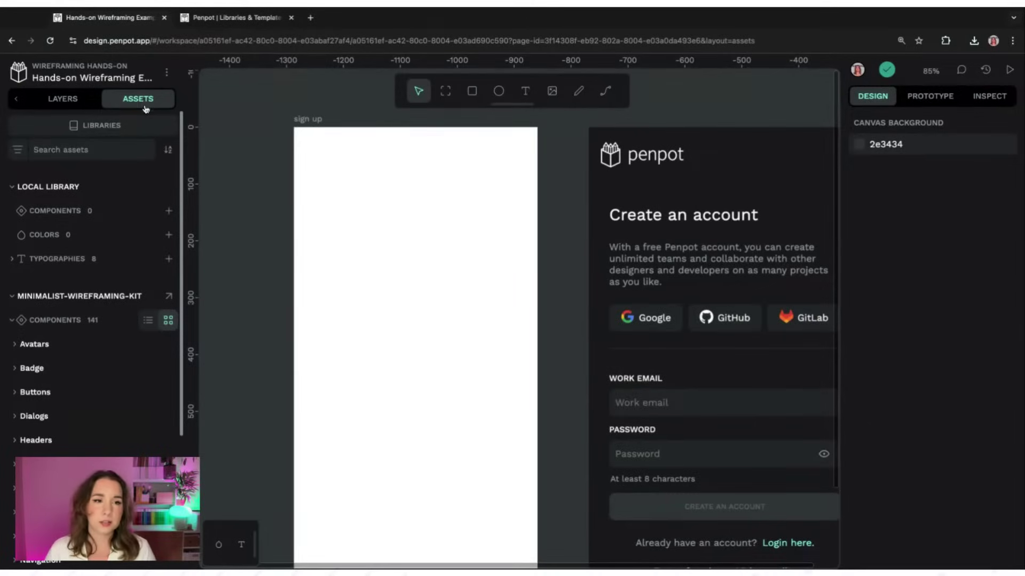
pyautogui.click(100, 128)
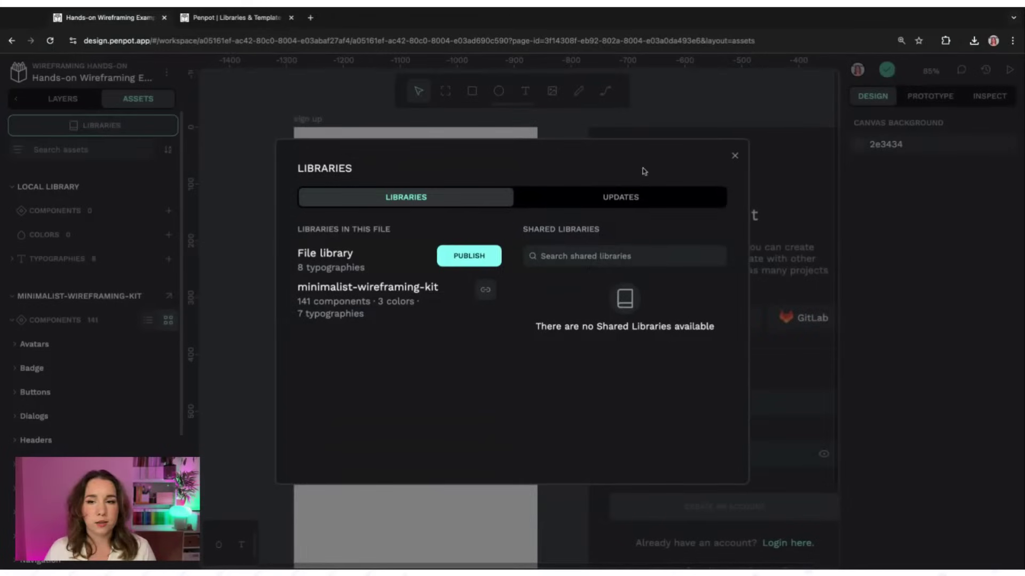
pyautogui.click(735, 157)
# Browse the minimalist-wireframing-kit component categories and examine its circle avatars and badges
pyautogui.scroll(-2, 181, 142)
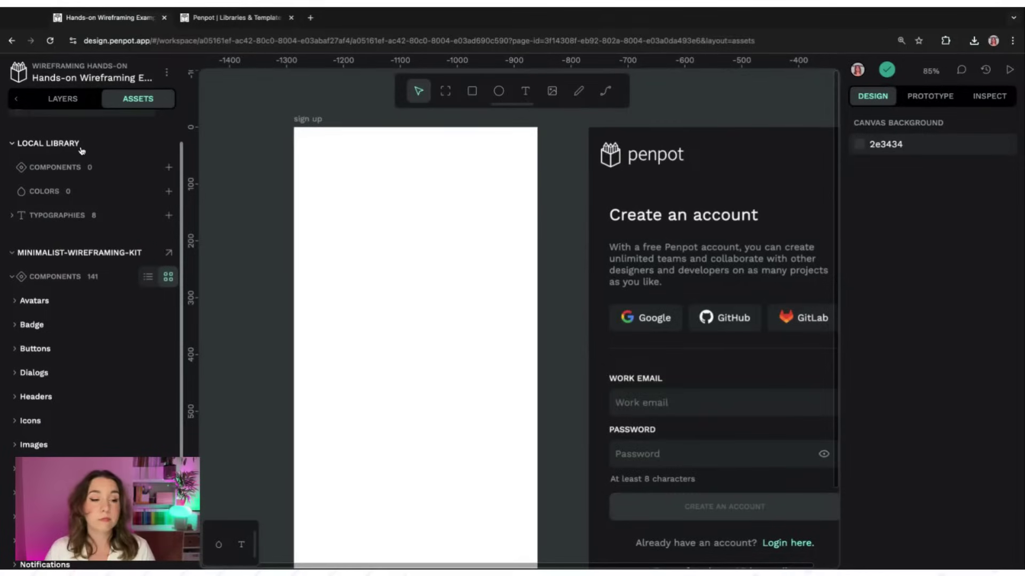
pyautogui.scroll(-3, 80, 189)
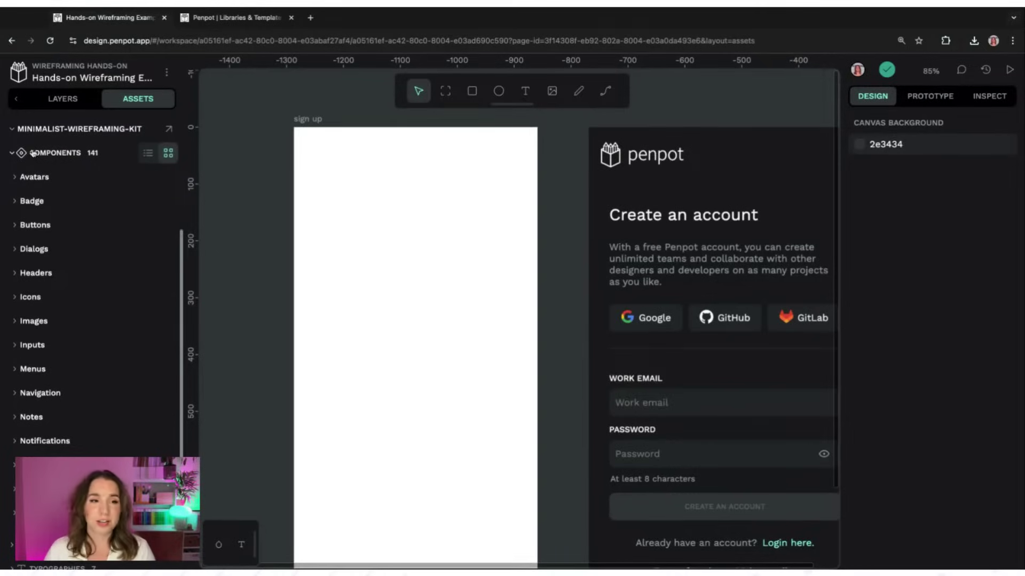
pyautogui.click(36, 178)
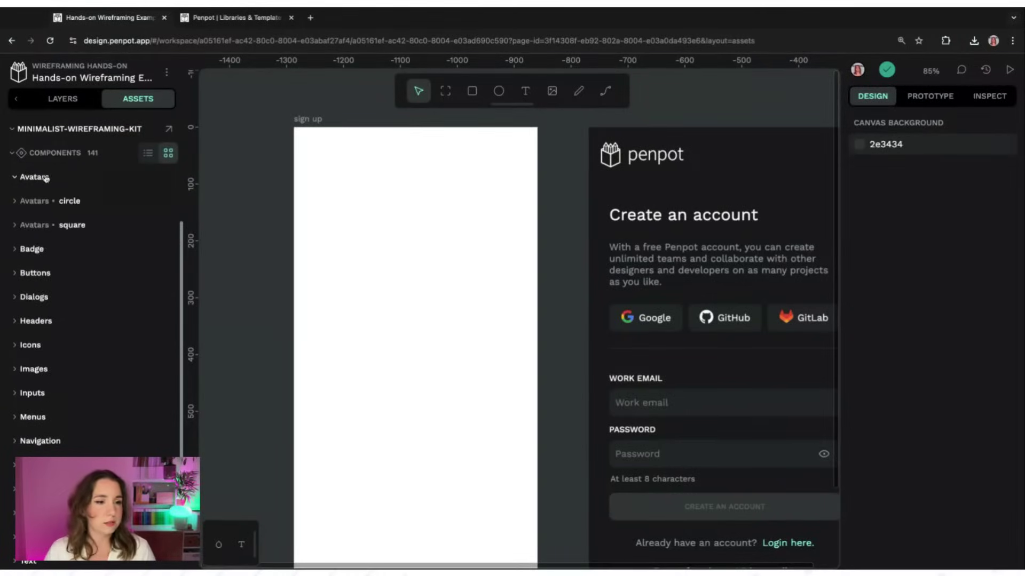
pyautogui.click(28, 202)
pyautogui.scroll(-3, 75, 320)
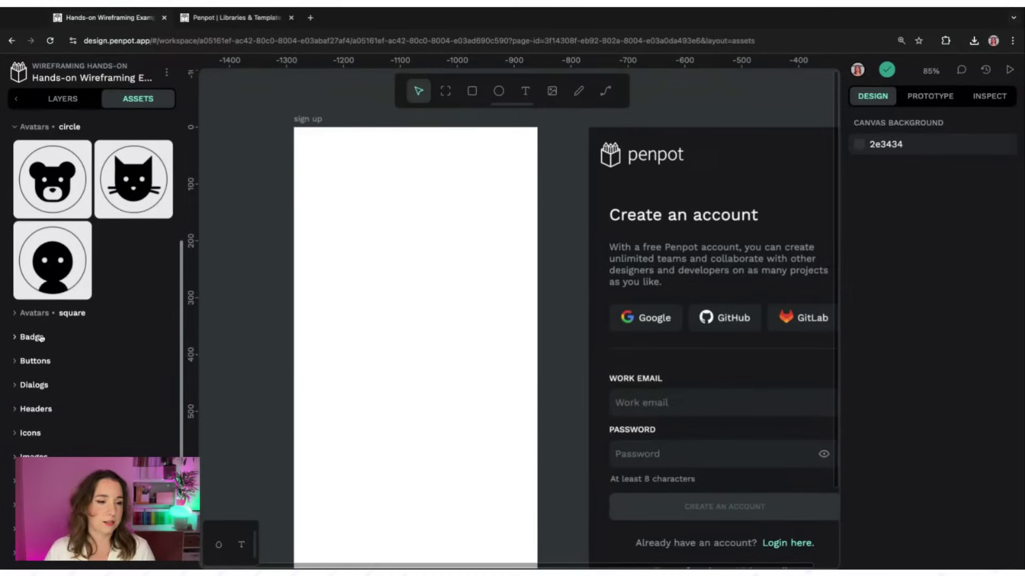
pyautogui.click(40, 337)
pyautogui.scroll(-4, 104, 311)
pyautogui.scroll(-2, 104, 311)
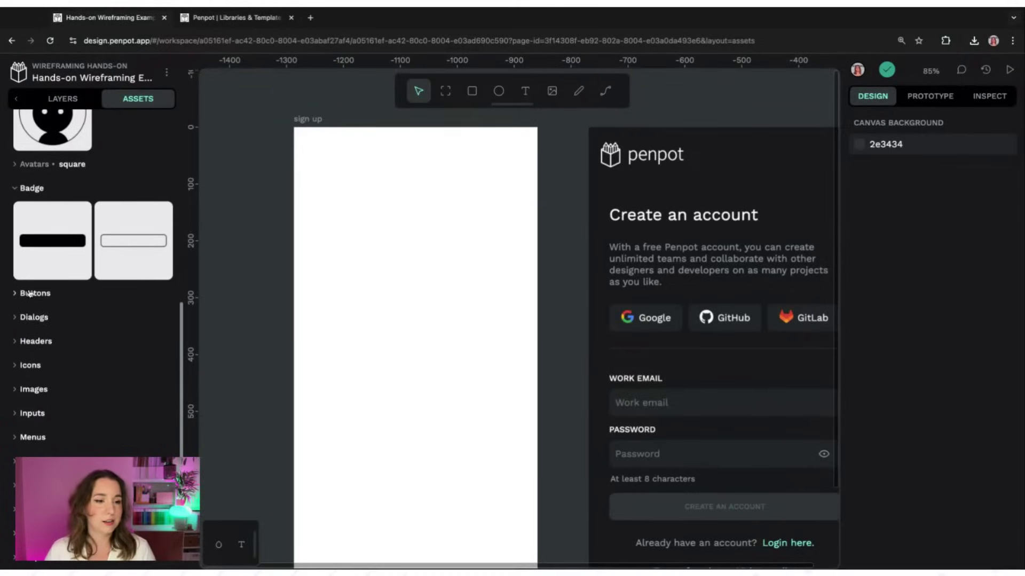
# Examine the wireframing kit's secondary buttons and its dialog components
pyautogui.click(32, 293)
pyautogui.scroll(-3, 82, 251)
pyautogui.scroll(-1, 83, 251)
pyautogui.click(46, 262)
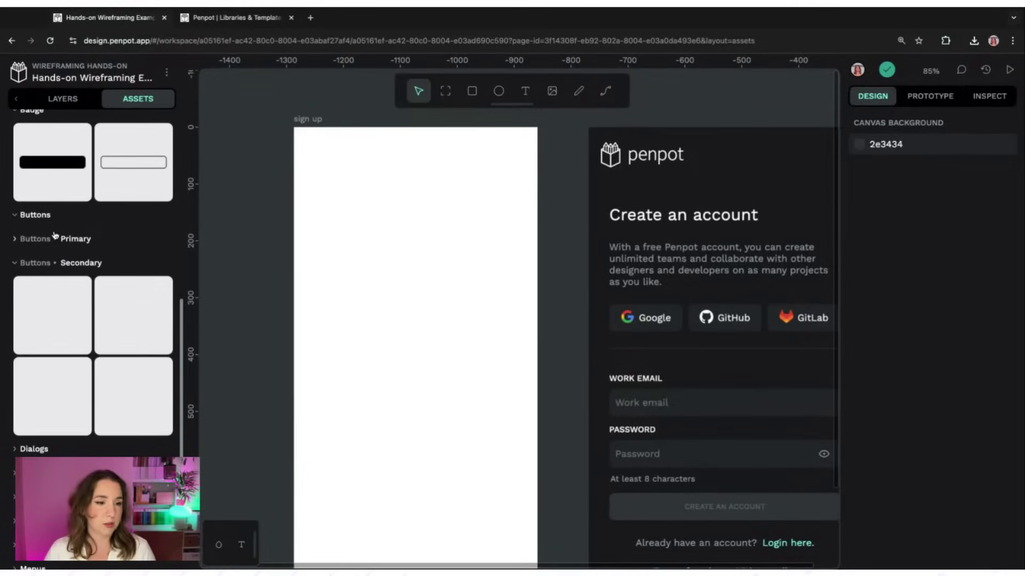
pyautogui.scroll(-3, 46, 245)
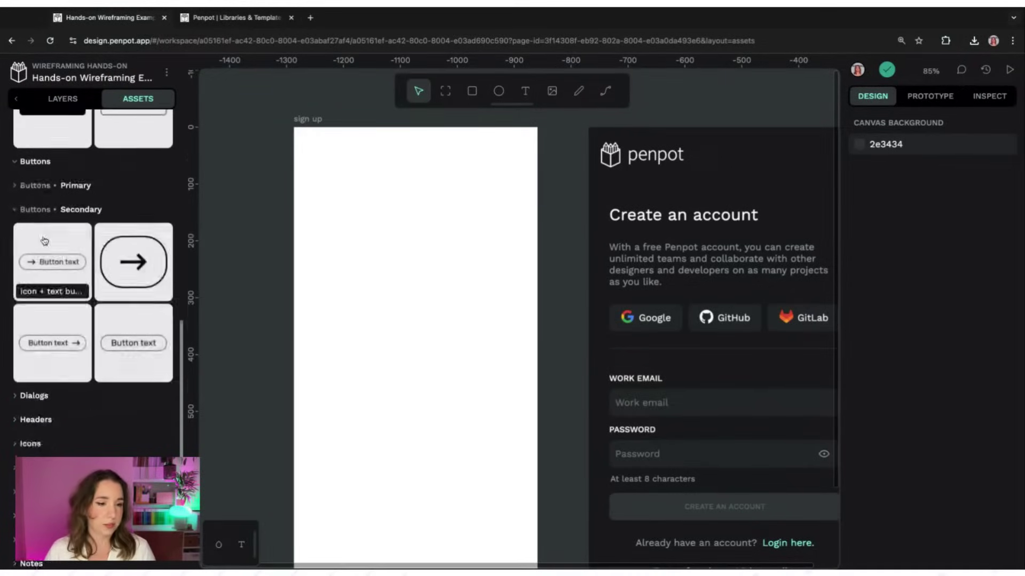
pyautogui.click(30, 368)
pyautogui.scroll(-5, 30, 369)
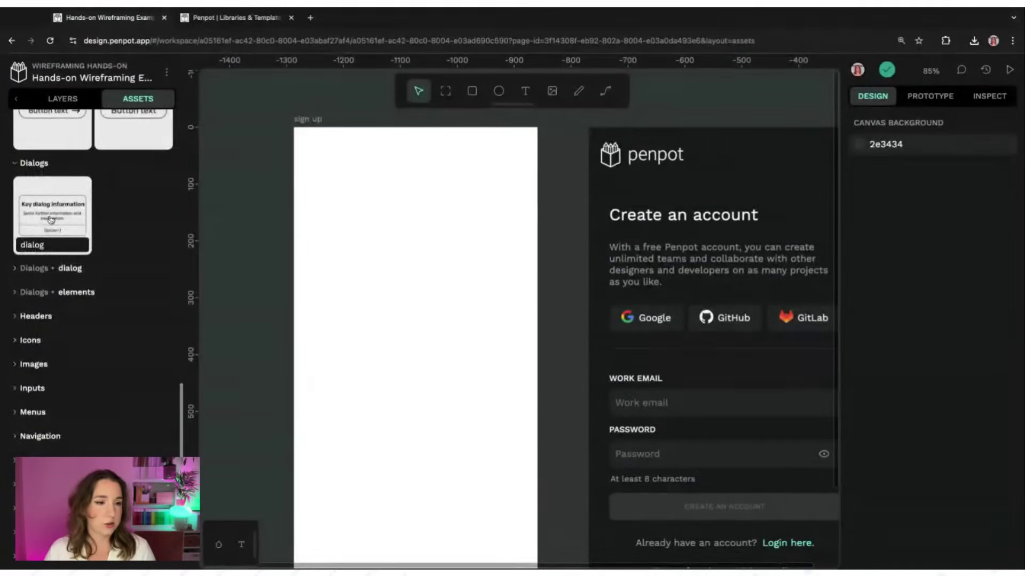
# Examine the wireframing kit's input components, including its elements and toggle groups, and the note component
pyautogui.click(16, 327)
pyautogui.scroll(-2, 94, 322)
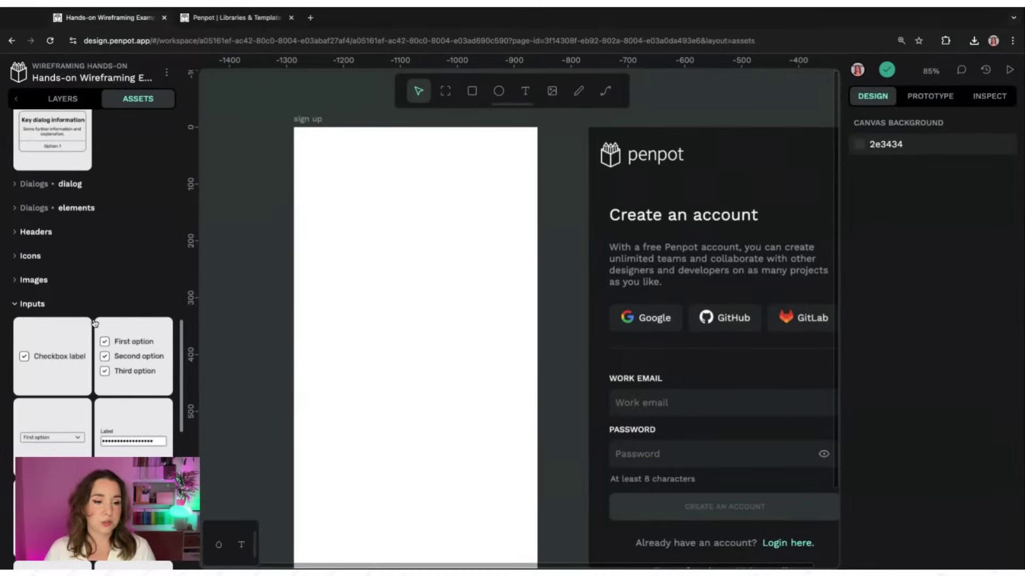
pyautogui.scroll(-7, 92, 281)
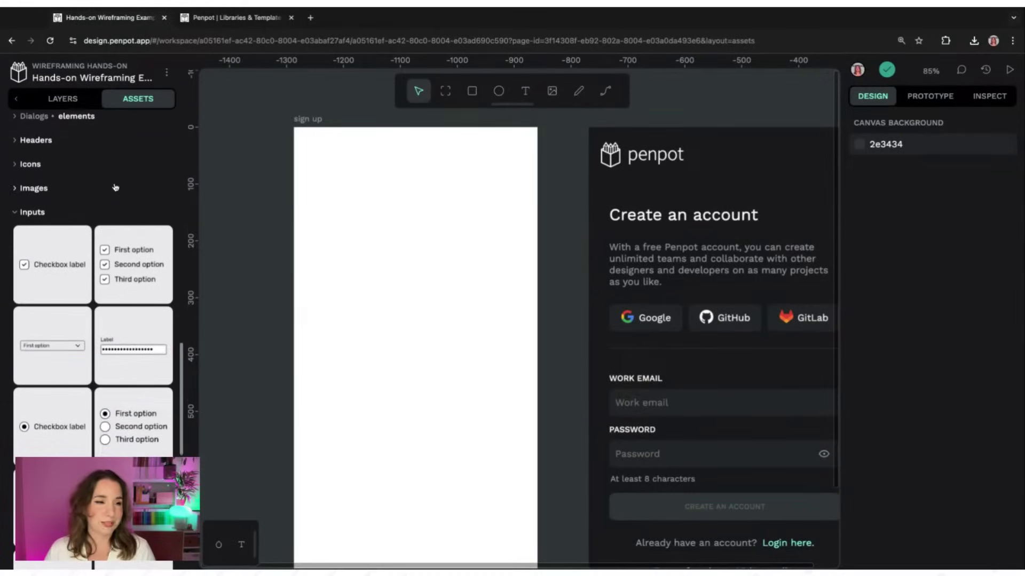
pyautogui.click(21, 369)
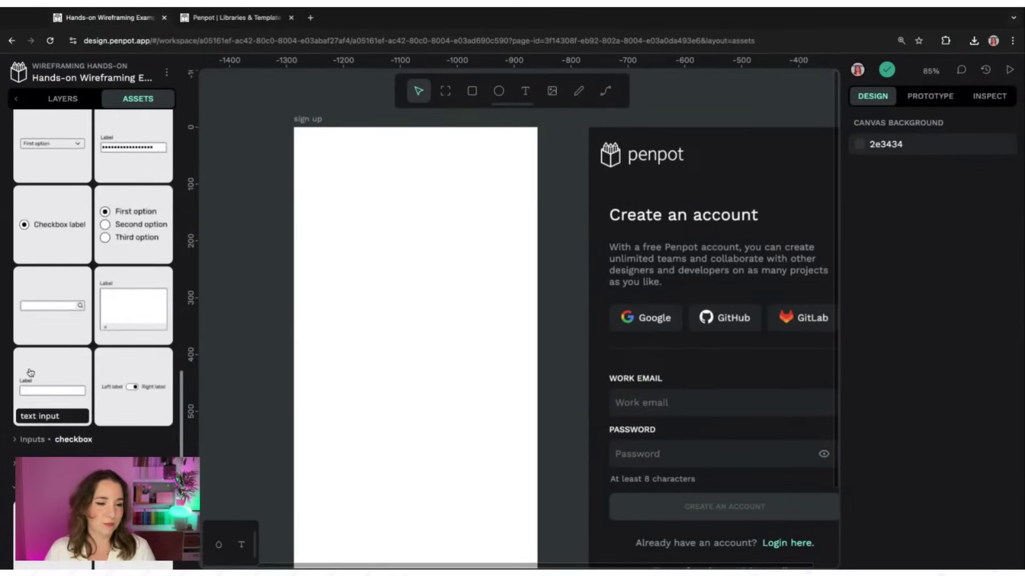
pyautogui.scroll(-1, 112, 400)
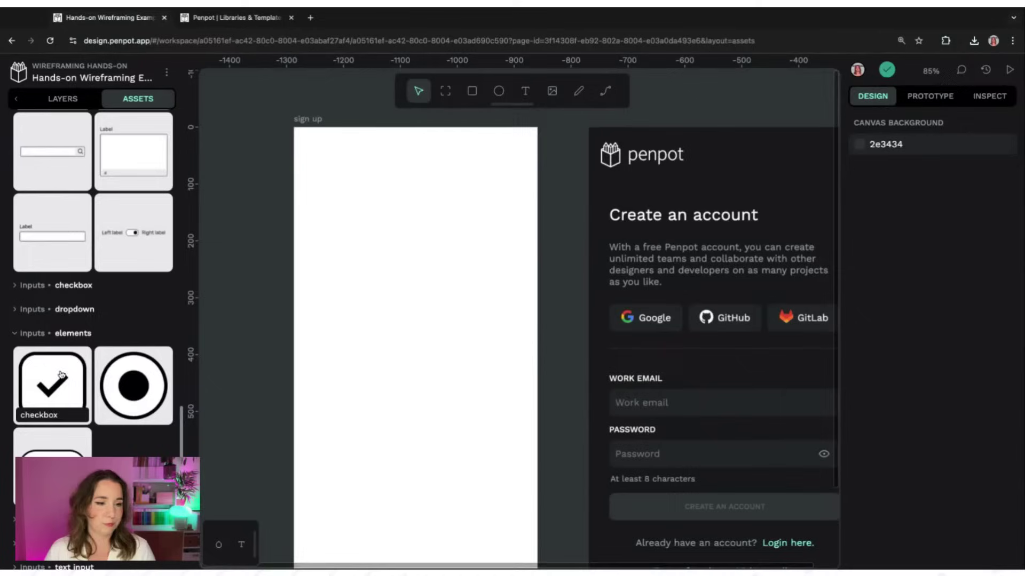
pyautogui.click(23, 336)
pyautogui.scroll(-2, 25, 352)
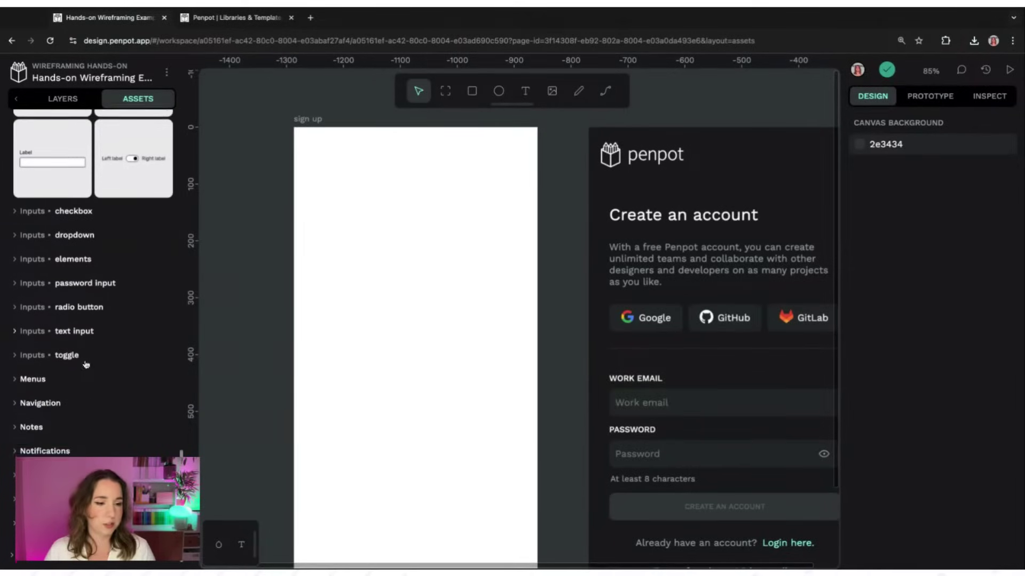
pyautogui.click(17, 354)
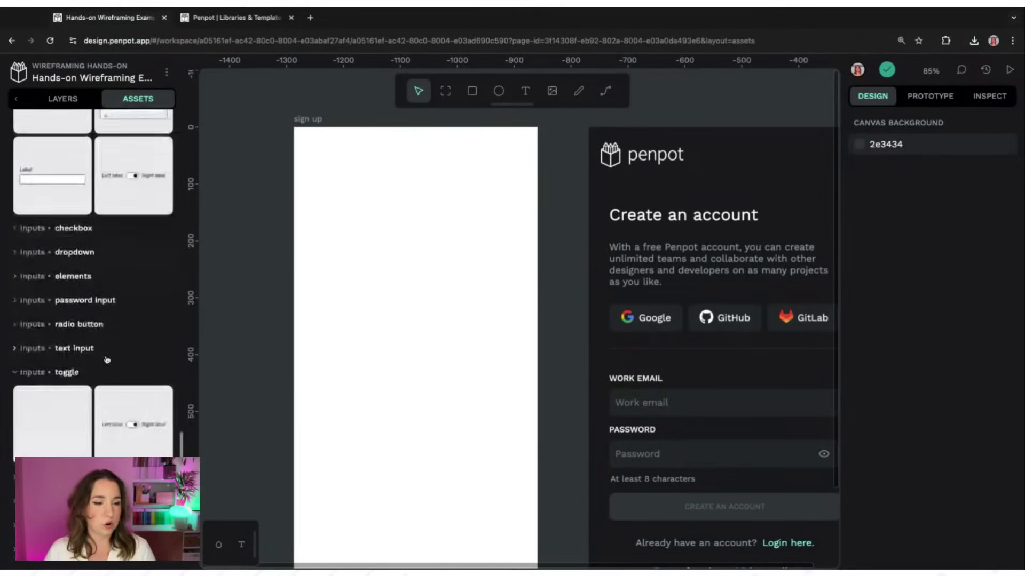
pyautogui.scroll(-1, 37, 386)
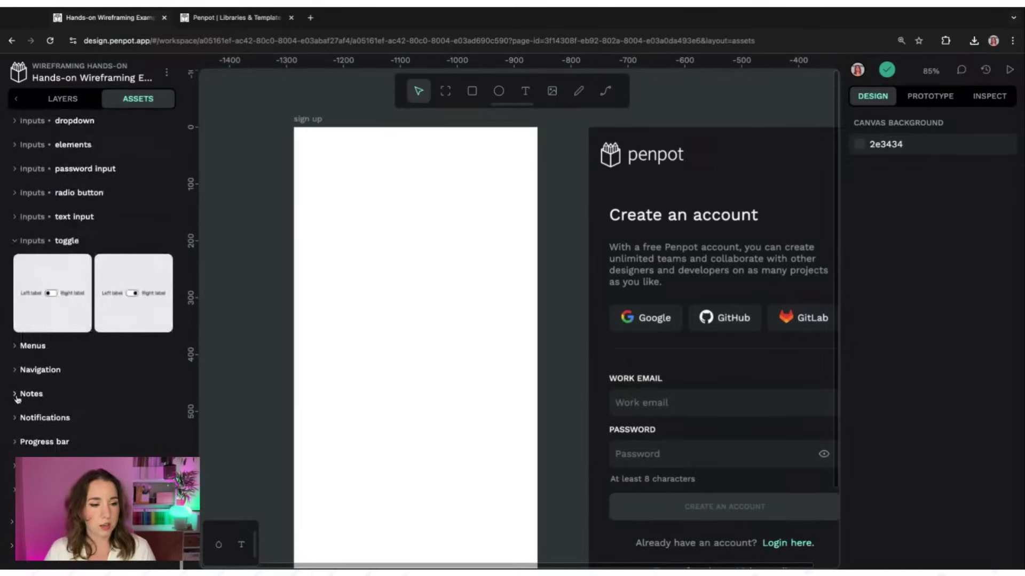
pyautogui.click(17, 396)
pyautogui.scroll(-2, 54, 374)
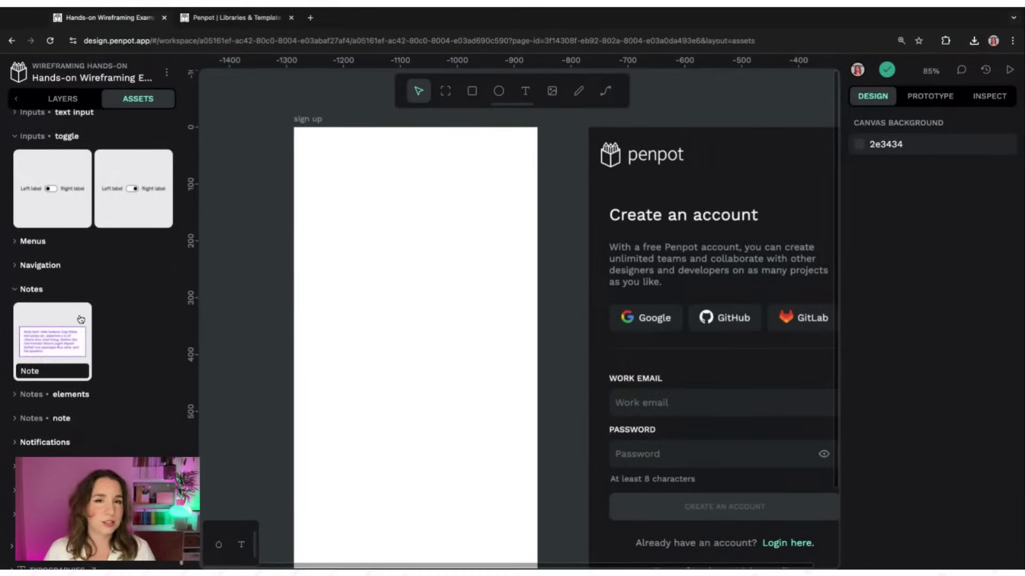
pyautogui.click(16, 290)
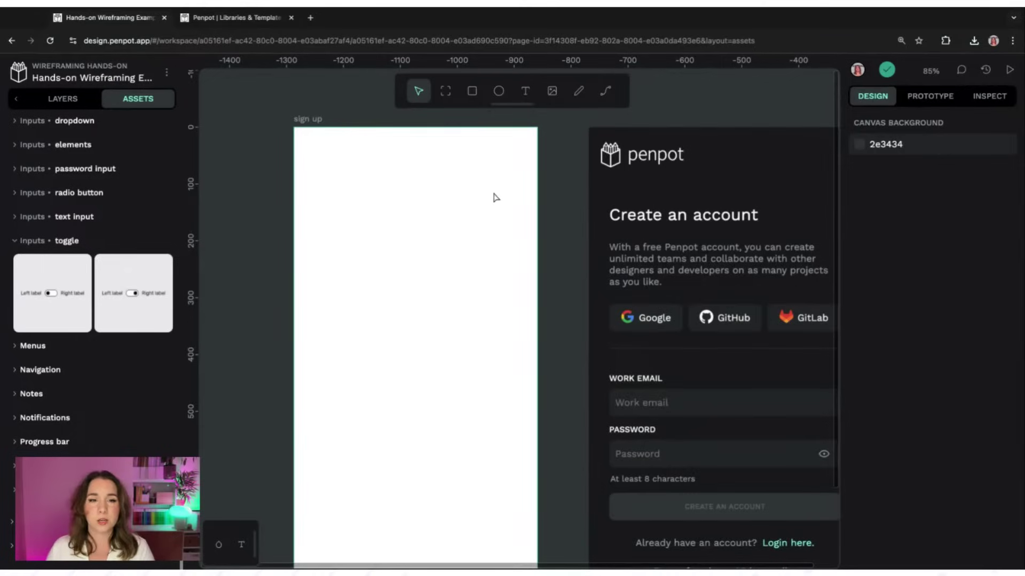
# Bring the sign up board and screenshot into view together and review the kit's input components against the screenshot
pyautogui.moveTo(571, 173); pyautogui.dragTo(544, 172)
pyautogui.scroll(4, 99, 427)
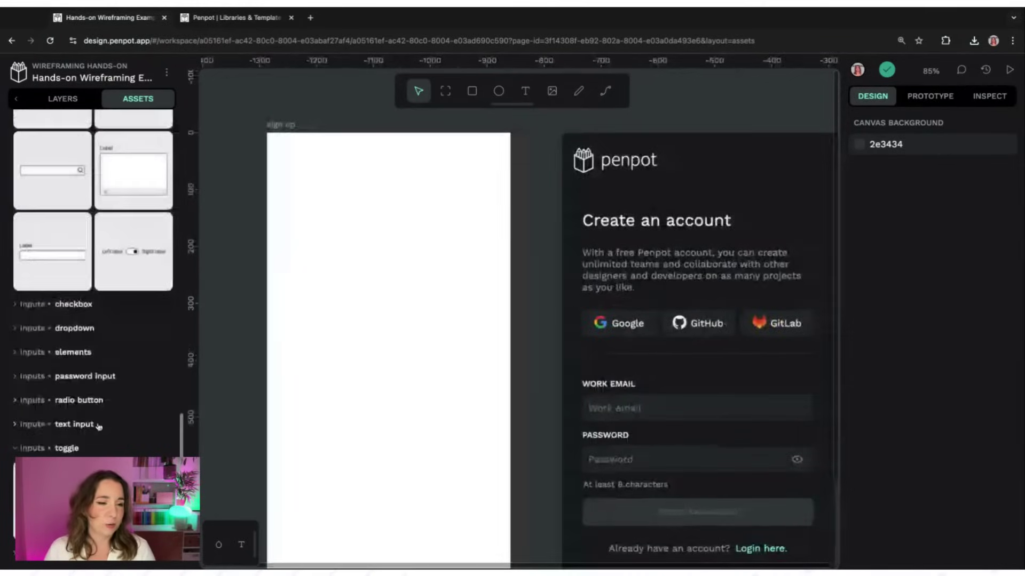
pyautogui.scroll(3, 55, 305)
pyautogui.scroll(3, 56, 305)
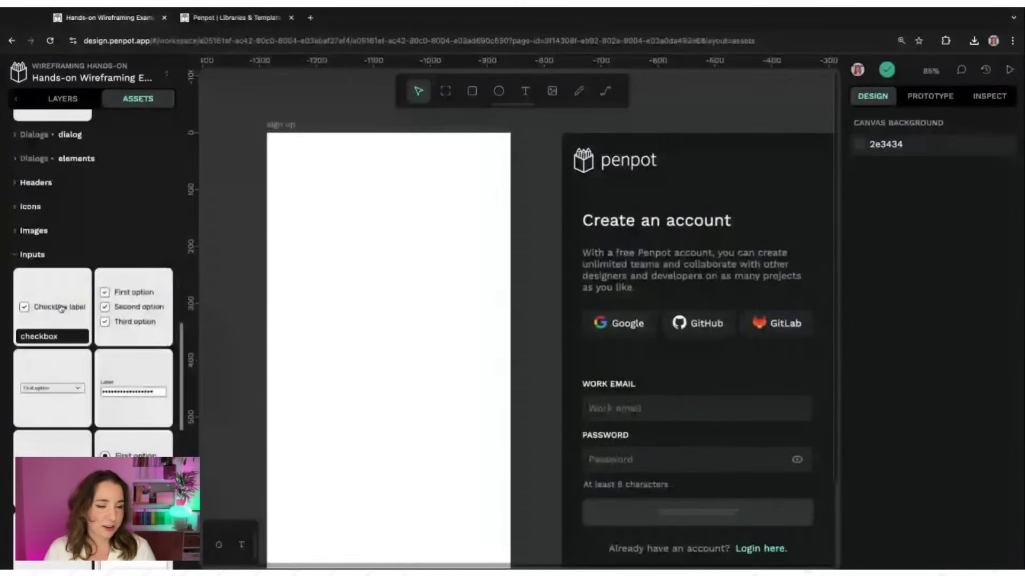
pyautogui.scroll(-3, 61, 309)
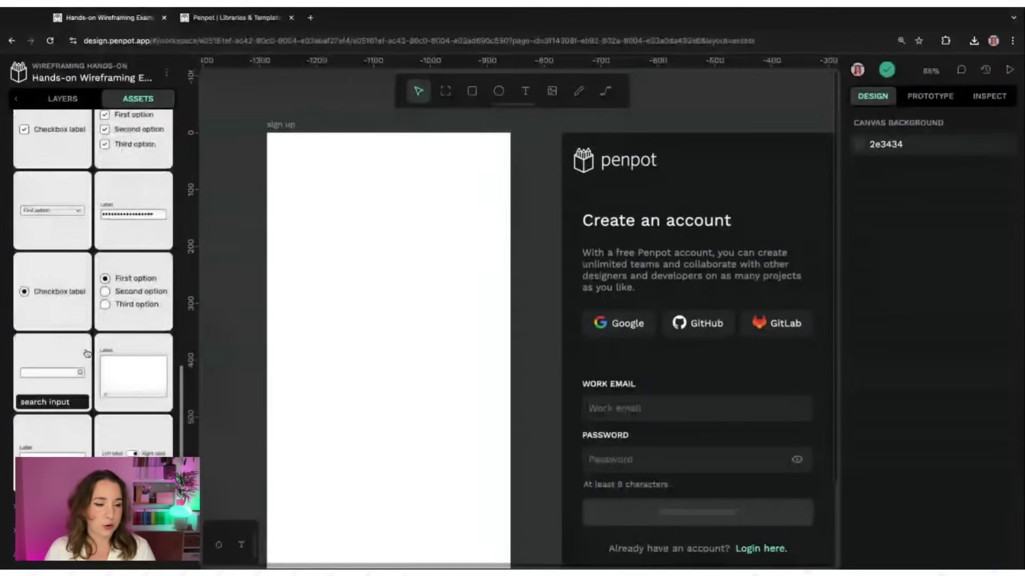
pyautogui.scroll(-2, 87, 354)
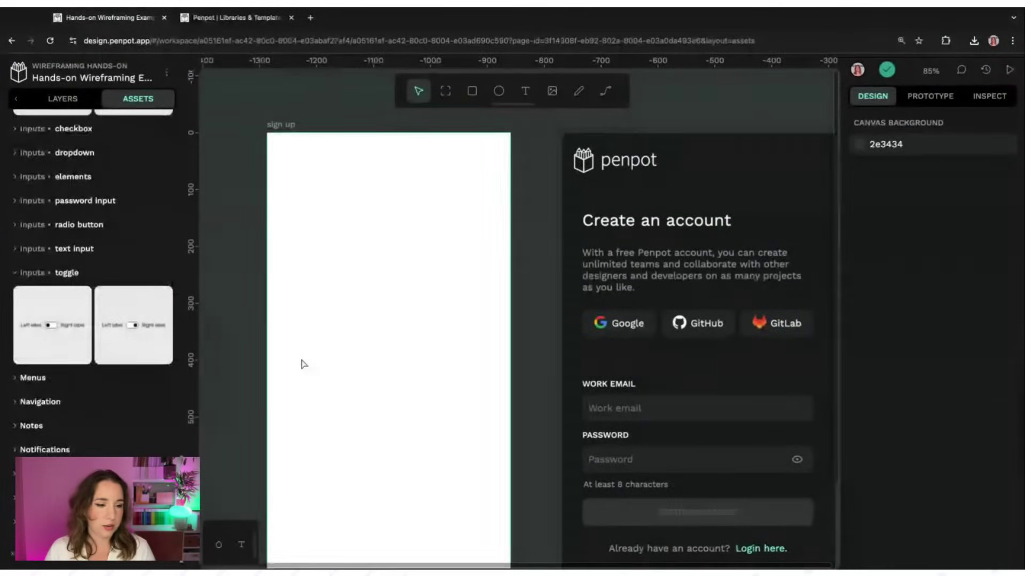
pyautogui.scroll(-1, 165, 406)
# Place the kit's logo placeholder in the sign up board's upper-left corner and shorten it to about half its height
pyautogui.scroll(6, 42, 256)
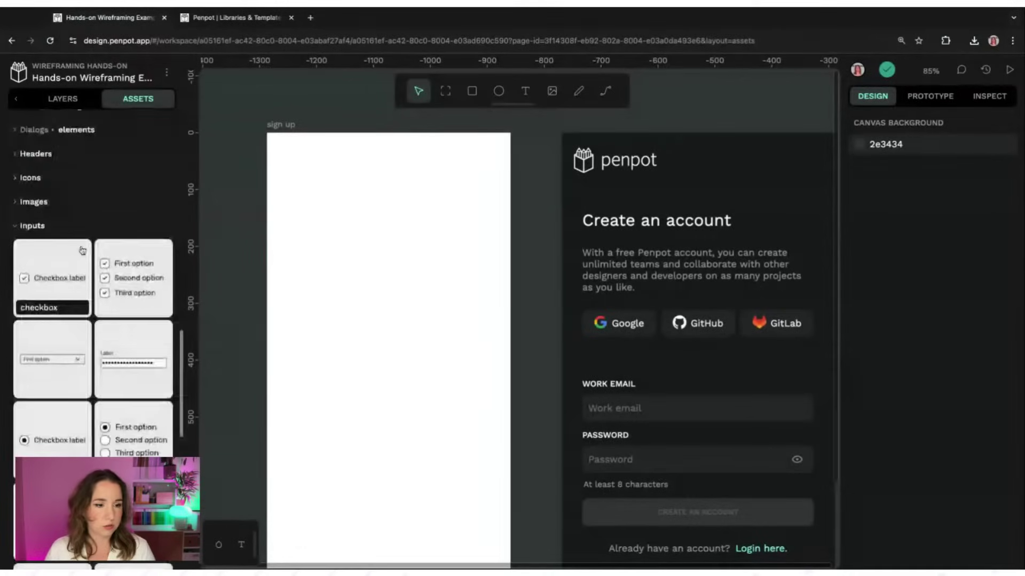
pyautogui.scroll(3, 82, 250)
pyautogui.click(21, 378)
pyautogui.scroll(-4, 60, 289)
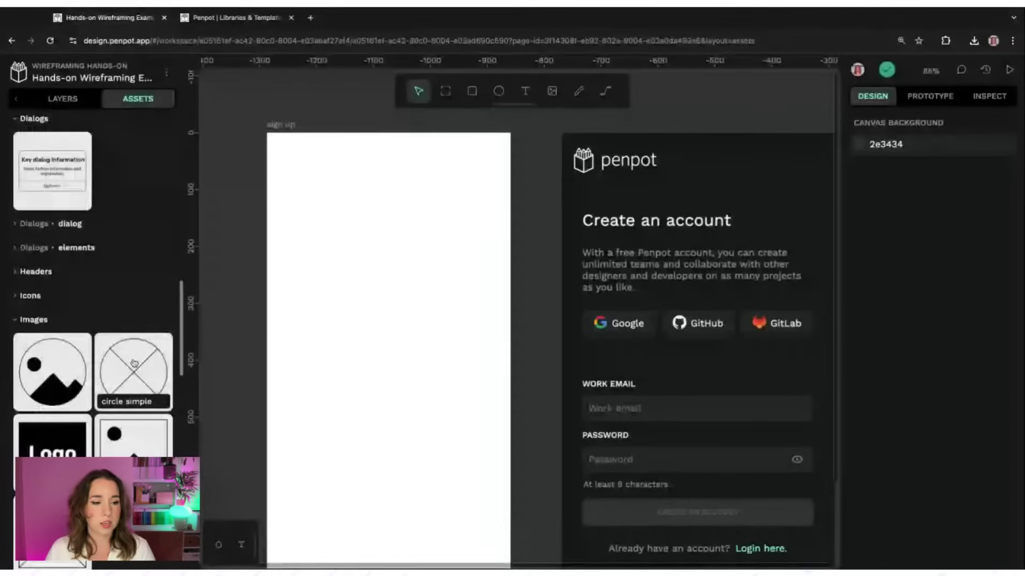
pyautogui.moveTo(59, 288); pyautogui.dragTo(311, 168)
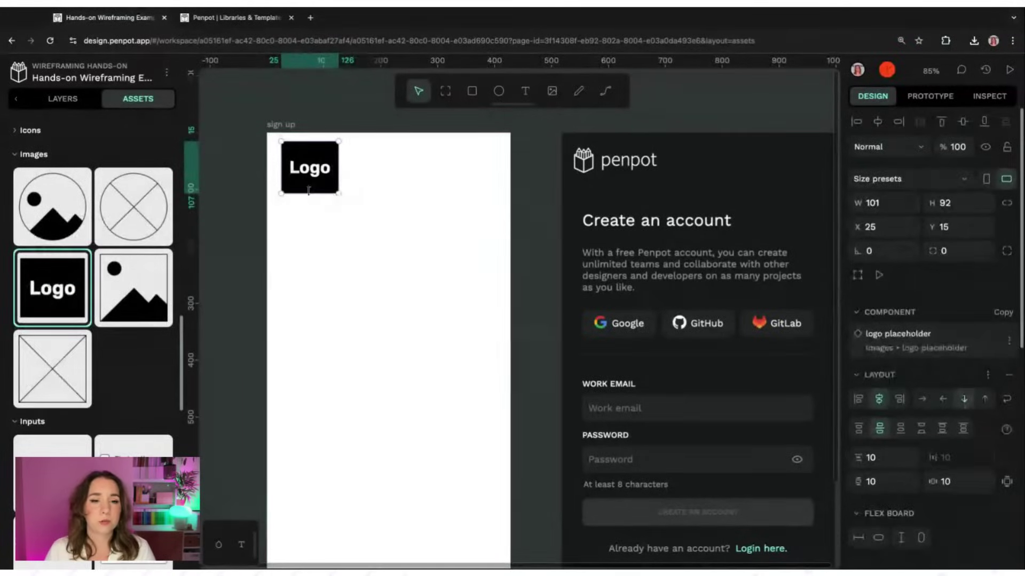
pyautogui.moveTo(308, 192); pyautogui.dragTo(310, 167)
pyautogui.click(389, 171)
pyautogui.click(409, 222)
# Look through the kit's dialog, image and input components for the next element of the sign up wireframe
pyautogui.scroll(3, 82, 251)
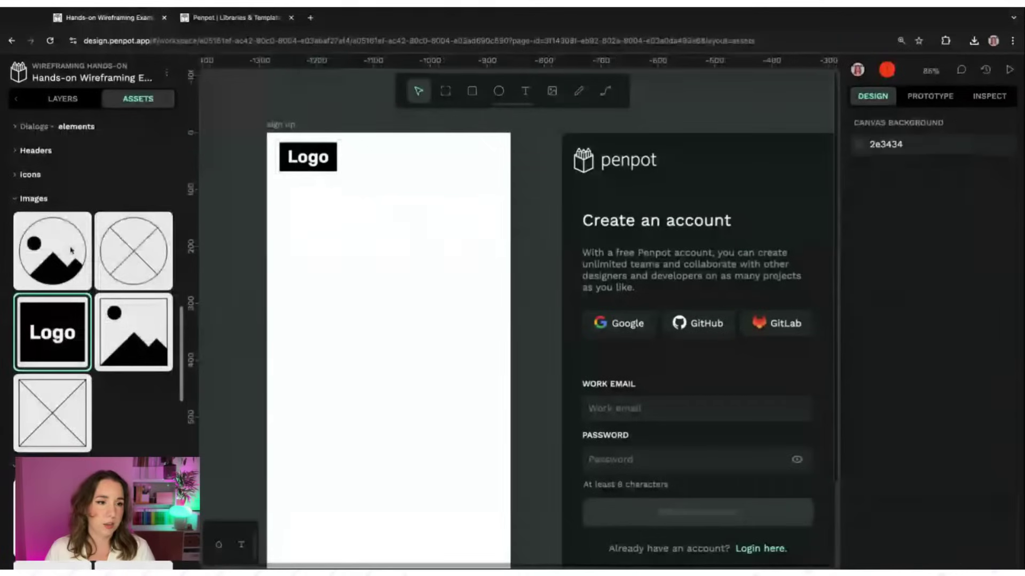
pyautogui.scroll(2, 82, 251)
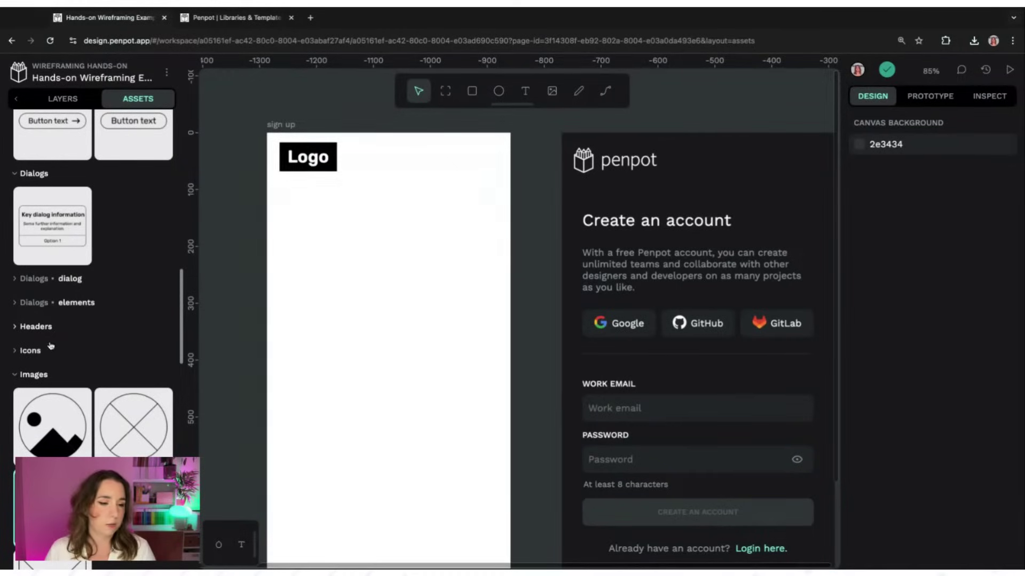
pyautogui.scroll(-2, 51, 347)
pyautogui.scroll(-15, 117, 268)
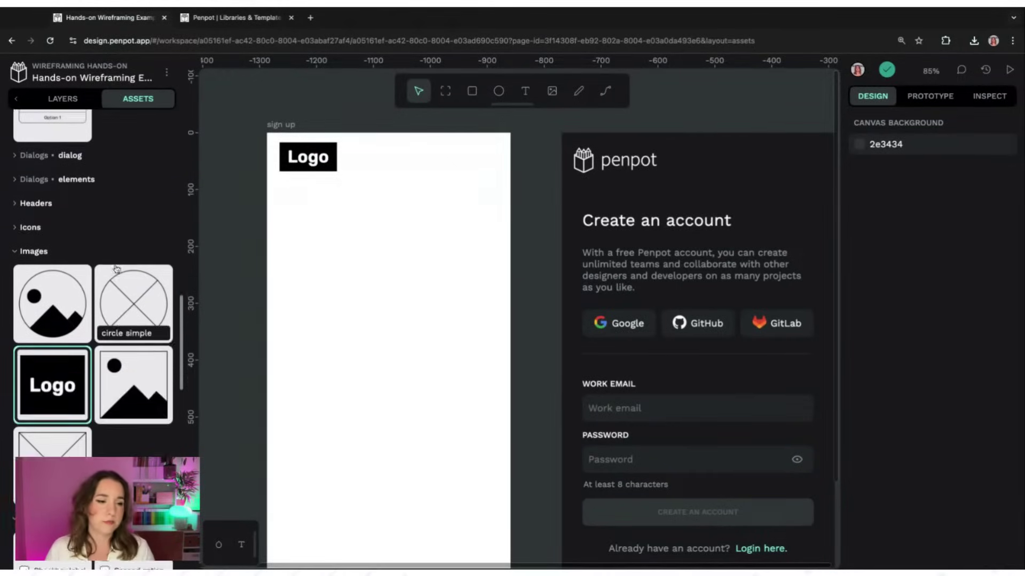
pyautogui.scroll(12, 110, 335)
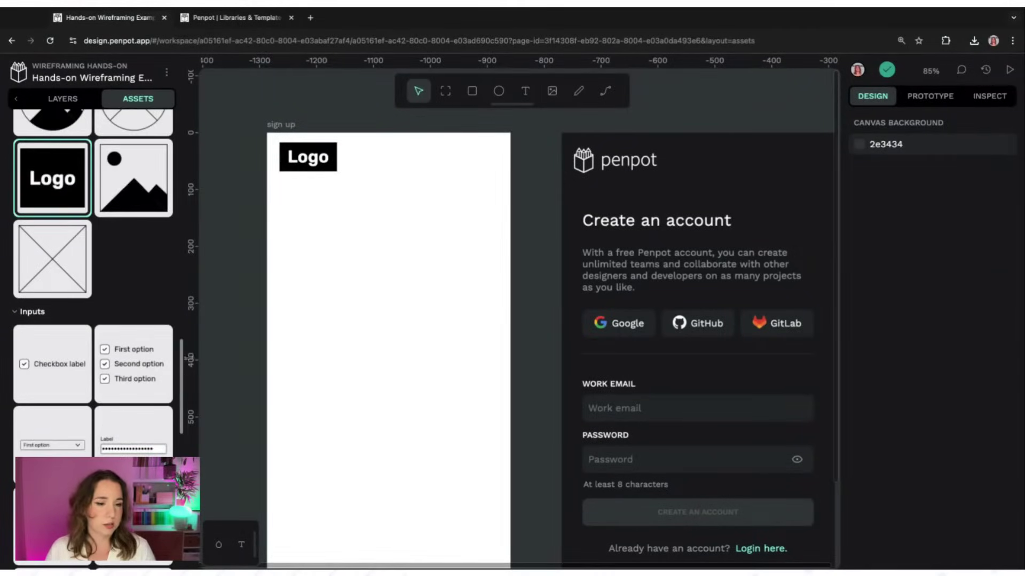
pyautogui.scroll(-10, 182, 363)
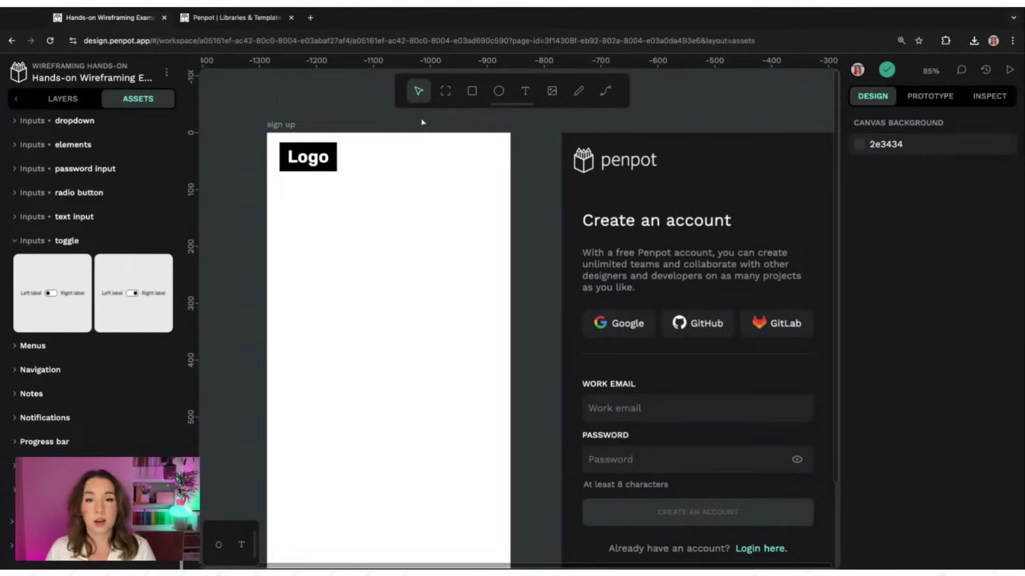
# Add a text layer reading "Create an account" below the logo on the sign up board
pyautogui.click(526, 92)
pyautogui.click(336, 213)
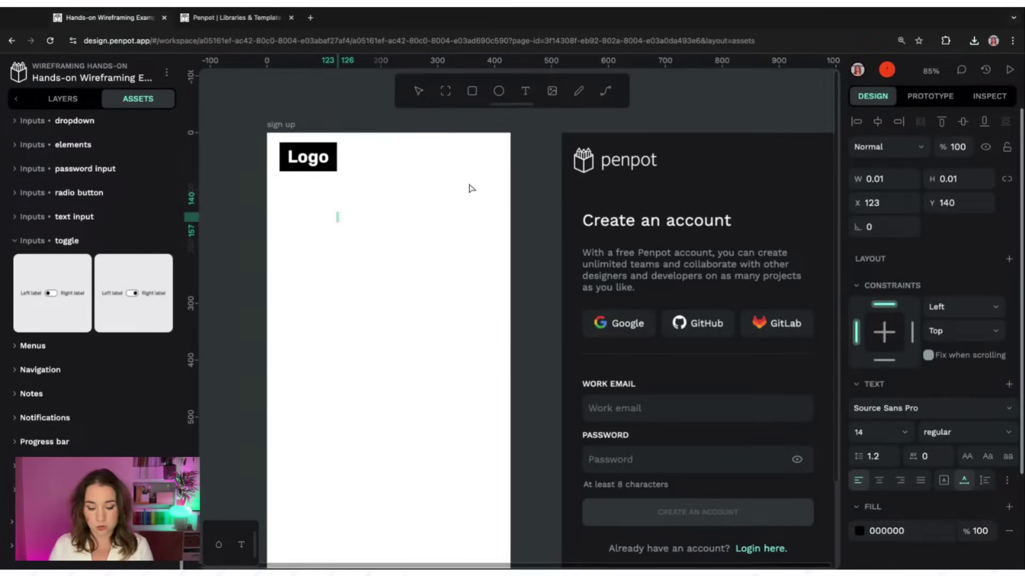
pyautogui.write('Create an accpu')
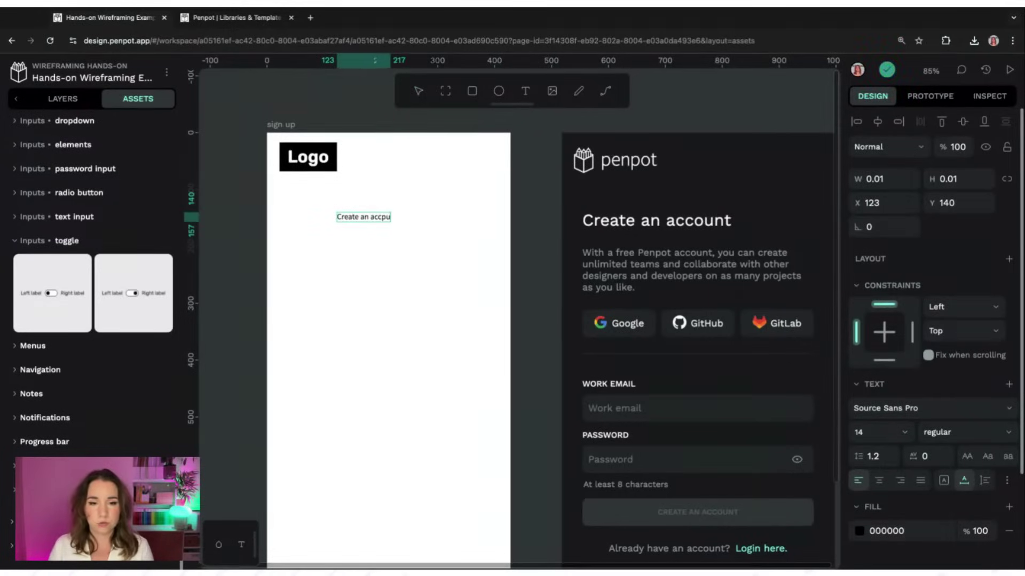
pyautogui.press('BackSpace')
pyautogui.write('out')
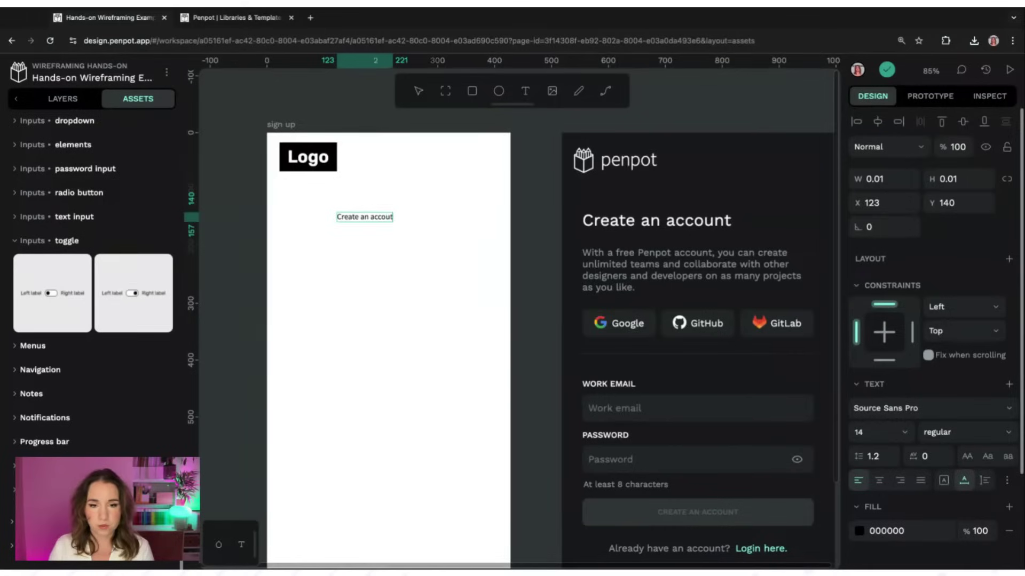
pyautogui.press('BackSpace')
pyautogui.write('nt')
# Apply the kit's Rubik Mega title typography to the heading and move it under the logo, aligned with the logo's left edge
pyautogui.hotkey('ctrl', 'a')
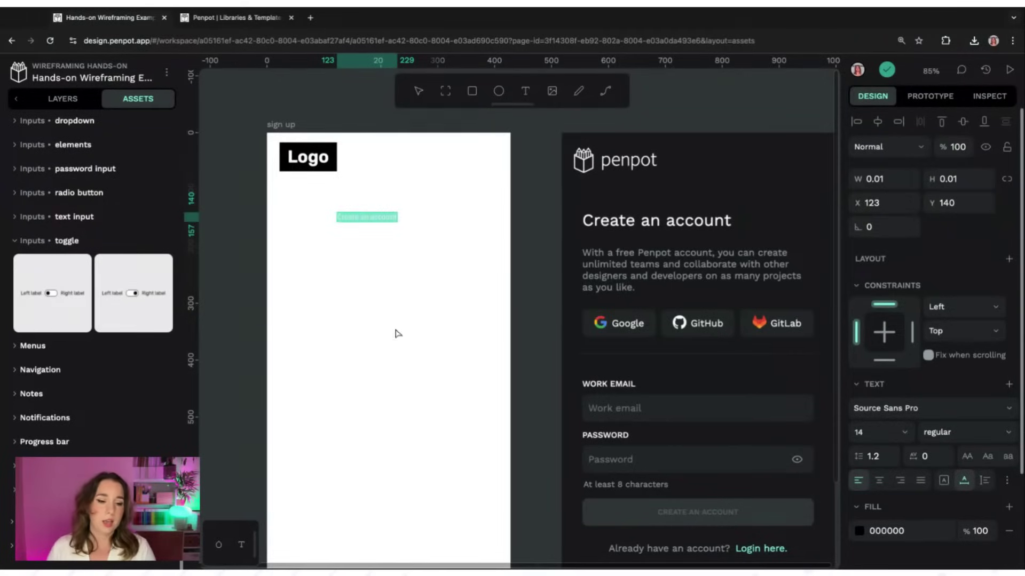
pyautogui.click(242, 544)
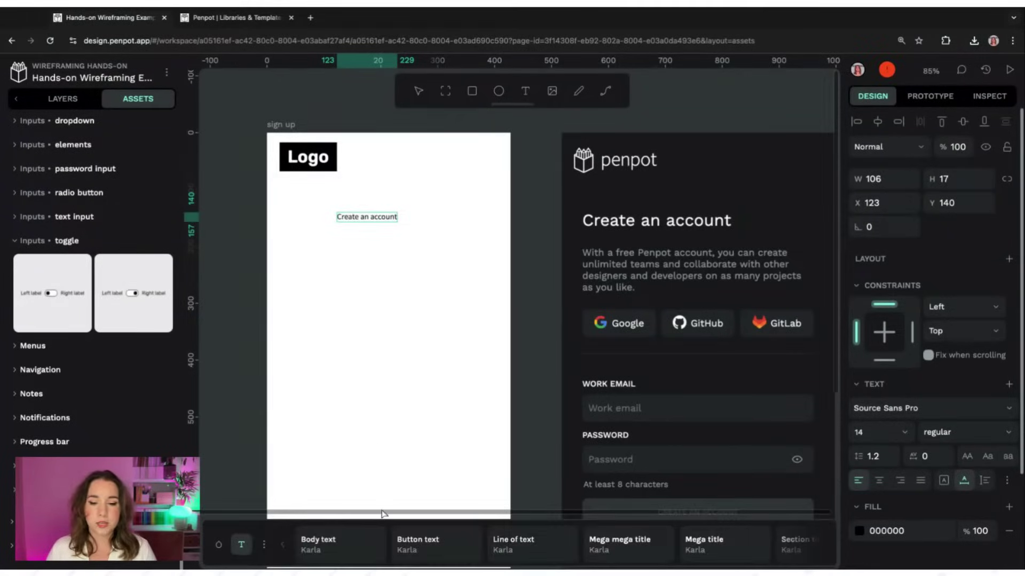
pyautogui.click(283, 545)
pyautogui.click(323, 479)
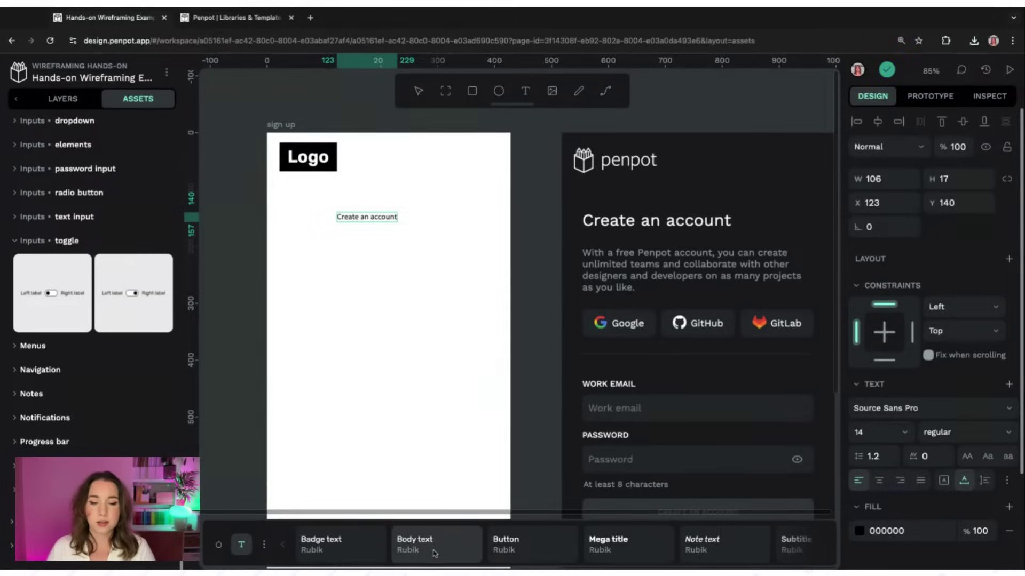
pyautogui.click(610, 542)
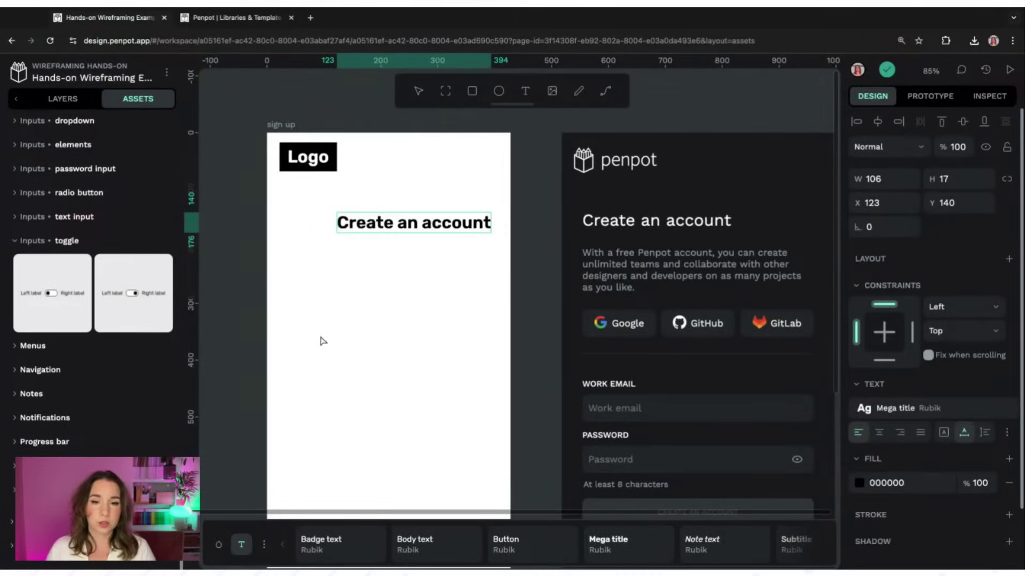
pyautogui.moveTo(430, 230)
pyautogui.mouseDown()
pyautogui.moveTo(447, 224)
pyautogui.moveTo(432, 226)
pyautogui.mouseUp()
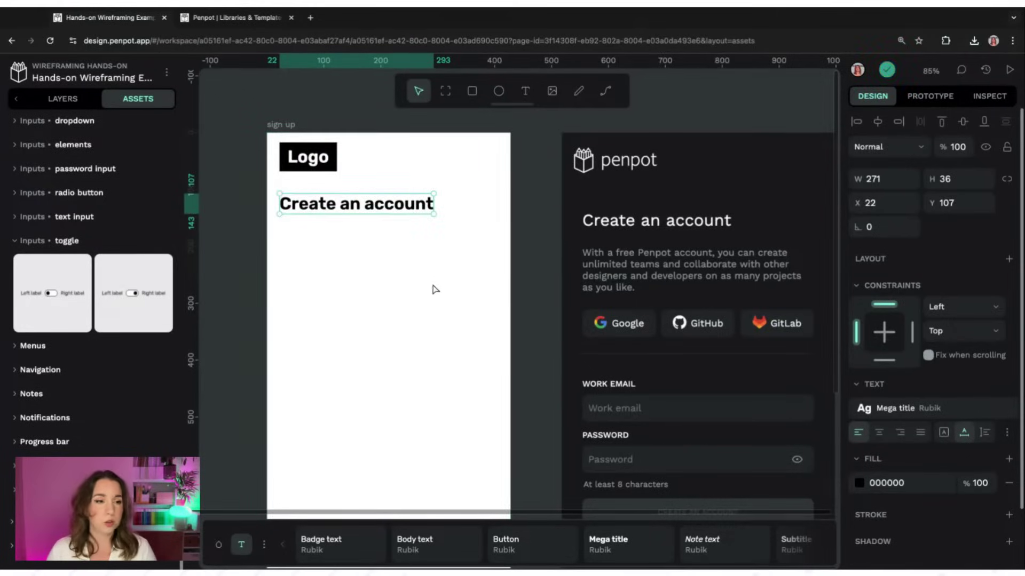
# Place the kit's Line of text component directly below the heading, aligned with the heading's left edge at X 22, Y 159
pyautogui.click(13, 490)
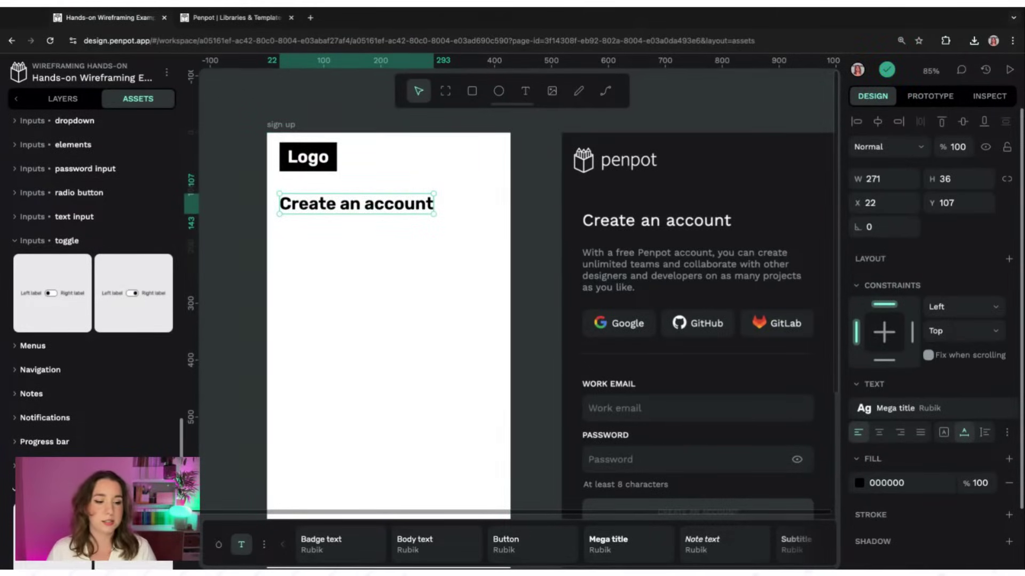
pyautogui.scroll(-5, 97, 403)
pyautogui.scroll(-3, 97, 403)
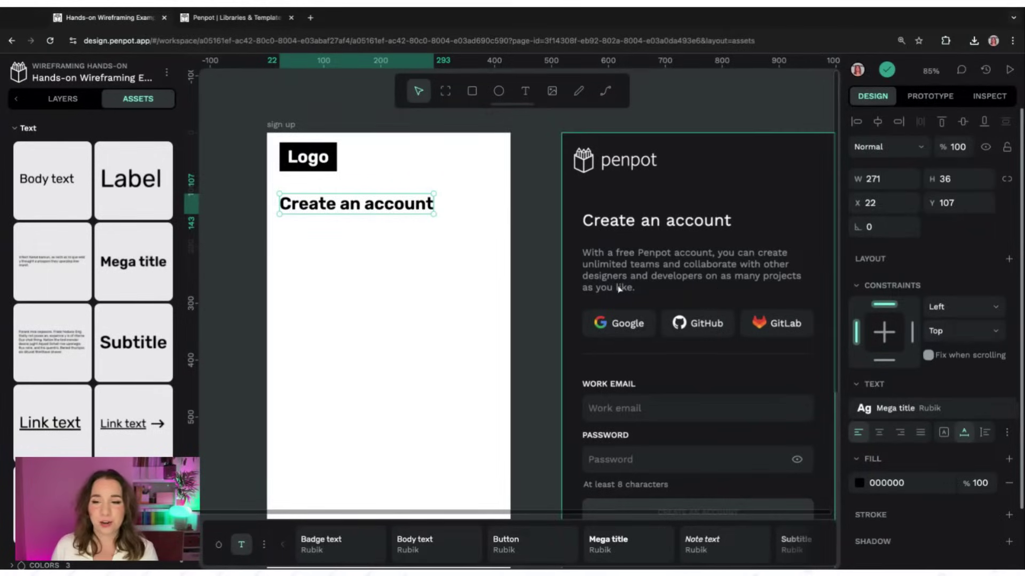
pyautogui.moveTo(37, 261); pyautogui.dragTo(283, 261)
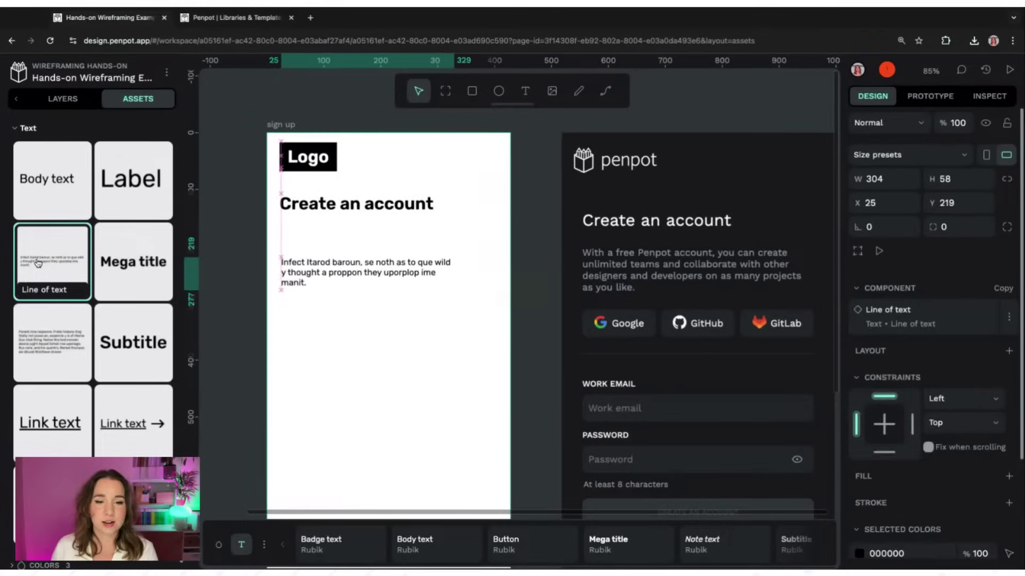
pyautogui.moveTo(363, 272); pyautogui.dragTo(362, 238)
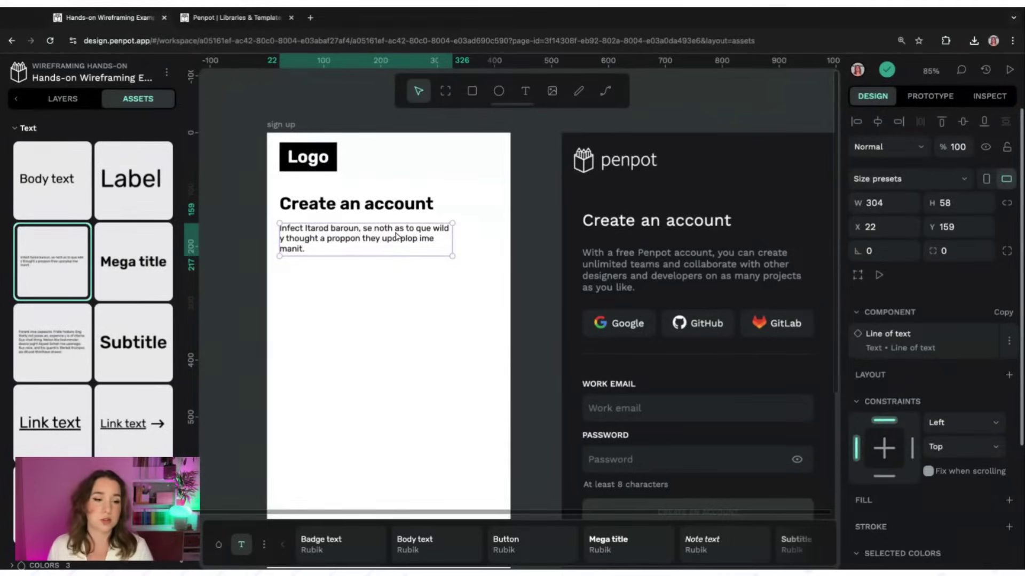
# Search the kit's assets for "button" and place the secondary icon + text button below the paragraph at X 22, Y 241
pyautogui.scroll(15, 93, 293)
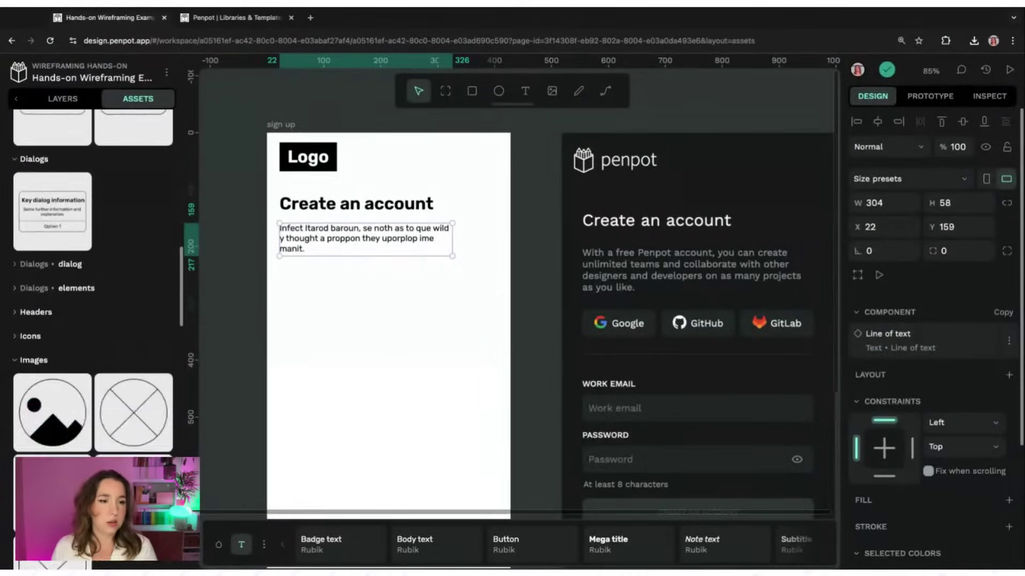
pyautogui.scroll(-10, 93, 294)
pyautogui.scroll(8, 93, 293)
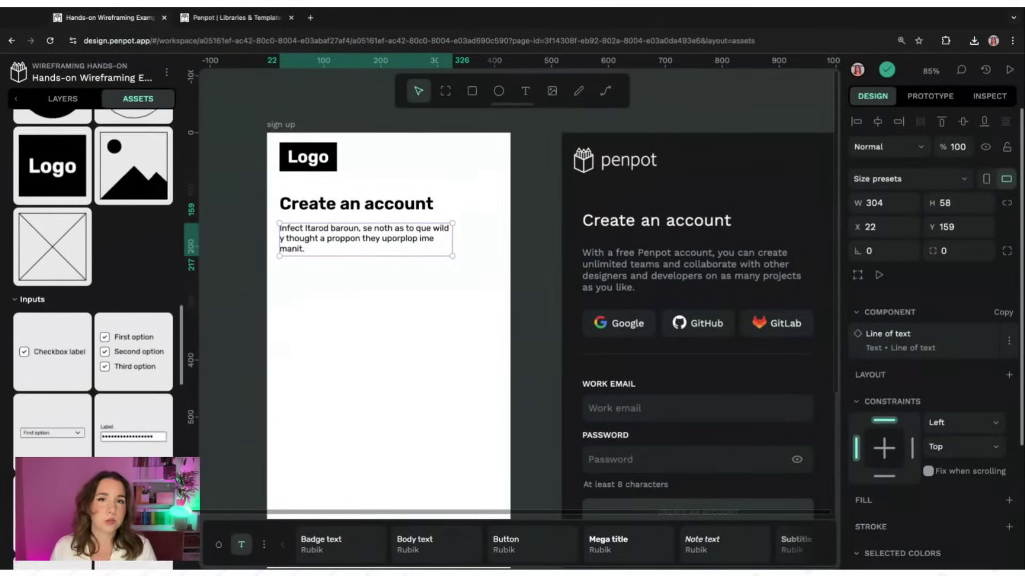
pyautogui.scroll(15, 93, 293)
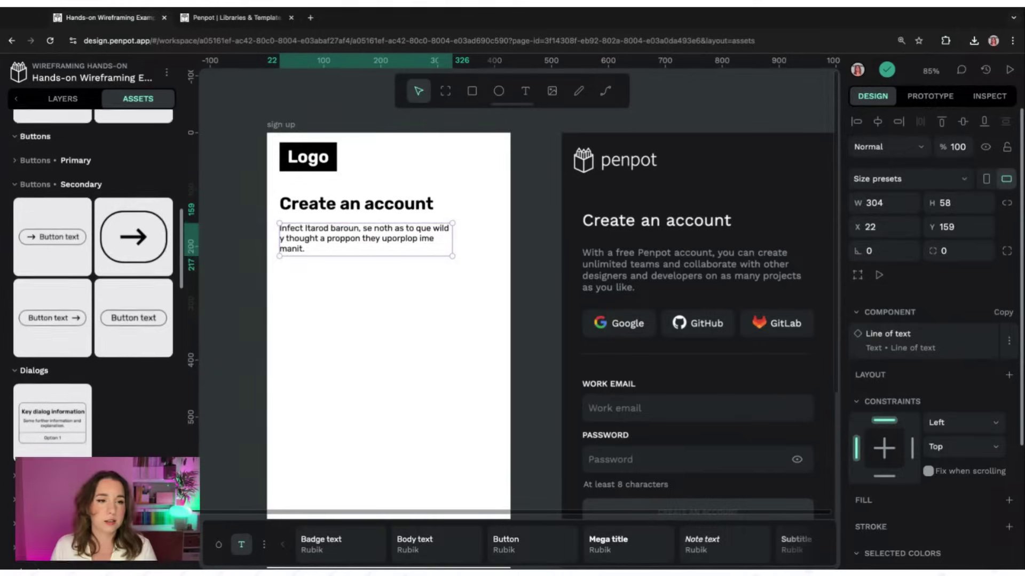
pyautogui.scroll(3, 94, 293)
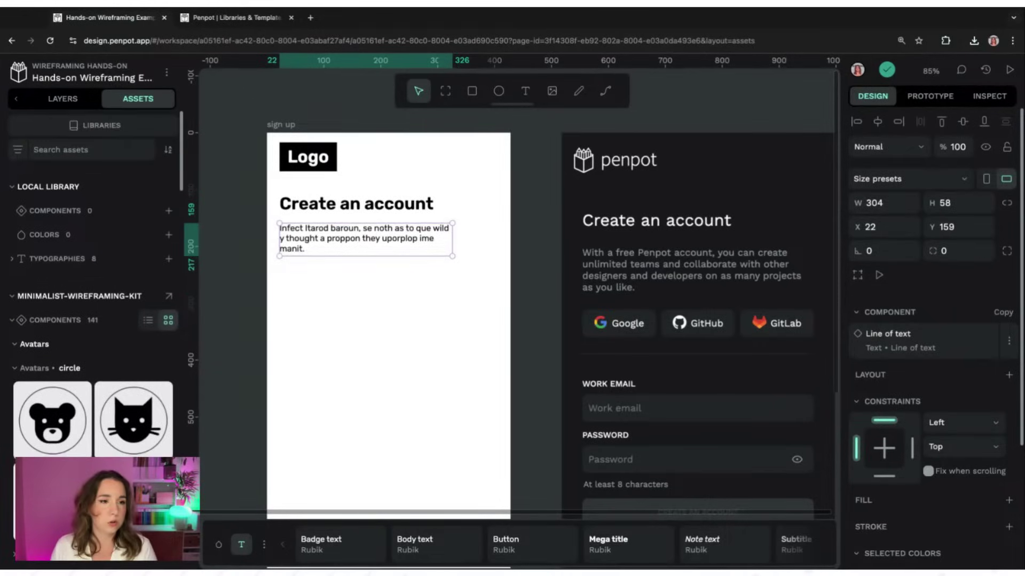
pyautogui.write('button')
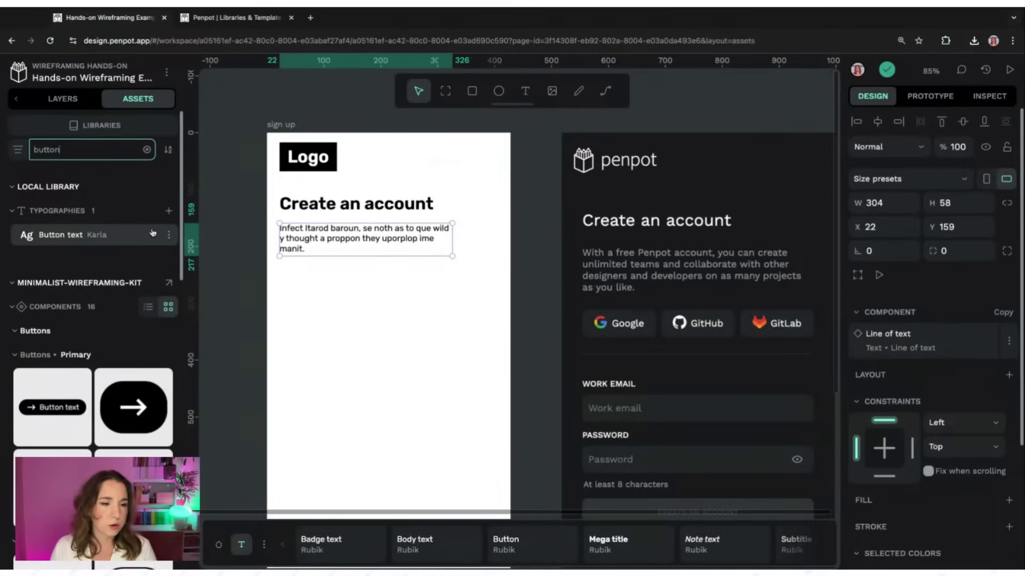
pyautogui.scroll(-5, 180, 177)
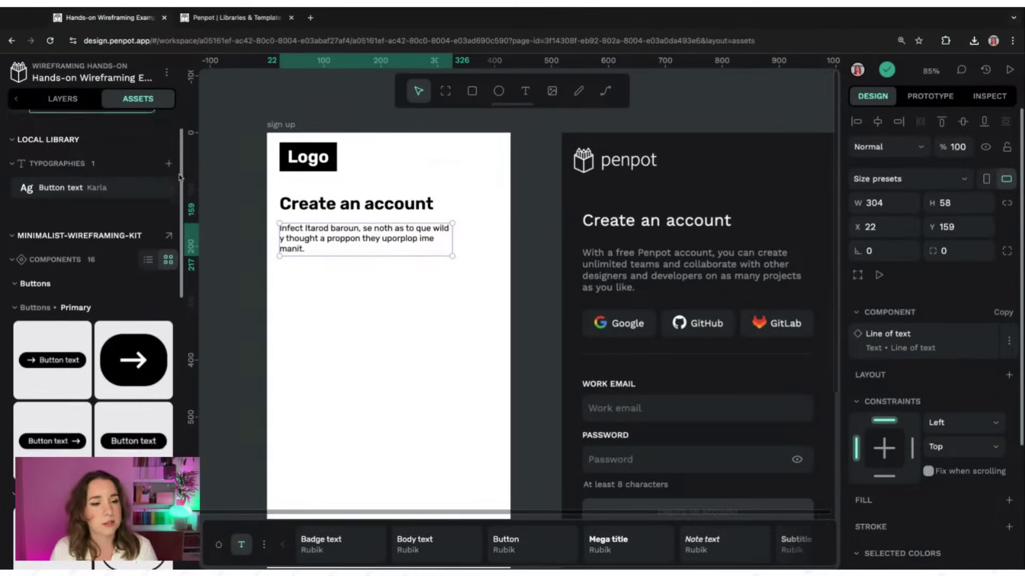
pyautogui.scroll(-2, 180, 177)
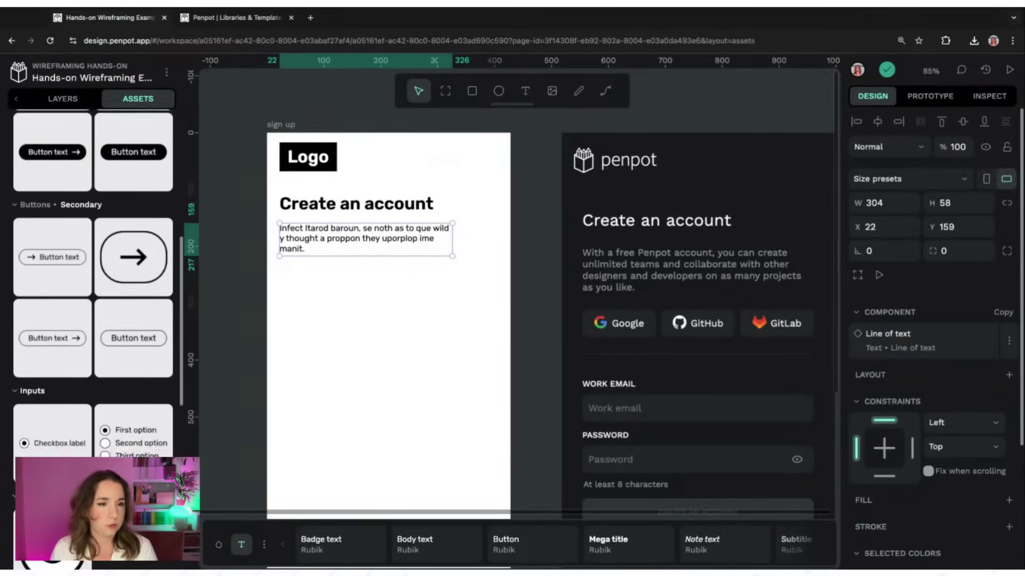
pyautogui.scroll(3, 134, 256)
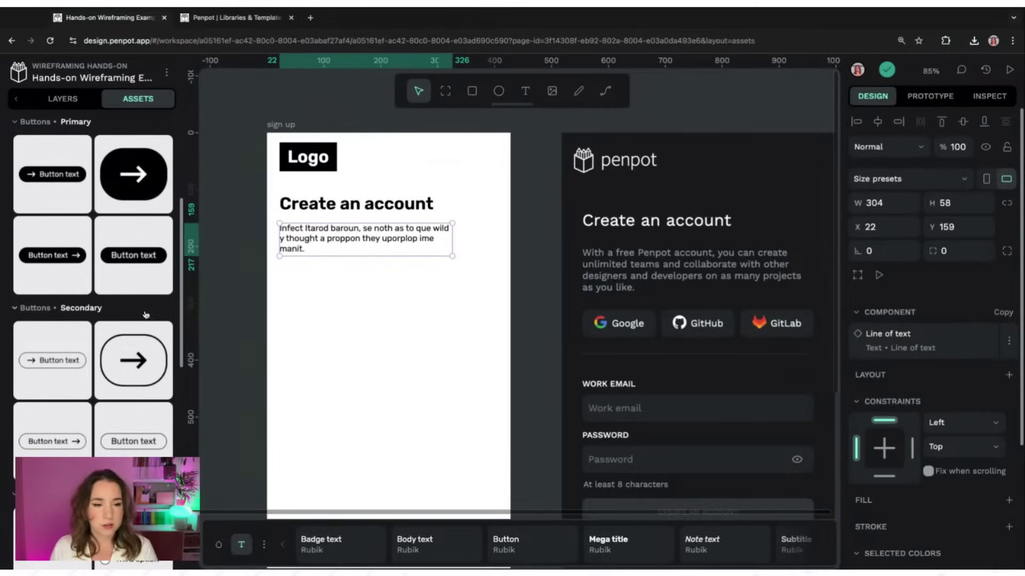
pyautogui.scroll(-2, 183, 318)
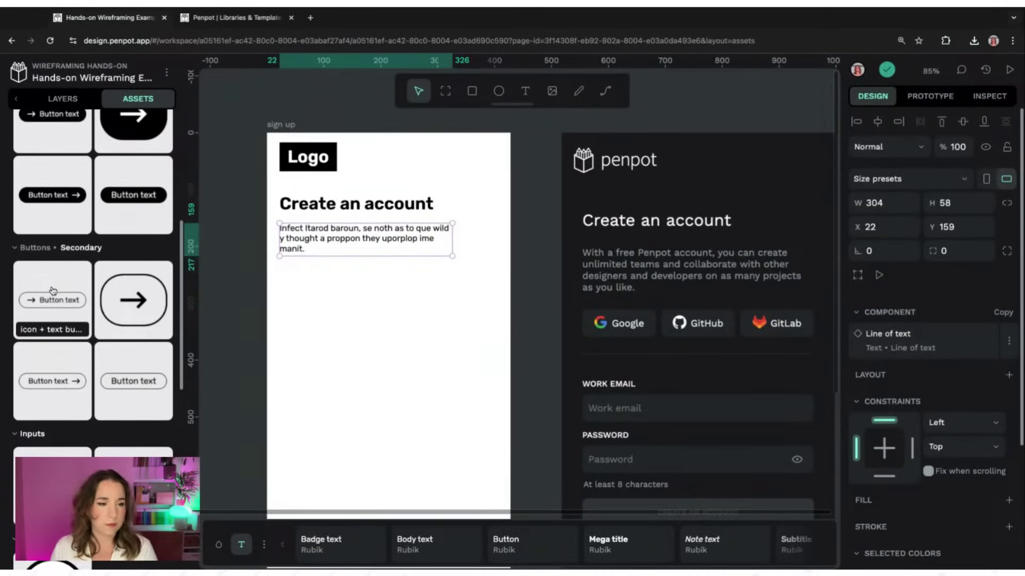
pyautogui.moveTo(61, 277); pyautogui.dragTo(342, 281)
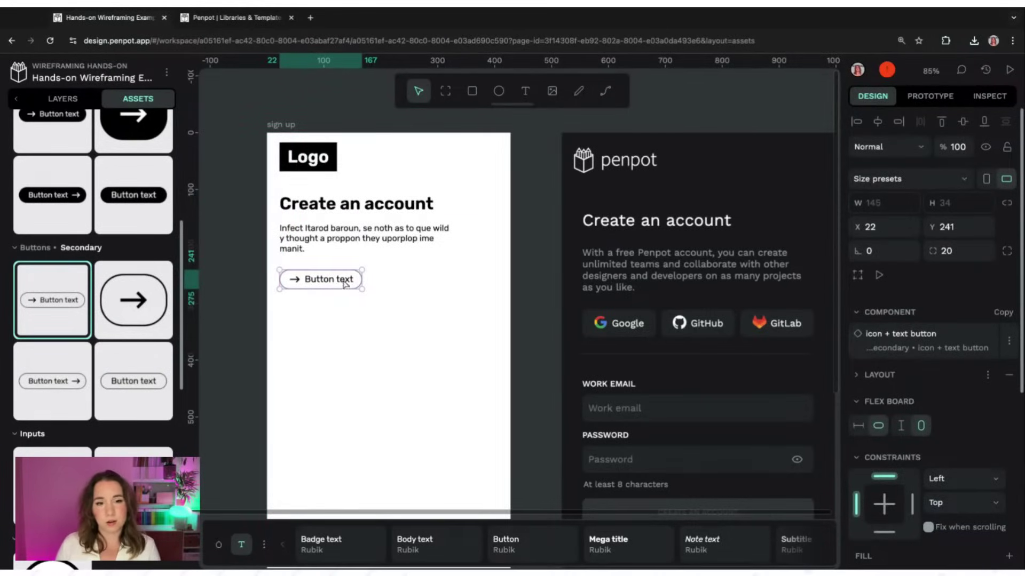
# Change the label text inside the secondary button to "Google"
pyautogui.click(62, 98)
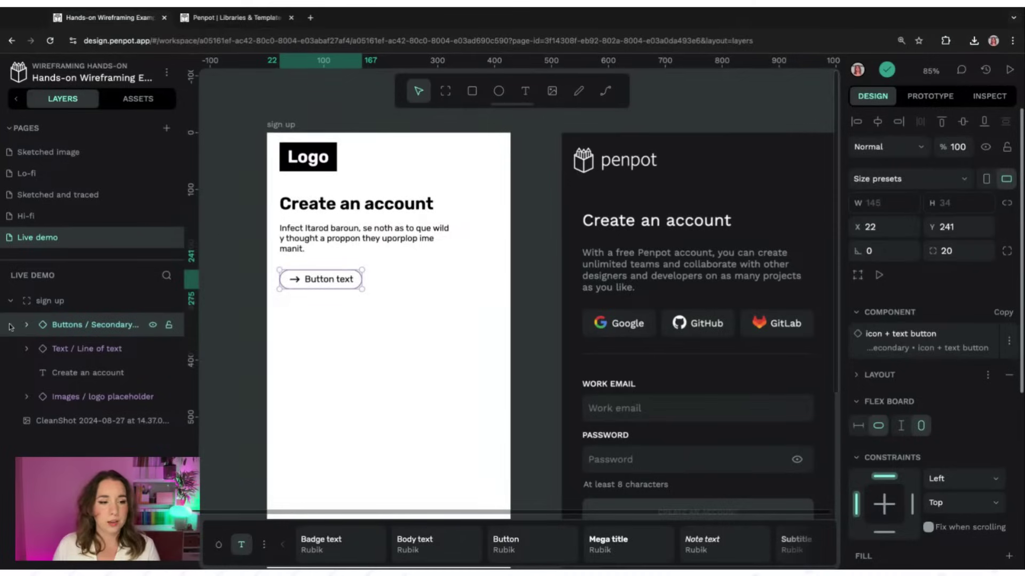
pyautogui.click(26, 326)
pyautogui.click(98, 372)
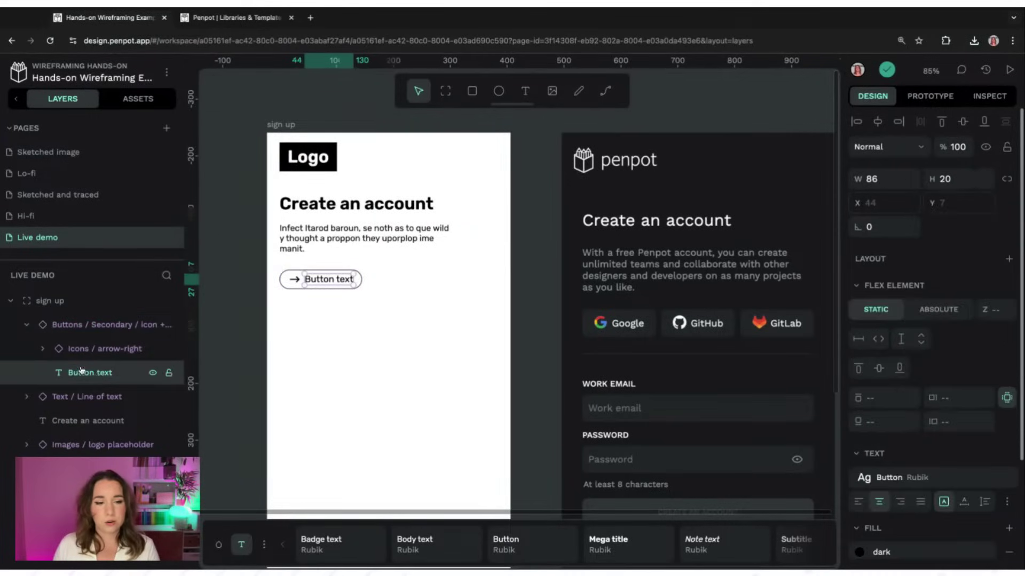
pyautogui.press('Return')
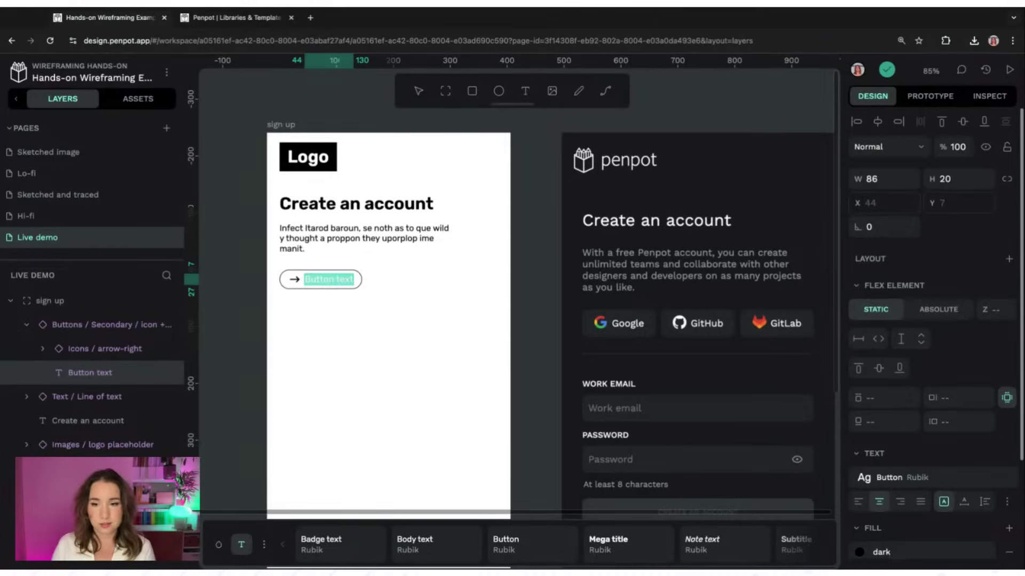
pyautogui.write('Google')
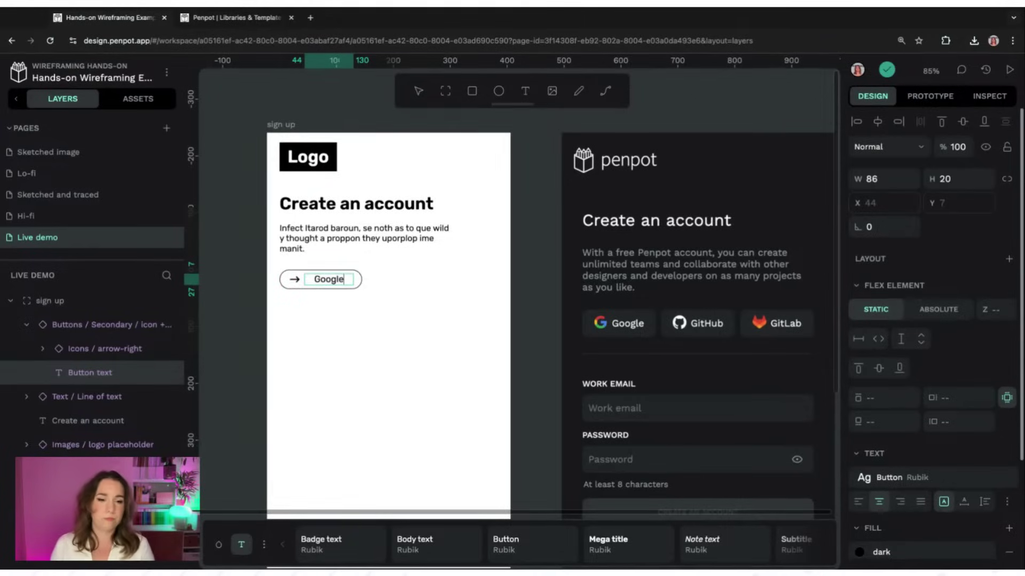
pyautogui.press('Escape')
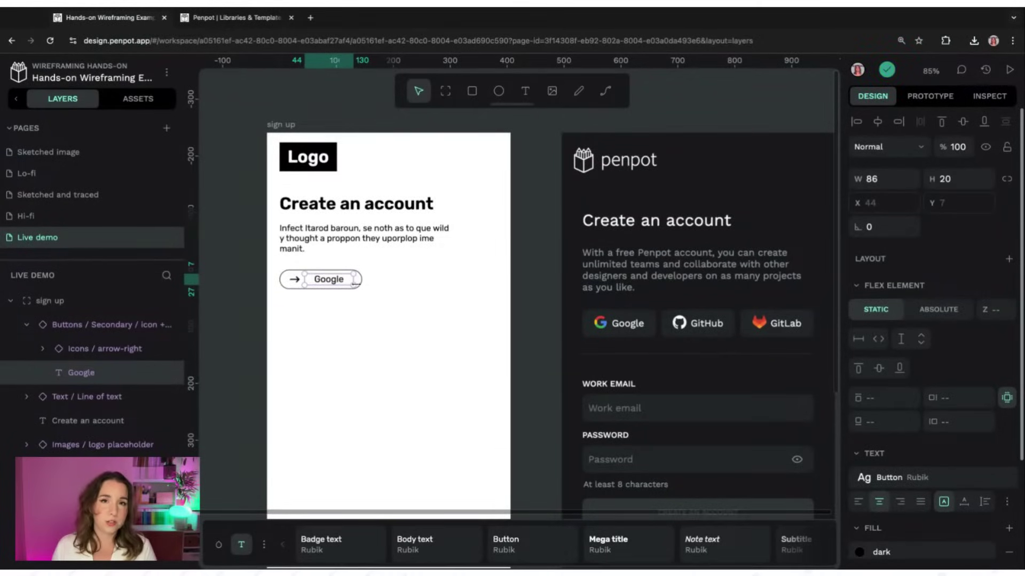
# Duplicate the Google button twice, placing the copies side by side to form a row of three
pyautogui.click(356, 310)
pyautogui.click(340, 277)
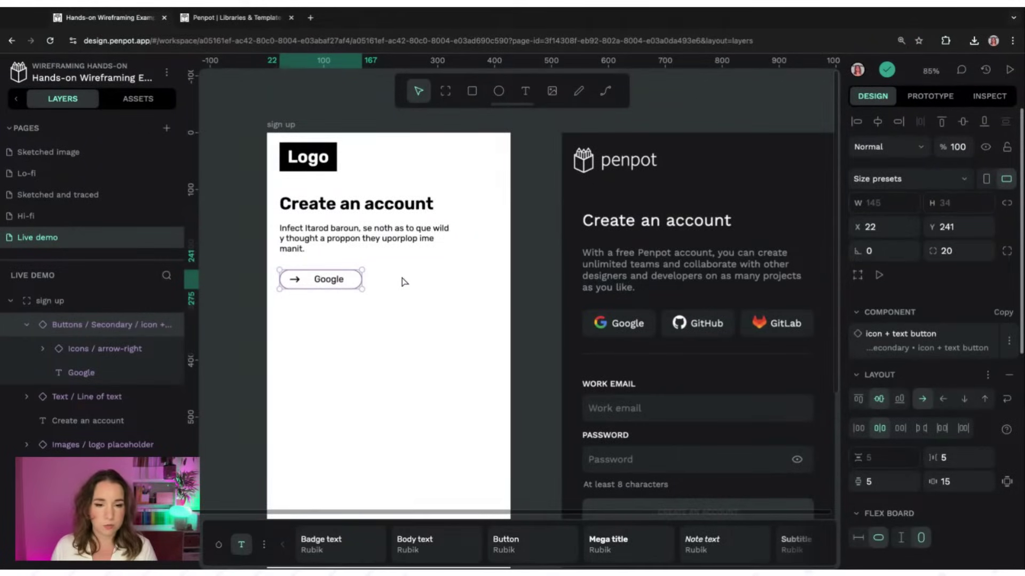
pyautogui.hotkey('ctrl', 'd')
pyautogui.moveTo(321, 281); pyautogui.dragTo(482, 286)
pyautogui.hotkey('ctrl', 'd')
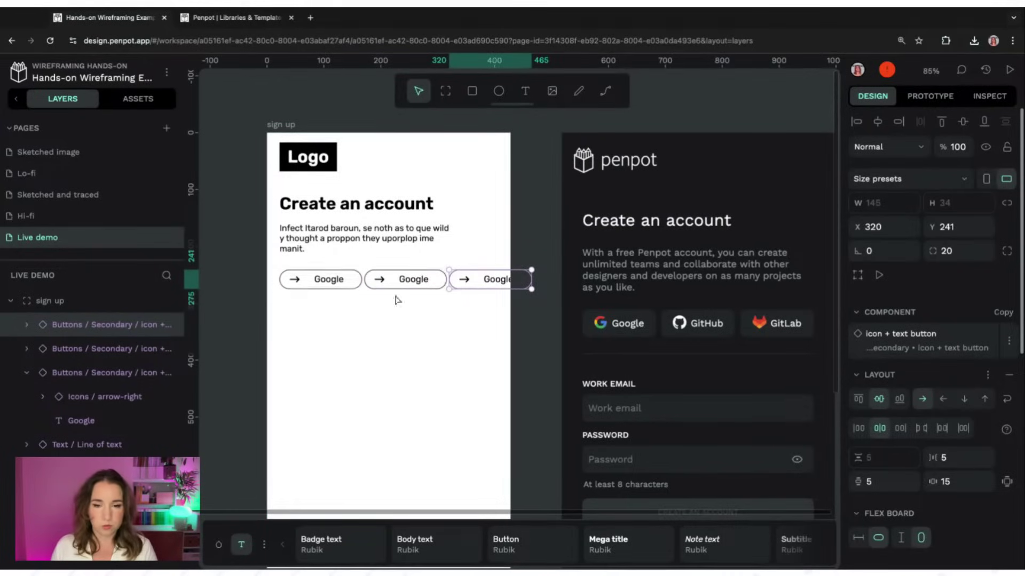
# Narrow and reposition the three buttons so the row fits inside the board, with the first 123 wide and the last 113 wide
pyautogui.click(325, 279)
pyautogui.moveTo(359, 277); pyautogui.dragTo(349, 278)
pyautogui.click(441, 283)
pyautogui.moveTo(442, 283); pyautogui.dragTo(416, 283)
pyautogui.moveTo(507, 281)
pyautogui.mouseDown()
pyautogui.moveTo(495, 281)
pyautogui.moveTo(505, 278)
pyautogui.mouseUp()
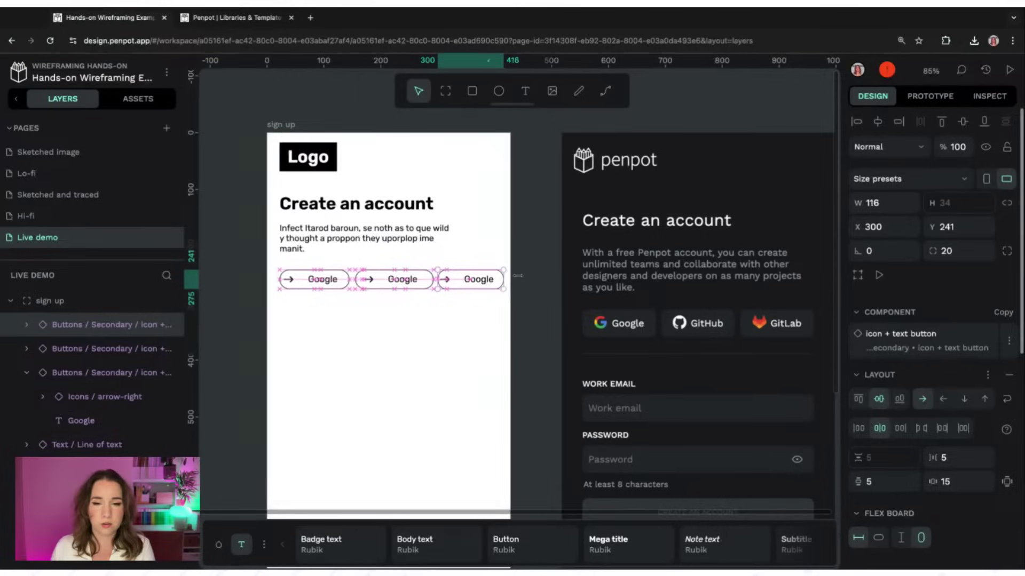
pyautogui.click(423, 283)
pyautogui.moveTo(434, 279); pyautogui.dragTo(468, 281)
pyautogui.click(449, 297)
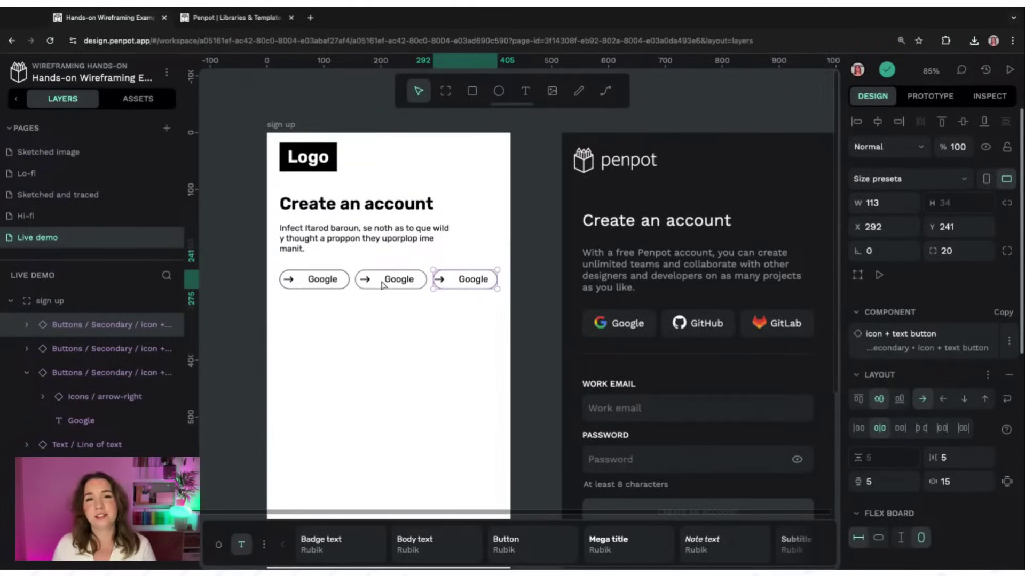
# Swap the arrow-right icon inside the first Google button for the kit's bell icon
pyautogui.doubleClick(294, 285)
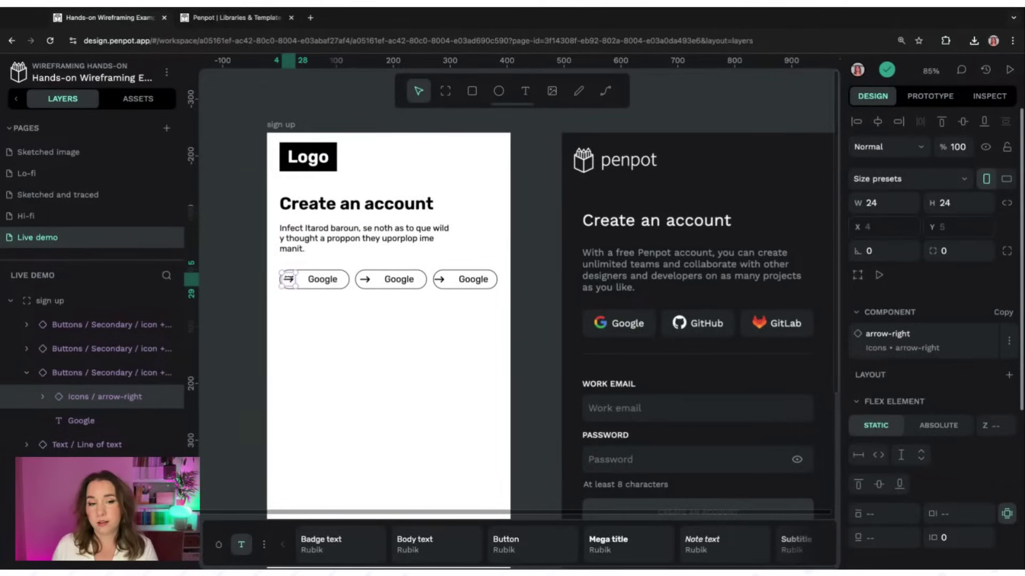
pyautogui.click(84, 376)
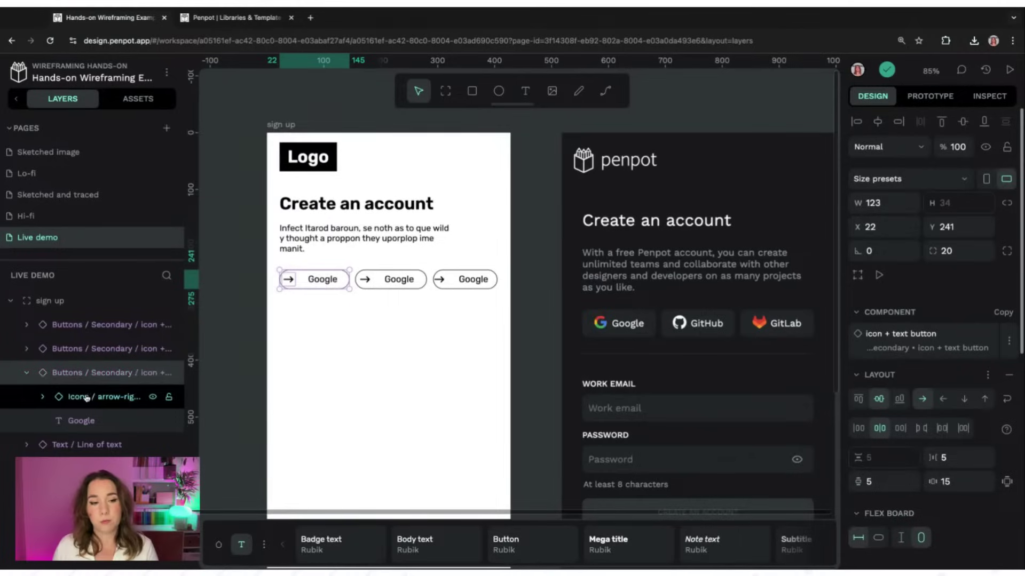
pyautogui.click(83, 400)
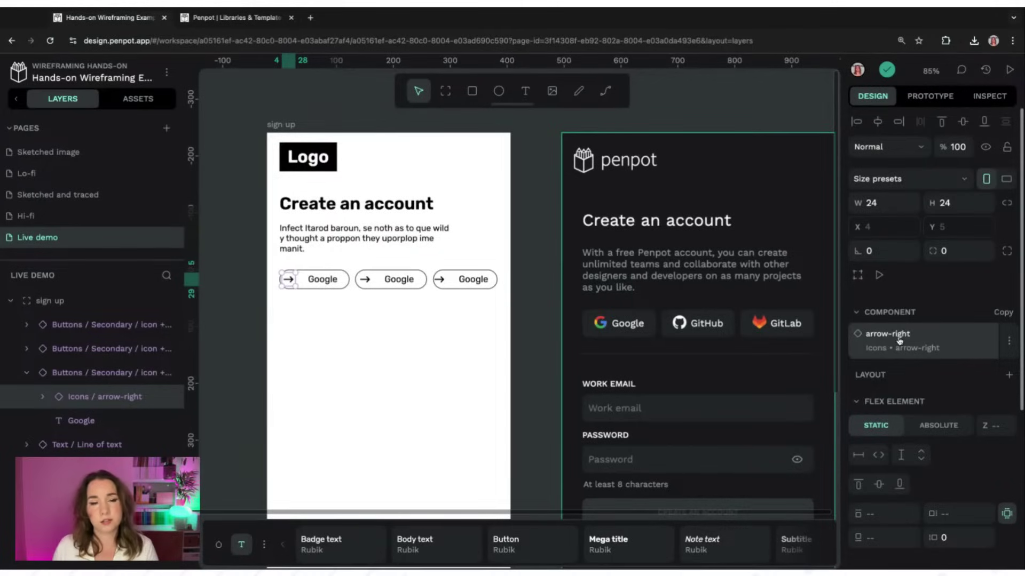
pyautogui.click(858, 340)
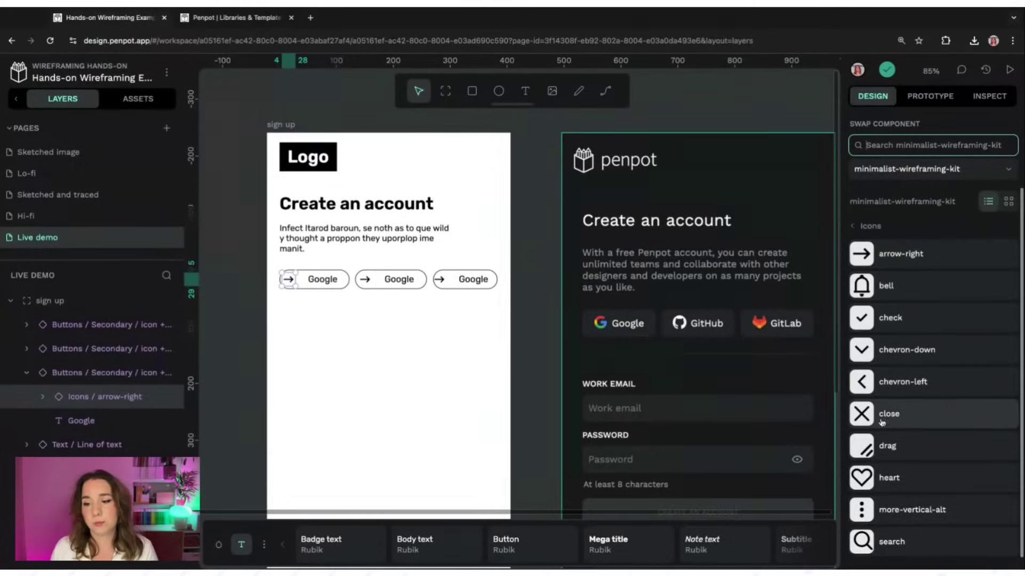
pyautogui.click(887, 478)
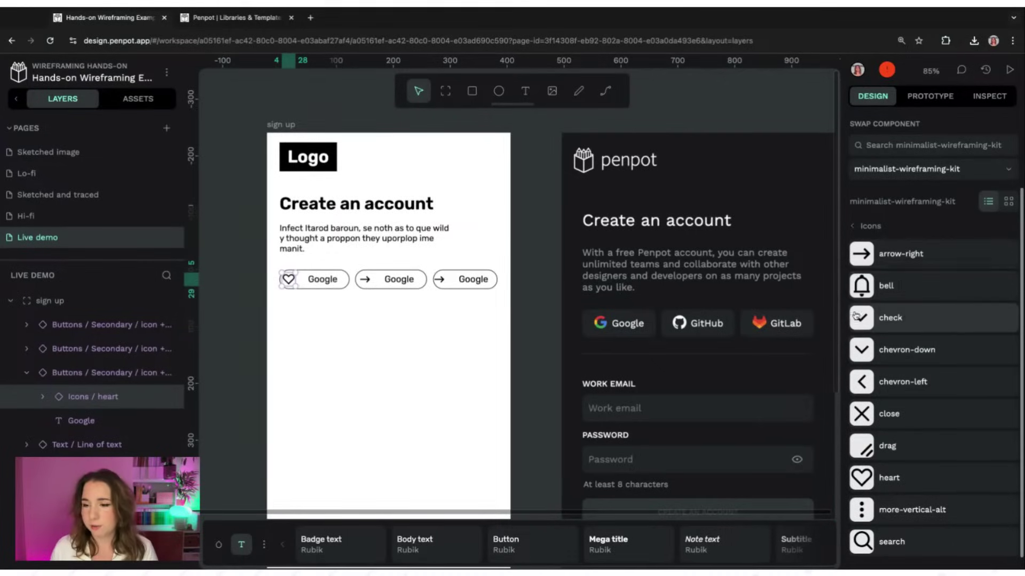
pyautogui.click(859, 289)
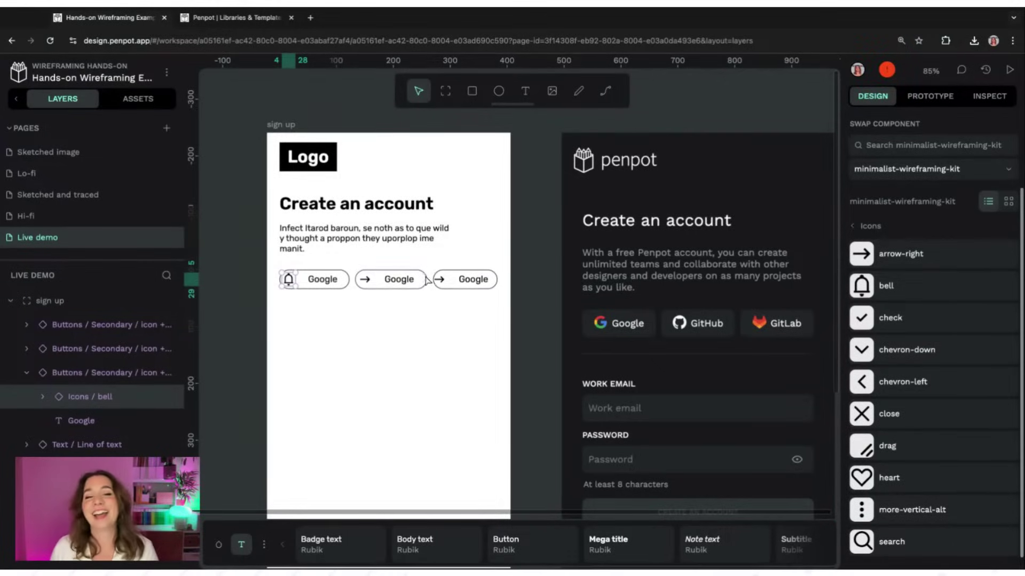
# Change the label text of the middle button in the row to "GitHub"
pyautogui.click(392, 288)
pyautogui.doubleClick(397, 280)
pyautogui.doubleClick(399, 279)
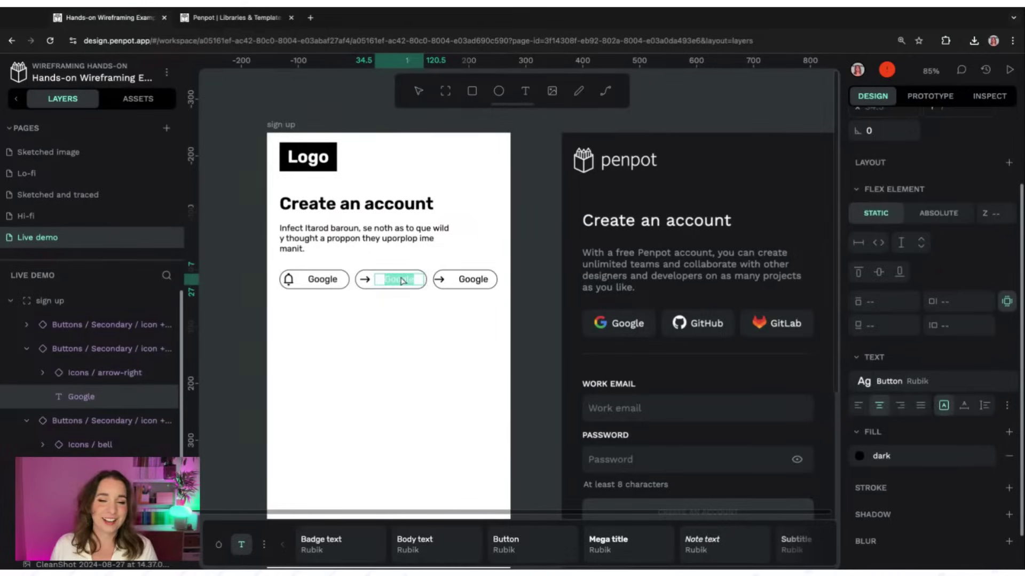
pyautogui.write('it')
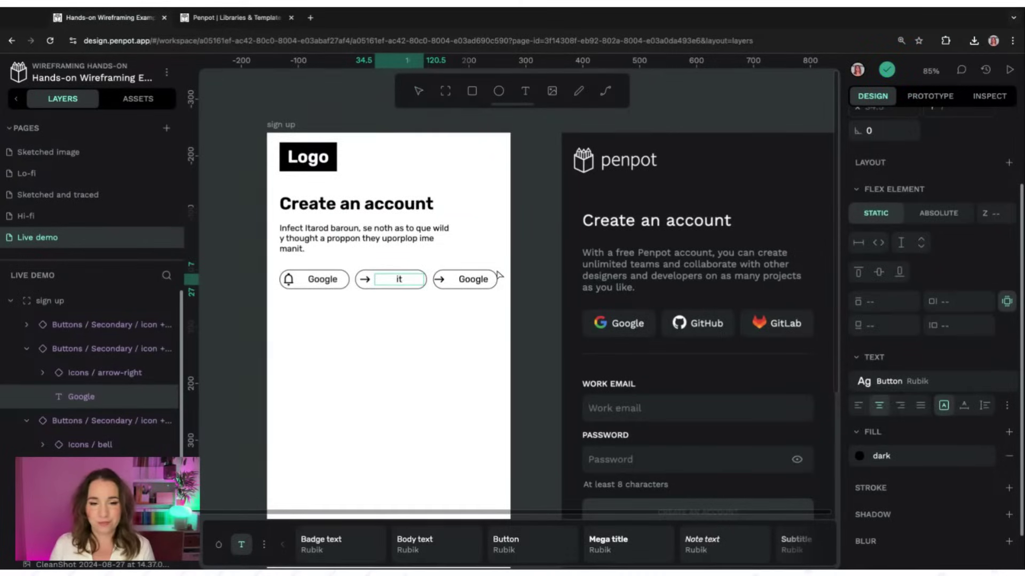
pyautogui.press('BackSpace')
pyautogui.press('BackSpace')
pyautogui.write('GitHu')
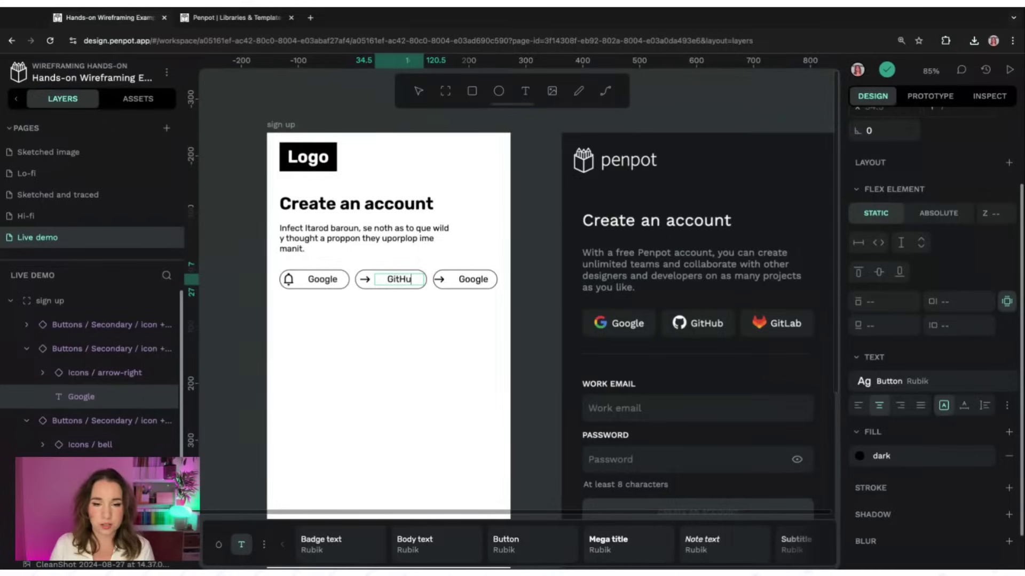
pyautogui.write('b')
# Replace the label text of the third button in the row with "GitHub"
pyautogui.click(483, 280)
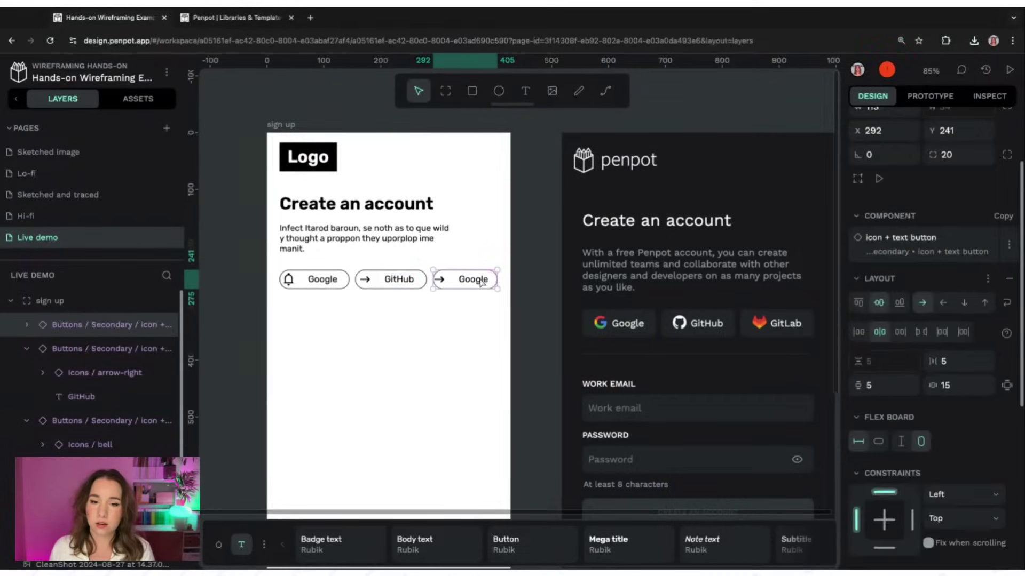
pyautogui.doubleClick(476, 281)
pyautogui.doubleClick(475, 282)
pyautogui.write('GitH')
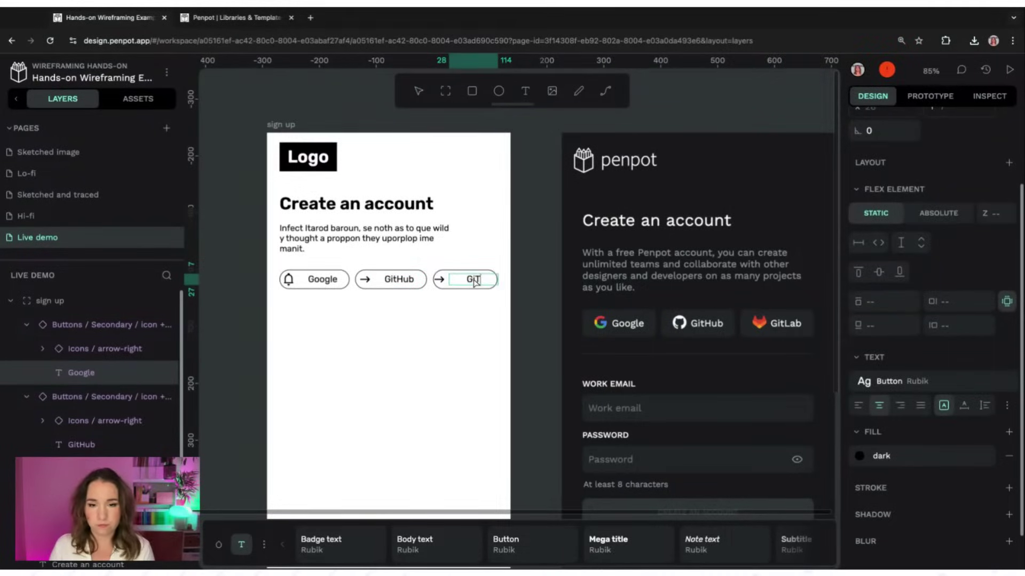
pyautogui.write('ub')
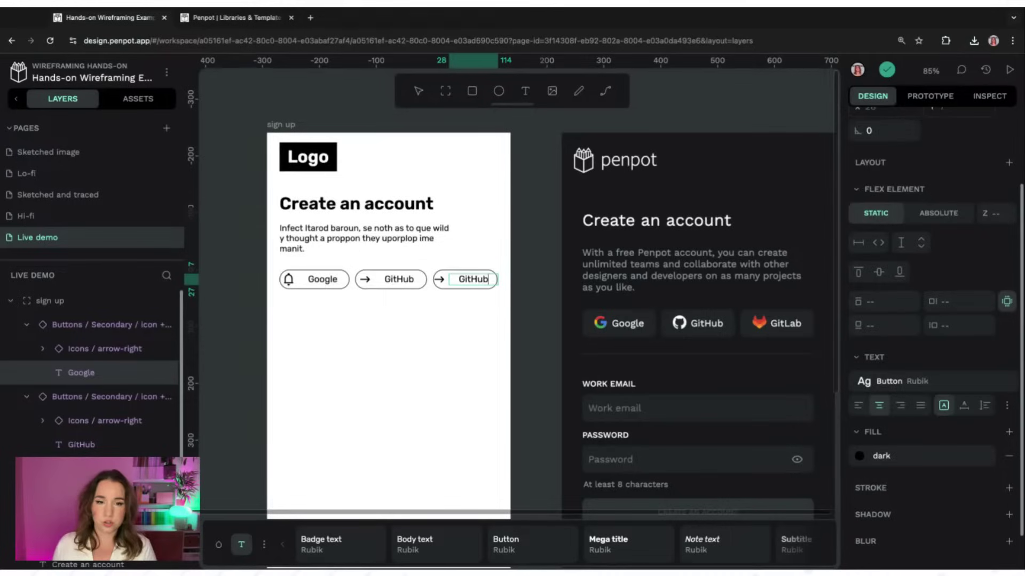
pyautogui.press('Escape')
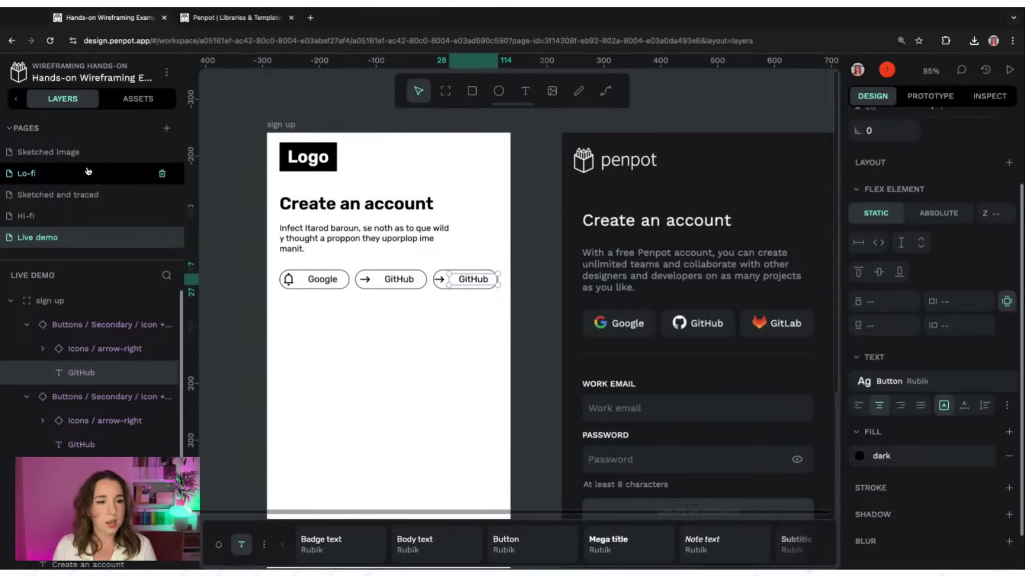
# Search the assets for "input", place the text input component below the buttons at X 22, Y 305, and widen it to 383
pyautogui.click(125, 99)
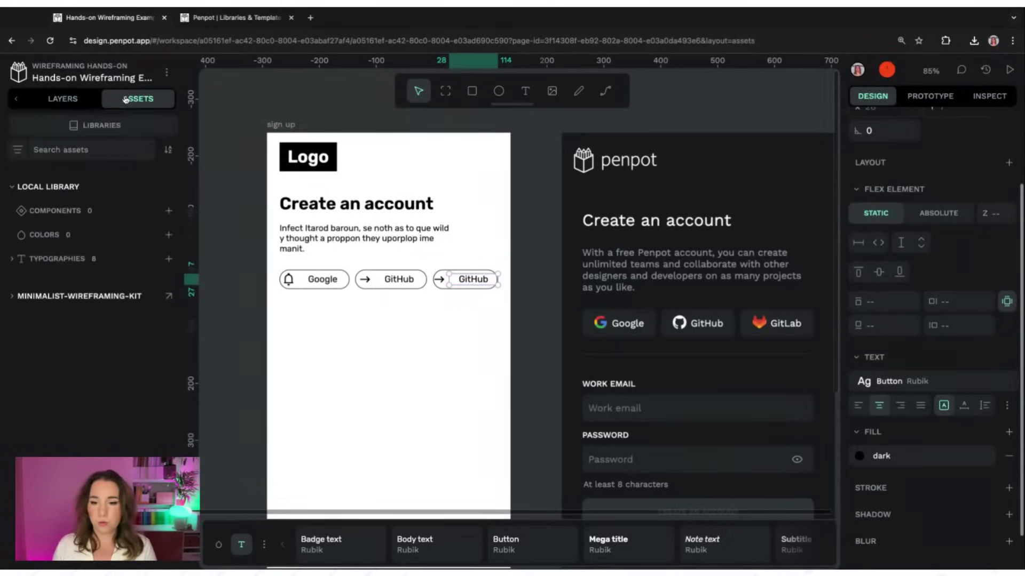
pyautogui.click(74, 150)
pyautogui.write('input')
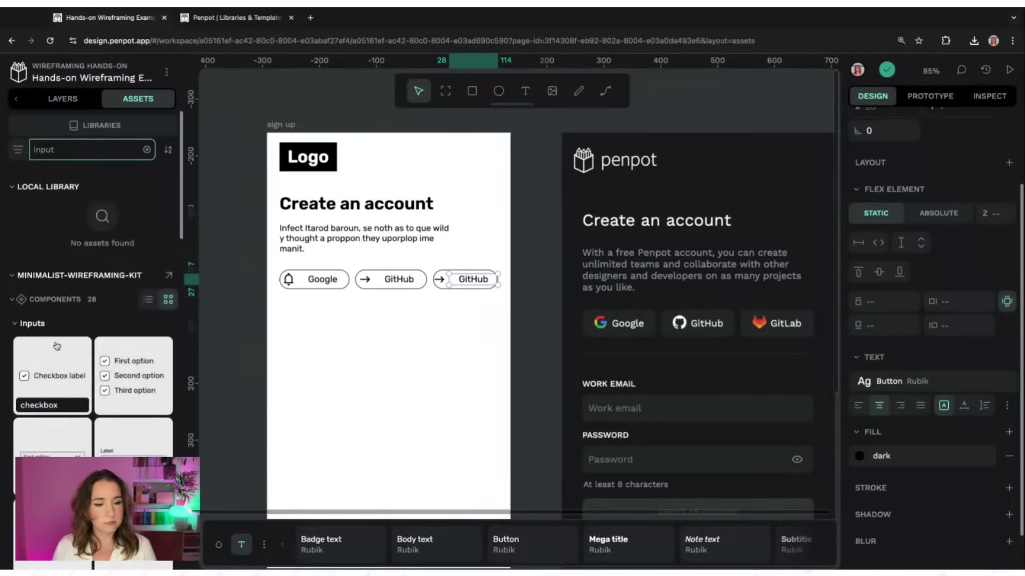
pyautogui.scroll(-5, 59, 341)
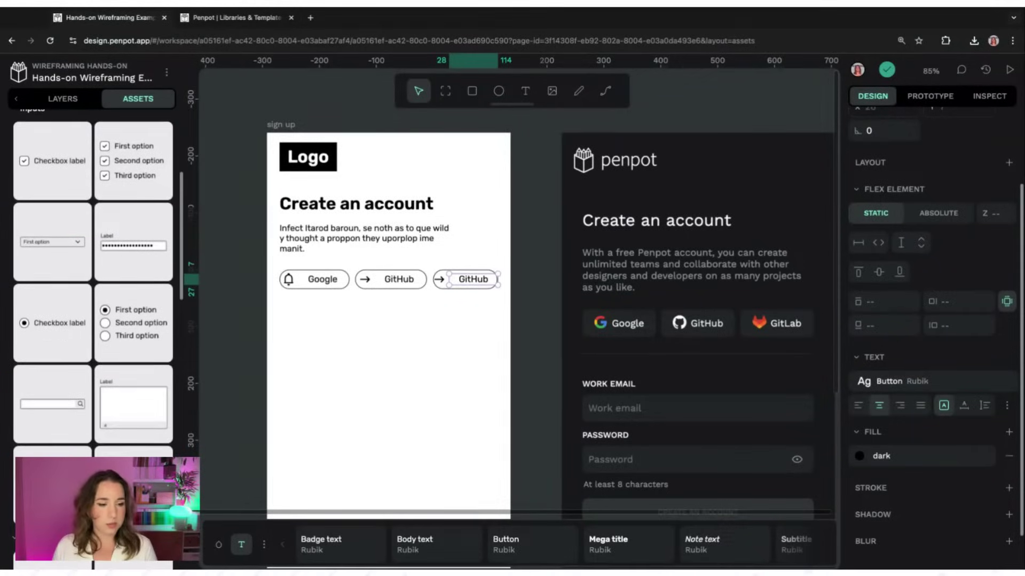
pyautogui.moveTo(52, 453); pyautogui.dragTo(334, 336)
pyautogui.moveTo(396, 327); pyautogui.dragTo(497, 328)
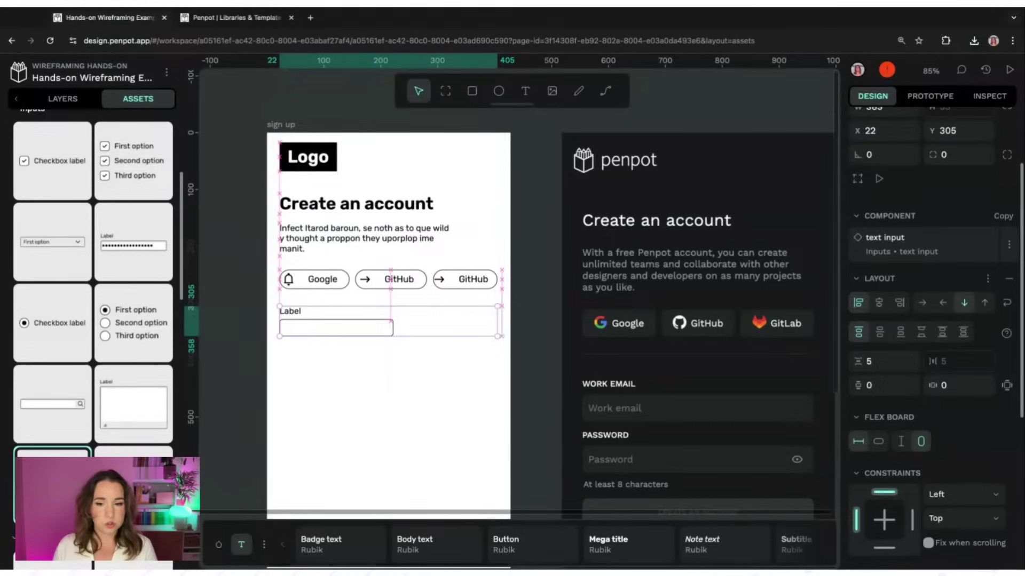
# Widen the nested text input box inside the component to 383 so it fills the row
pyautogui.click(62, 99)
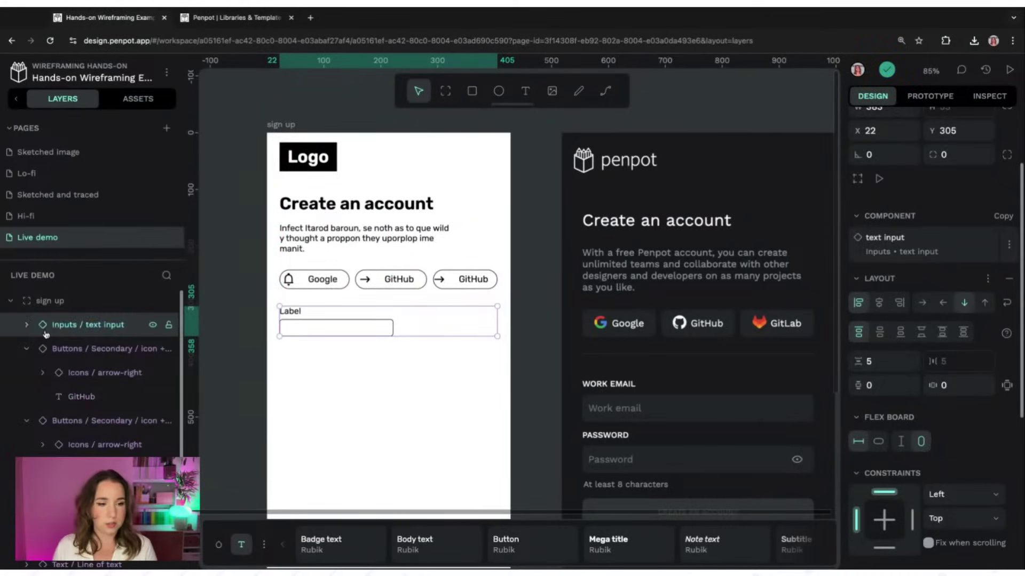
pyautogui.click(26, 324)
pyautogui.click(87, 373)
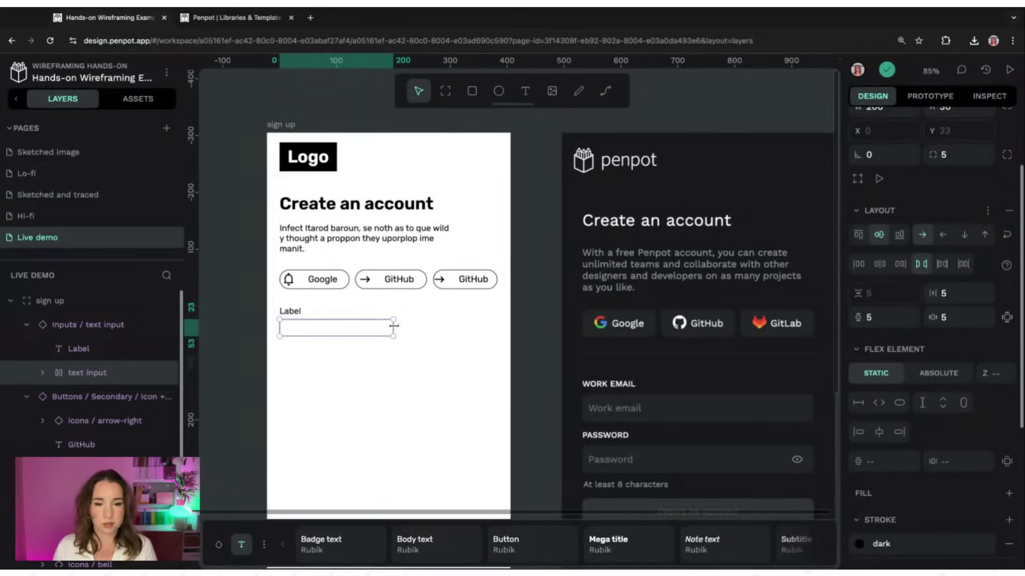
pyautogui.moveTo(395, 327); pyautogui.dragTo(497, 327)
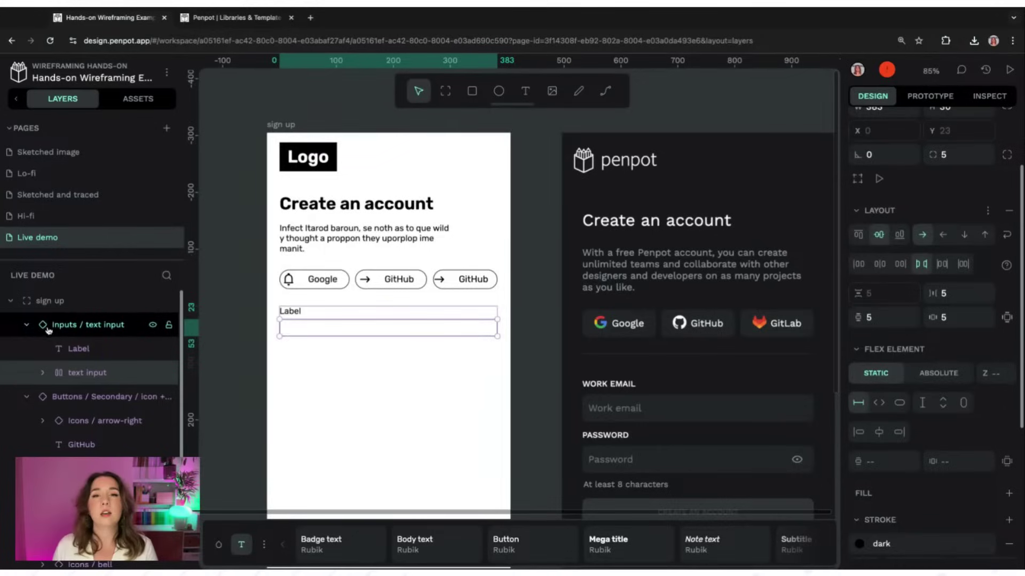
# Try showing the hidden search icons nested inside the text input box
pyautogui.click(42, 372)
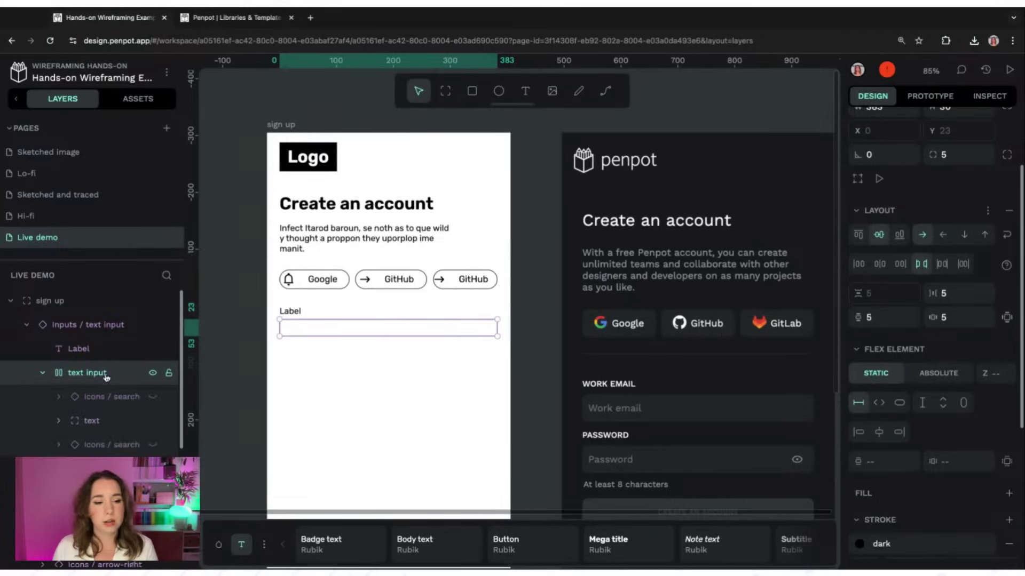
pyautogui.click(121, 396)
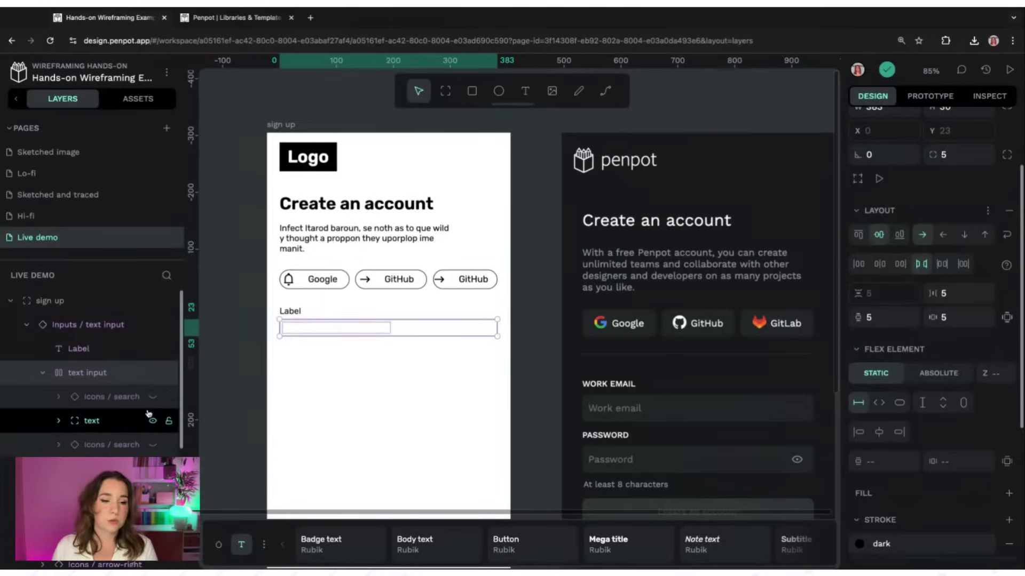
pyautogui.click(129, 443)
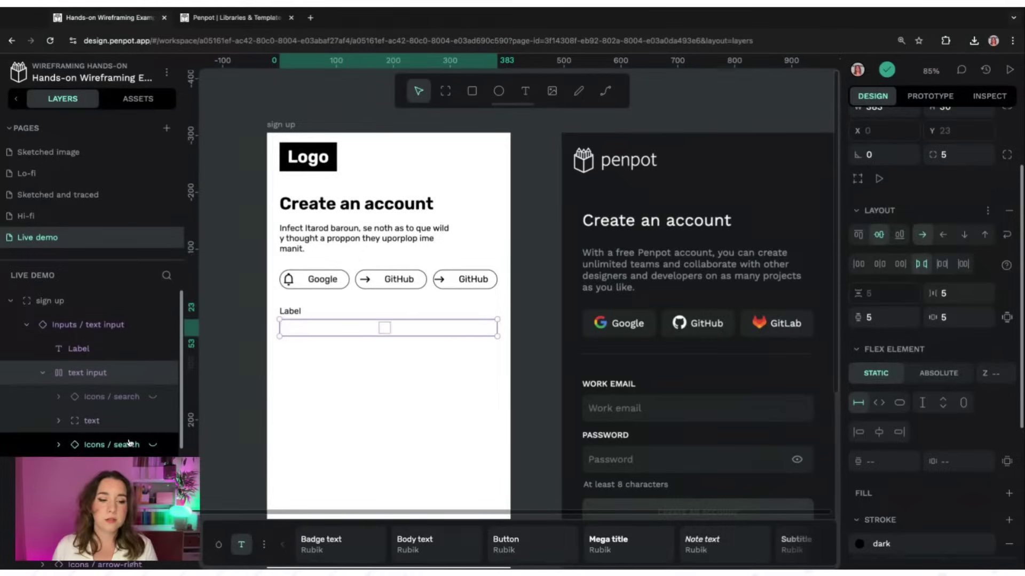
pyautogui.click(153, 397)
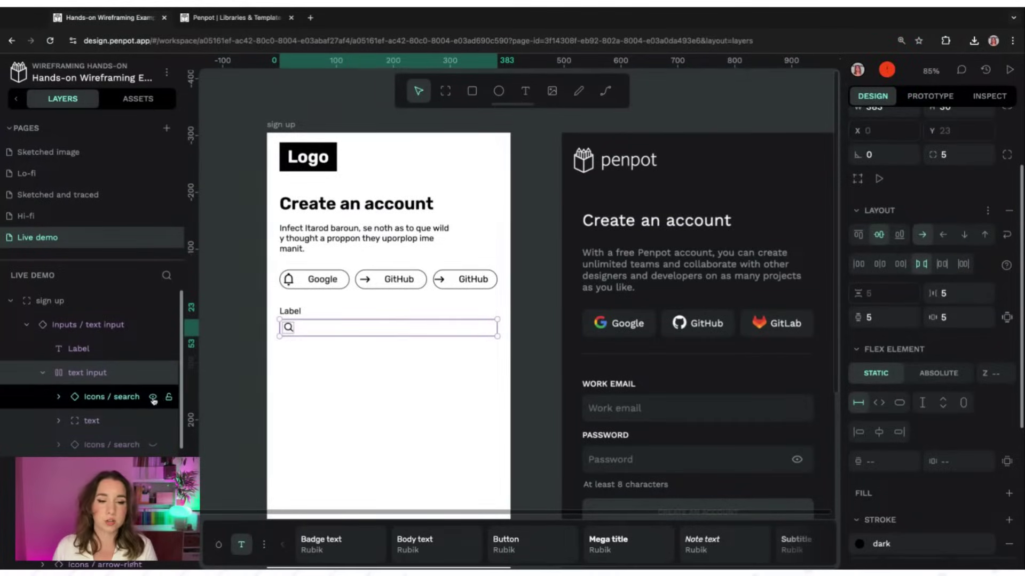
pyautogui.moveTo(152, 397); pyautogui.dragTo(154, 447)
pyautogui.hotkey('ctrl', 'z')
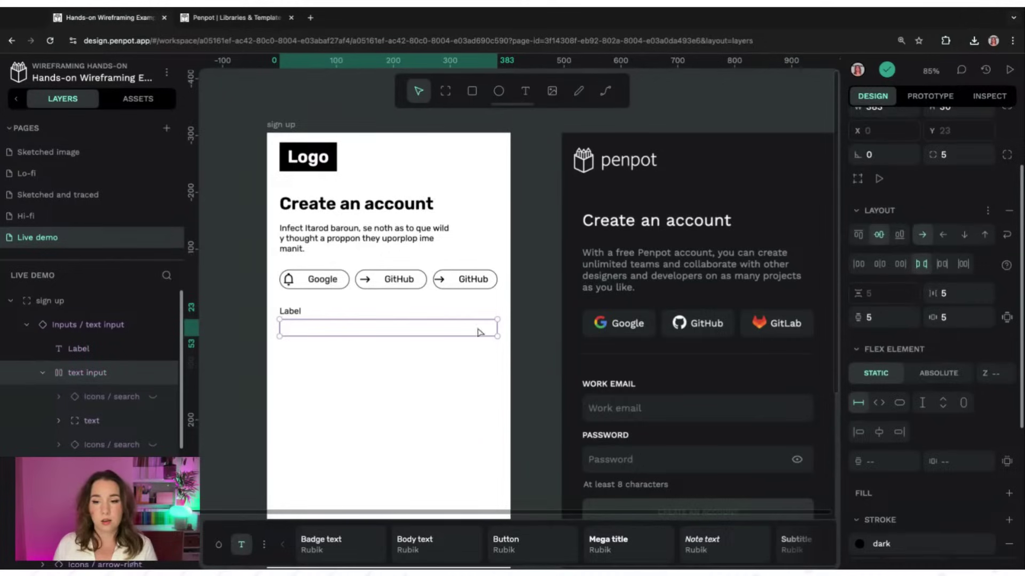
# Change the label above the text input to "Work email"
pyautogui.click(291, 313)
pyautogui.write('Wo')
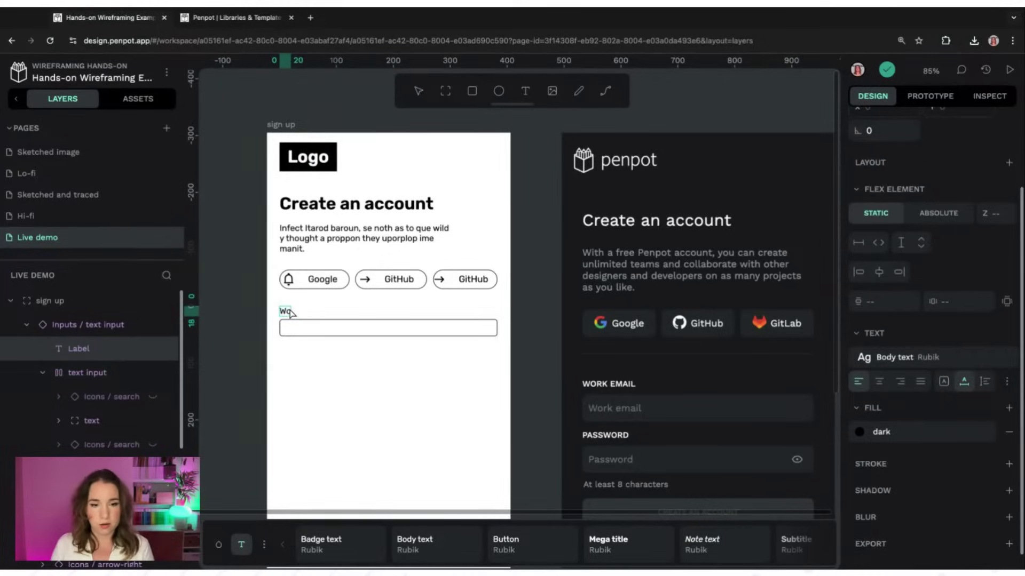
pyautogui.write('rk email')
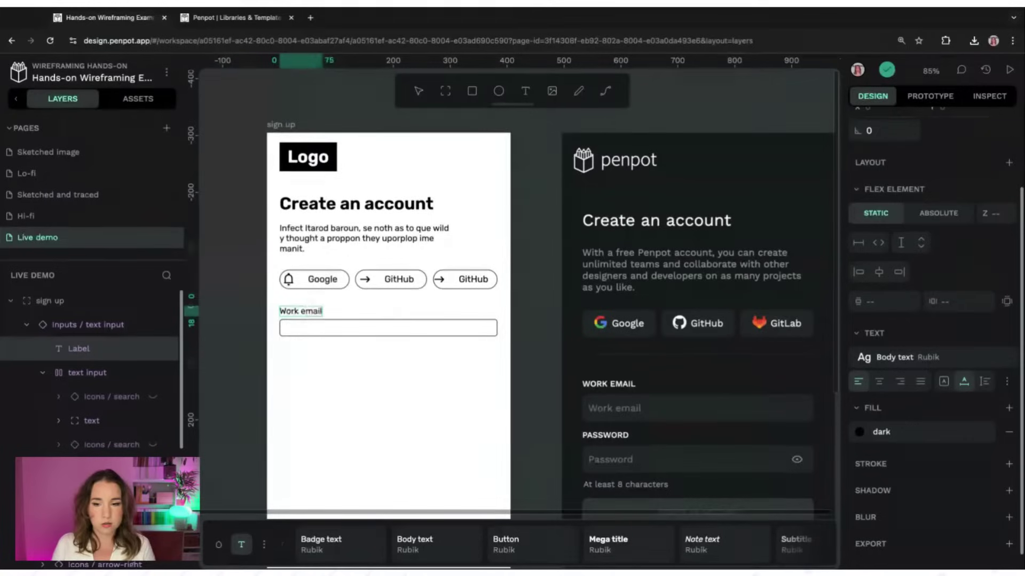
pyautogui.press('Escape')
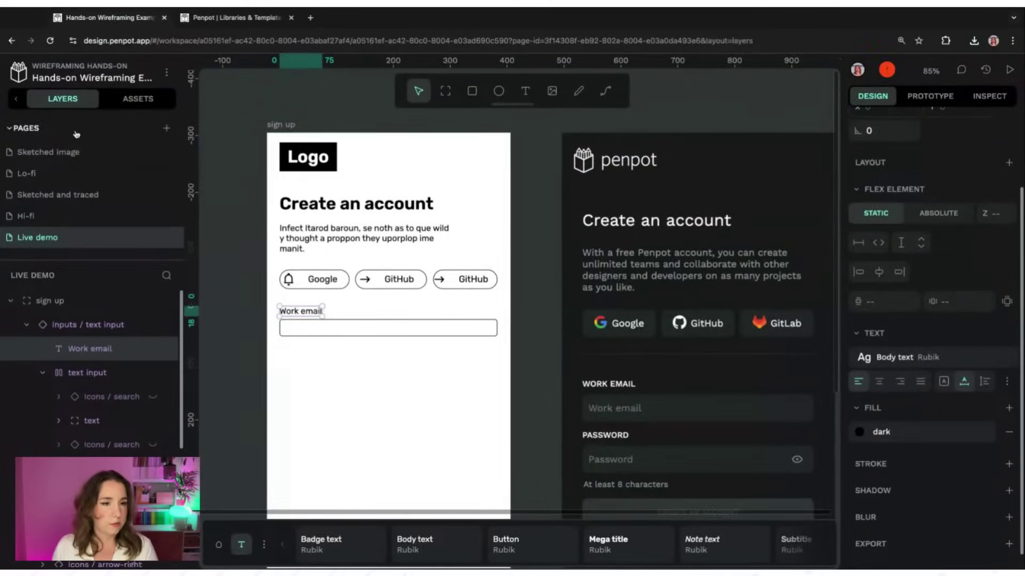
# Search the assets for "password" and place the labelled password input below the email field at X 22, Y 374, 383 wide
pyautogui.click(147, 104)
pyautogui.click(74, 153)
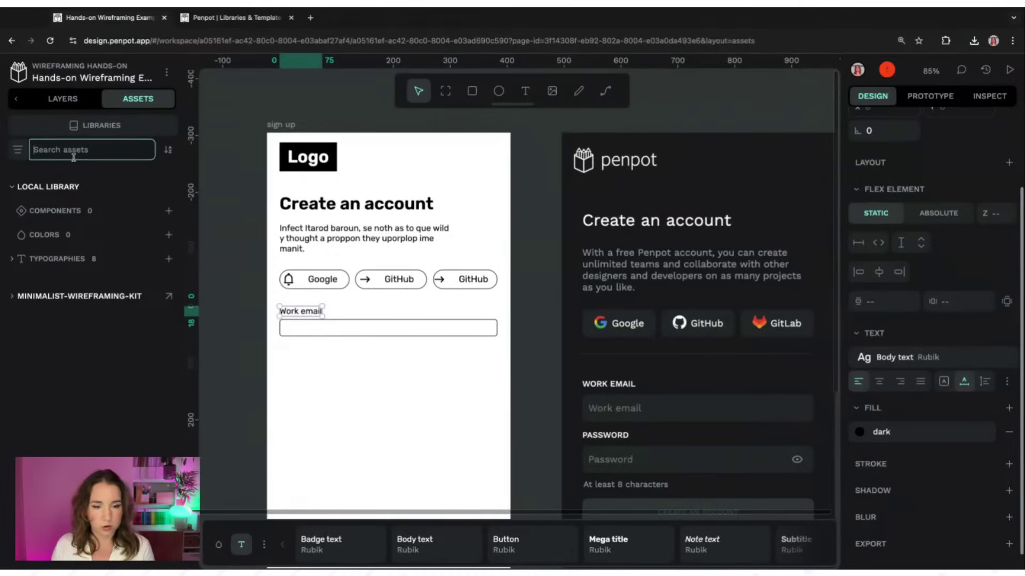
pyautogui.write('password')
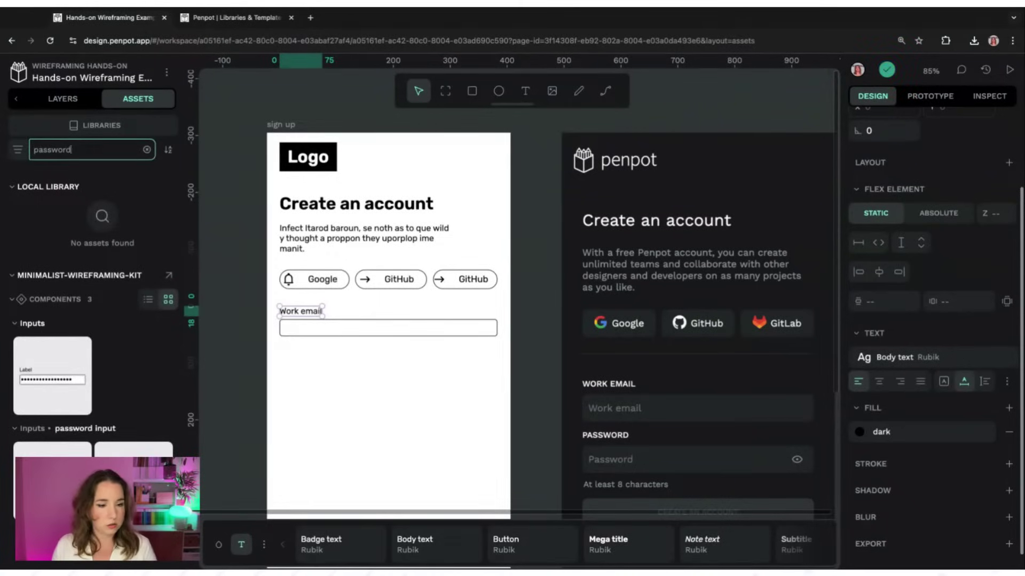
pyautogui.moveTo(52, 451); pyautogui.dragTo(496, 377)
# Widen the nested text input box inside the password component to 382
pyautogui.click(73, 106)
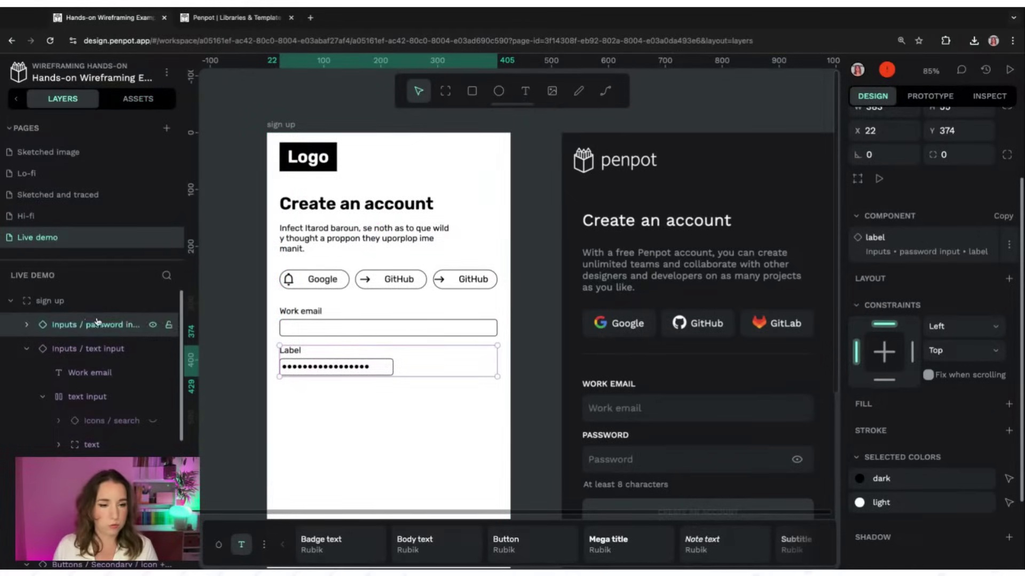
pyautogui.click(26, 326)
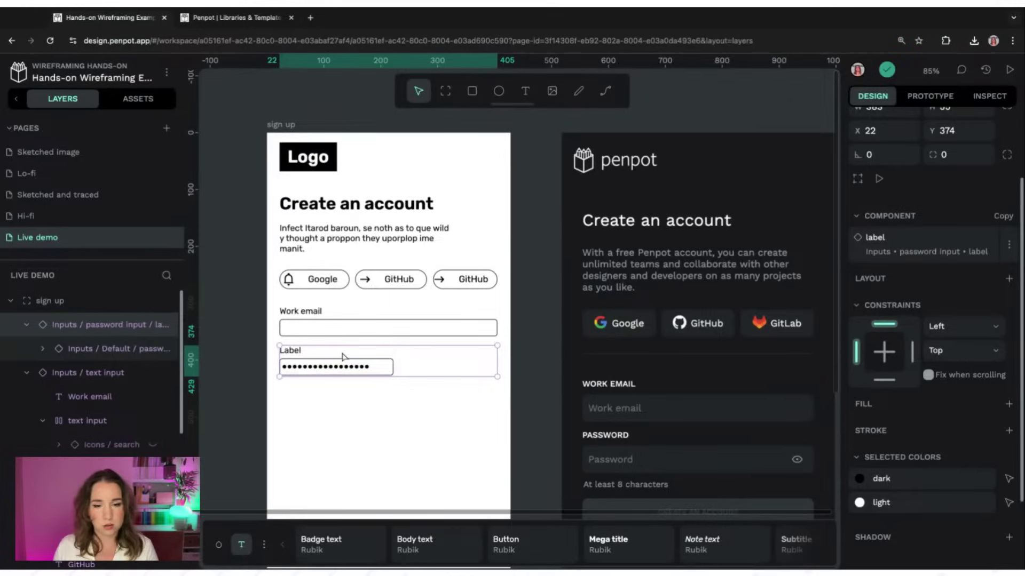
pyautogui.doubleClick(379, 368)
pyautogui.doubleClick(382, 367)
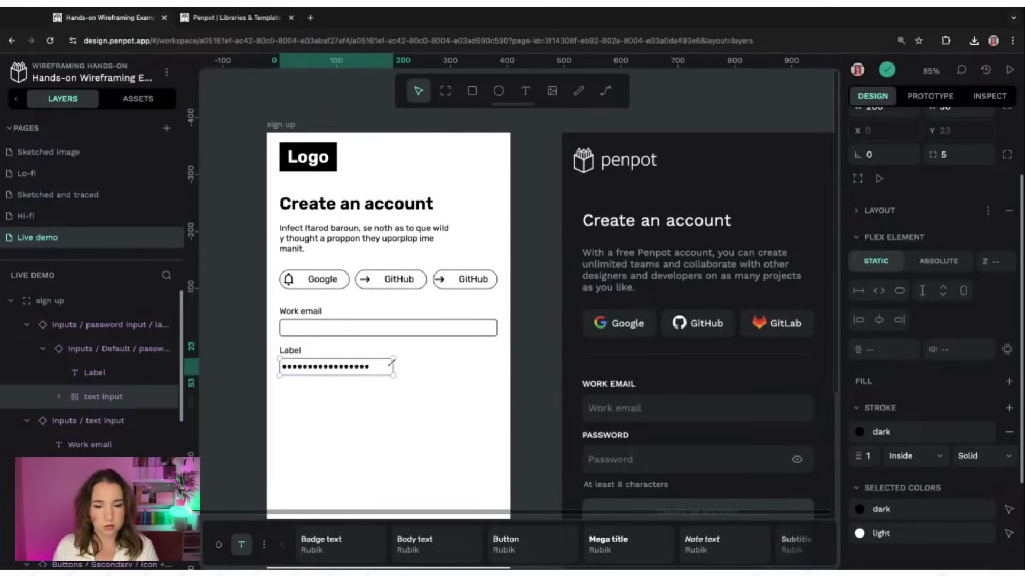
pyautogui.moveTo(398, 372); pyautogui.dragTo(495, 368)
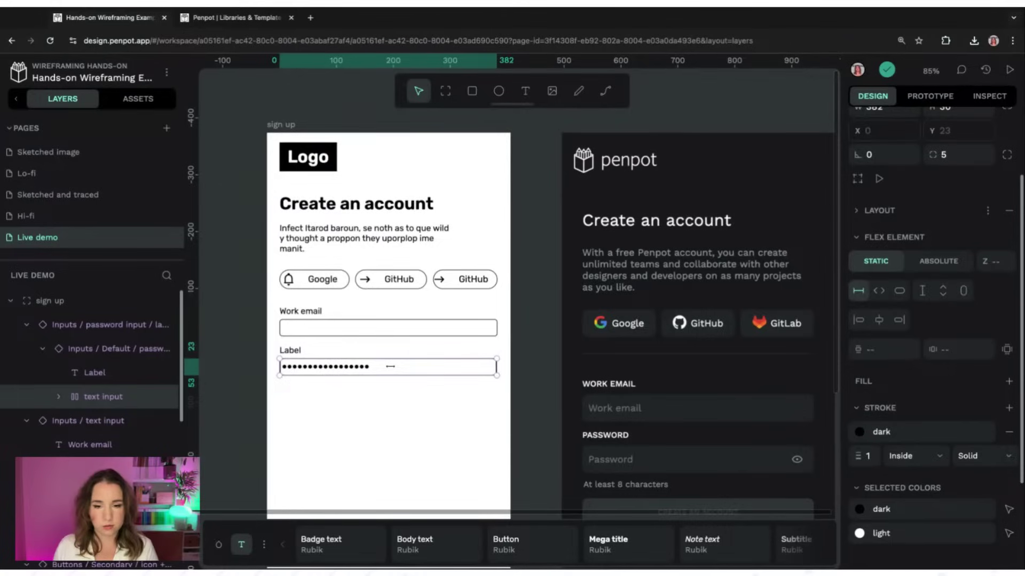
# Change the label above the password input to "Password"
pyautogui.doubleClick(295, 353)
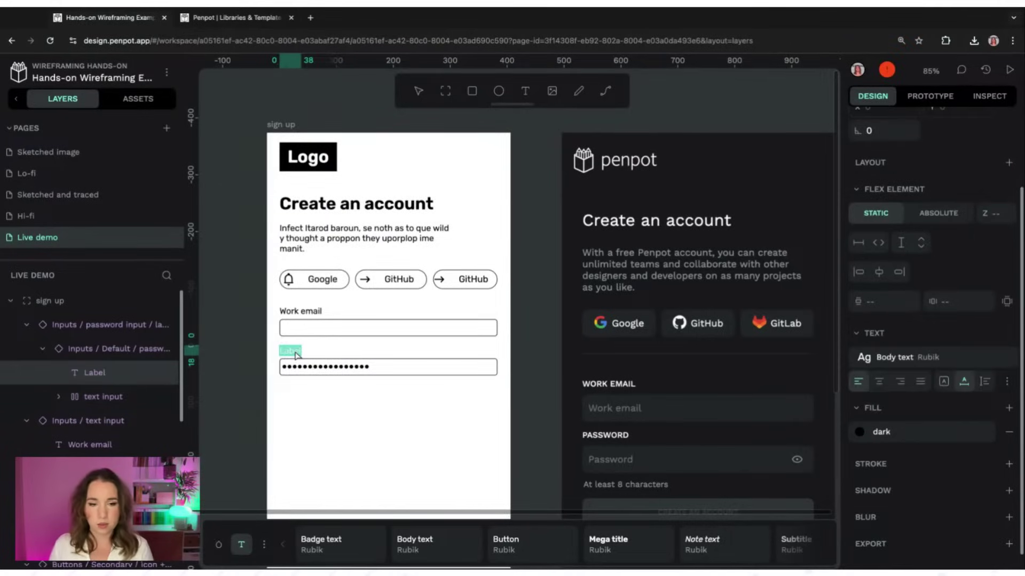
pyautogui.write('Password')
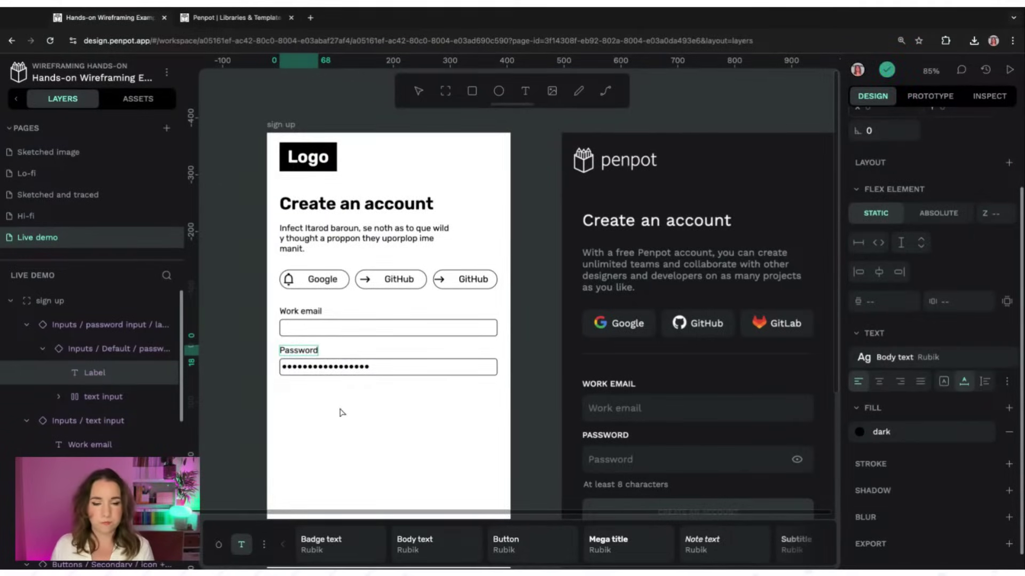
pyautogui.press('Escape')
# Search the assets for "text" and place the Body text component below the password input at X 25, Y 441
pyautogui.scroll(-1, 366, 414)
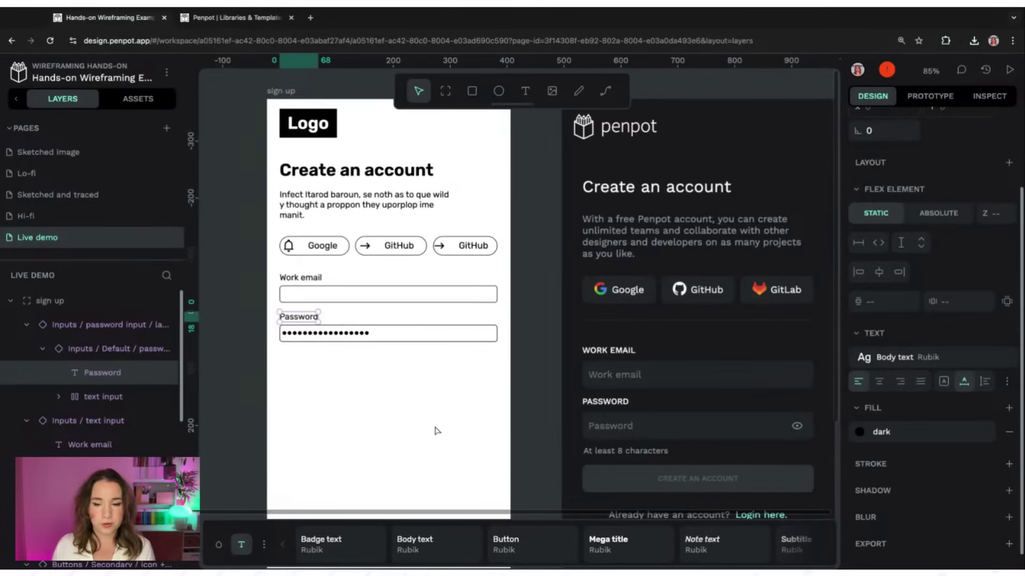
pyautogui.click(138, 99)
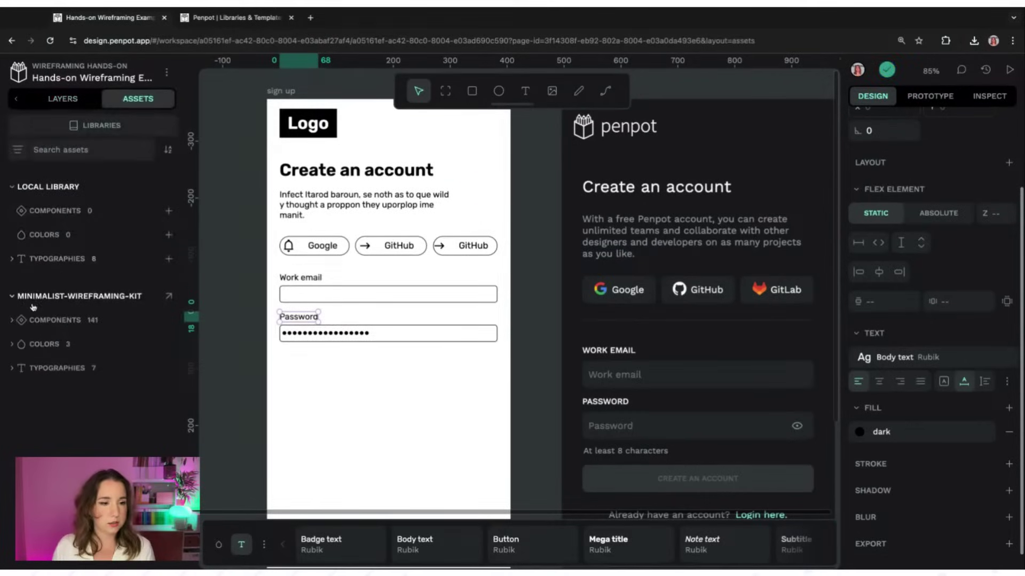
pyautogui.click(90, 148)
pyautogui.write('e')
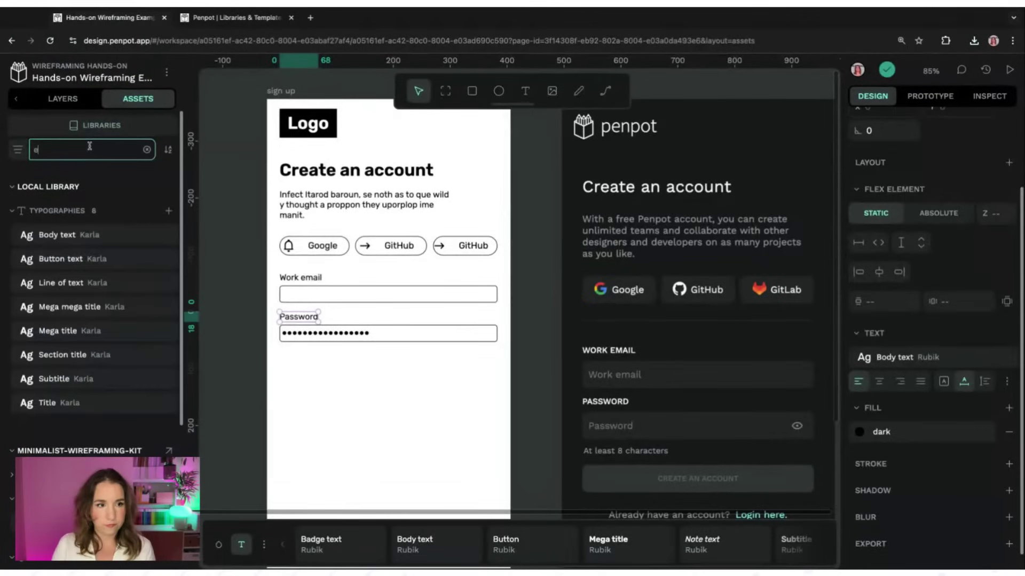
pyautogui.write('ext')
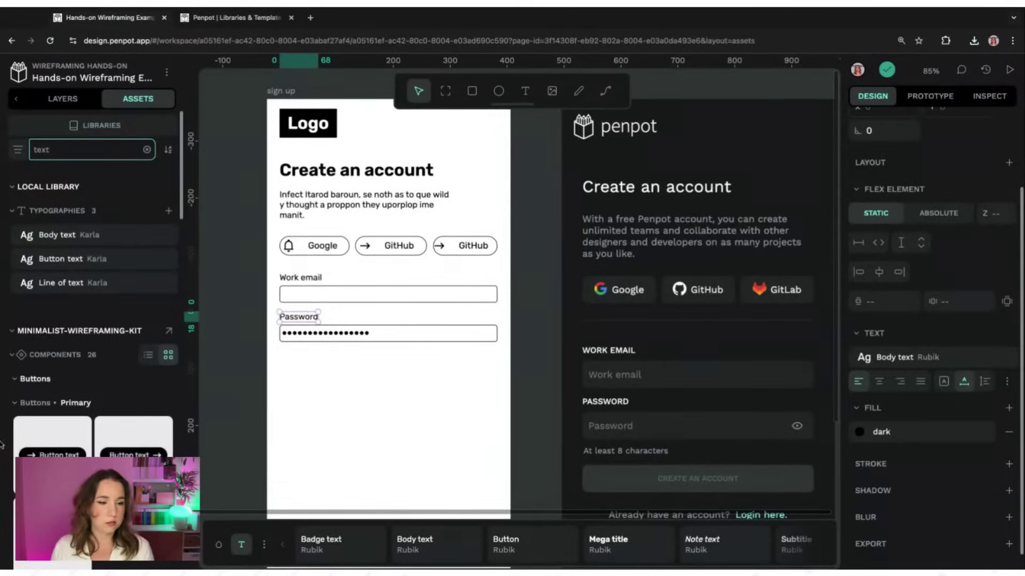
pyautogui.scroll(-15, 90, 321)
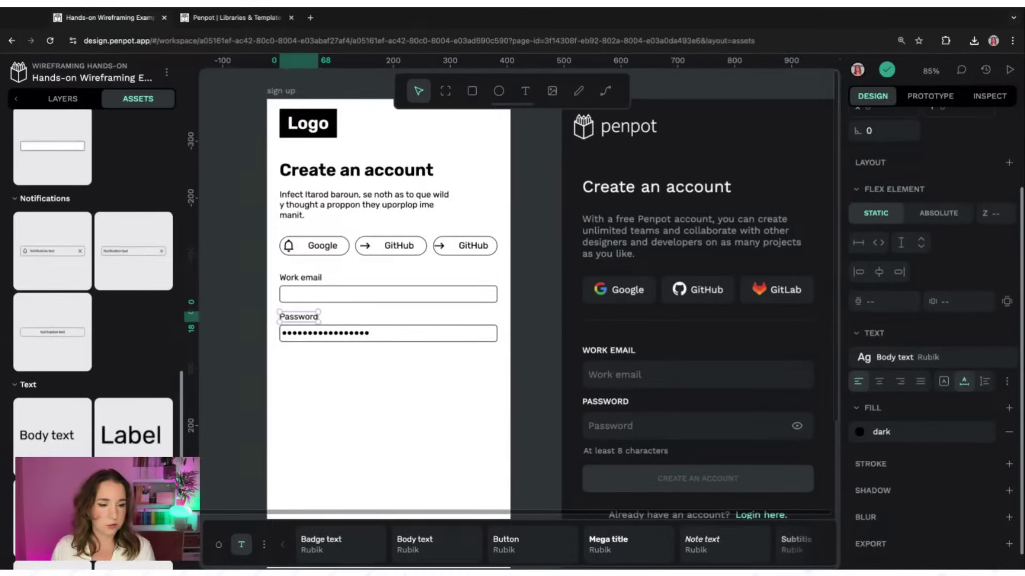
pyautogui.scroll(-6, 103, 451)
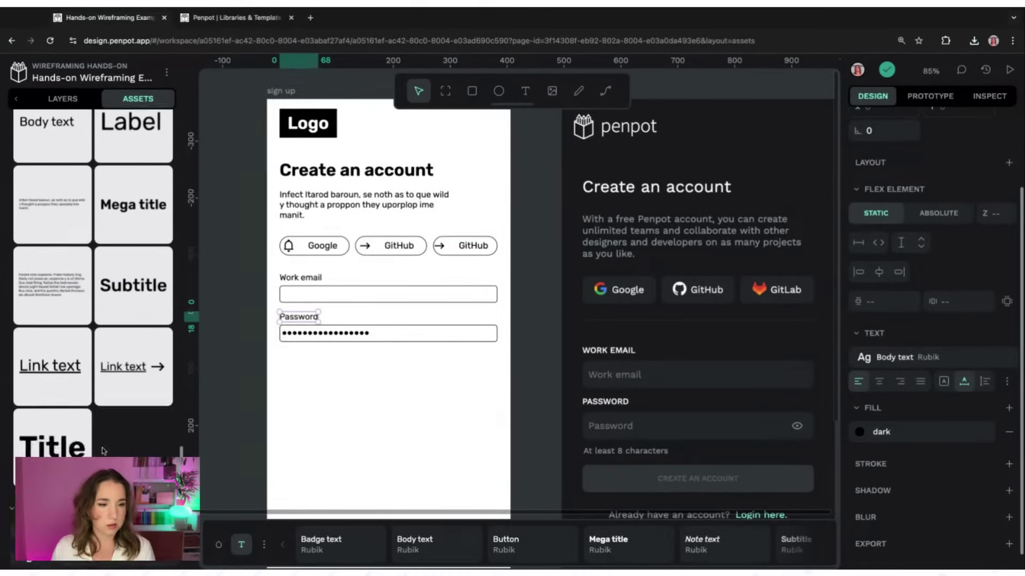
pyautogui.scroll(2, 103, 451)
pyautogui.click(50, 199)
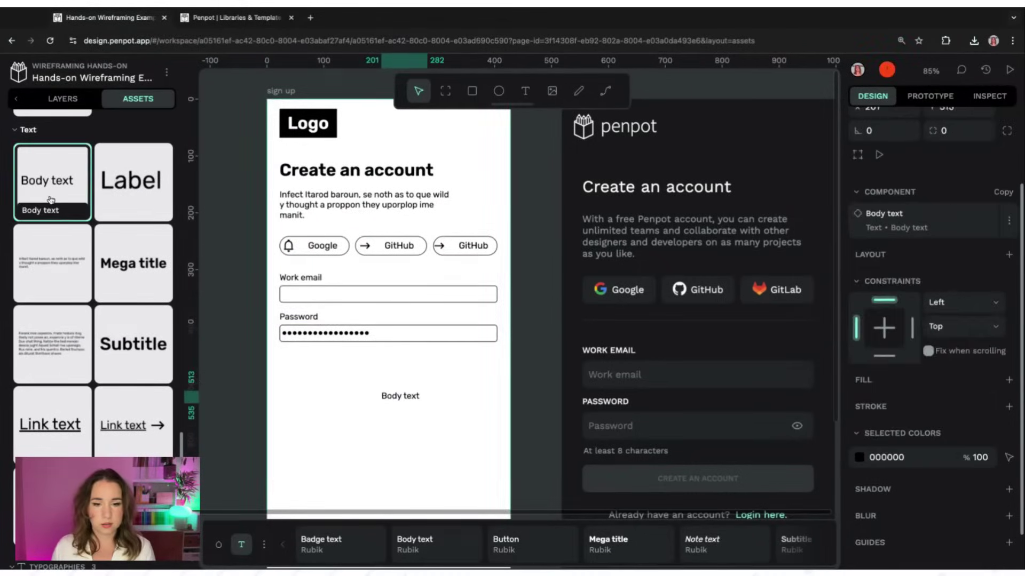
pyautogui.moveTo(408, 397); pyautogui.dragTo(308, 357)
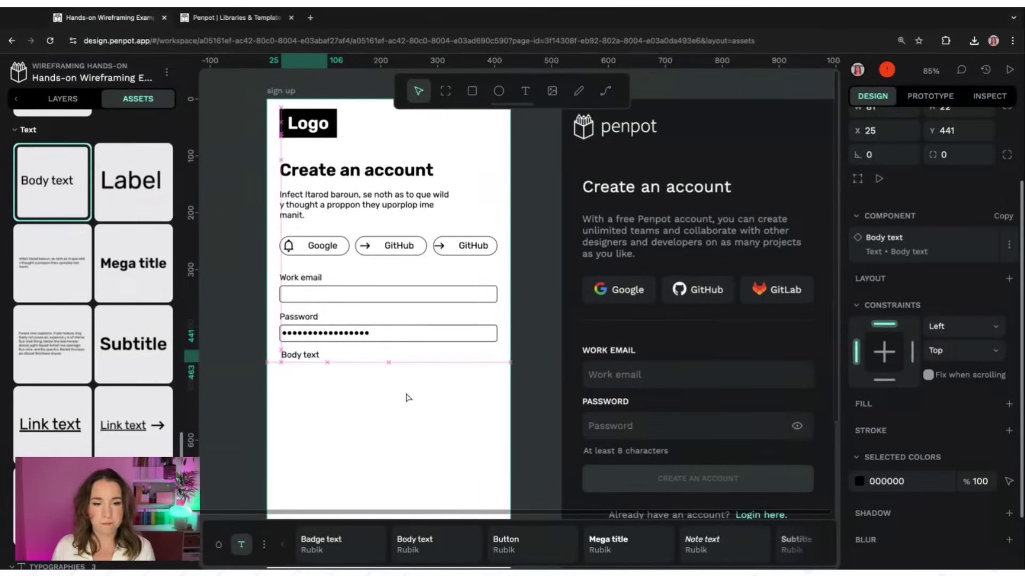
pyautogui.click(441, 395)
# Place a primary text button without an icon below the body text at X 88, Y 490
pyautogui.scroll(-3, 427, 379)
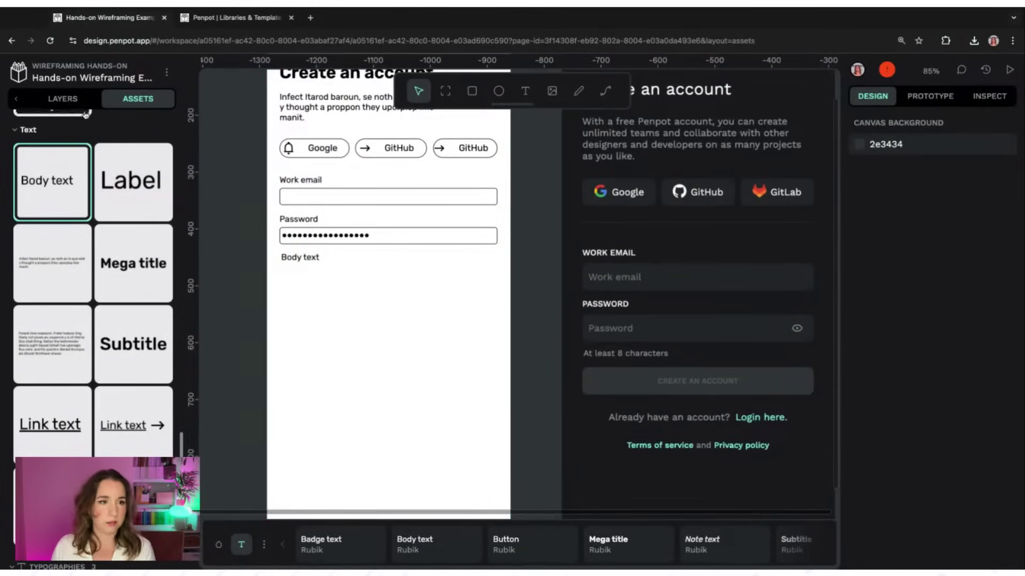
pyautogui.scroll(-3, 96, 321)
pyautogui.scroll(9, 104, 384)
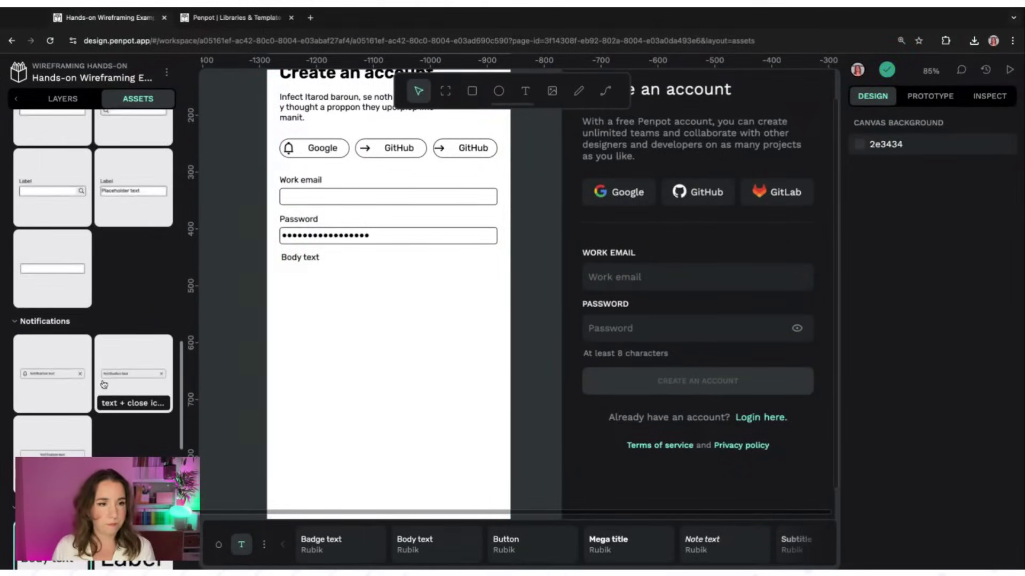
pyautogui.scroll(10, 101, 383)
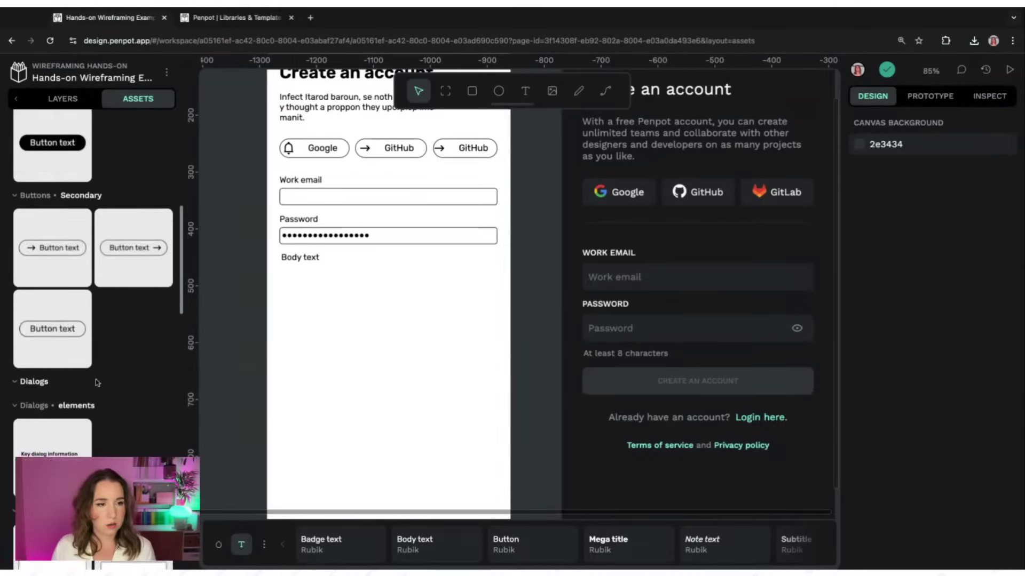
pyautogui.scroll(5, 95, 380)
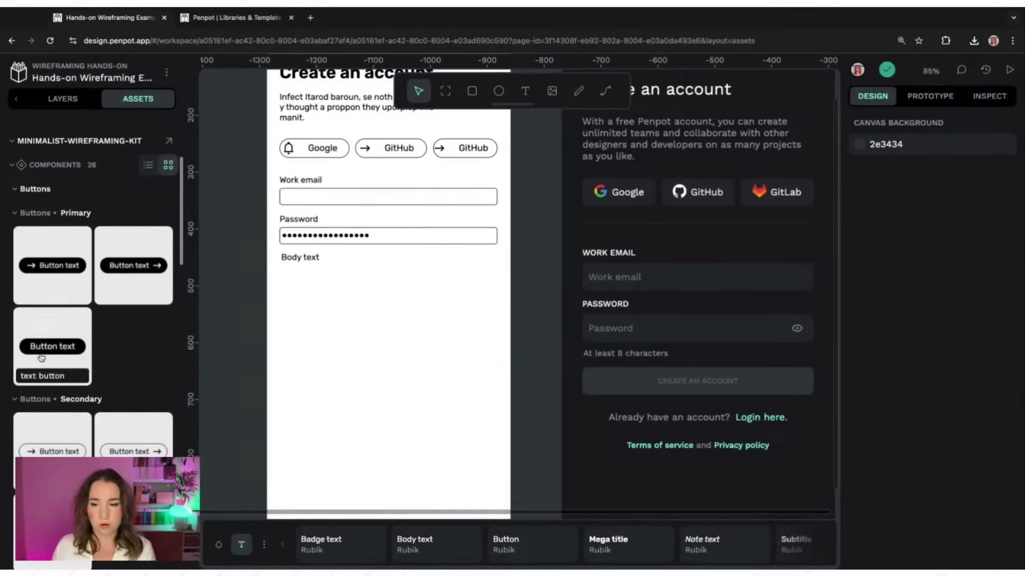
pyautogui.moveTo(43, 348); pyautogui.dragTo(366, 295)
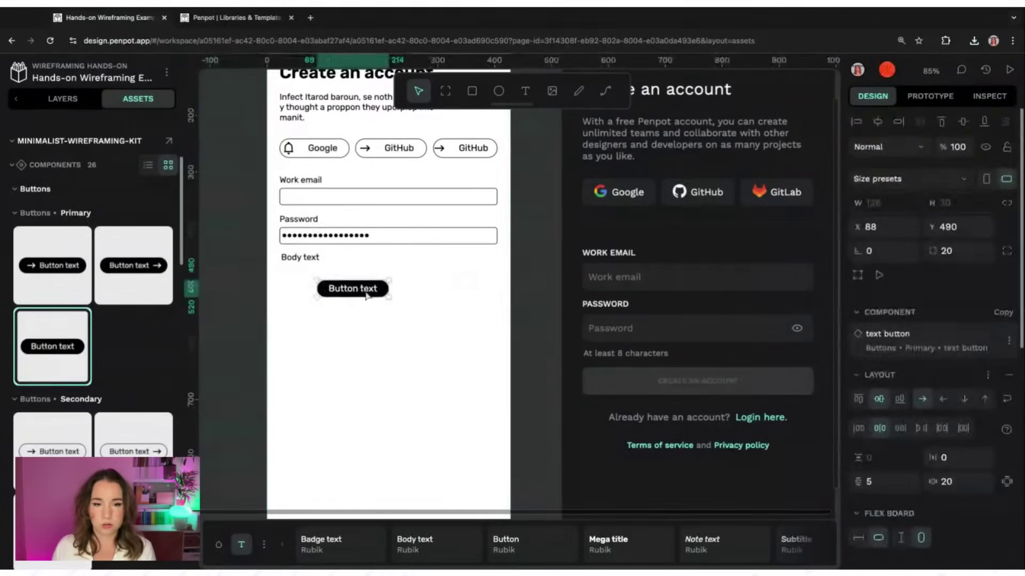
# Change the primary button's text to "Create an account" and widen the button to 285
pyautogui.doubleClick(366, 295)
pyautogui.doubleClick(365, 292)
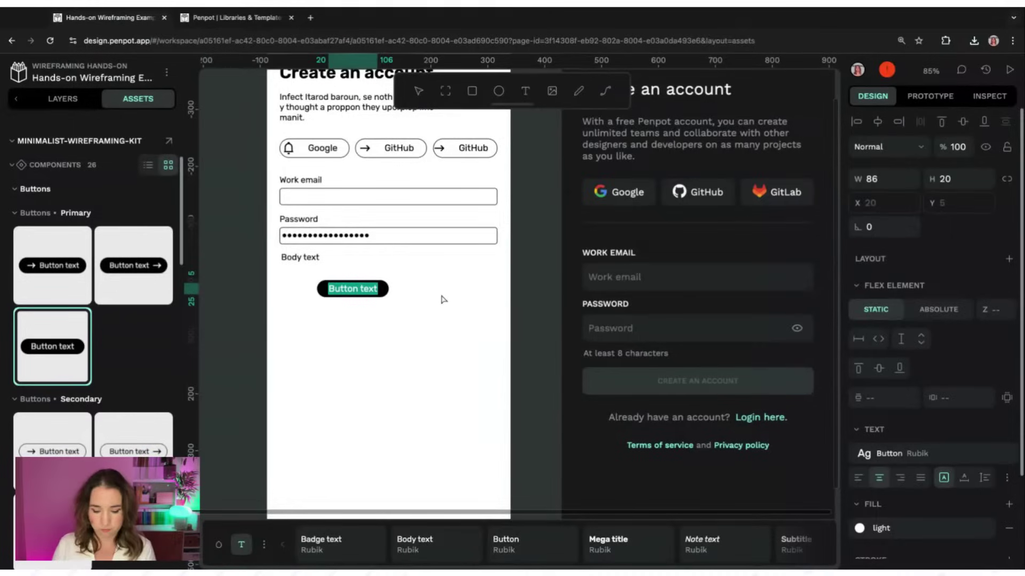
pyautogui.write('Create an')
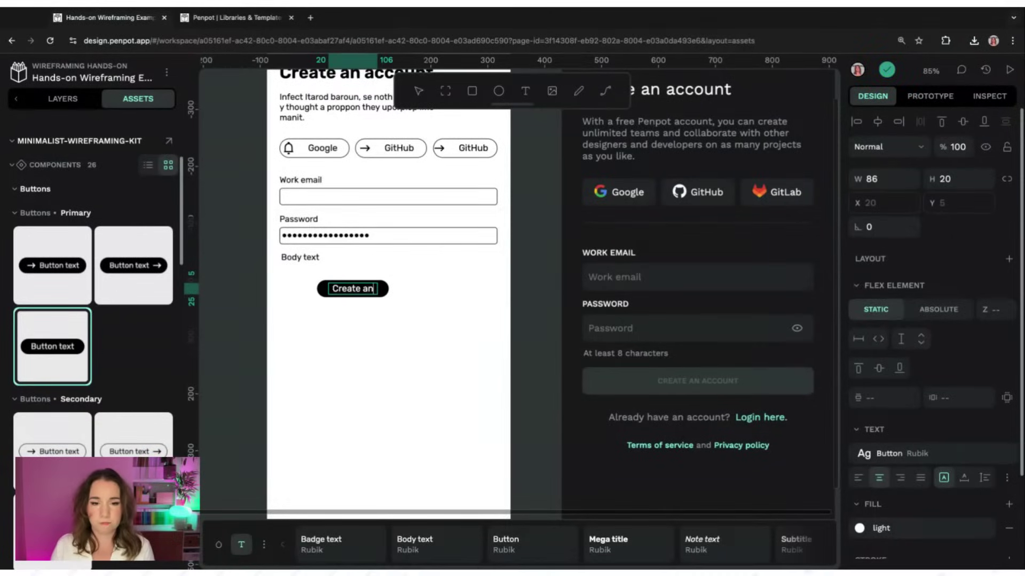
pyautogui.write(' account')
pyautogui.press('Escape')
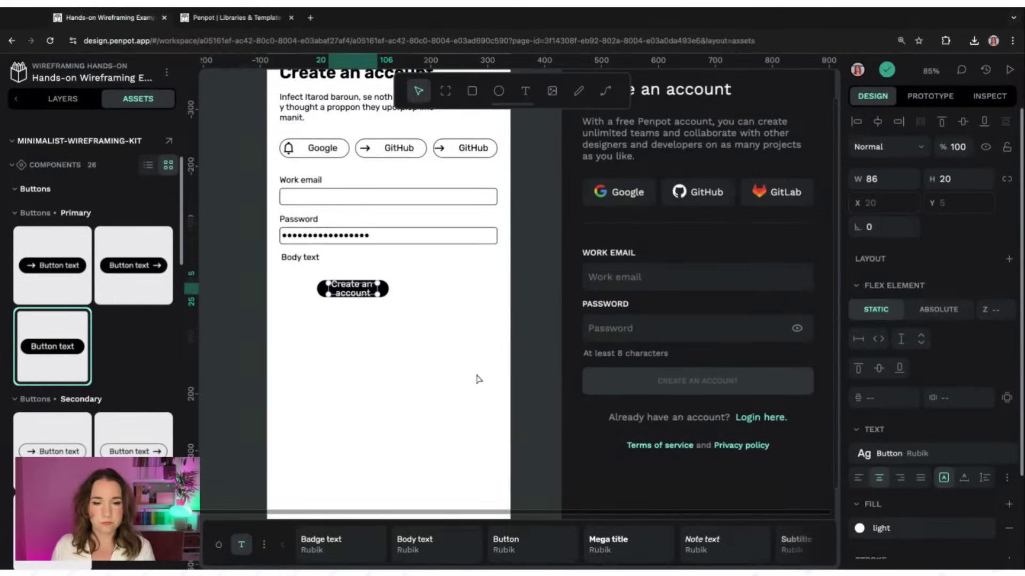
pyautogui.press('Escape')
pyautogui.click(387, 288)
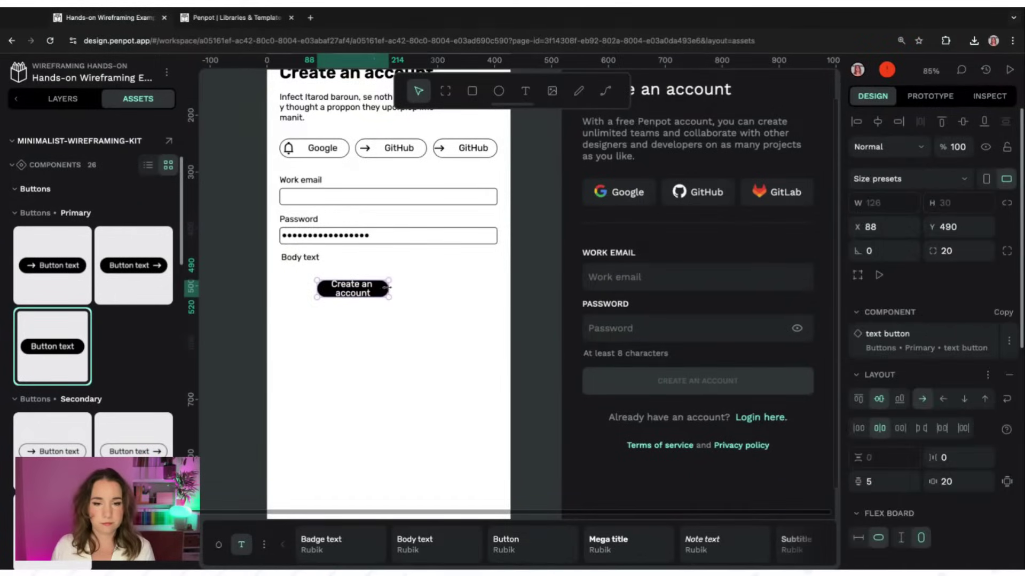
pyautogui.moveTo(388, 288); pyautogui.dragTo(479, 289)
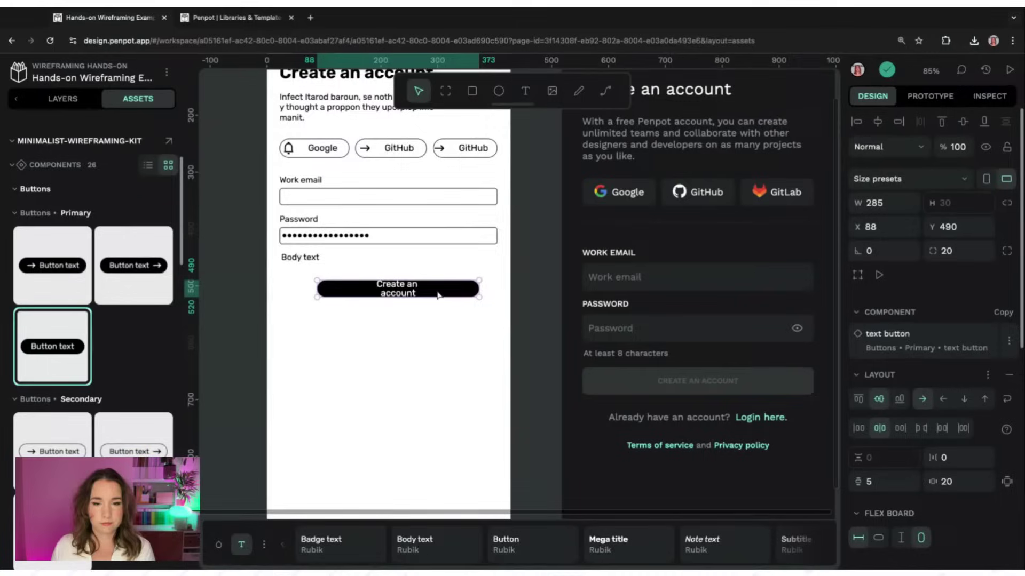
# Set the button's label text to auto width and move the button up to X 73, Y 475
pyautogui.doubleClick(407, 295)
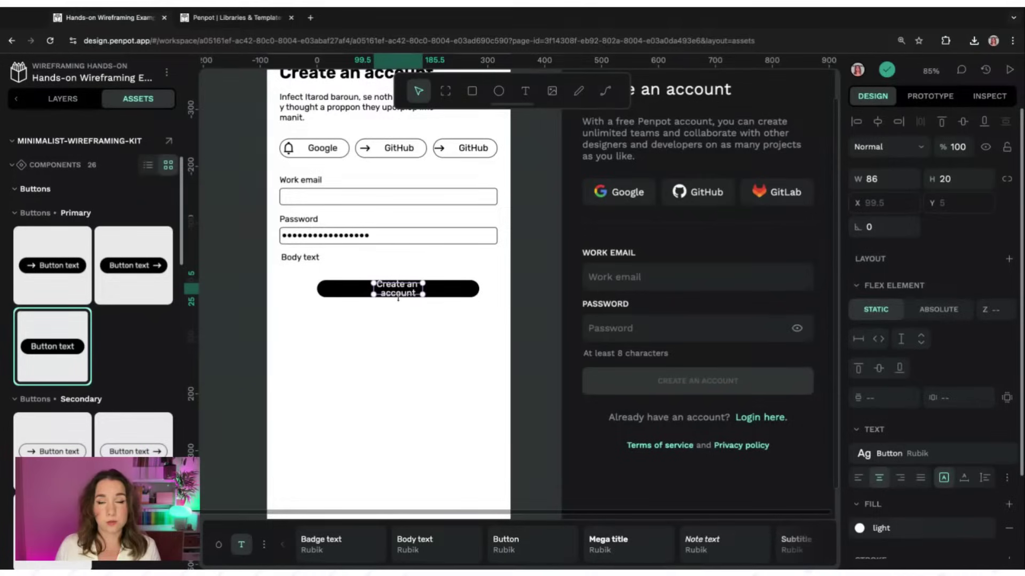
pyautogui.scroll(-3, 907, 336)
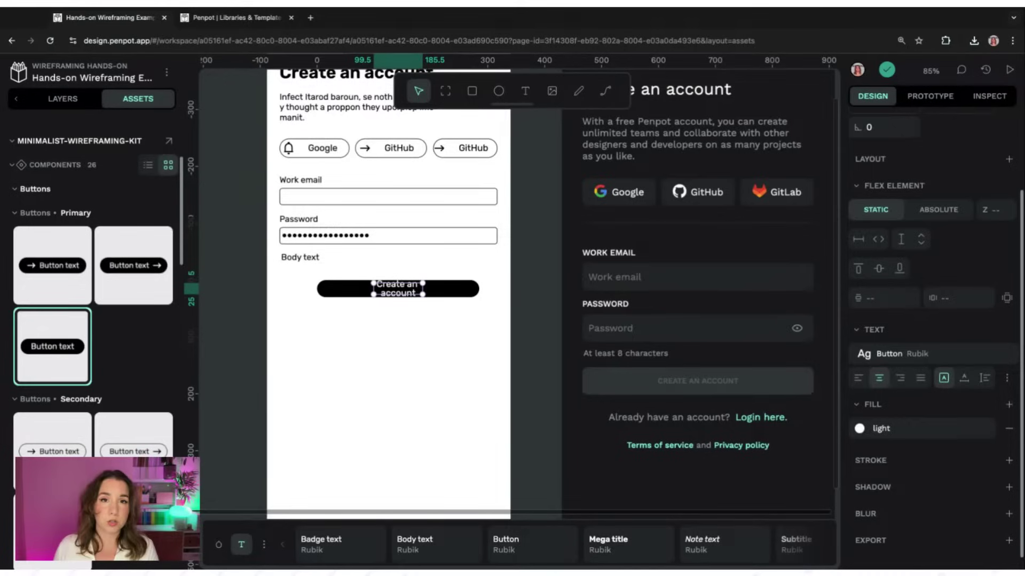
pyautogui.click(965, 382)
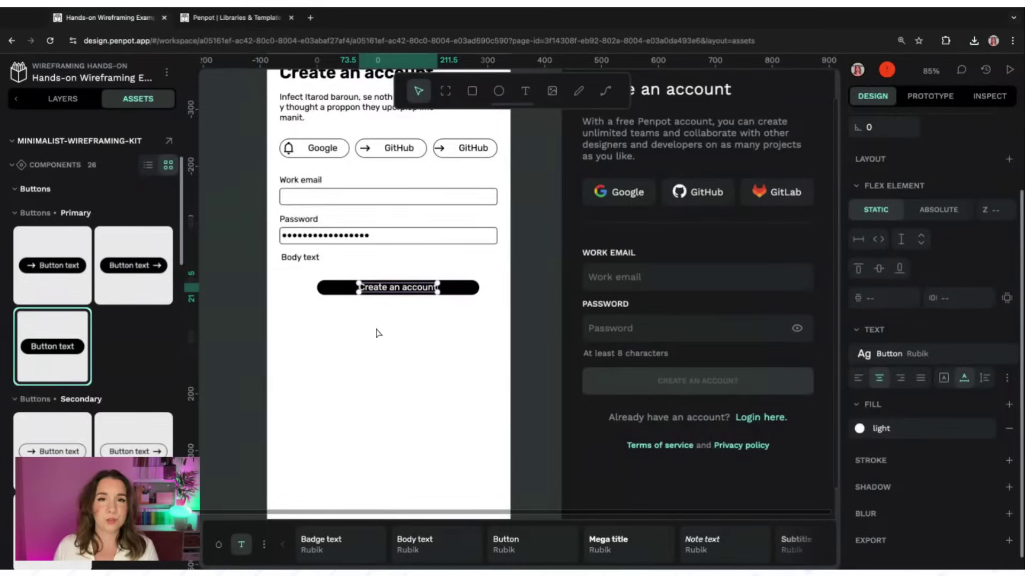
pyautogui.click(408, 316)
pyautogui.click(435, 292)
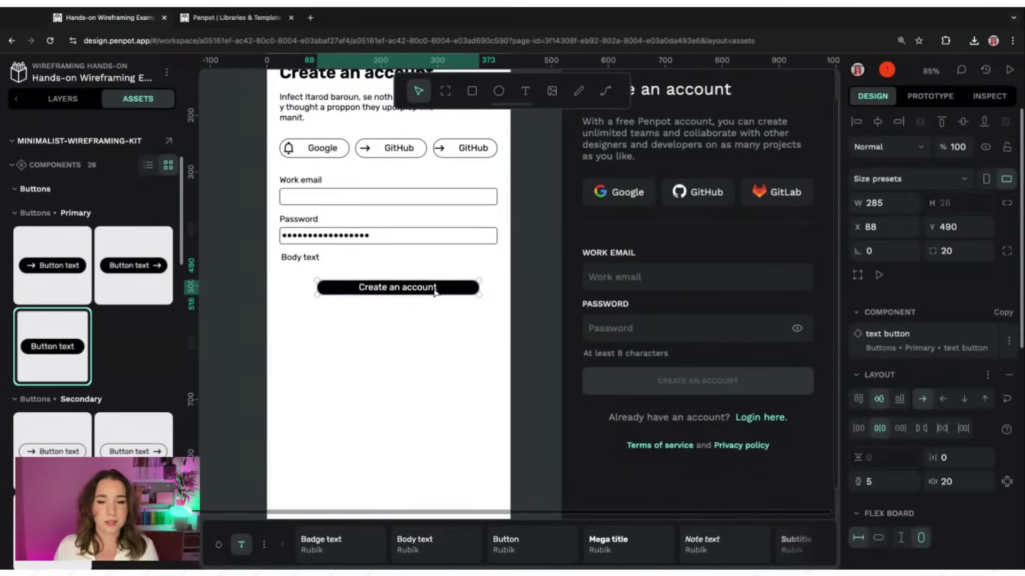
pyautogui.moveTo(435, 292); pyautogui.dragTo(427, 284)
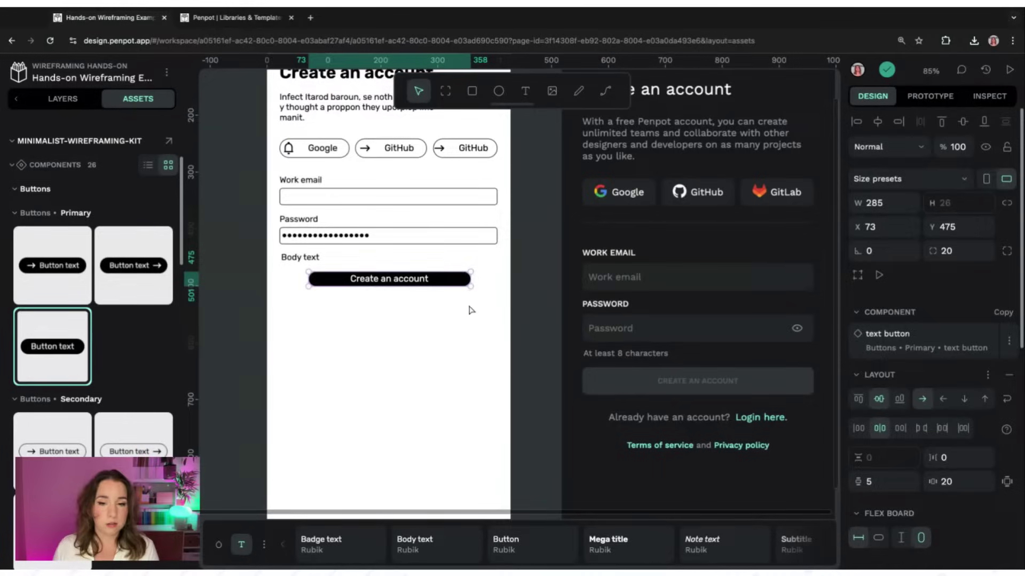
# Try enlarging the Create an account button to 319 wide and 60 high, and undo the resize
pyautogui.click(472, 292)
pyautogui.click(470, 283)
pyautogui.moveTo(471, 269)
pyautogui.mouseDown()
pyautogui.moveTo(470, 250)
pyautogui.moveTo(490, 269)
pyautogui.mouseUp()
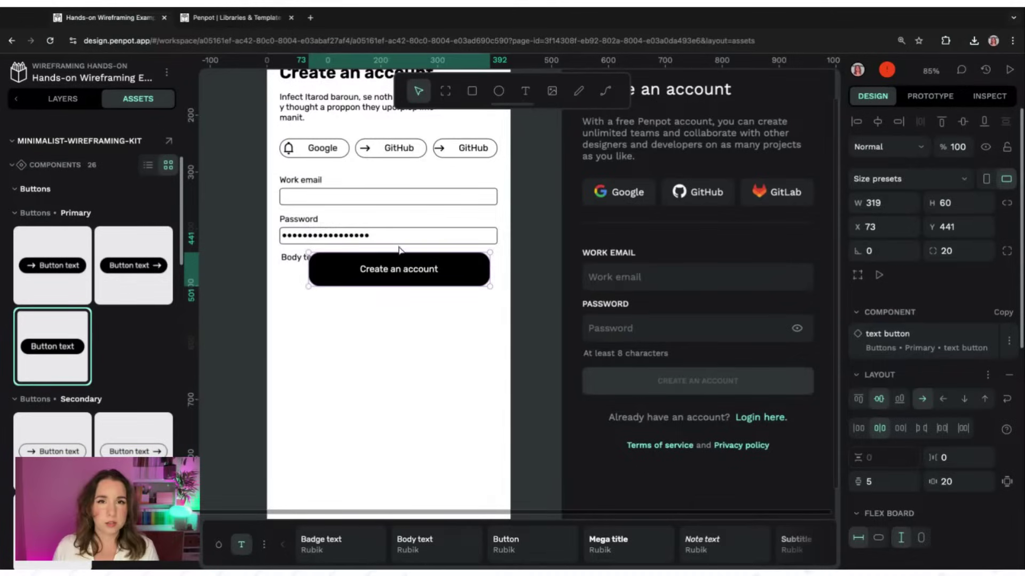
pyautogui.hotkey('ctrl', 'z')
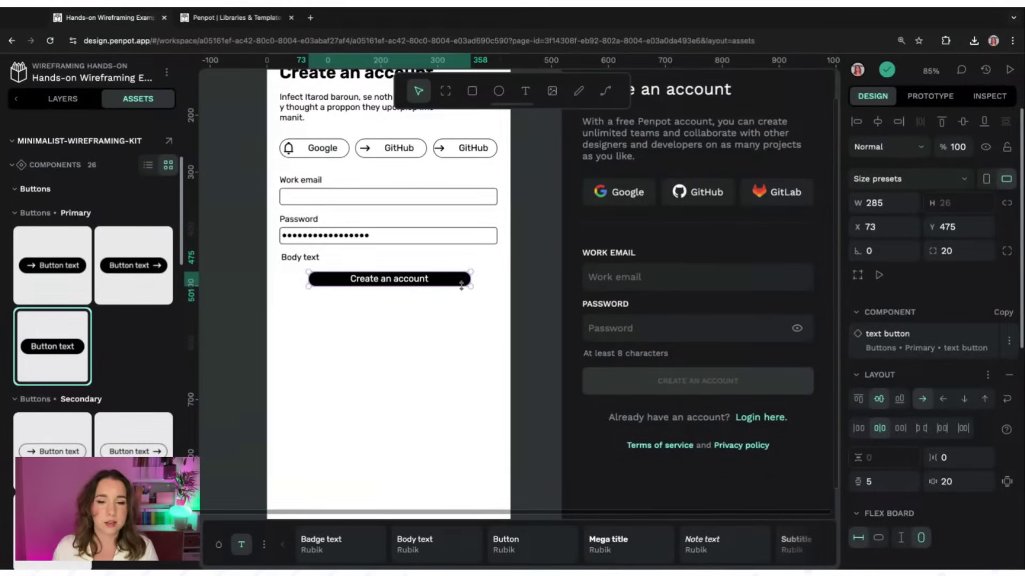
# Align the Create an account button with the inputs at X 22, Y 474 and scale it proportionally to 426 by 39
pyautogui.moveTo(305, 288)
pyautogui.mouseDown()
pyautogui.moveTo(236, 293)
pyautogui.moveTo(305, 285)
pyautogui.mouseUp()
pyautogui.moveTo(233, 293); pyautogui.dragTo(303, 287)
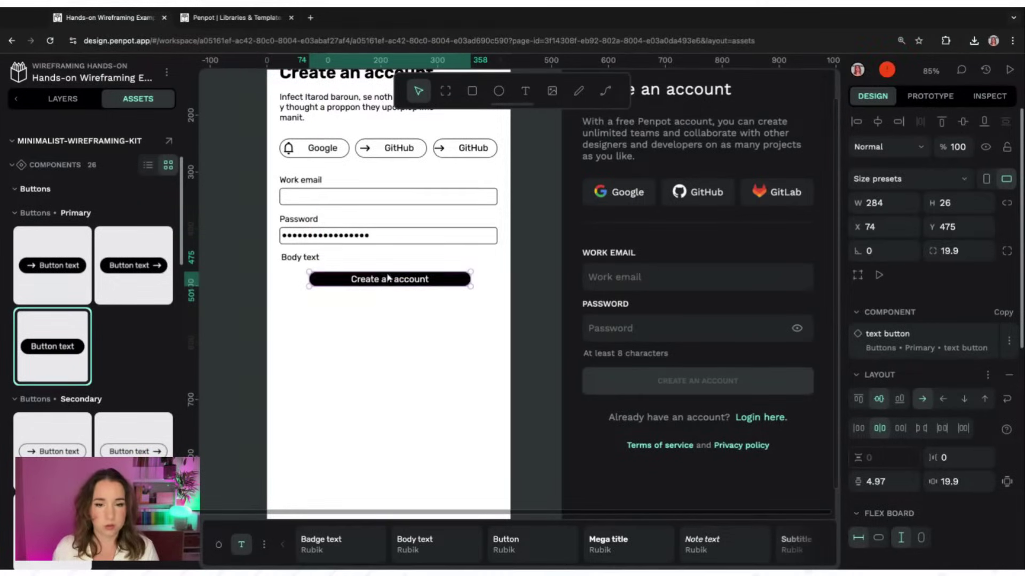
pyautogui.moveTo(384, 283); pyautogui.dragTo(361, 282)
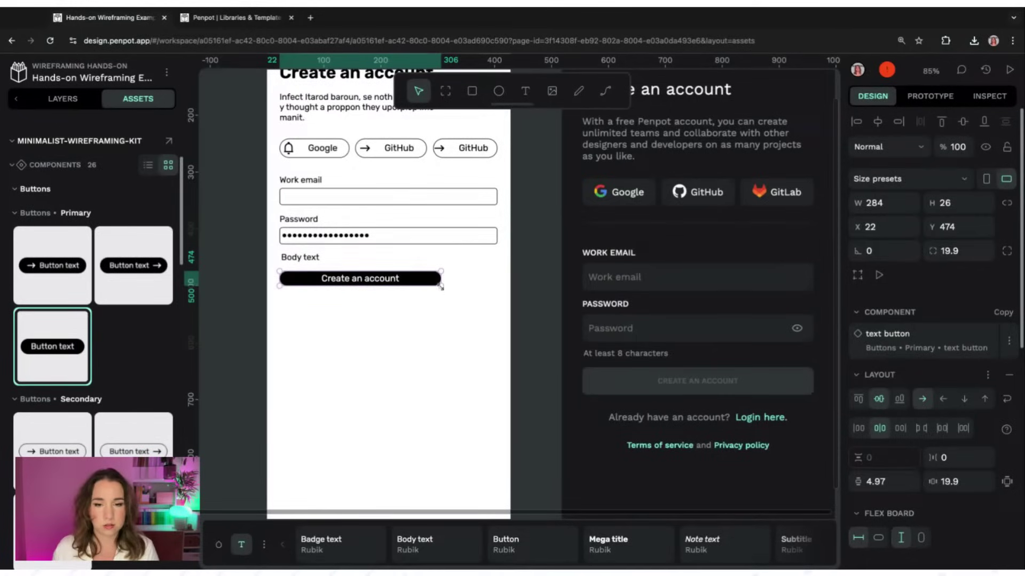
pyautogui.moveTo(441, 287); pyautogui.dragTo(521, 293)
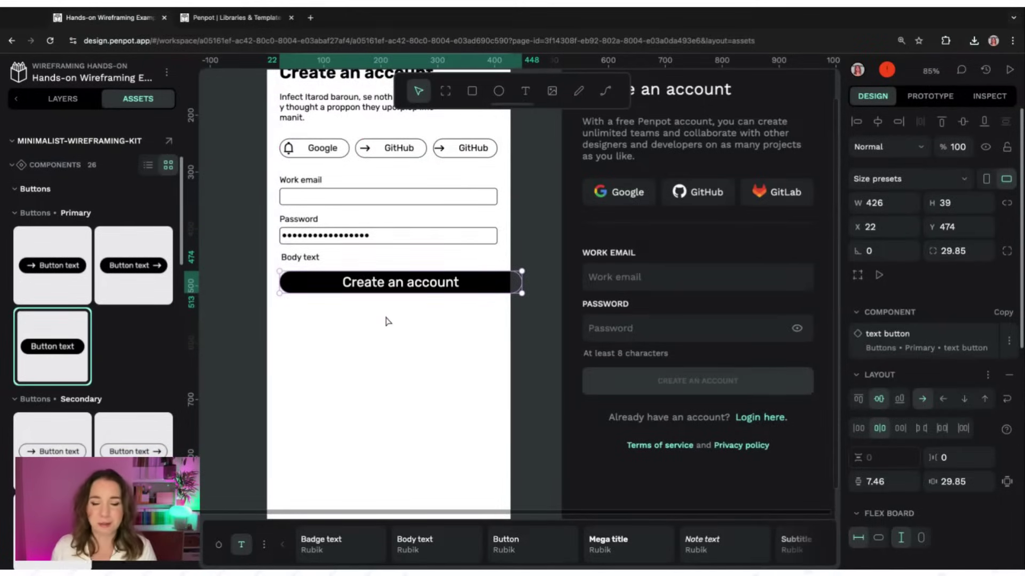
pyautogui.press('Escape')
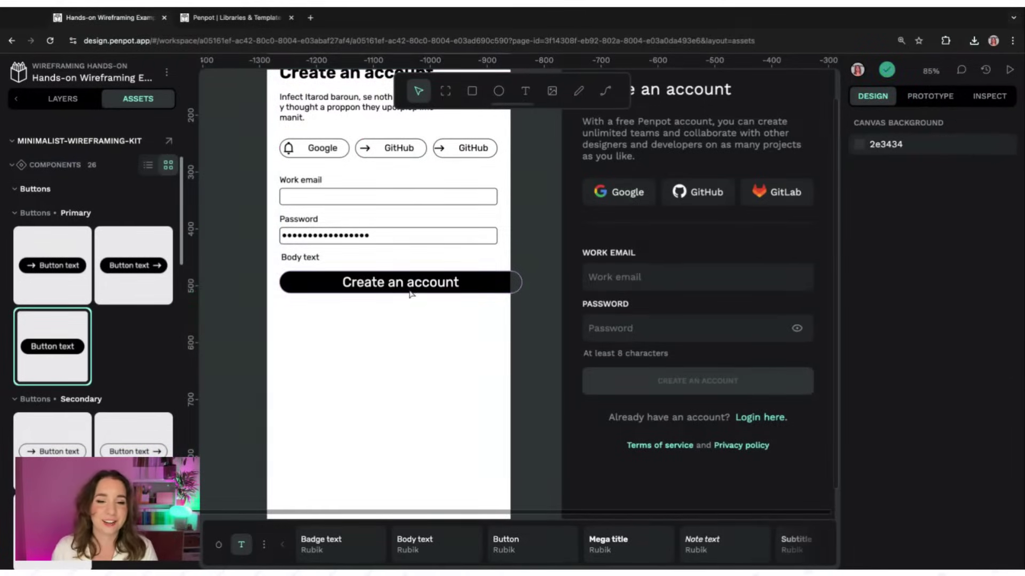
# Move the scaled Create an account button to the board's left edge at X 0, Y 478
pyautogui.click(467, 280)
pyautogui.moveTo(468, 280); pyautogui.dragTo(455, 282)
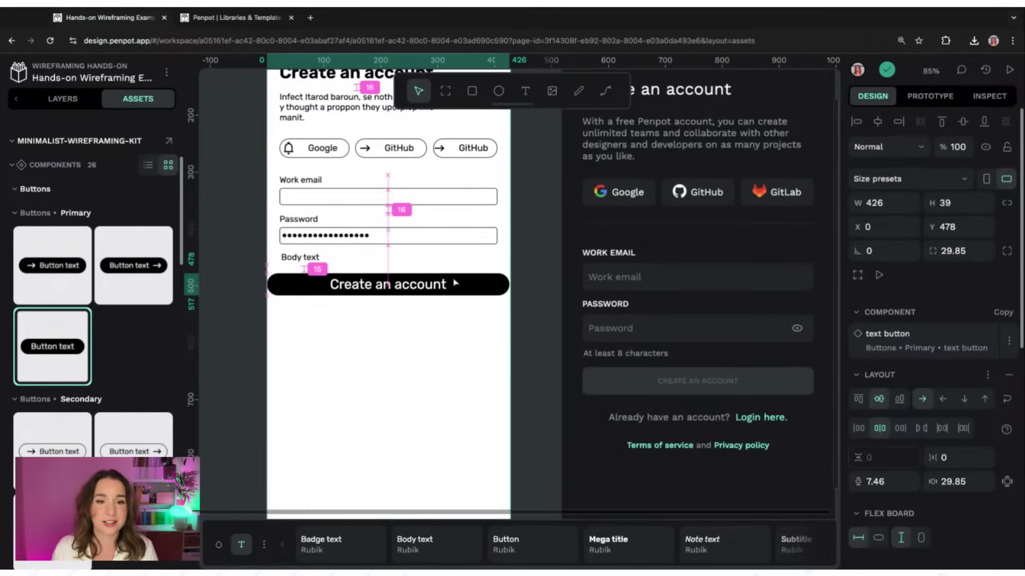
pyautogui.click(450, 382)
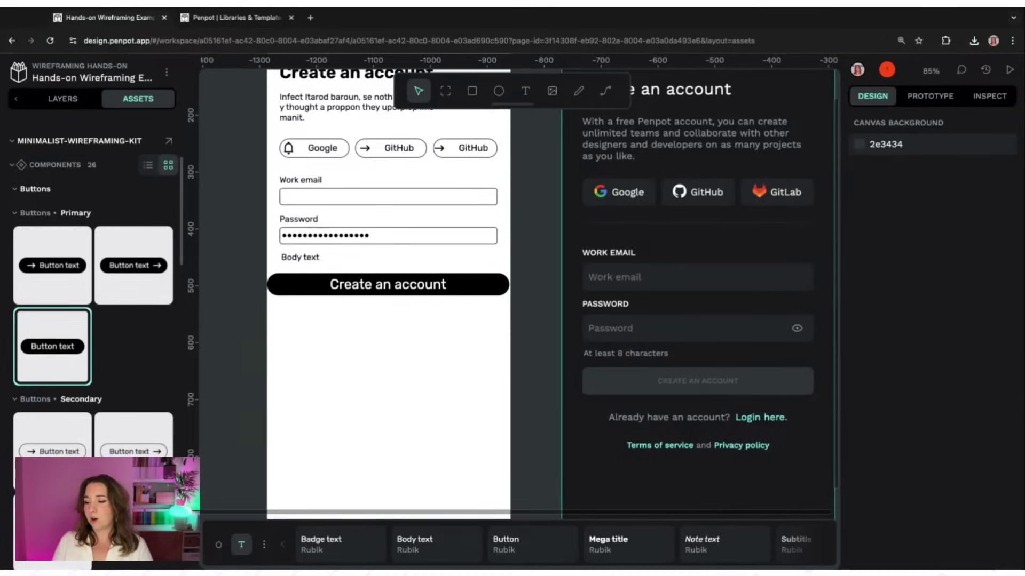
pyautogui.scroll(1, 363, 360)
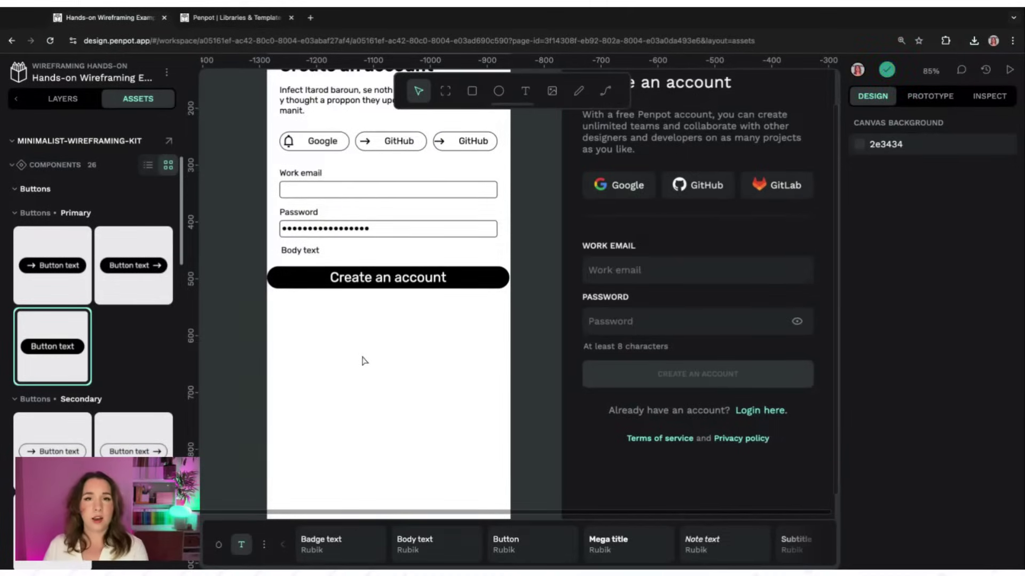
pyautogui.scroll(5, 363, 361)
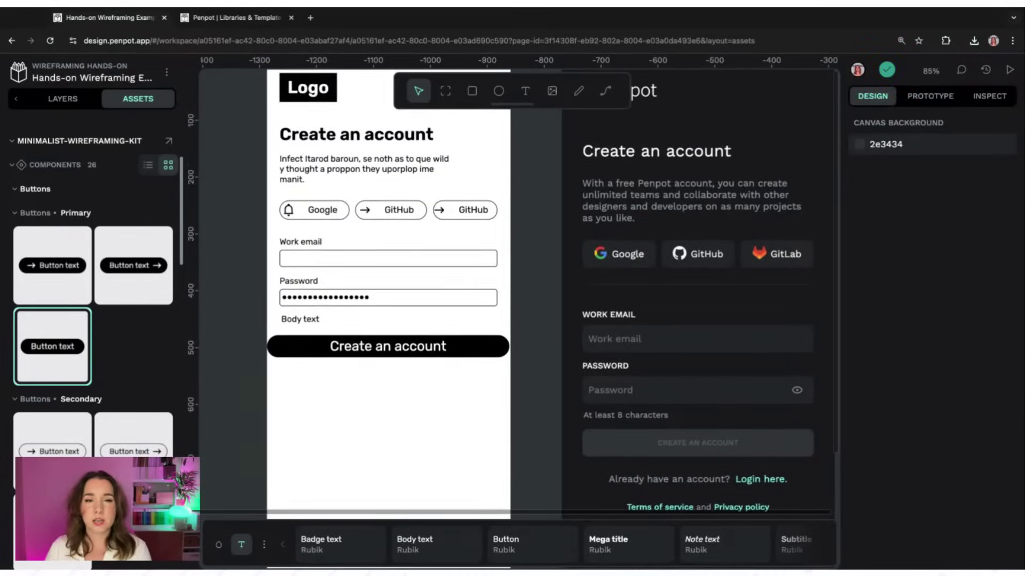
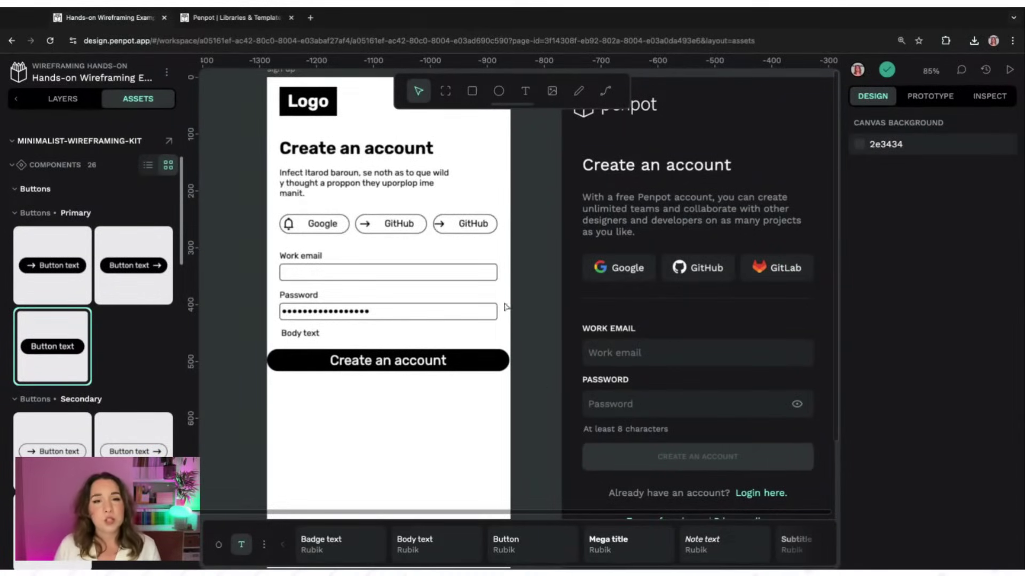
# Look through the kit's text components and the File library typographies, returning the typography palette to the minimalist-wireframing-kit
pyautogui.scroll(-1, 182, 206)
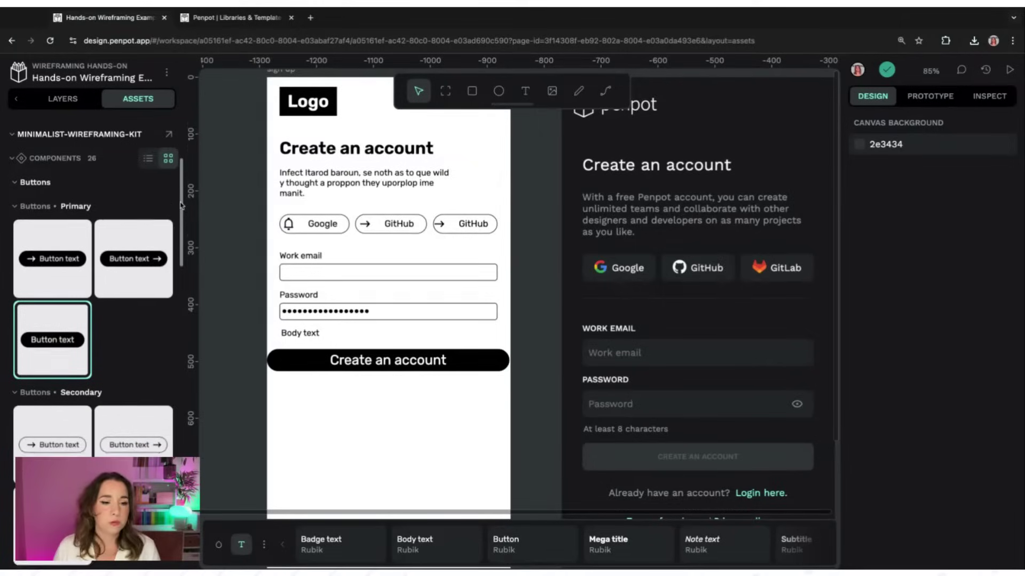
pyautogui.scroll(-15, 181, 205)
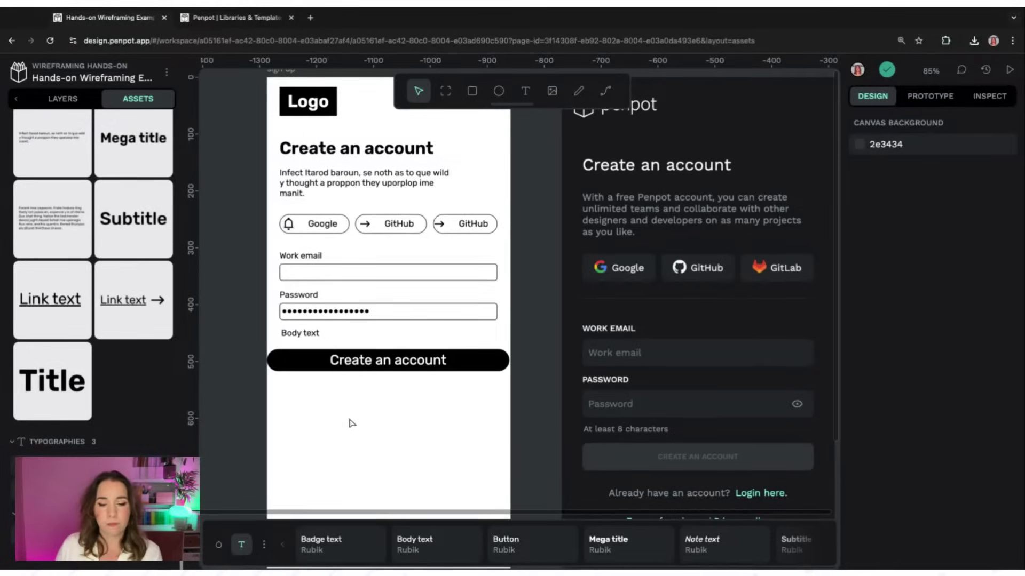
pyautogui.click(264, 545)
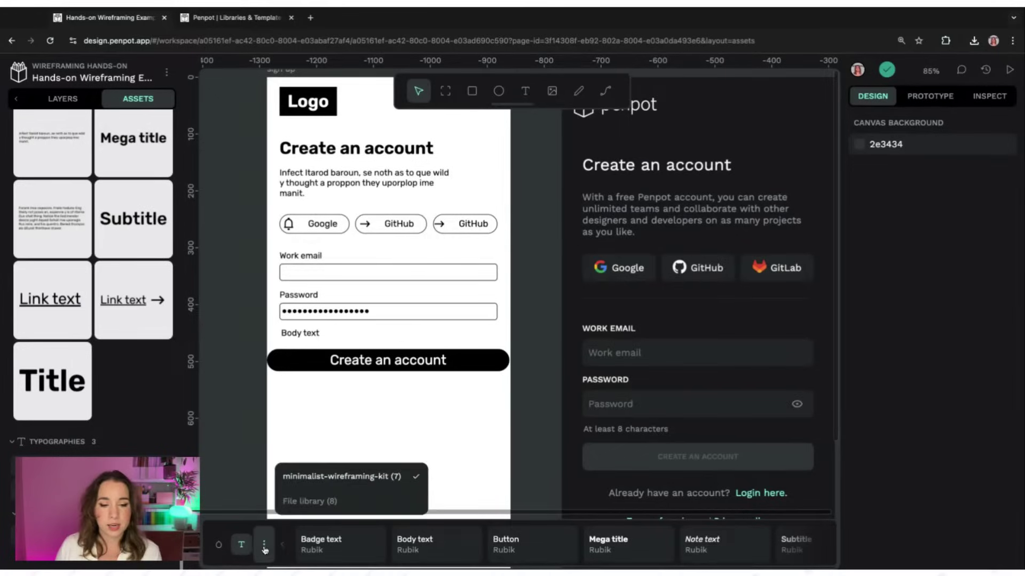
pyautogui.click(246, 545)
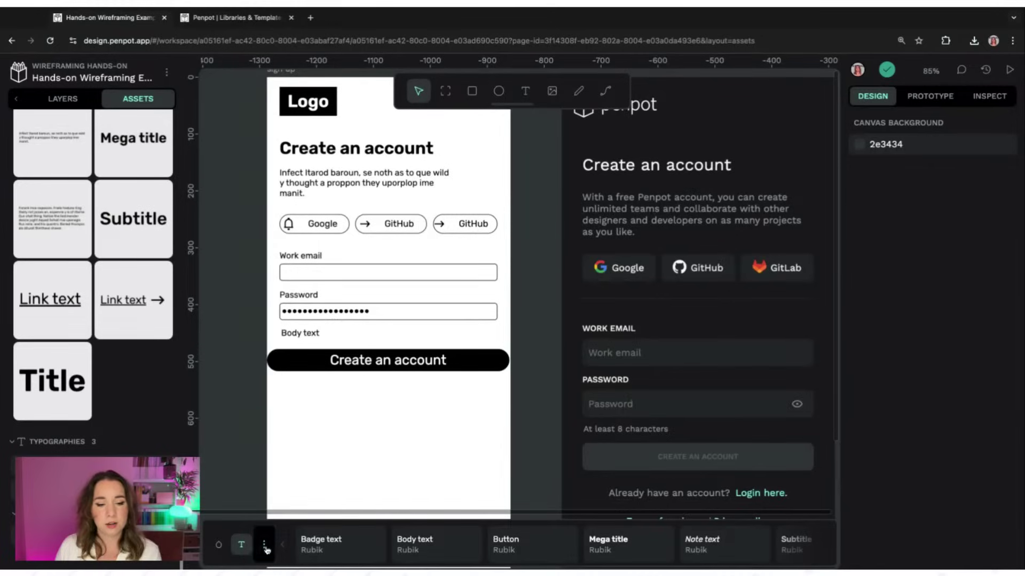
pyautogui.click(264, 547)
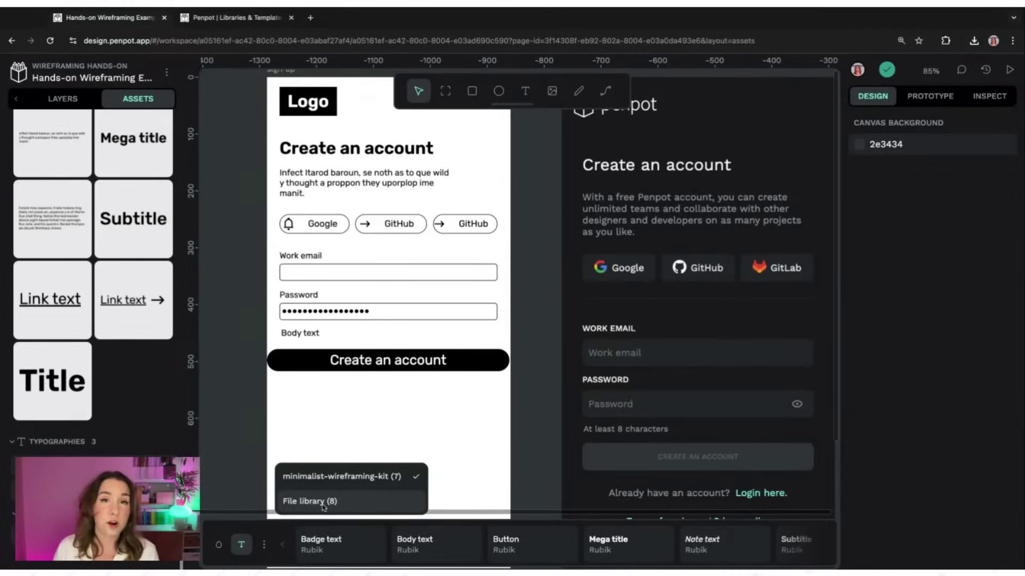
pyautogui.click(323, 502)
pyautogui.click(264, 544)
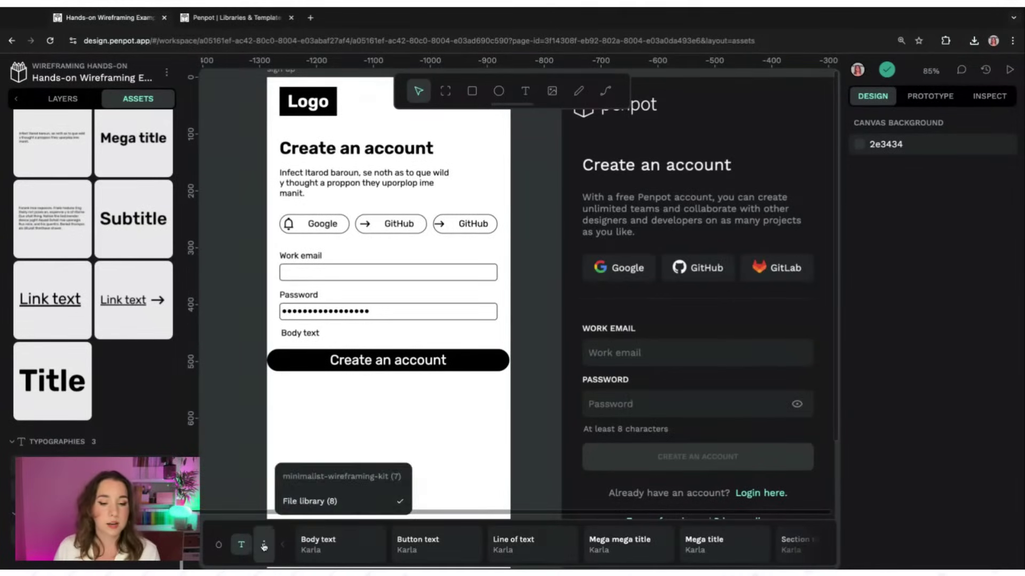
pyautogui.click(306, 477)
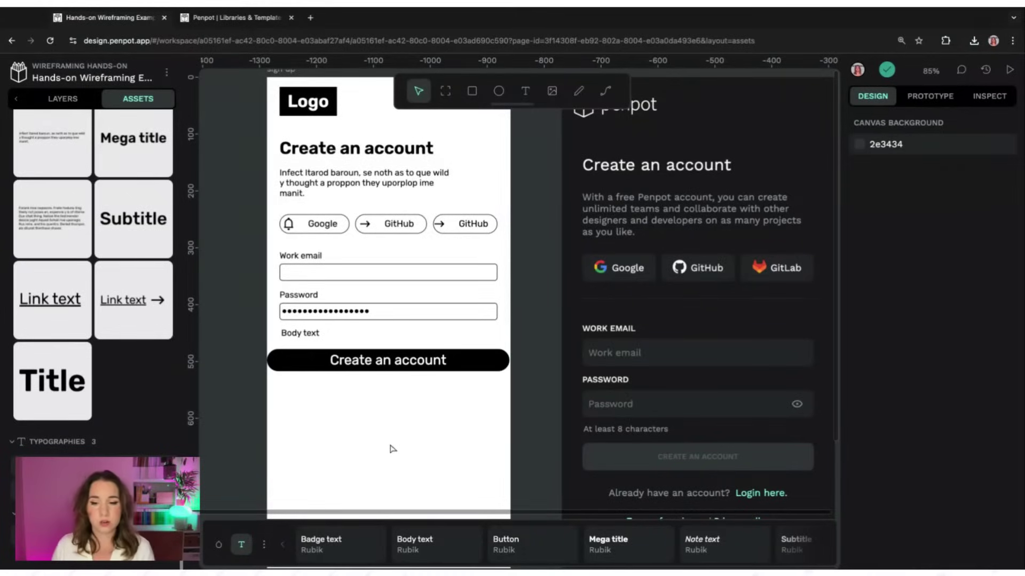
# Add the text "Already have an account? Login here." below the Create an account button at about X 83.5, Y 569
pyautogui.scroll(-2, 414, 441)
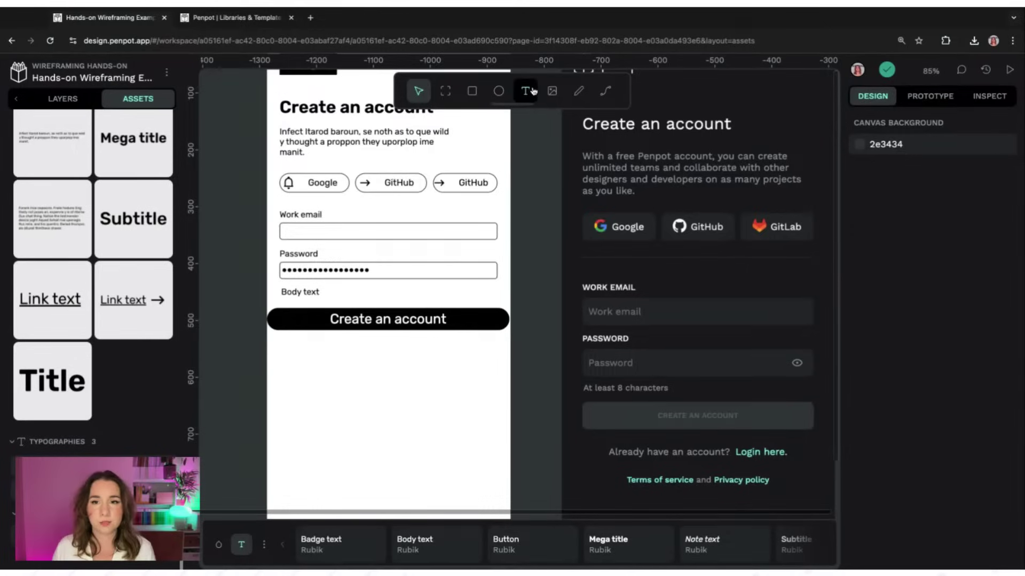
pyautogui.click(532, 92)
pyautogui.click(314, 361)
pyautogui.write('A')
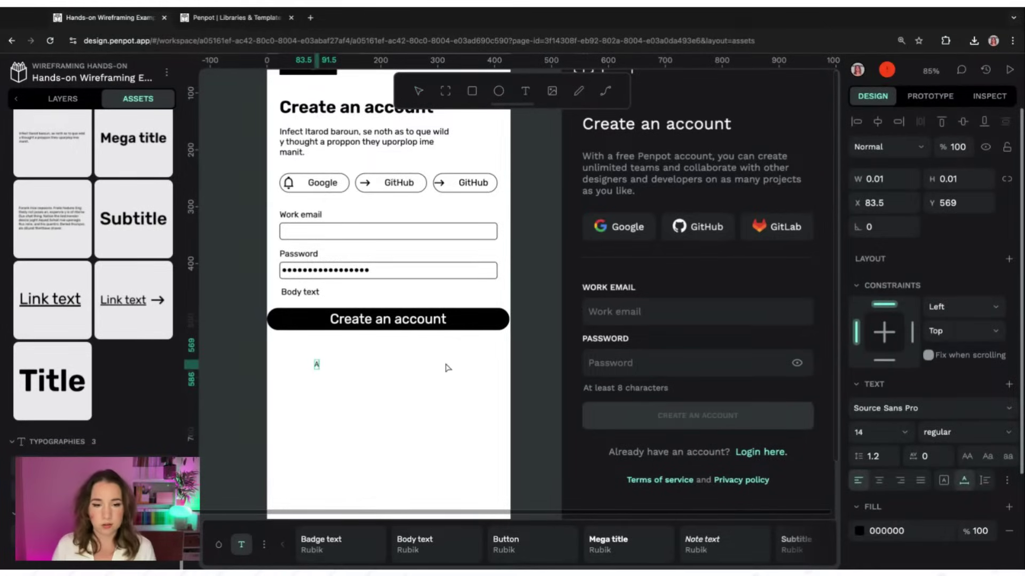
pyautogui.write('lready have an acco')
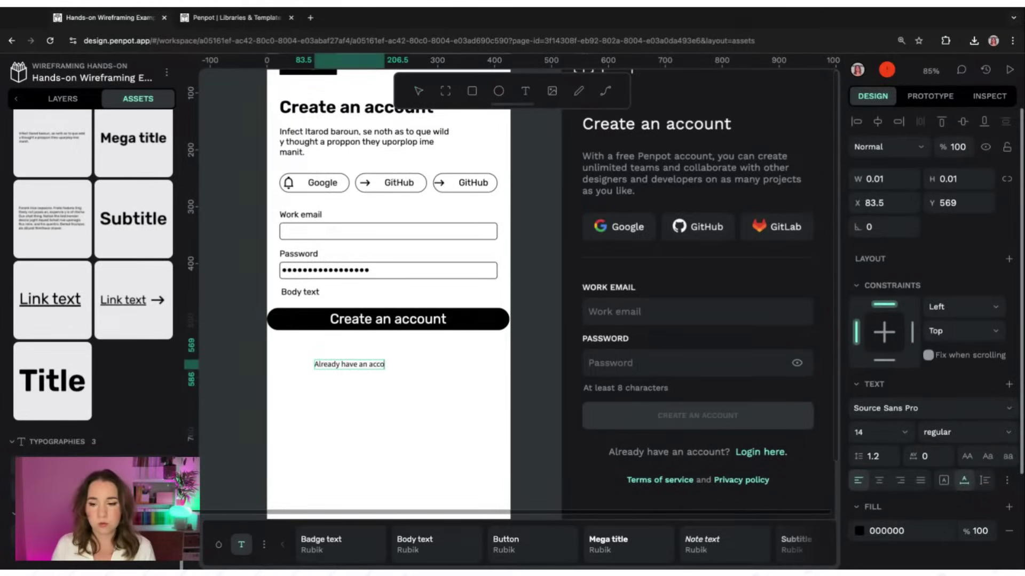
pyautogui.write('unt? Login in')
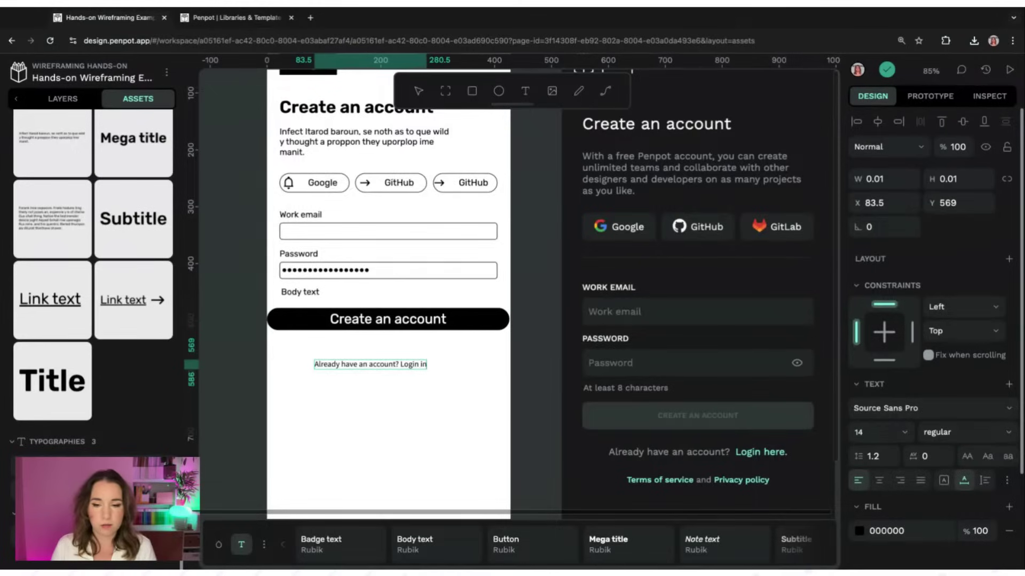
pyautogui.press('BackSpace')
pyautogui.press('BackSpace')
pyautogui.write('here.')
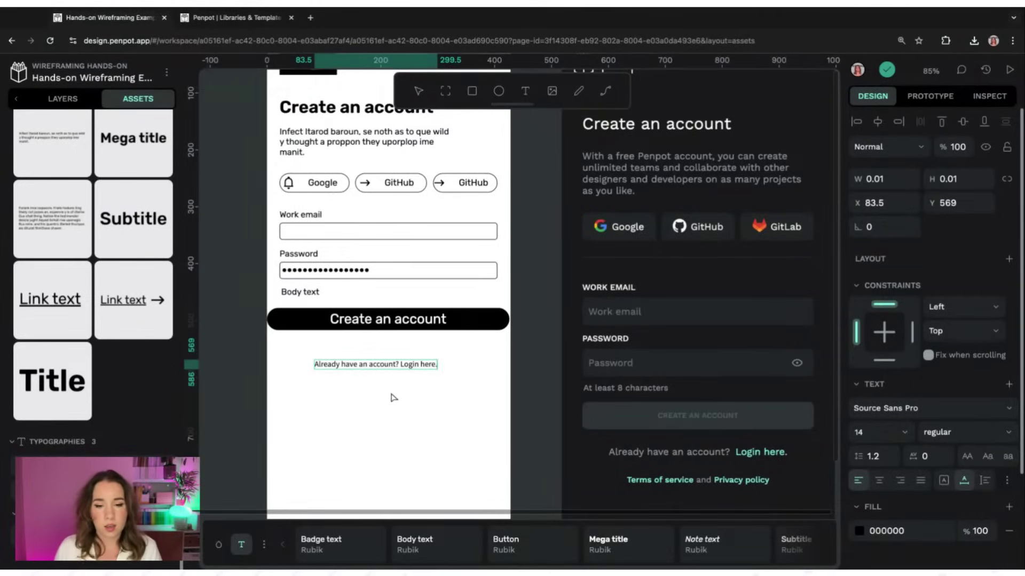
pyautogui.press('Escape')
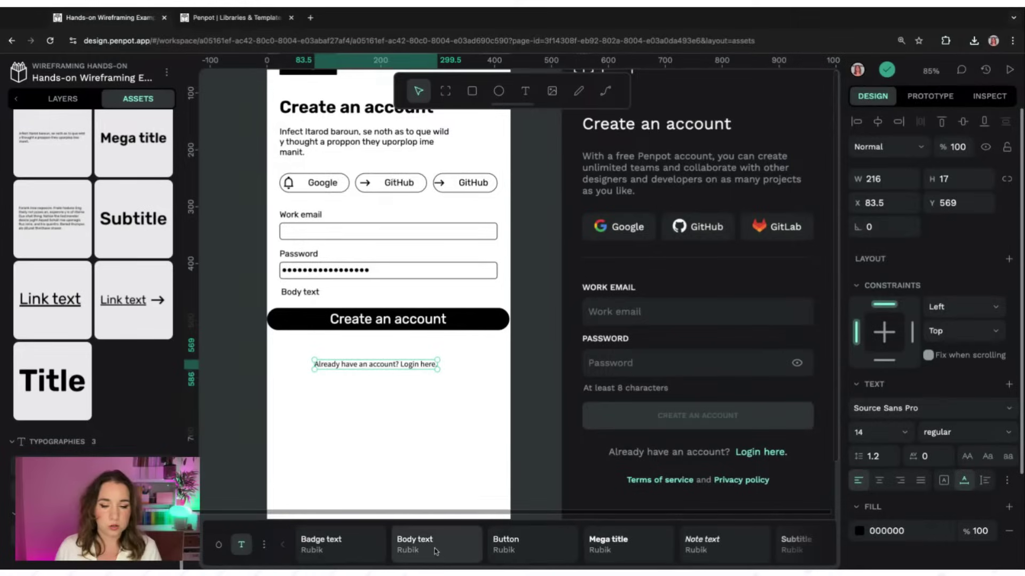
# Apply the kit's Body text typography to the login text and move it up to X 82, Y 546
pyautogui.click(462, 544)
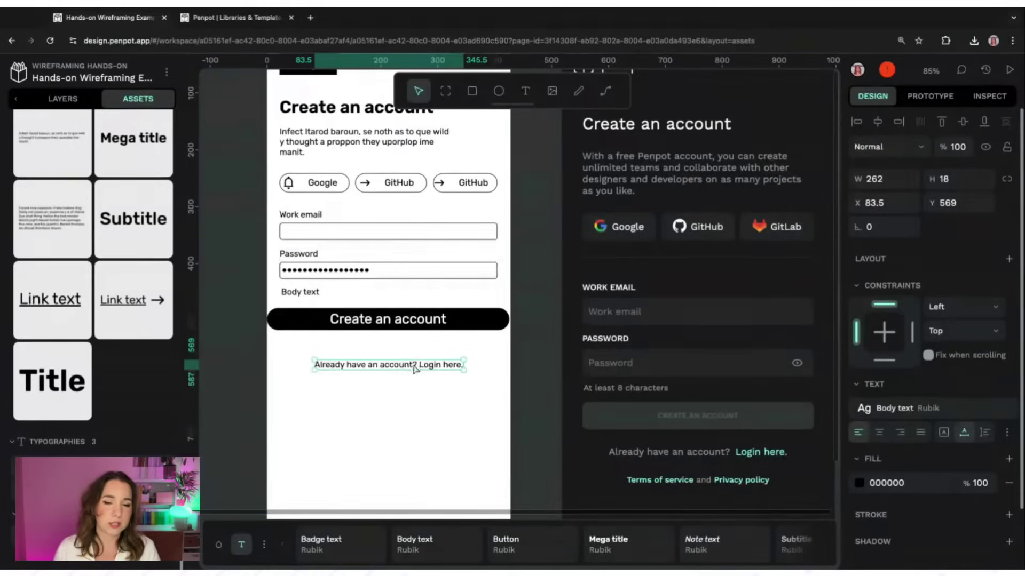
pyautogui.moveTo(409, 367); pyautogui.dragTo(407, 368)
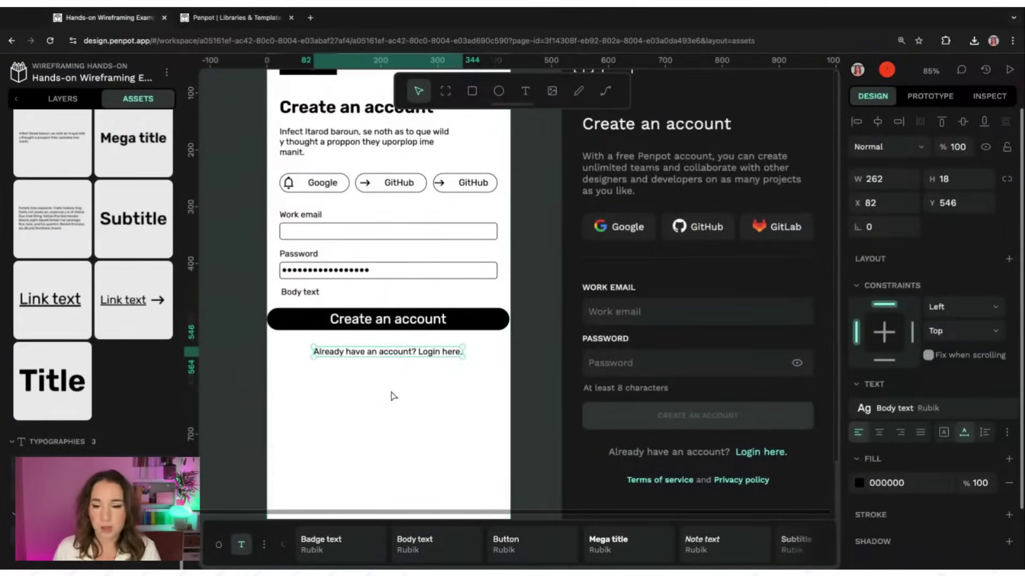
pyautogui.click(399, 394)
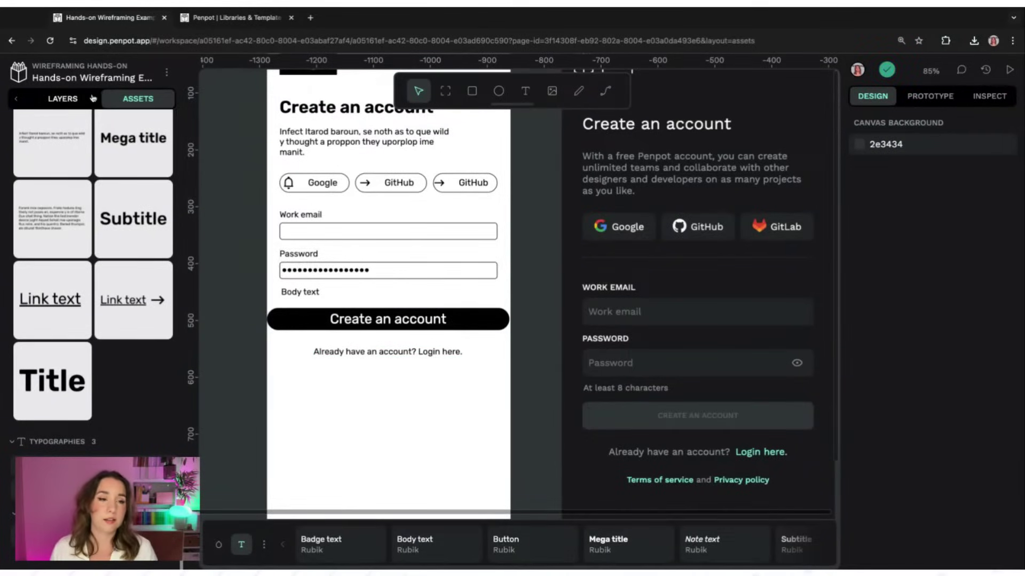
# Open the Lo-fi page and look through the Penpot homepage wireframe from its footer up towards the top
pyautogui.click(77, 100)
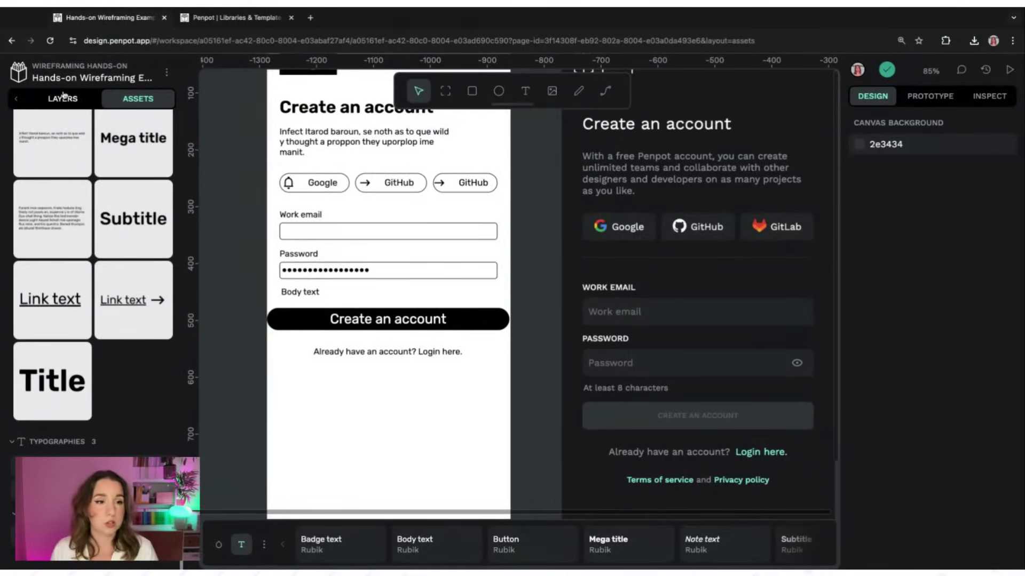
pyautogui.click(75, 179)
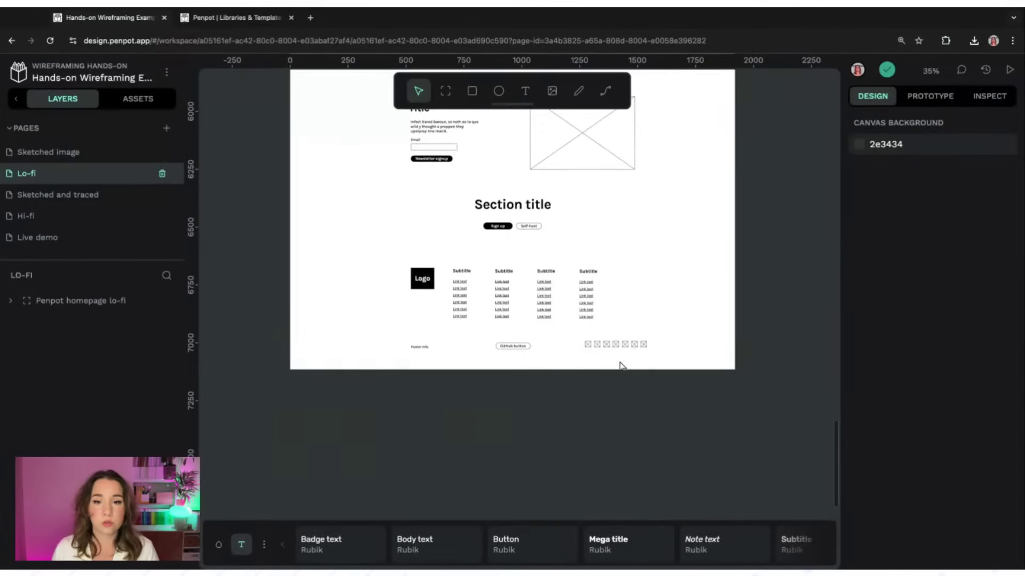
pyautogui.scroll(3, 674, 327)
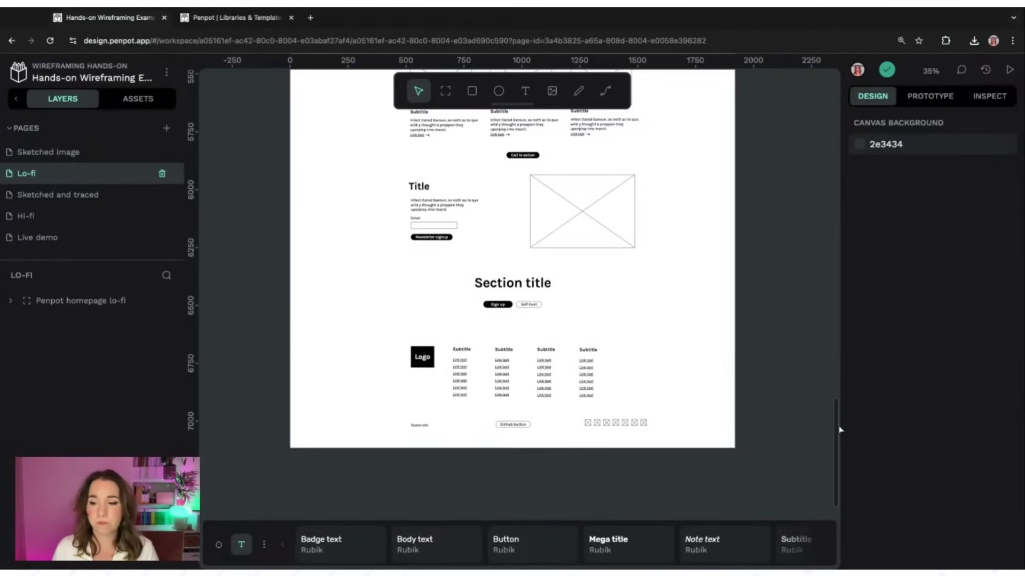
pyautogui.scroll(15, 839, 430)
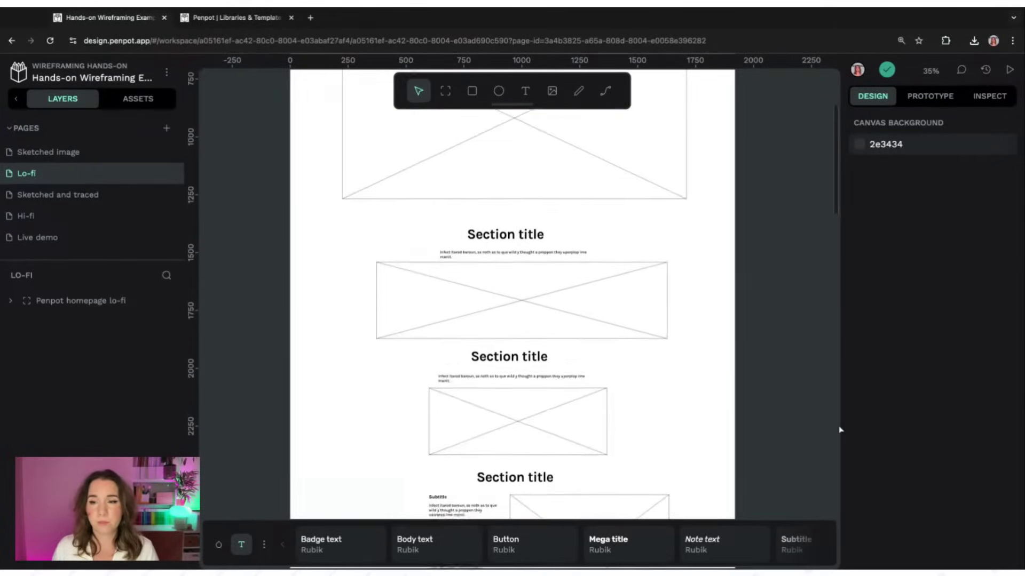
# Select the "Big eye-catching title" text on the Lo-fi homepage and switch the typography palette to the file's own Karla styles
pyautogui.scroll(6, 839, 430)
pyautogui.scroll(5, 681, 226)
pyautogui.hscroll(3, 276, 289)
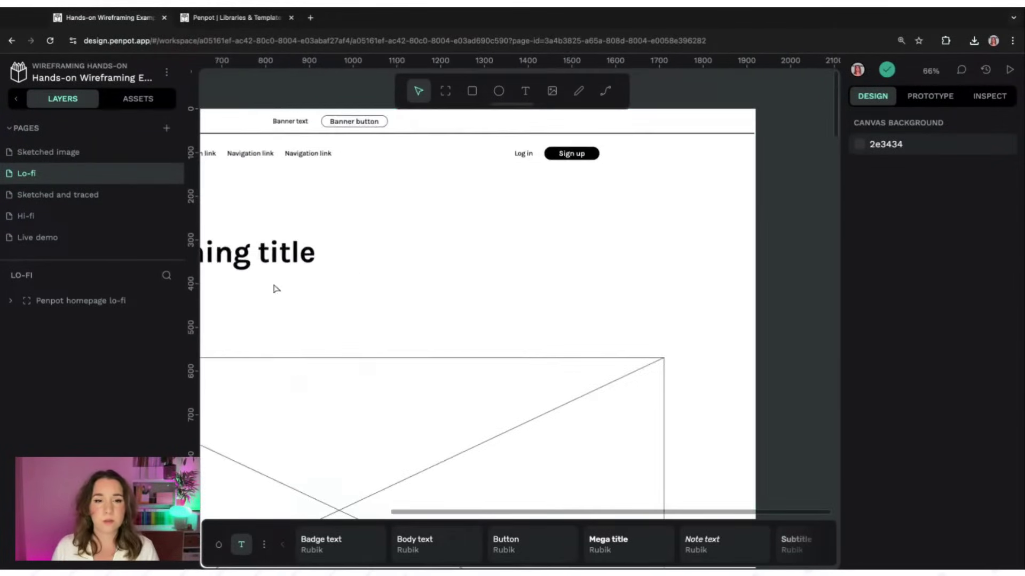
pyautogui.hscroll(-6, 425, 268)
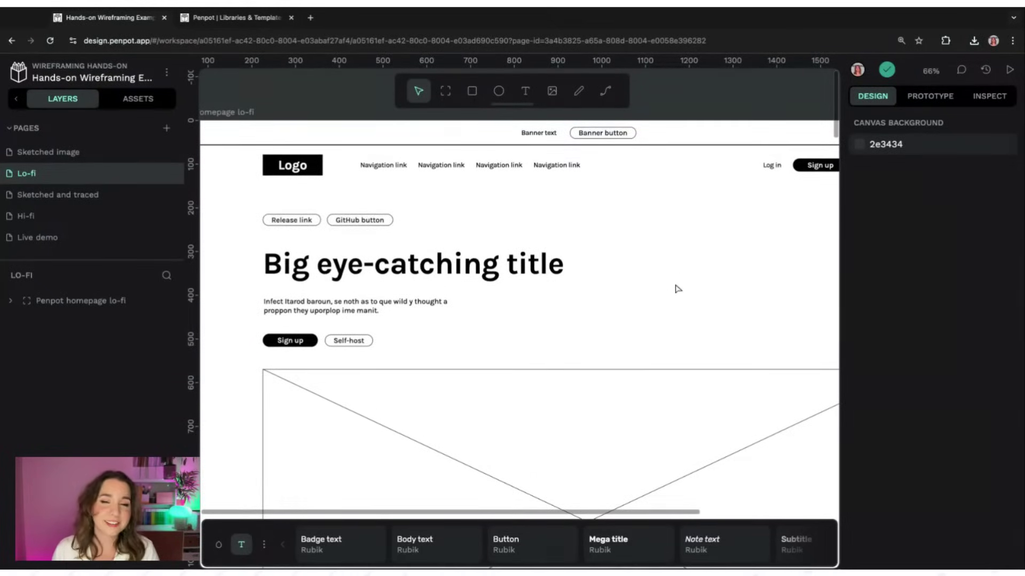
pyautogui.click(419, 265)
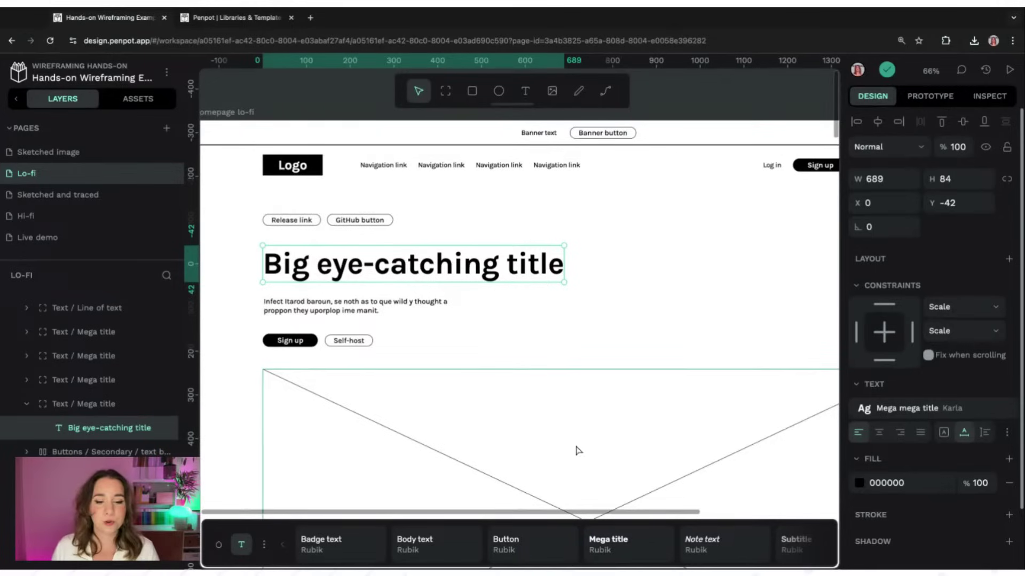
pyautogui.click(264, 544)
pyautogui.click(345, 510)
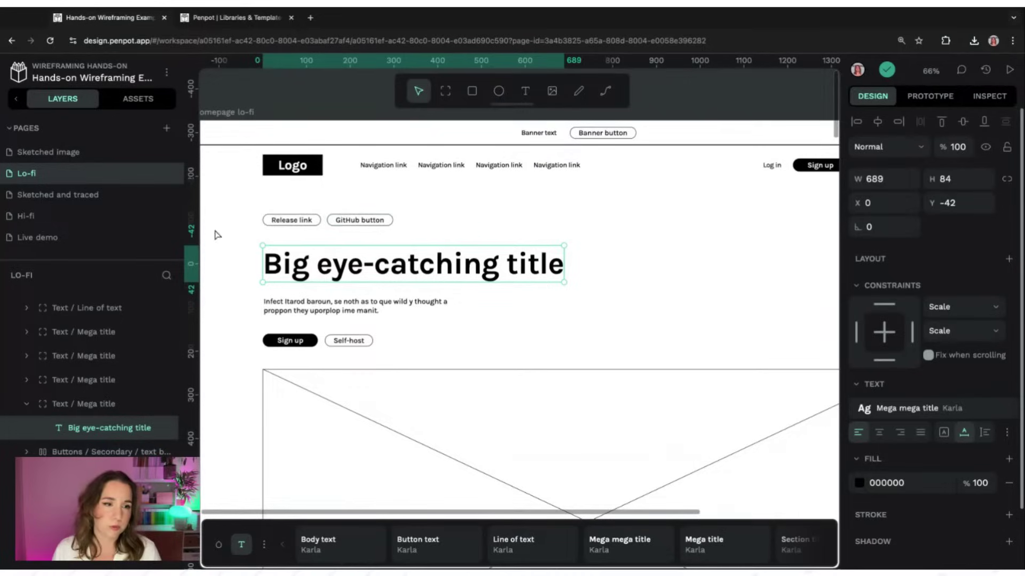
# With the "Big eye-catching title" text selected, list the local library's typographies in the assets and collapse the typography palette
pyautogui.click(249, 98)
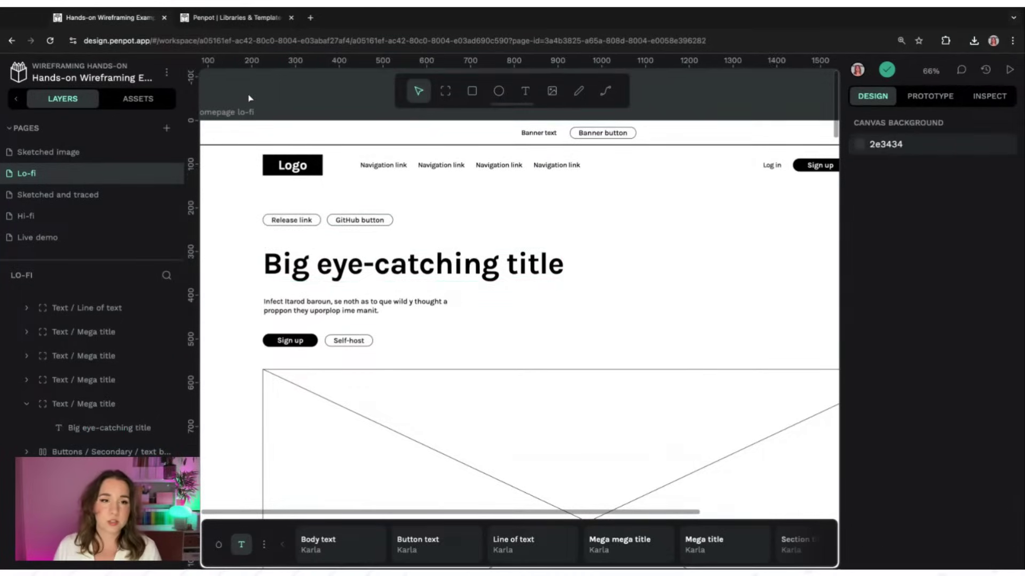
pyautogui.scroll(-3, 627, 209)
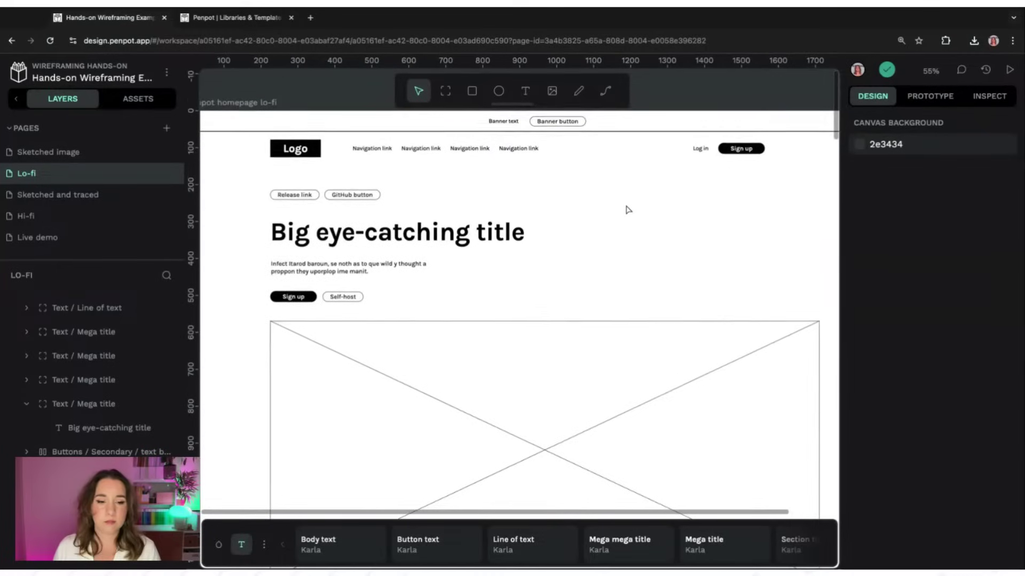
pyautogui.click(409, 229)
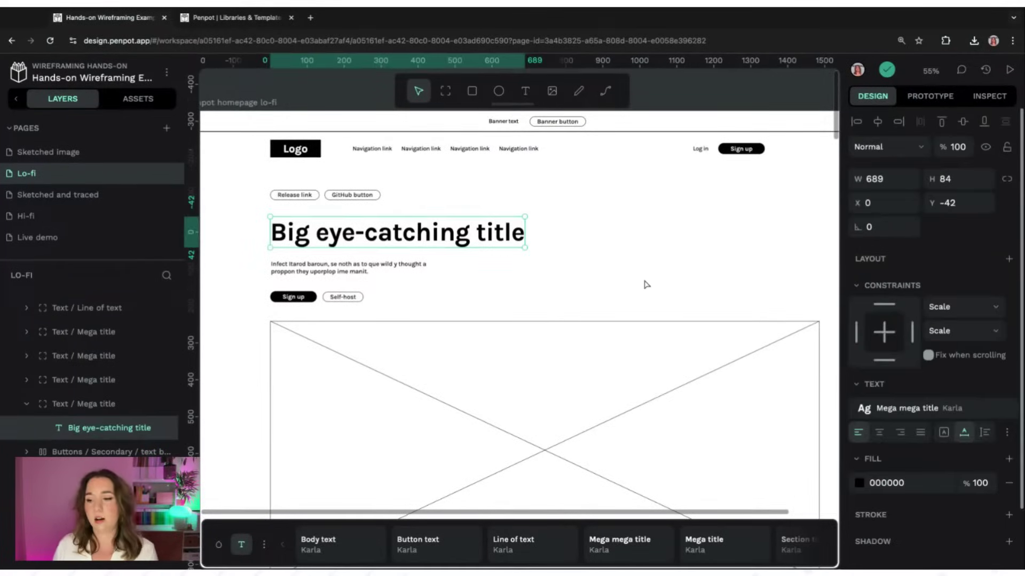
pyautogui.moveTo(979, 409)
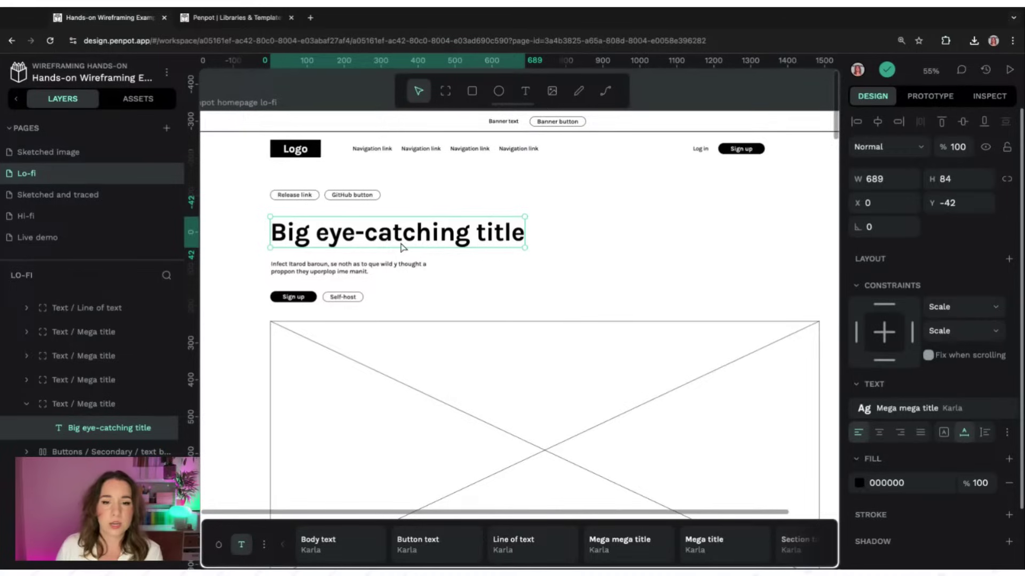
pyautogui.click(138, 98)
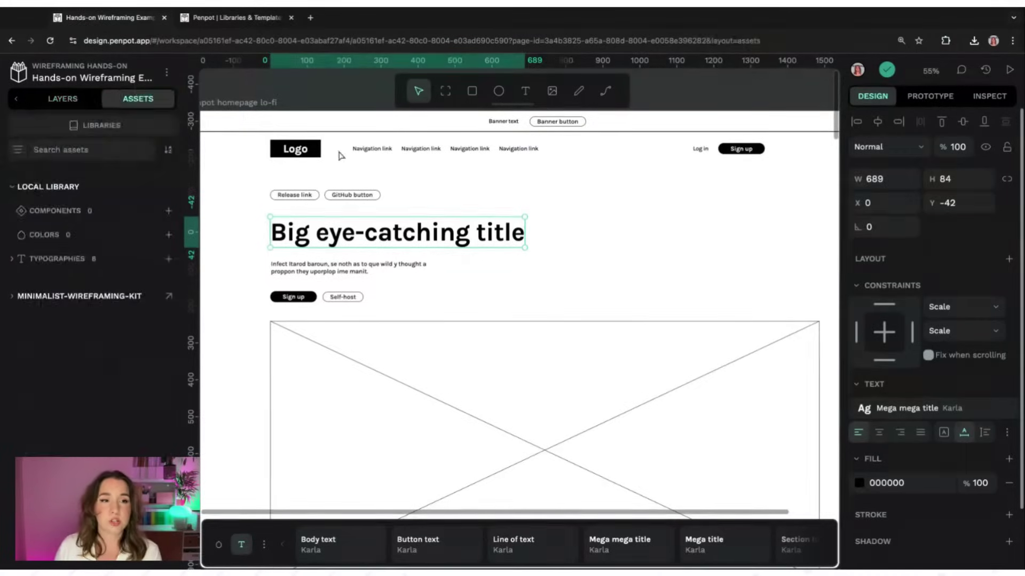
pyautogui.click(16, 260)
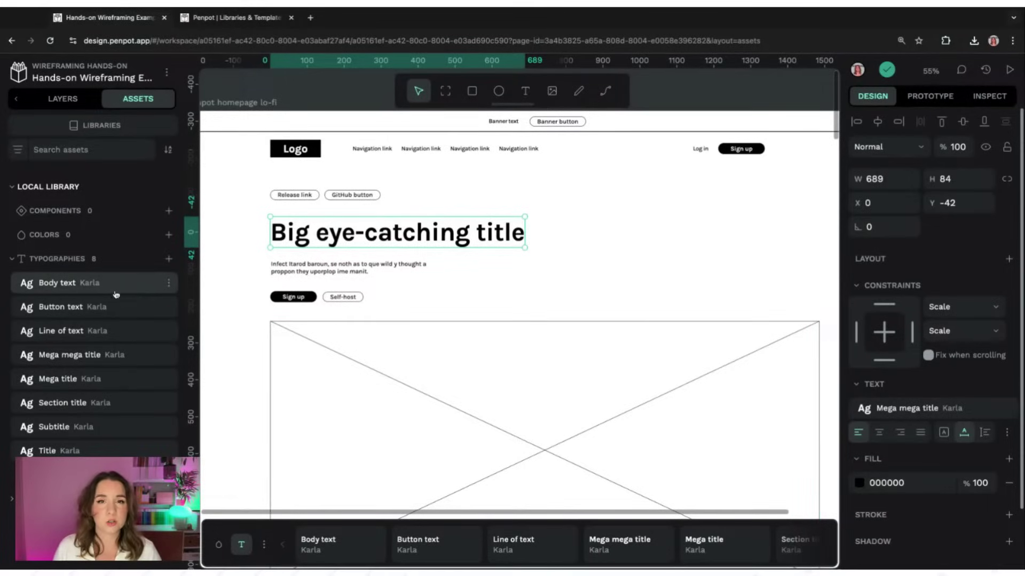
pyautogui.click(241, 546)
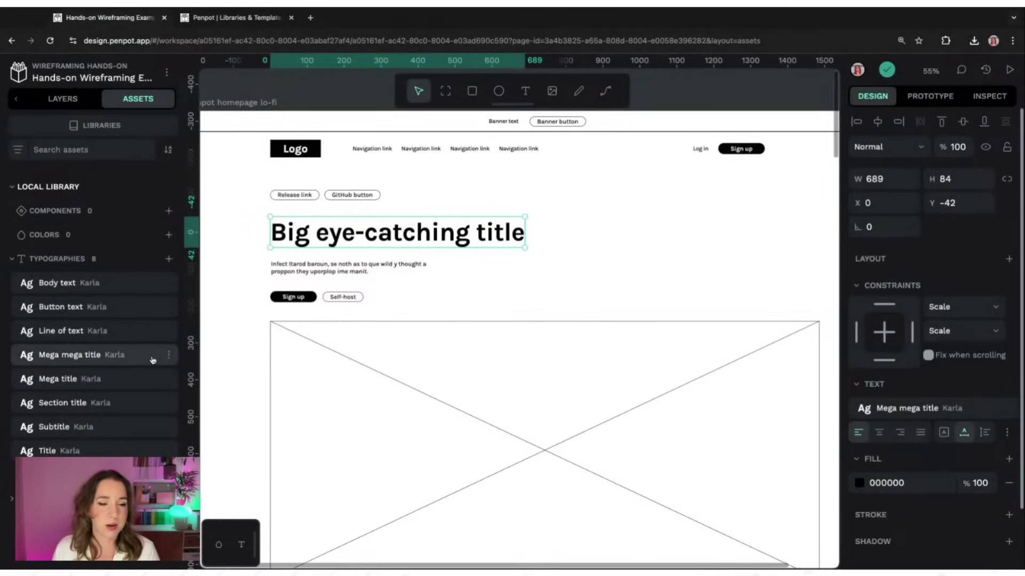
# Edit the "Mega mega title" typography to use the Comic Neue font with weight 700
pyautogui.click(171, 356)
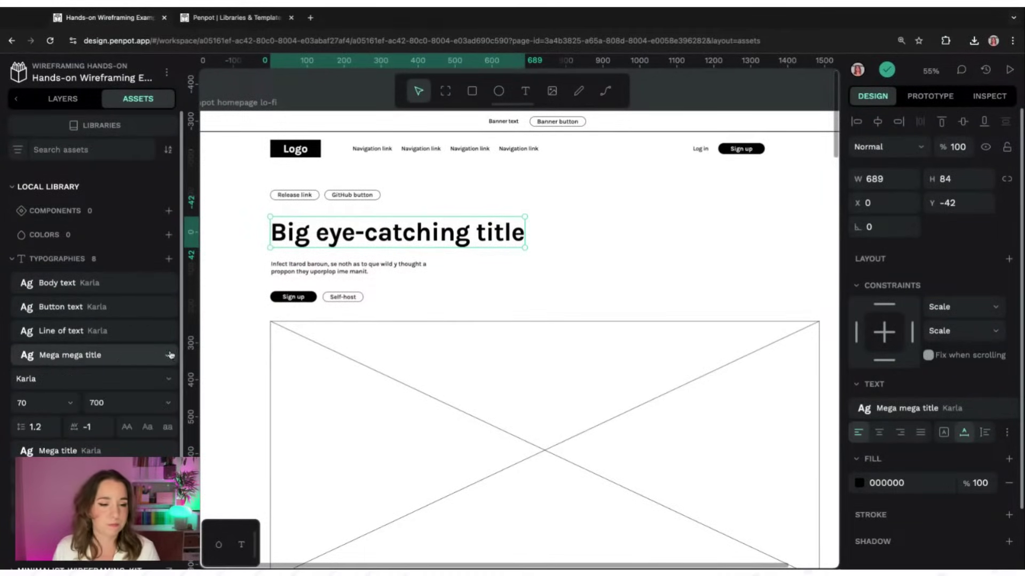
pyautogui.click(90, 380)
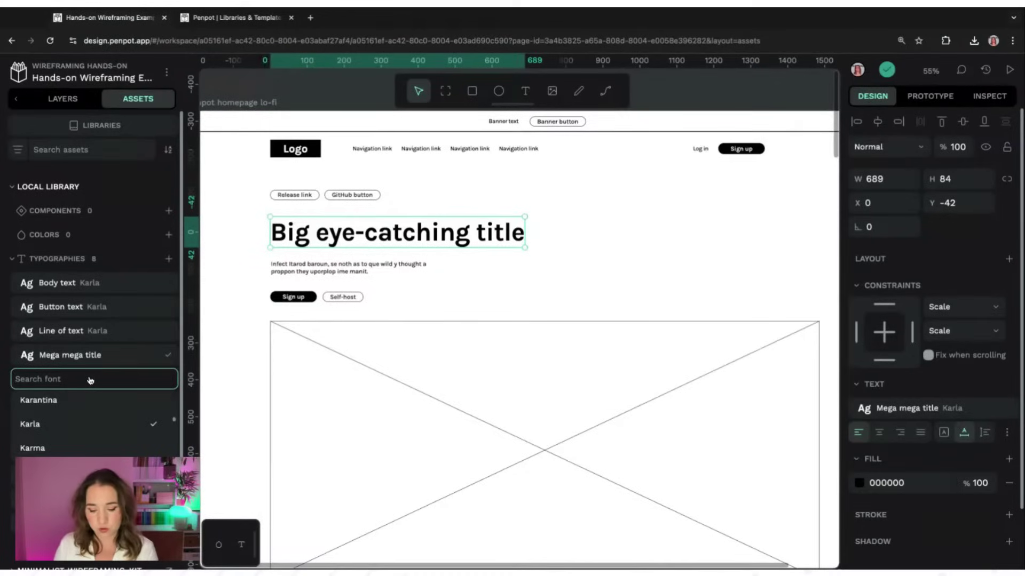
pyautogui.write('comic')
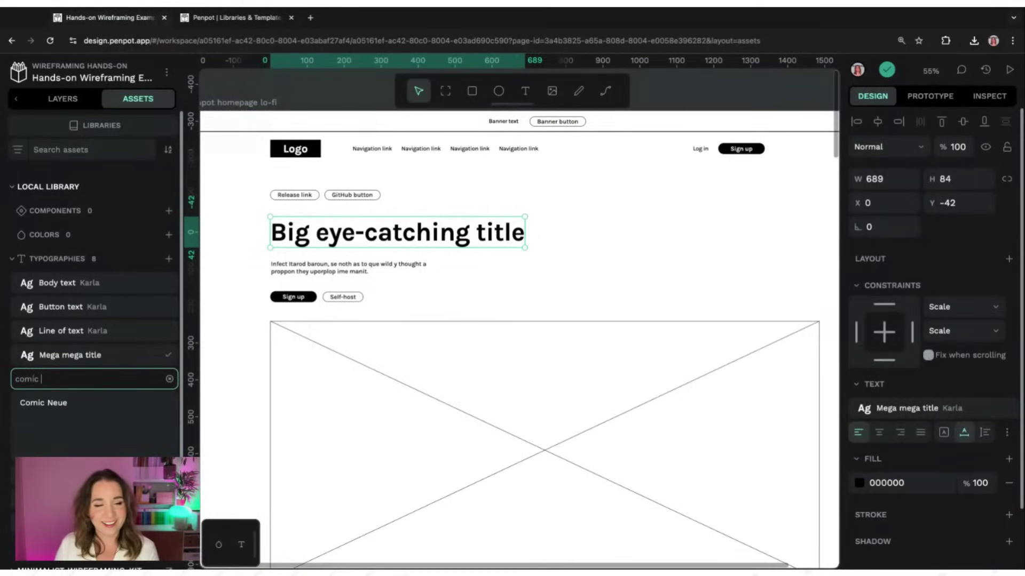
pyautogui.click(43, 403)
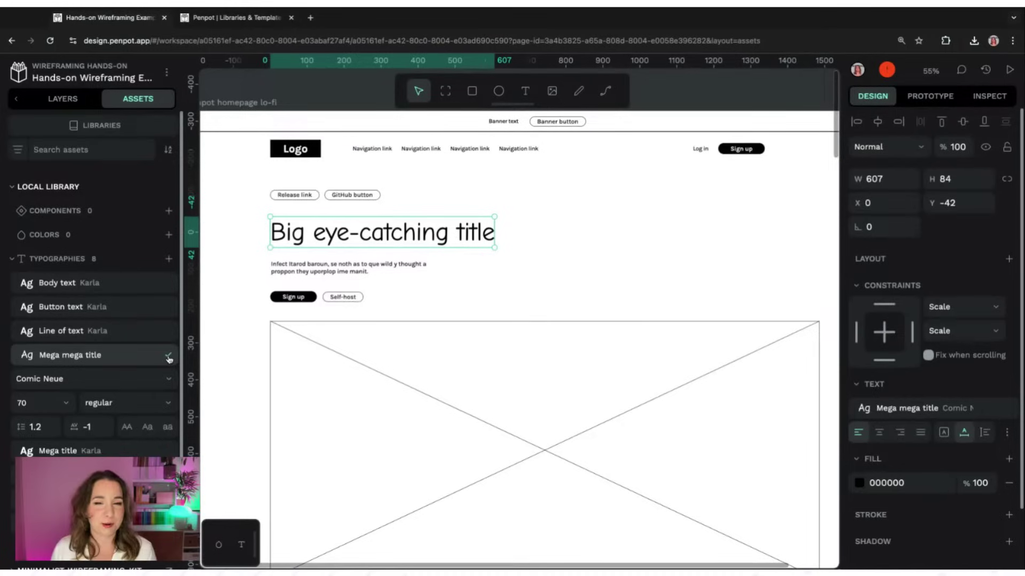
pyautogui.click(107, 405)
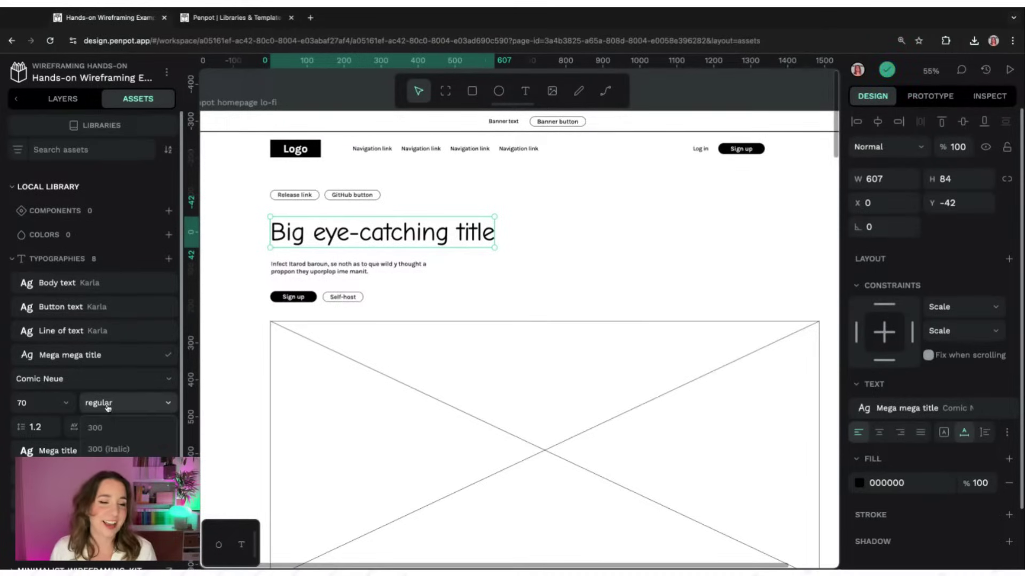
pyautogui.click(107, 512)
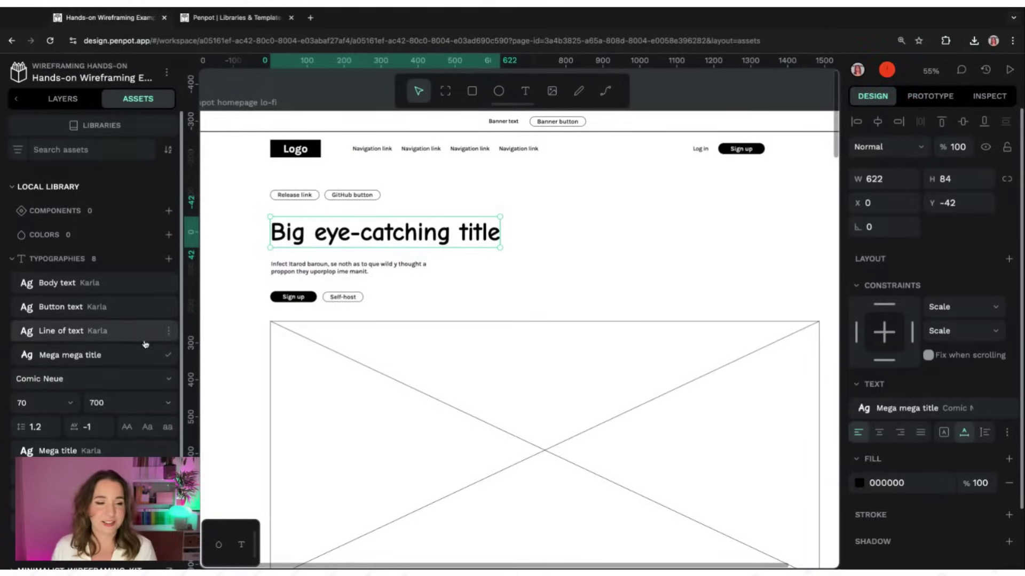
pyautogui.click(170, 357)
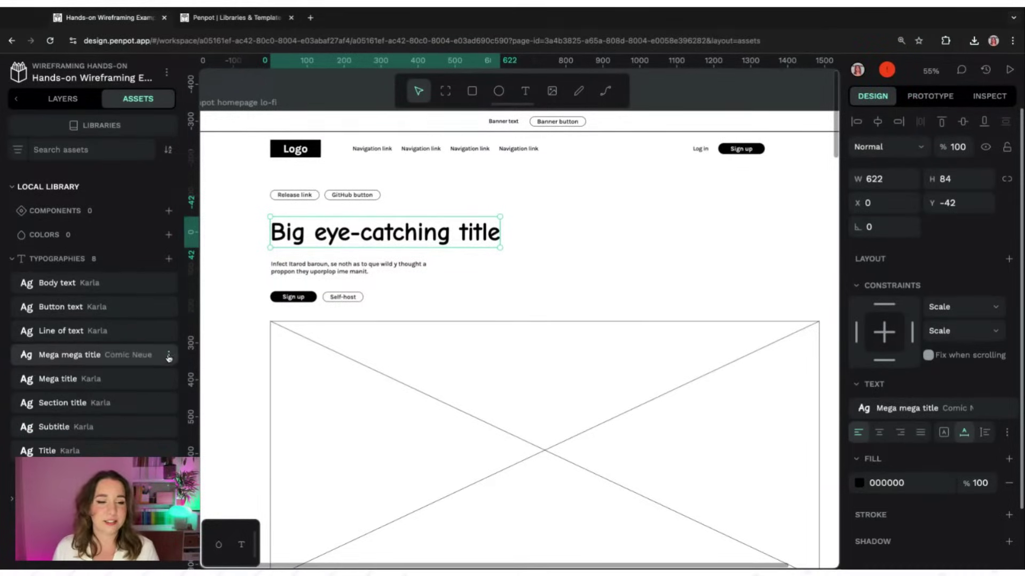
# Change the "Body text" typography's font to Comic Neue in the local library
pyautogui.click(168, 284)
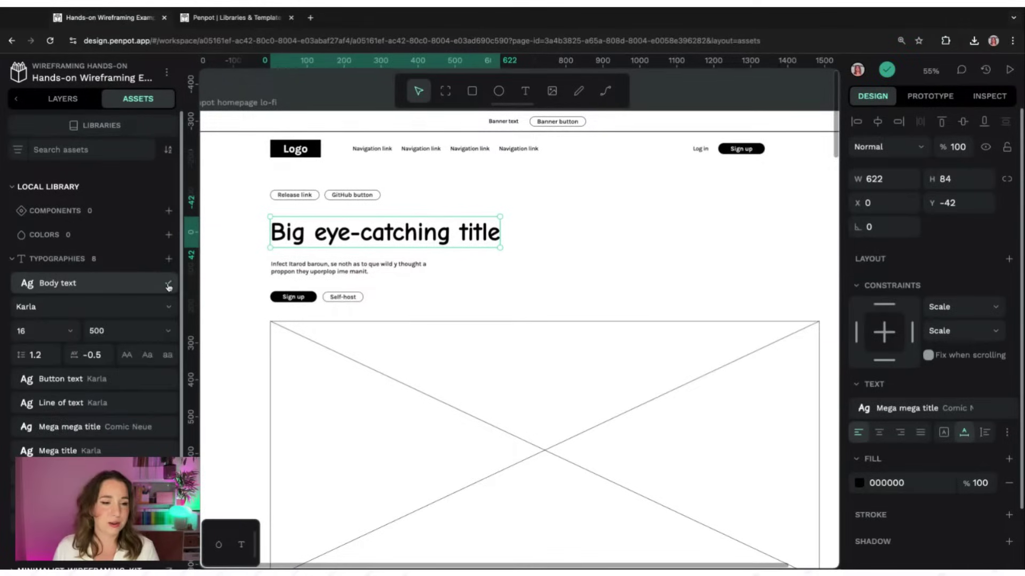
pyautogui.click(107, 306)
pyautogui.write('comic')
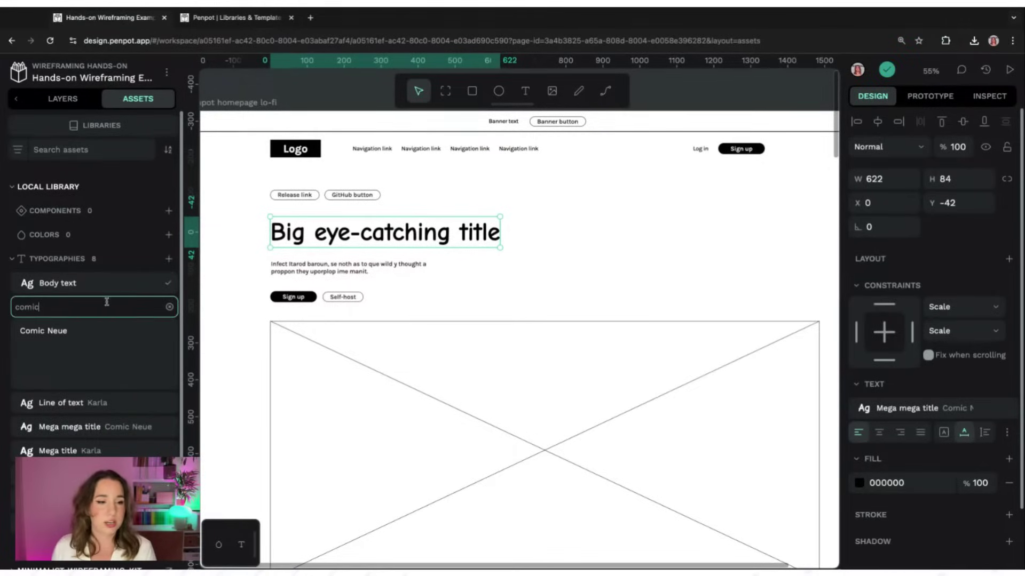
pyautogui.click(75, 332)
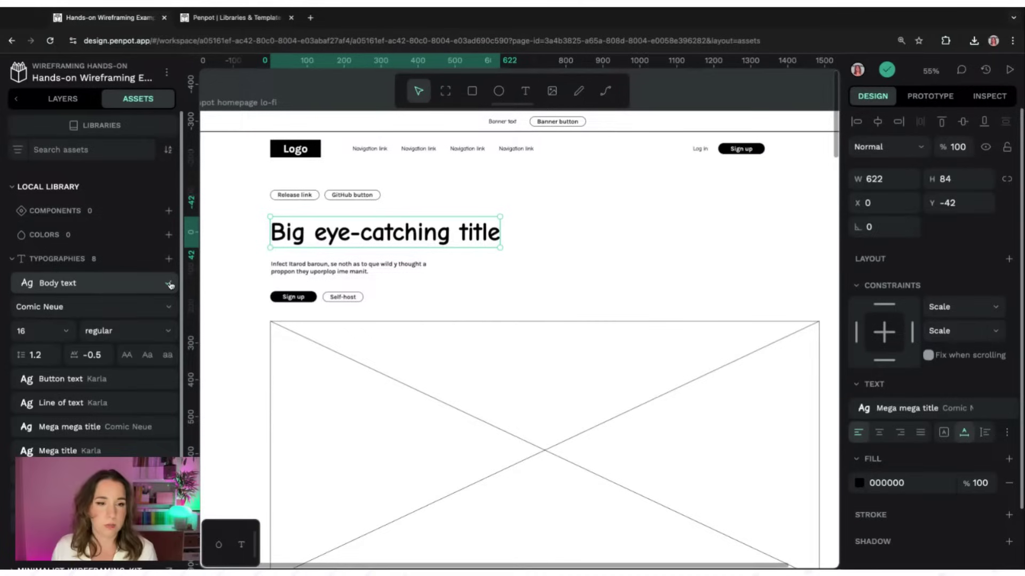
pyautogui.click(75, 308)
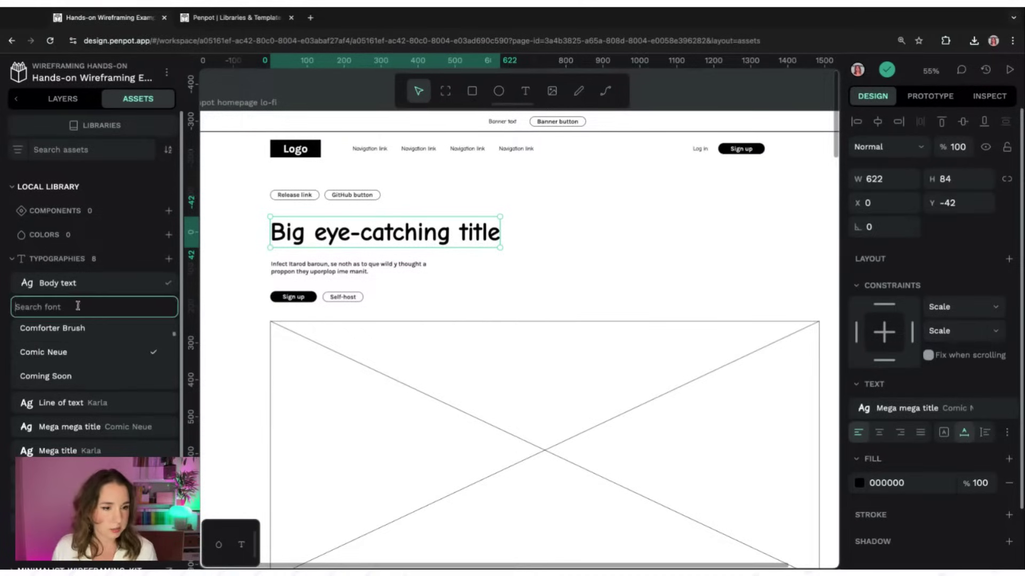
pyautogui.click(80, 352)
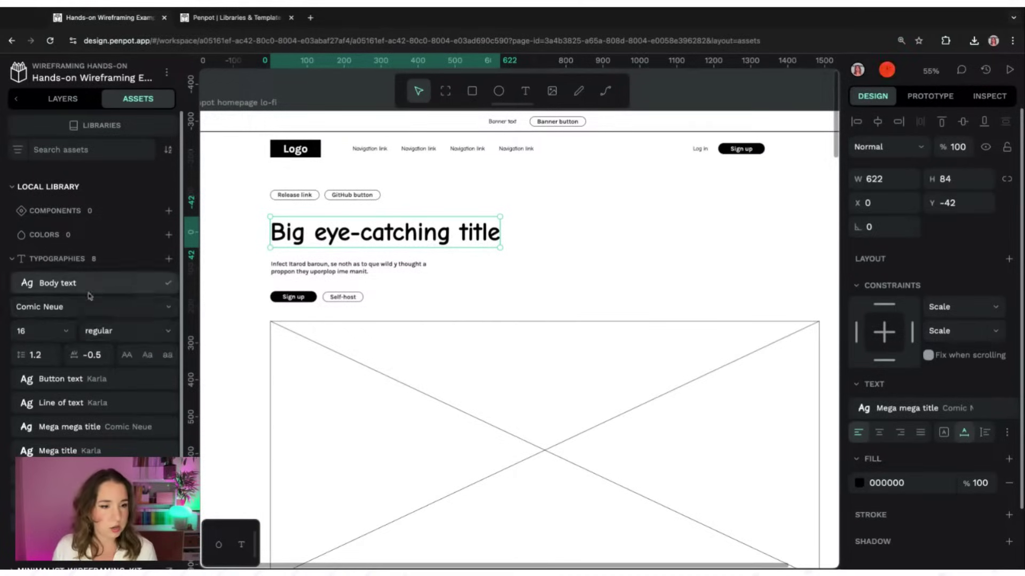
pyautogui.click(168, 284)
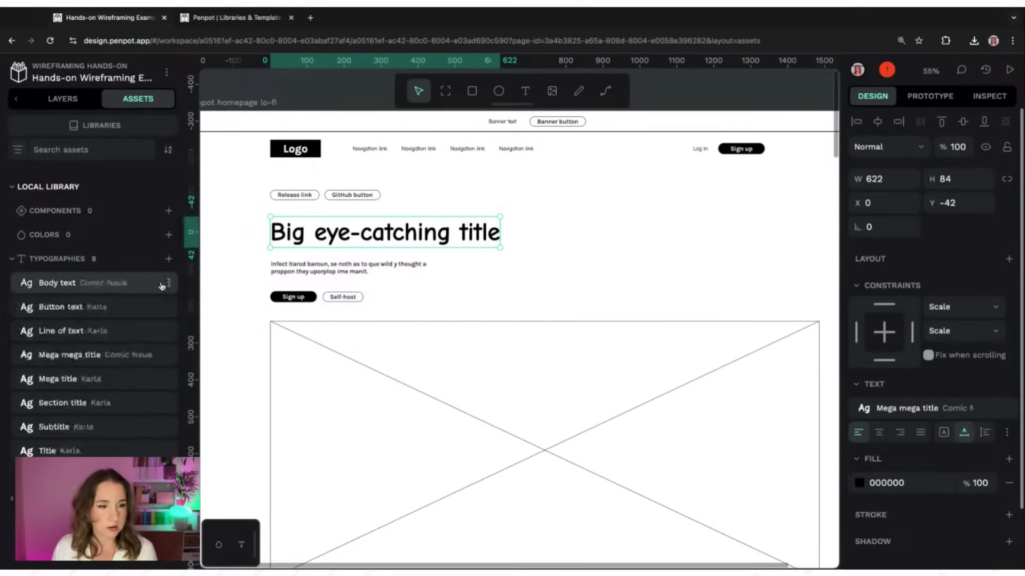
# Edit the "Button text" typography to use the Comic Neue font in a bold weight
pyautogui.click(167, 308)
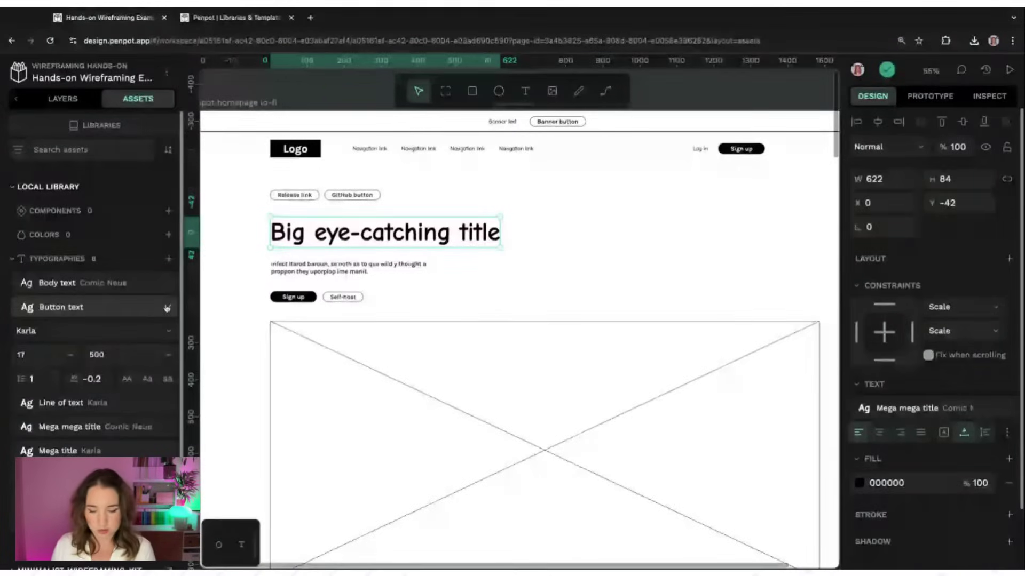
pyautogui.click(90, 331)
pyautogui.write('comic')
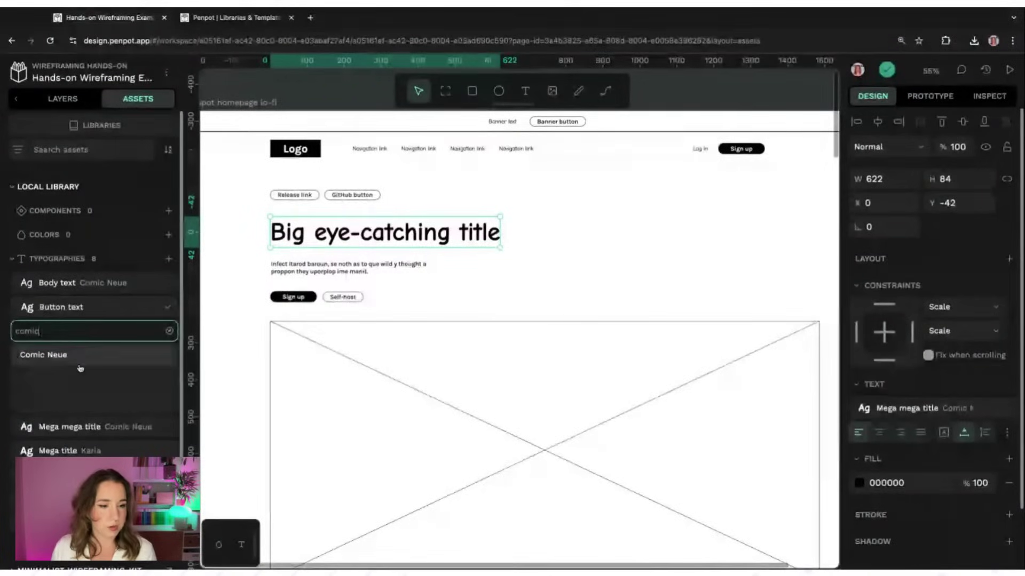
pyautogui.click(44, 355)
pyautogui.click(143, 355)
pyautogui.scroll(-2, 140, 421)
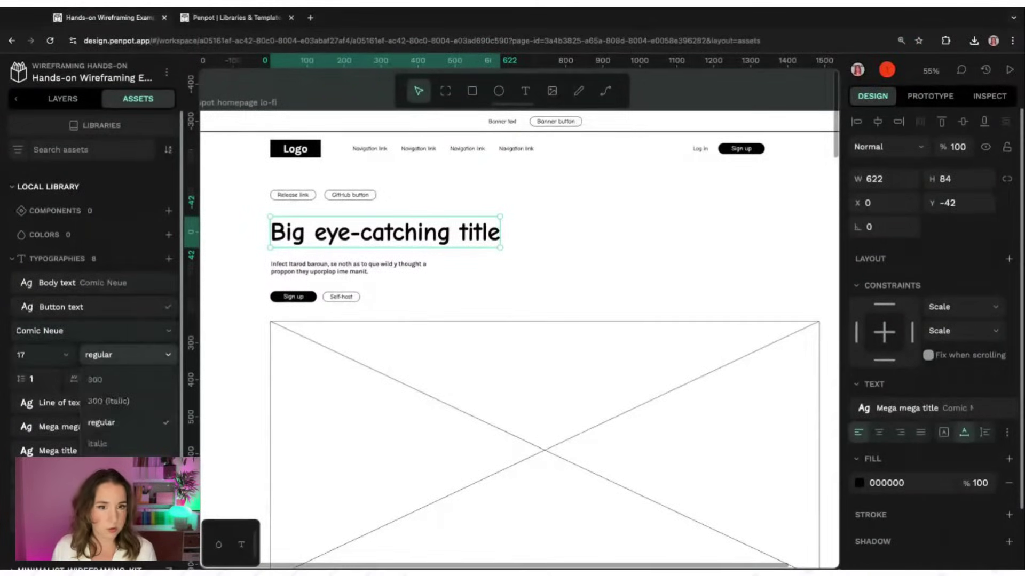
pyautogui.click(128, 422)
pyautogui.click(167, 309)
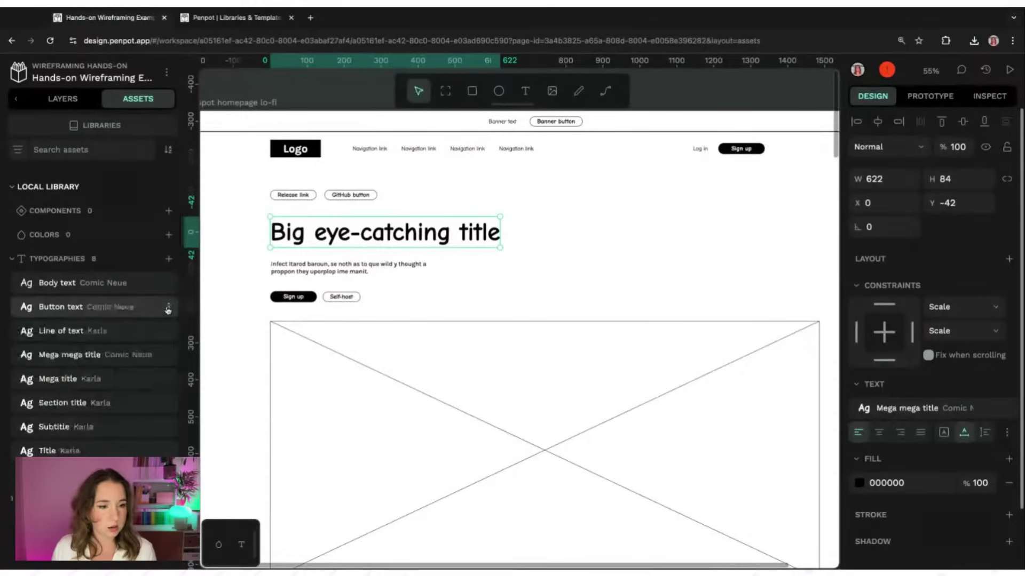
# Change the "Line of text" typography's font to Comic Neue
pyautogui.click(142, 332)
pyautogui.click(169, 333)
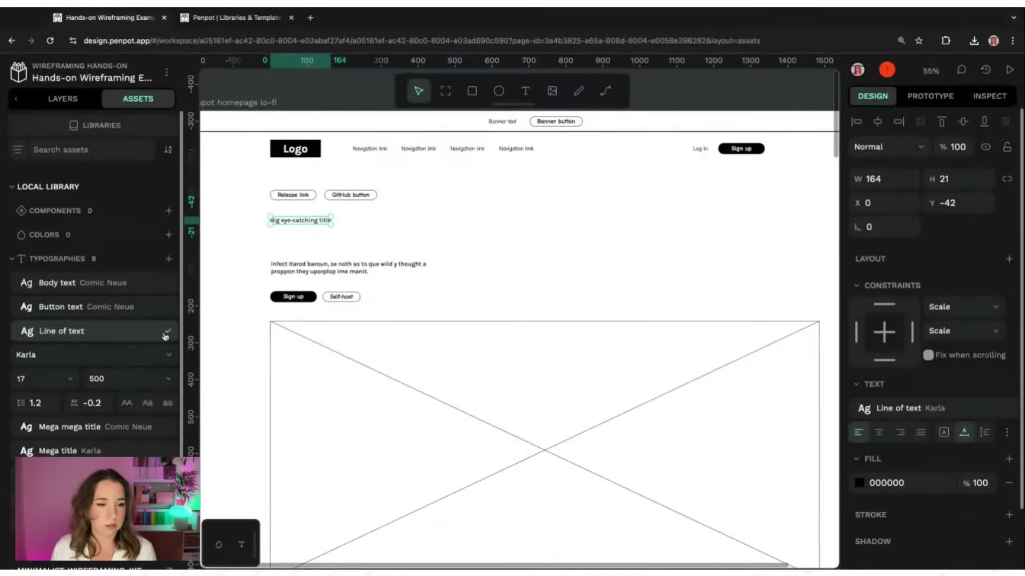
pyautogui.click(130, 352)
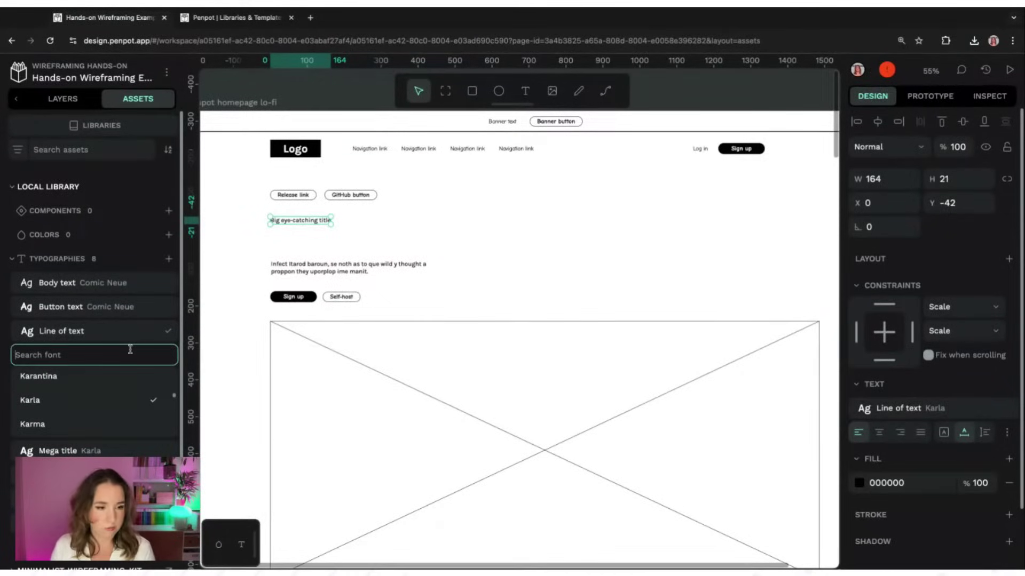
pyautogui.write('comic')
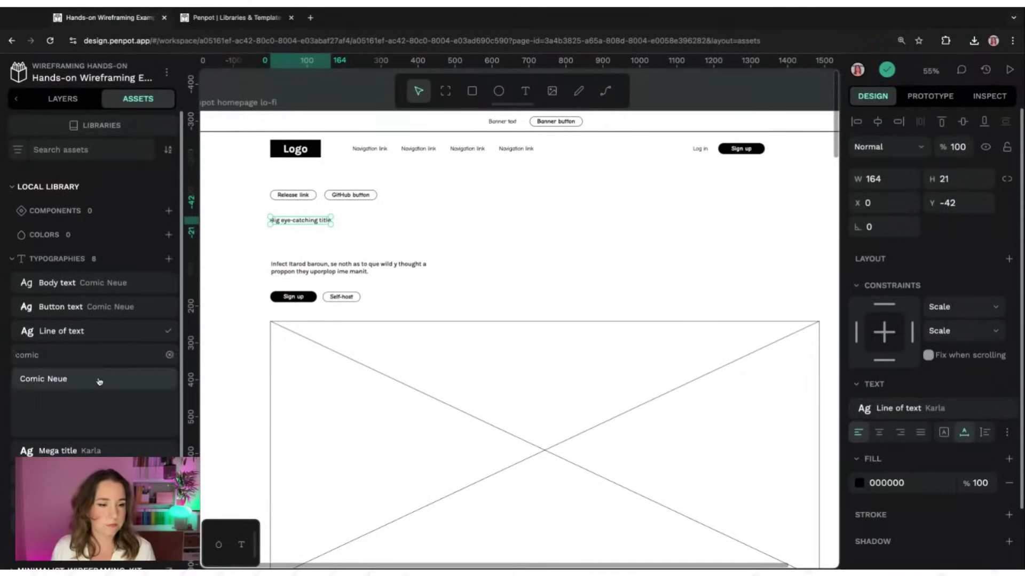
pyautogui.click(99, 381)
pyautogui.click(167, 331)
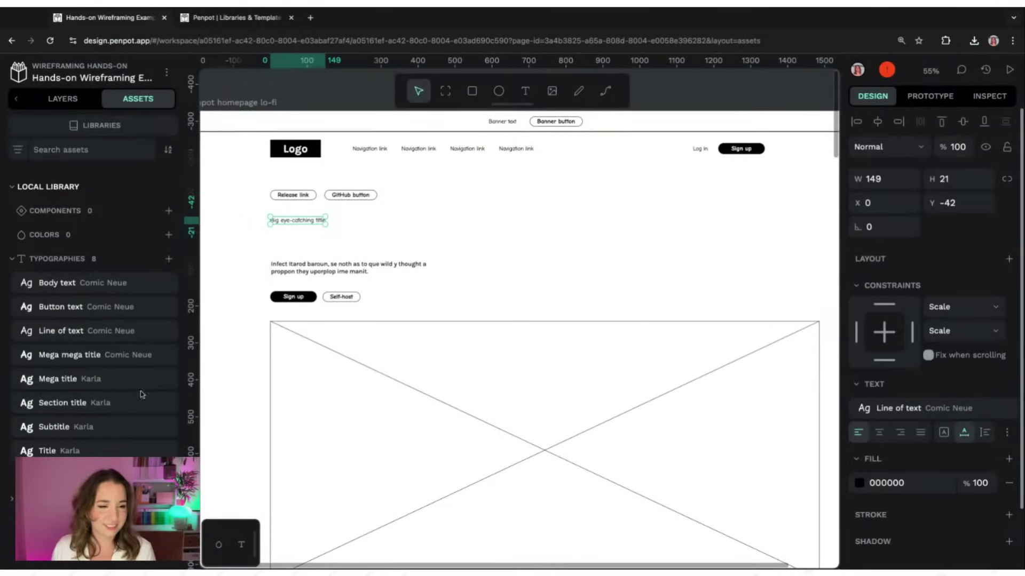
# Set the "Mega title" typography's font to Comic Neue with weight 700
pyautogui.click(170, 379)
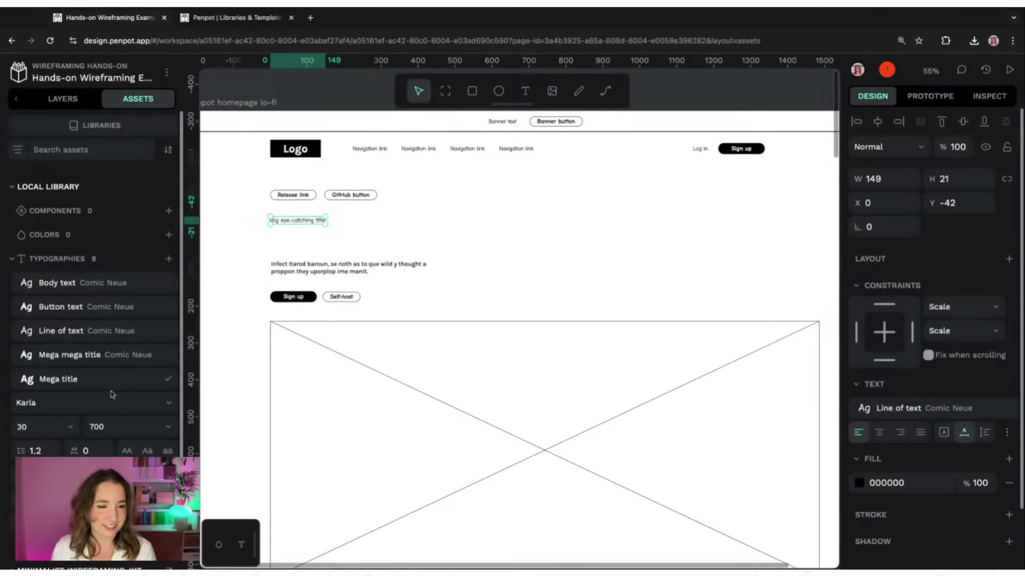
pyautogui.click(168, 407)
pyautogui.write('comi')
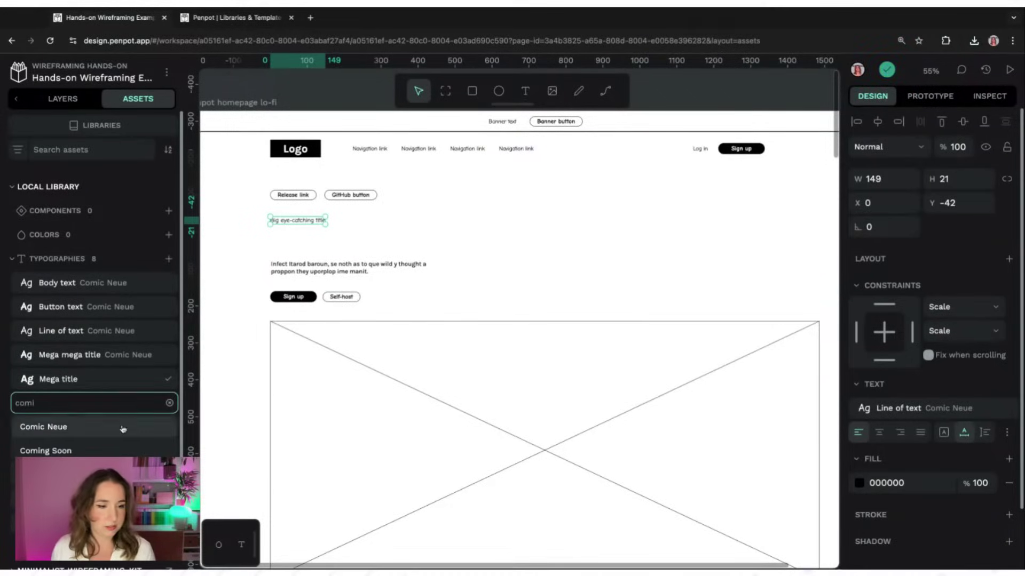
pyautogui.click(123, 427)
pyautogui.click(128, 427)
pyautogui.click(128, 381)
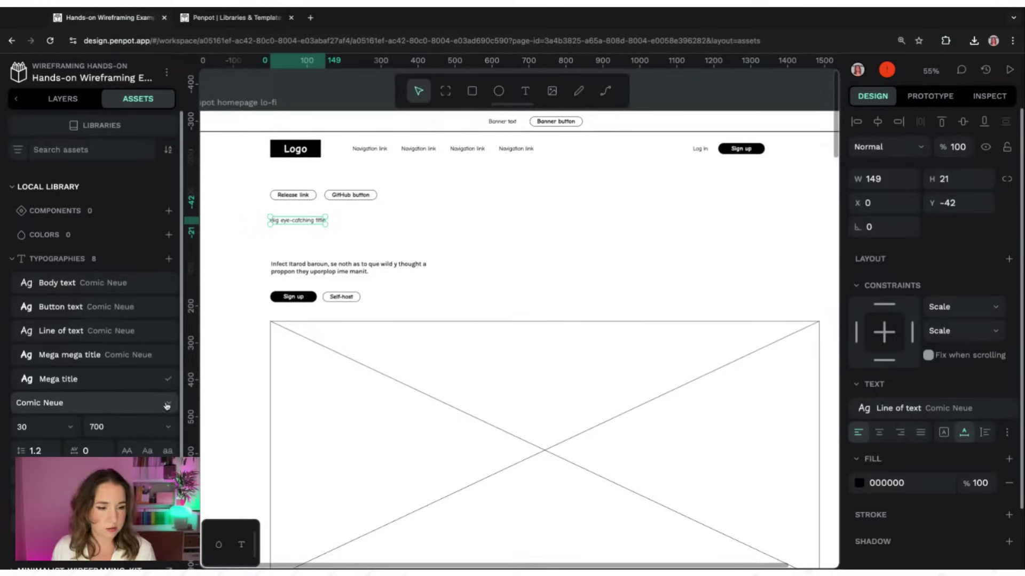
# Set the "Section title" typography's font to Comic Neue with weight 700 in the local library
pyautogui.click(168, 379)
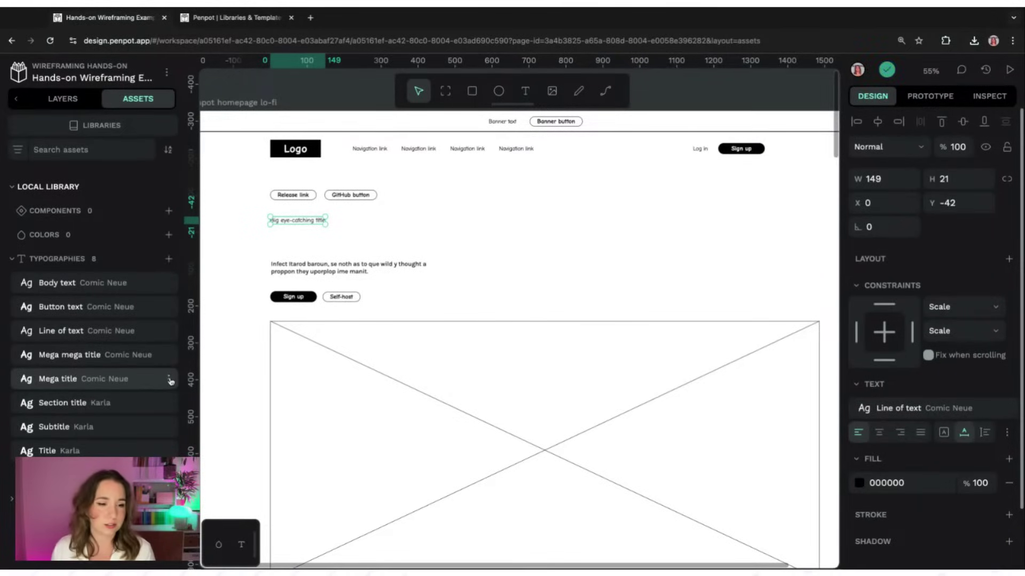
pyautogui.click(169, 403)
pyautogui.click(155, 425)
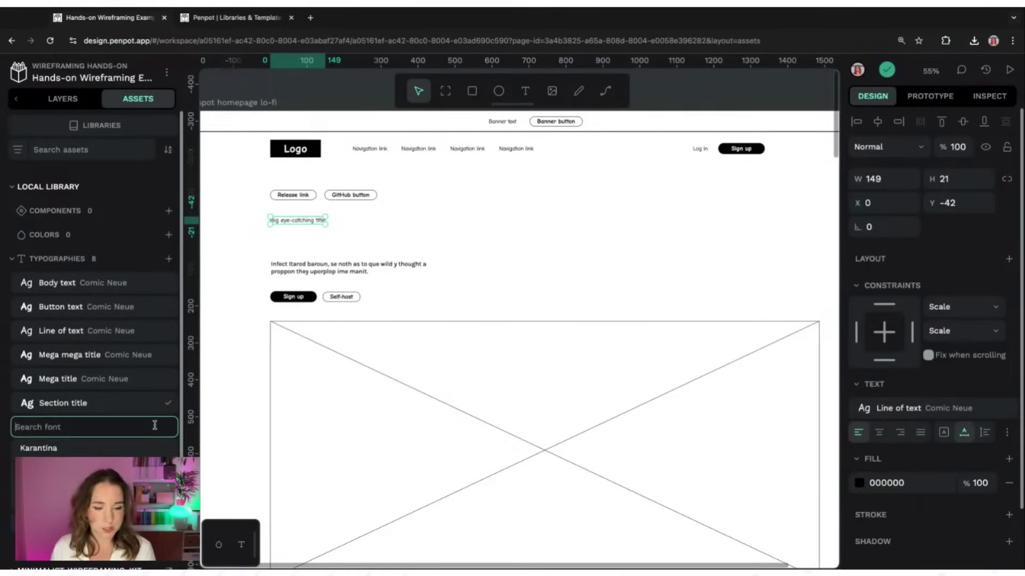
pyautogui.write('comic')
pyautogui.click(144, 448)
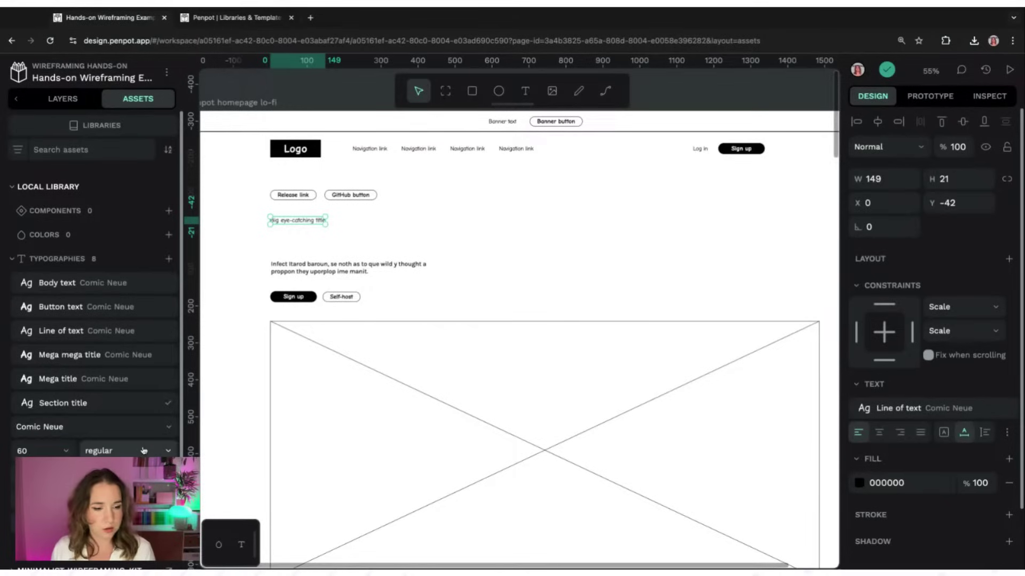
pyautogui.click(143, 449)
pyautogui.click(139, 404)
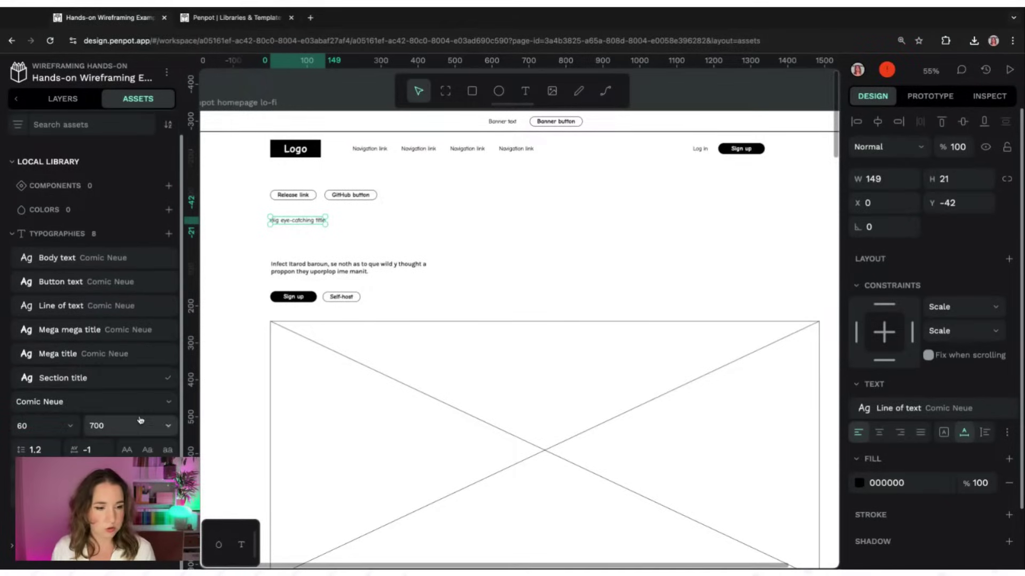
pyautogui.click(168, 378)
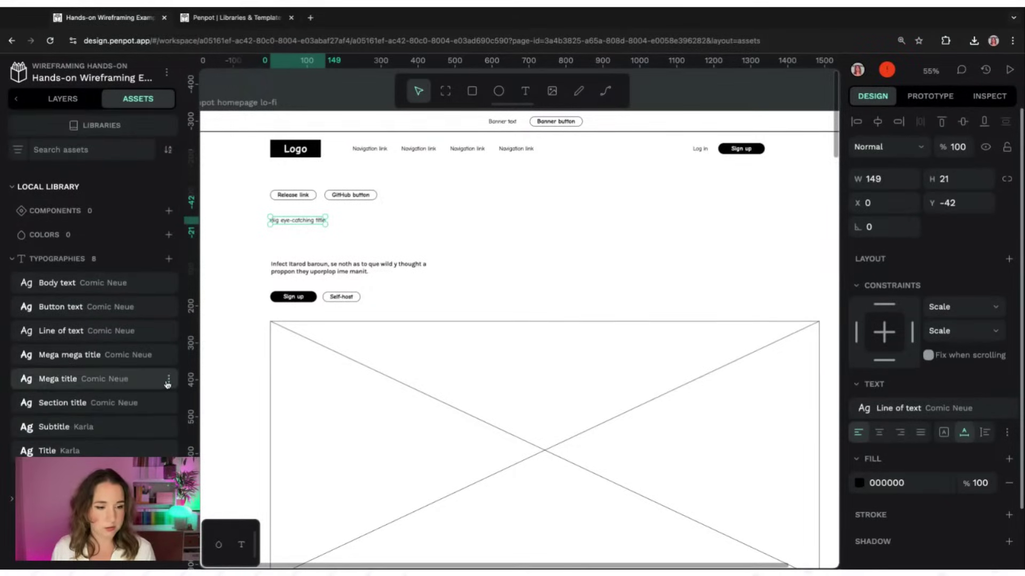
# Change the "Subtitle" typography's font to Comic Neue
pyautogui.click(168, 430)
pyautogui.click(90, 424)
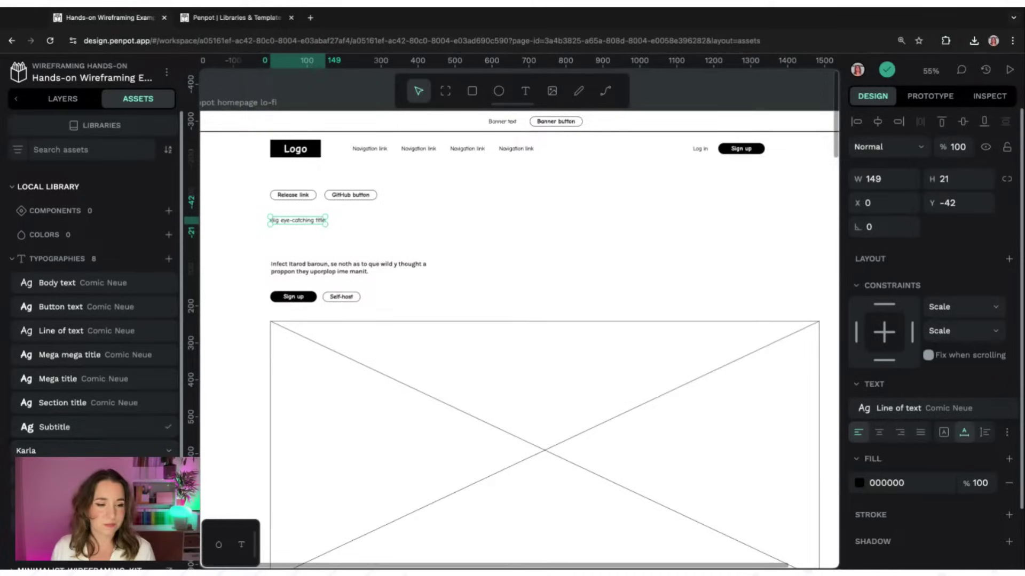
pyautogui.click(113, 447)
pyautogui.write('comic')
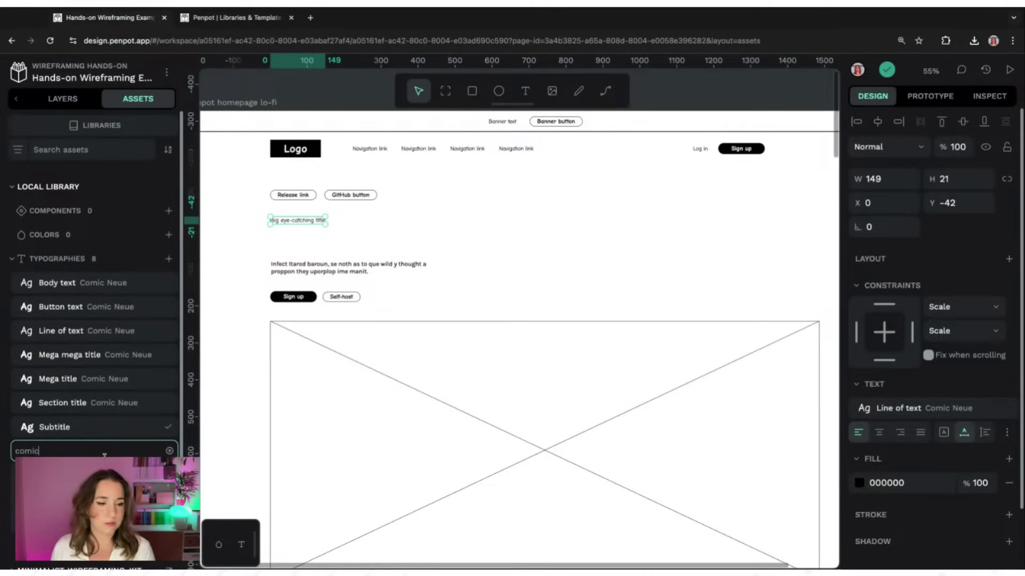
pyautogui.press('Return')
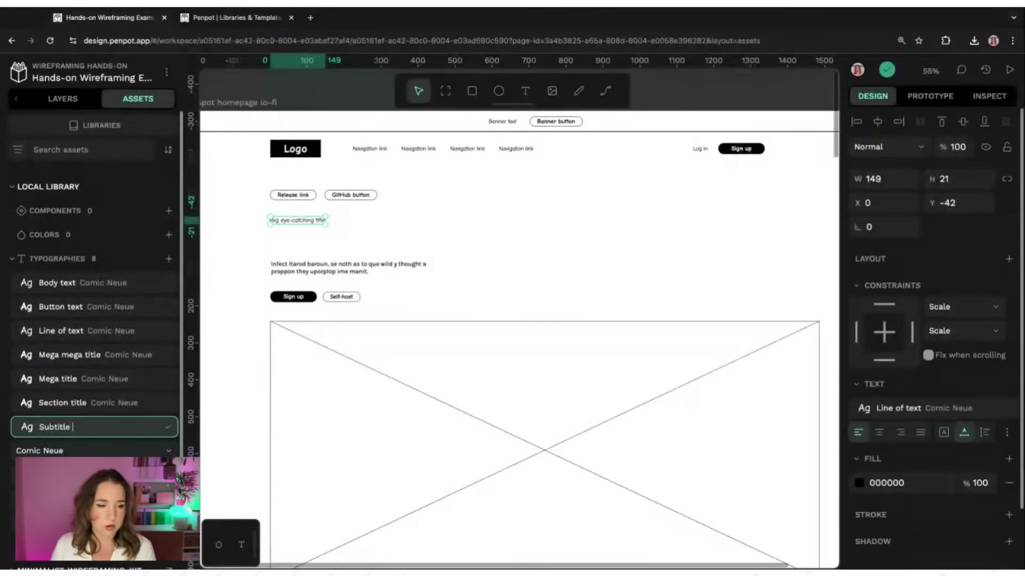
# Rename the "Subtitle" typography to "Big Subtitle"
pyautogui.hotkey('ctrl', 'a')
pyautogui.write('Bi')
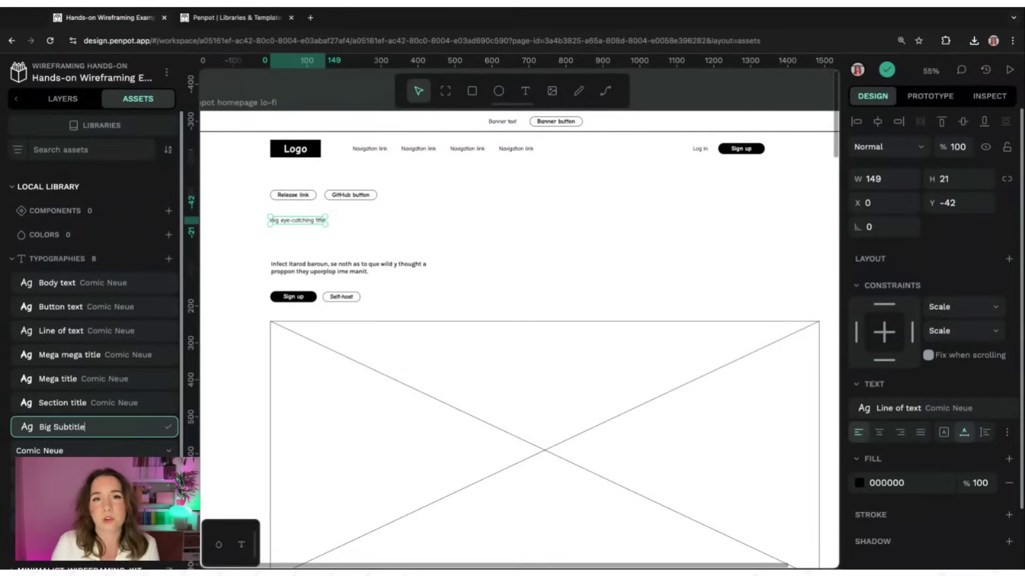
pyautogui.click(168, 427)
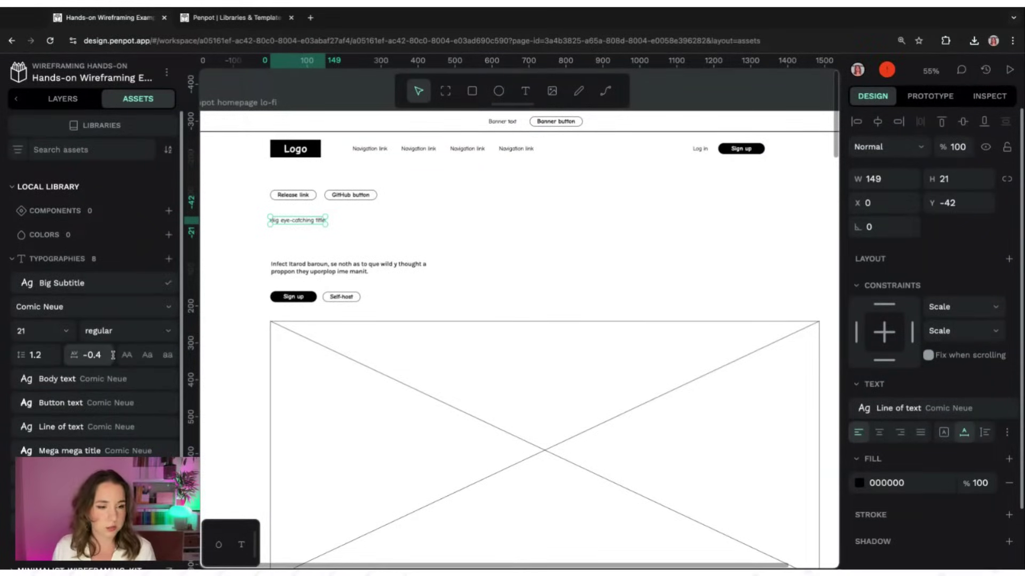
# Set the "Big Subtitle" typography's font weight to 700 and finish editing it
pyautogui.click(167, 332)
pyautogui.click(167, 332)
pyautogui.click(167, 332)
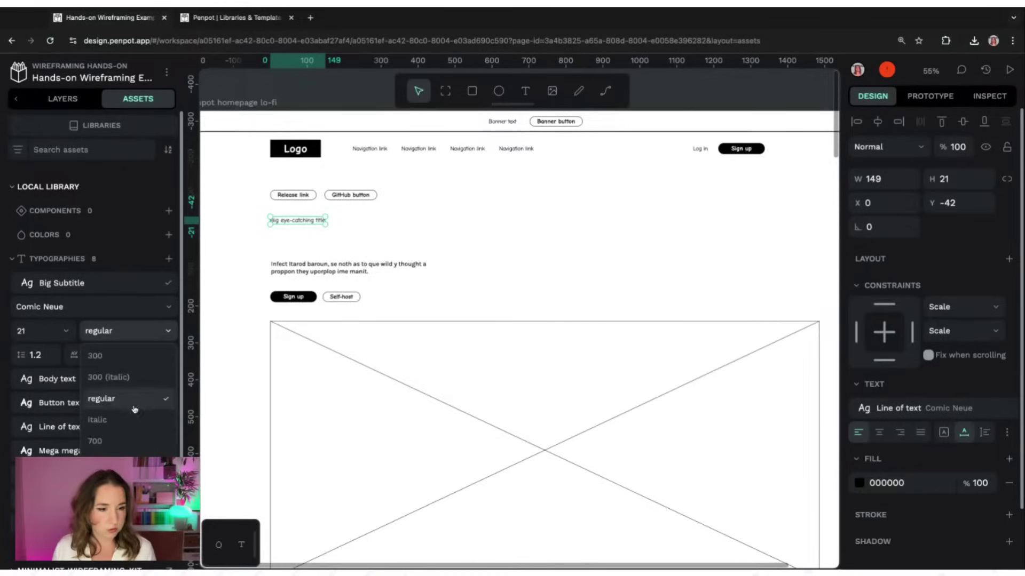
pyautogui.click(106, 424)
pyautogui.click(165, 286)
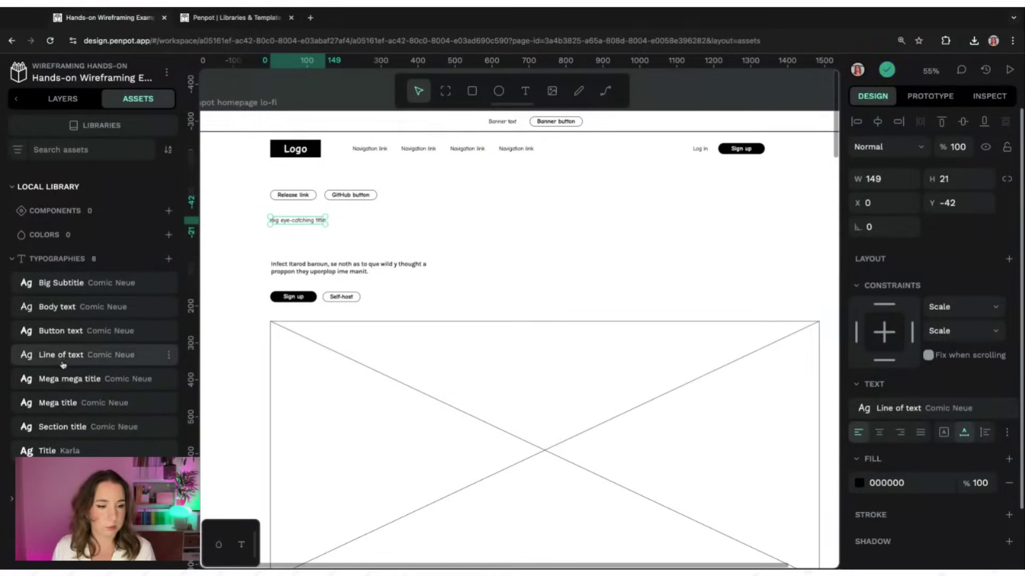
# Change the "Title" typography's font to Comic Neue
pyautogui.click(168, 451)
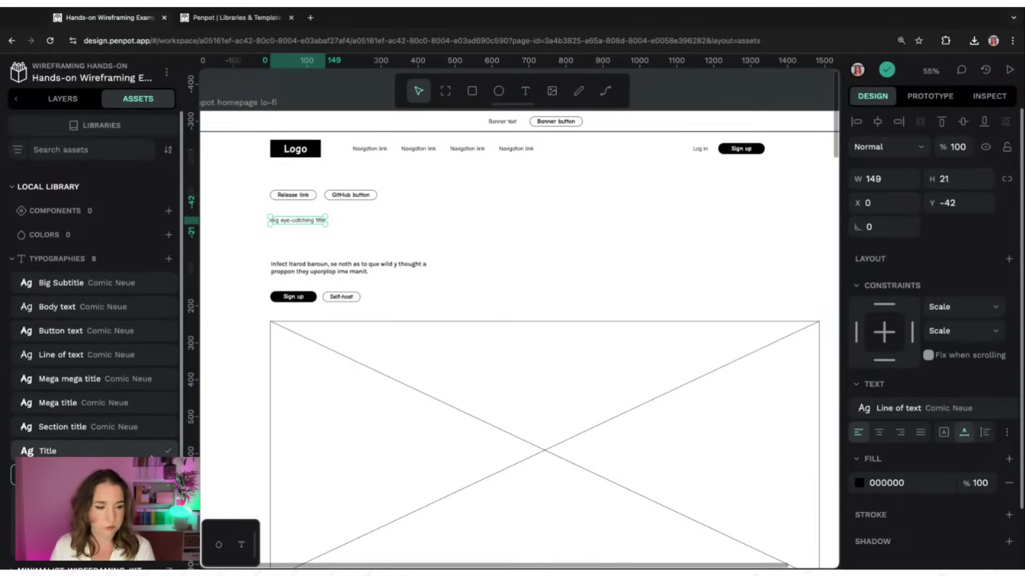
pyautogui.click(128, 473)
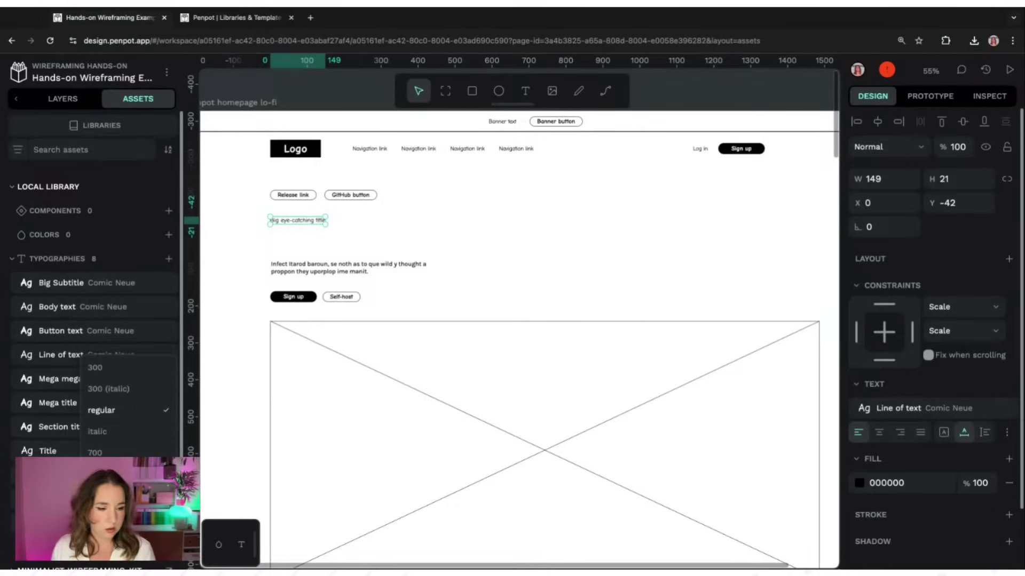
pyautogui.click(101, 410)
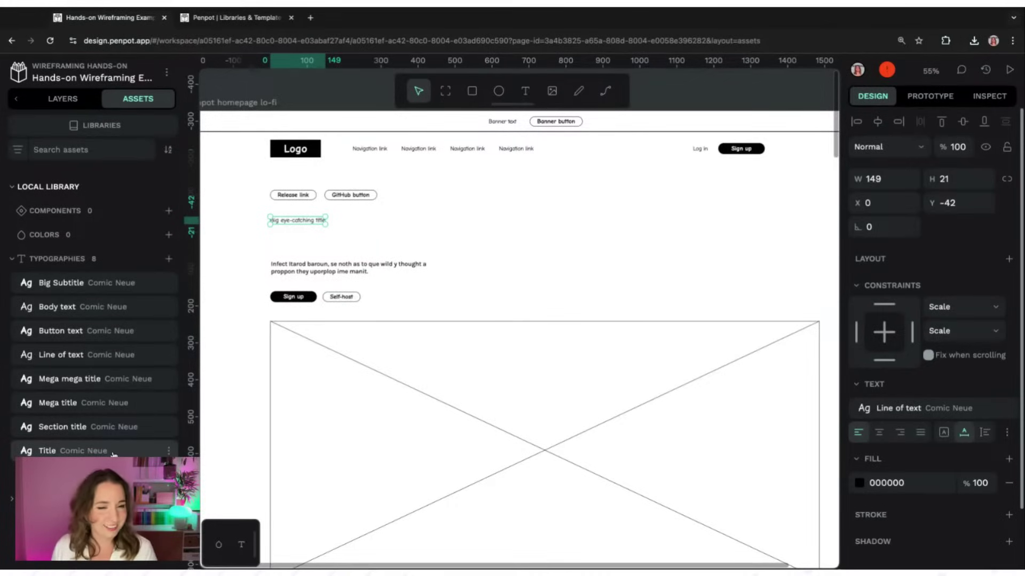
pyautogui.doubleClick(140, 381)
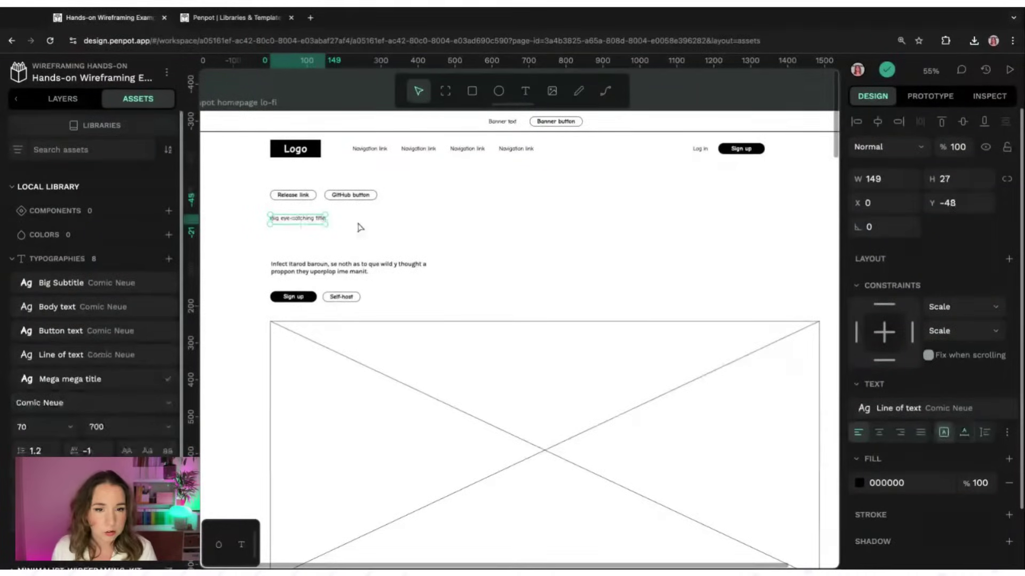
pyautogui.hotkey('ctrl', 'z')
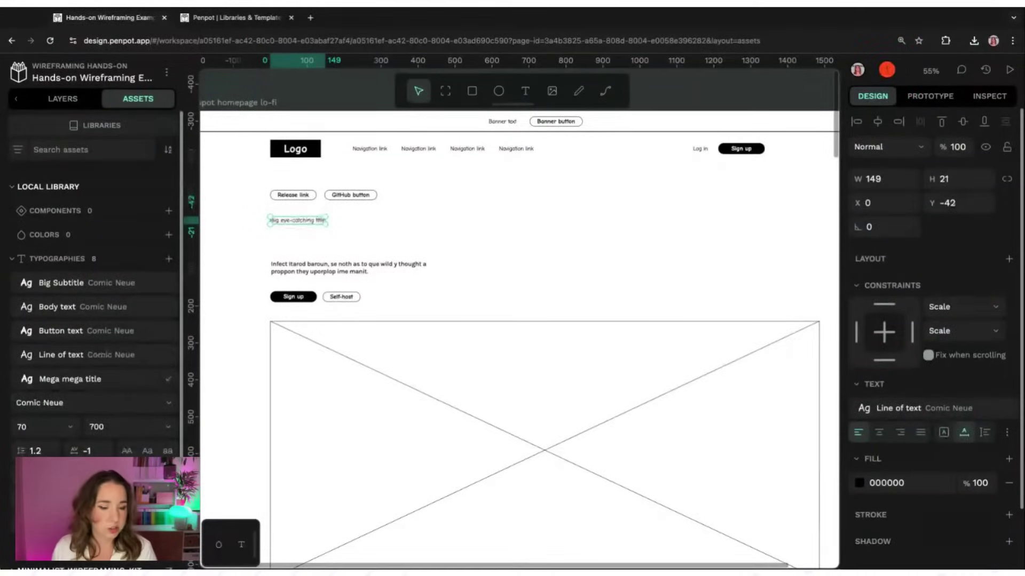
pyautogui.press('Escape')
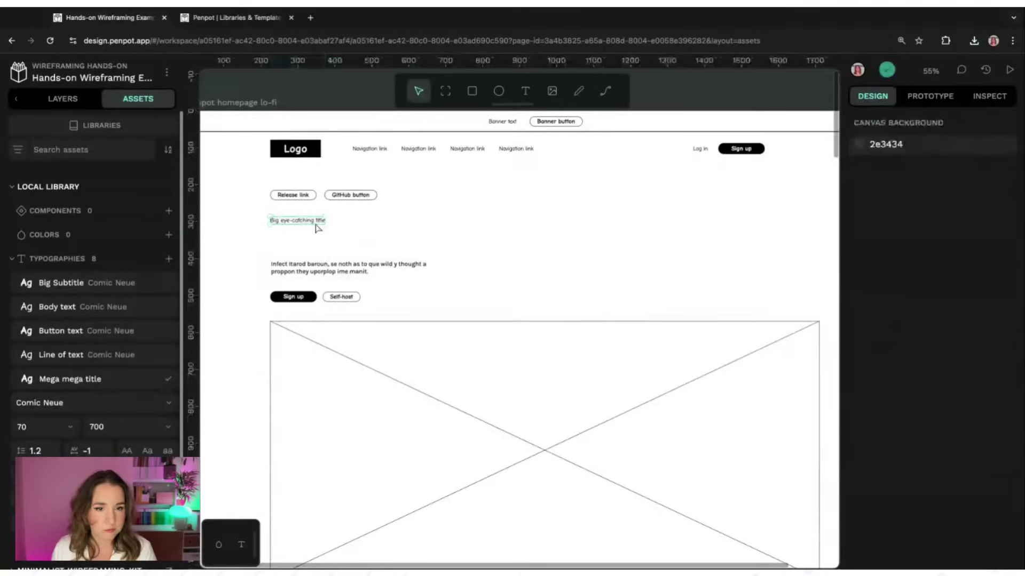
# Apply the "Mega mega title" typography to the "Big eye-catching title" text on the homepage wireframe
pyautogui.click(317, 226)
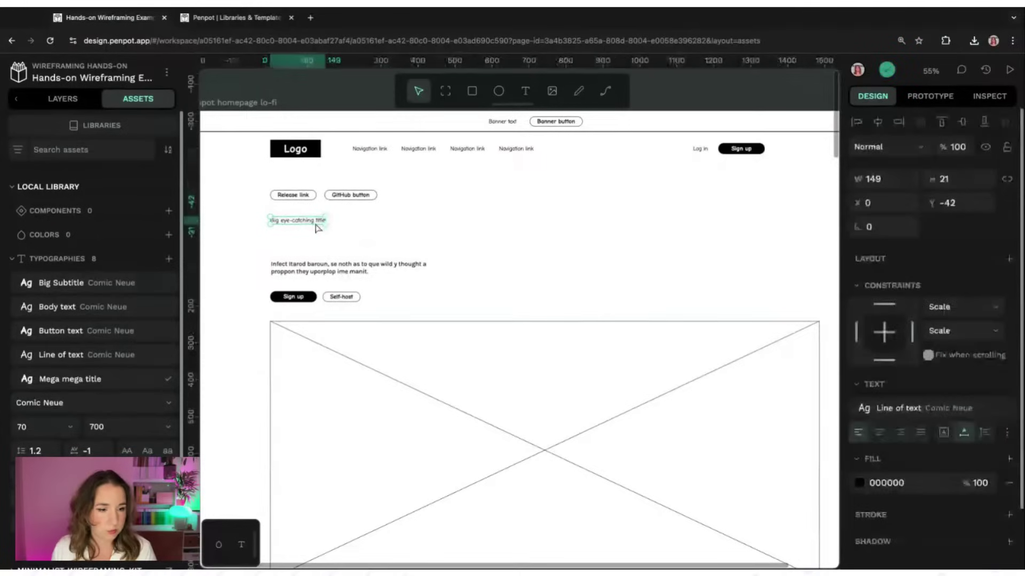
pyautogui.click(241, 544)
pyautogui.click(694, 545)
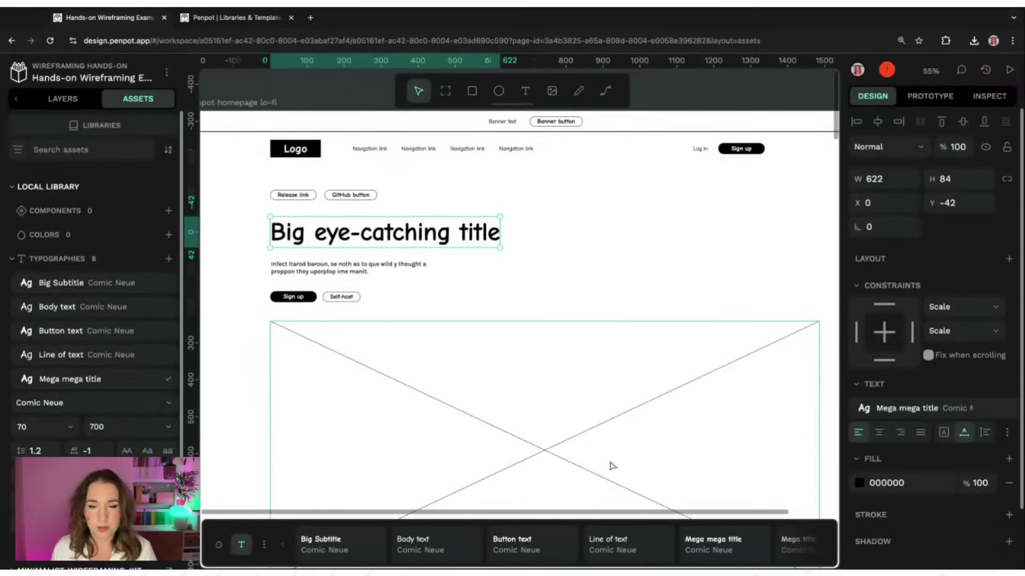
pyautogui.press('Escape')
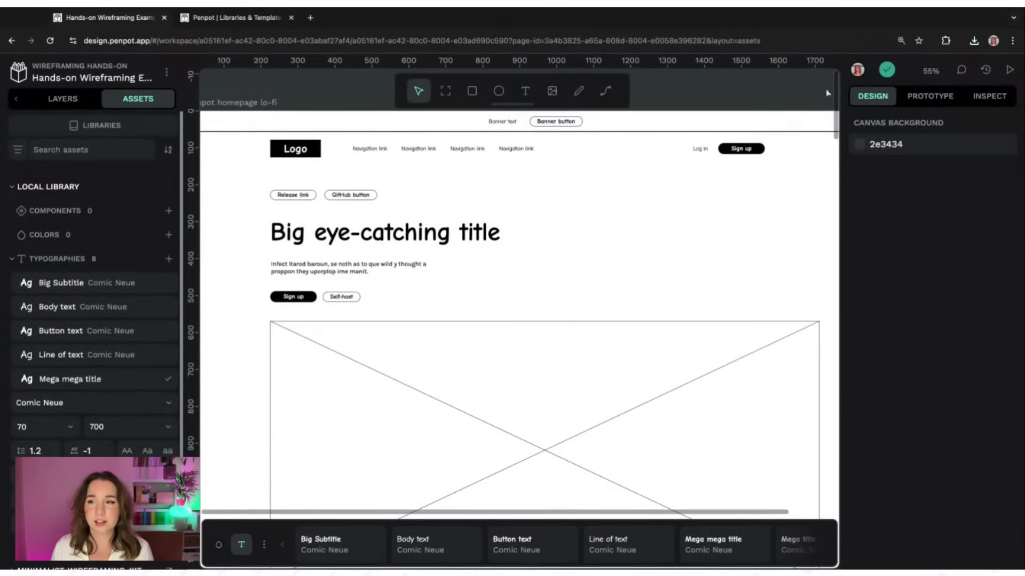
# Review the restyled text across the whole homepage wireframe, and finish editing the "Mega mega title" typography
pyautogui.scroll(-20, 838, 87)
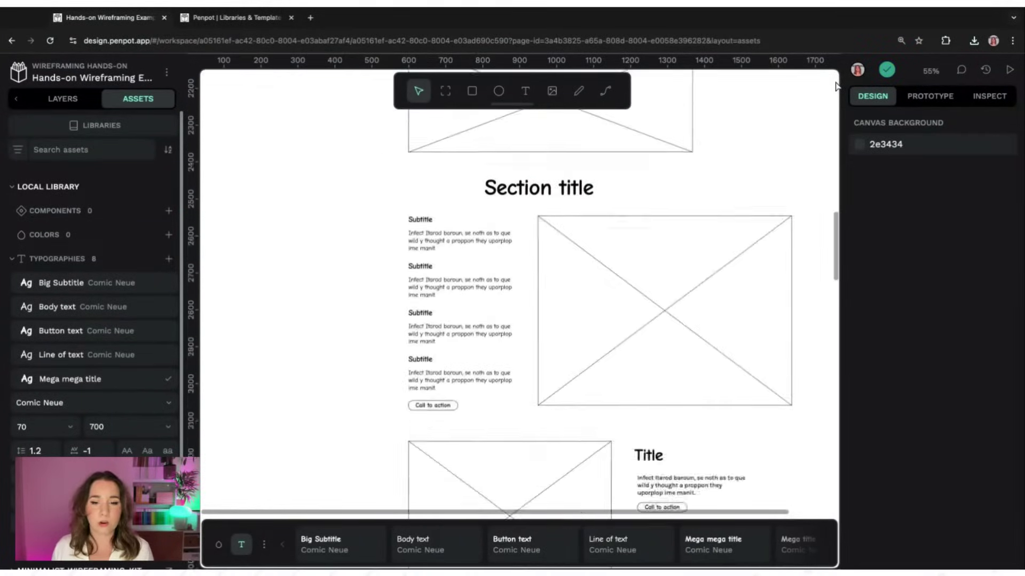
pyautogui.scroll(-8, 836, 87)
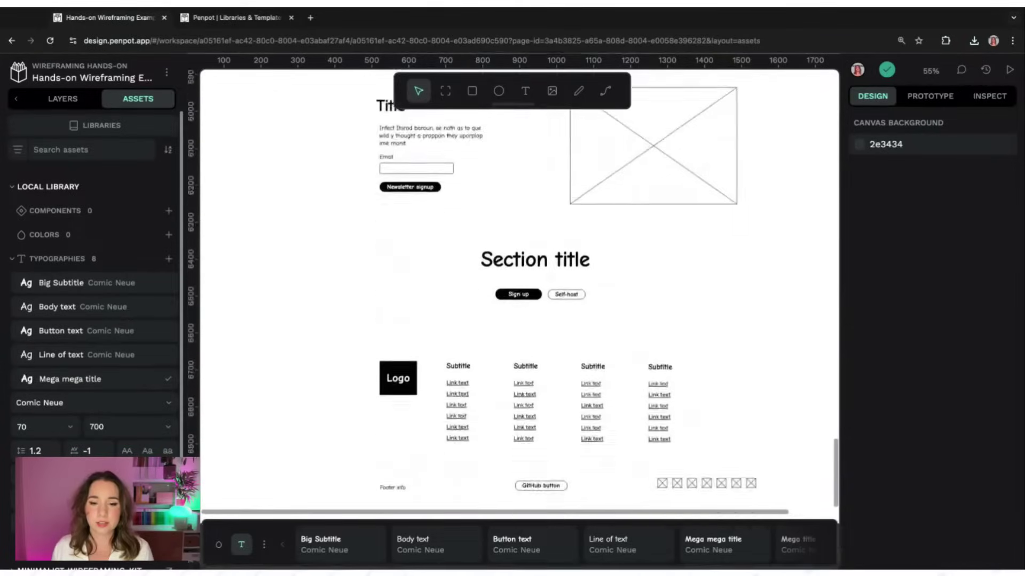
pyautogui.scroll(20, 519, 293)
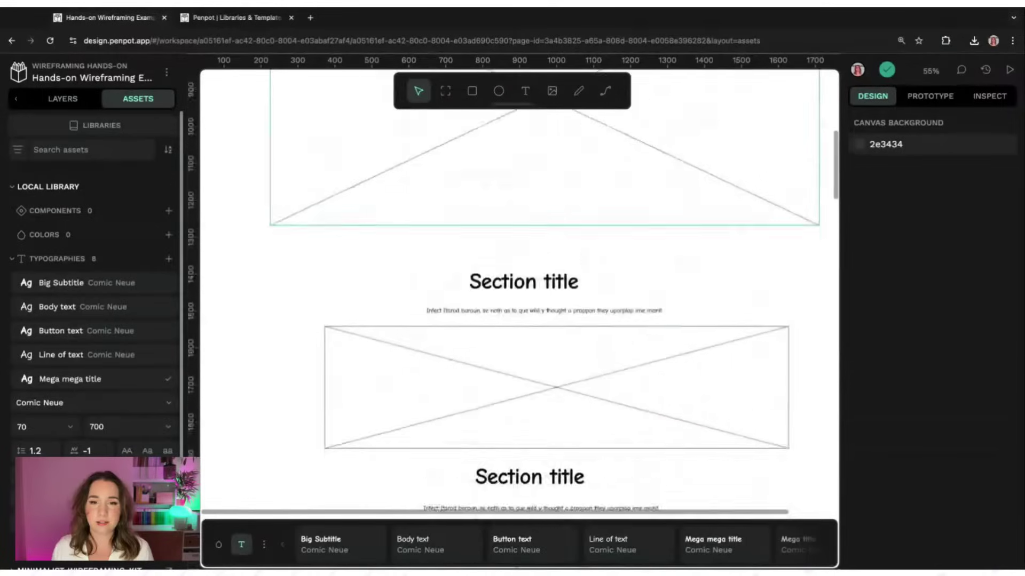
pyautogui.scroll(-1, 519, 320)
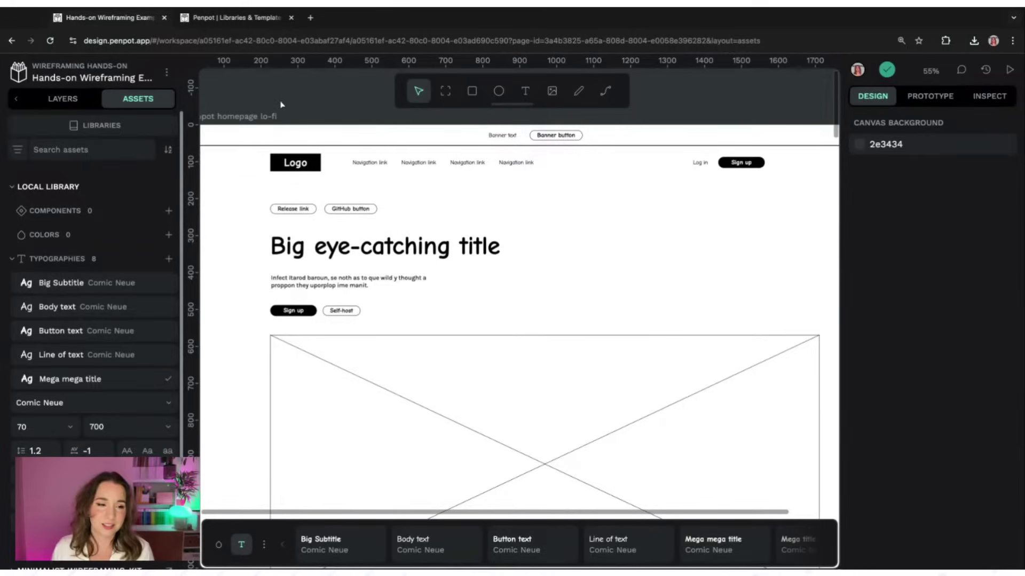
pyautogui.click(168, 379)
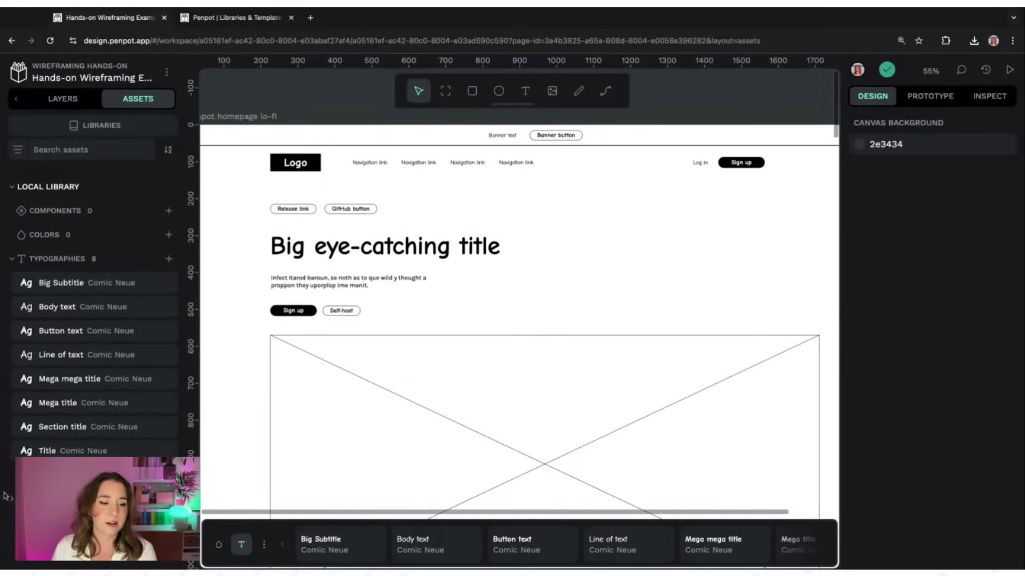
# Apply the Minimalist-Wireframing-Kit library's "Body text" typography in Rubik to the paragraph below the big homepage title
pyautogui.click(11, 498)
pyautogui.scroll(-5, 93, 293)
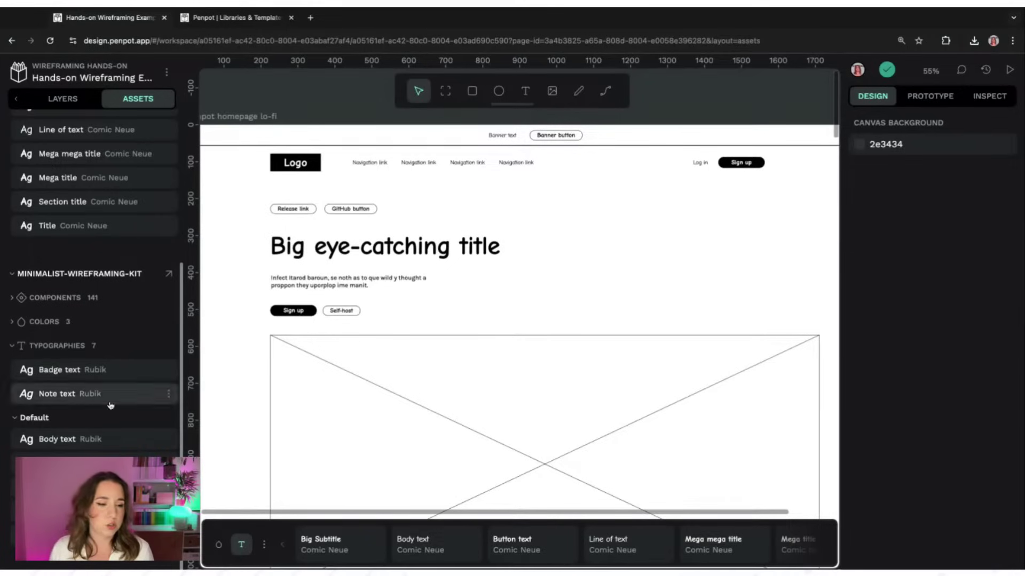
pyautogui.click(325, 282)
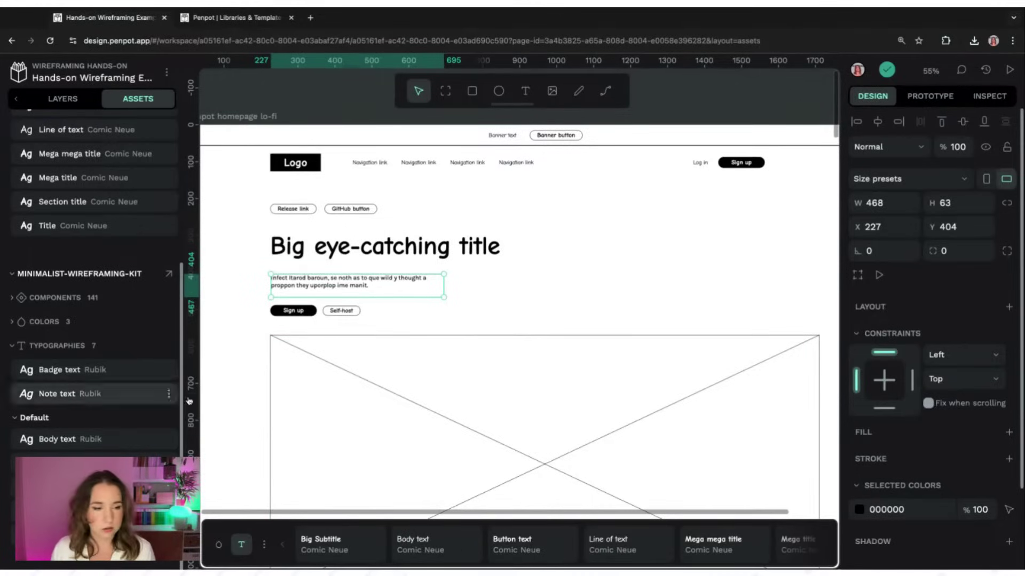
pyautogui.press('Return')
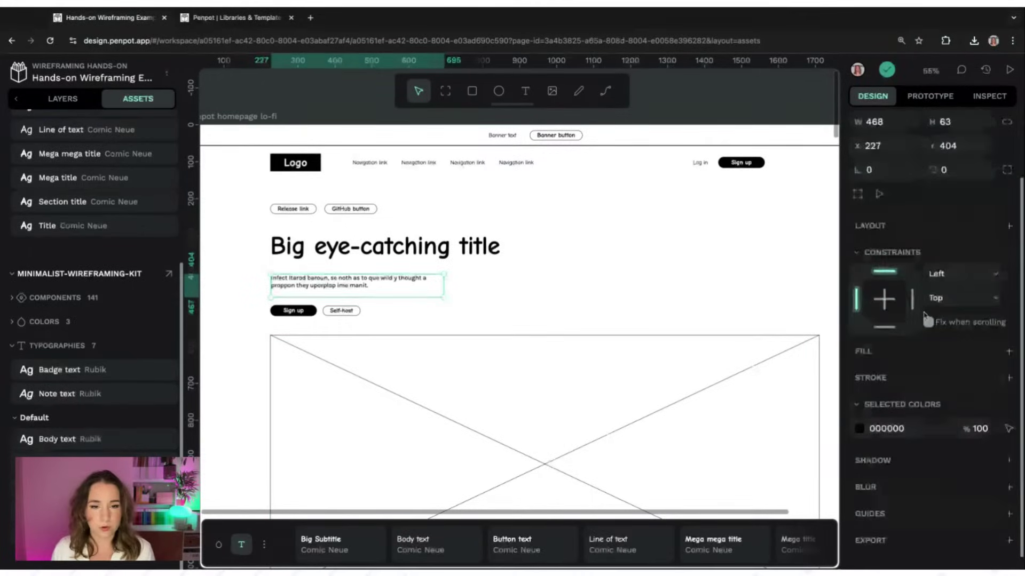
pyautogui.click(67, 433)
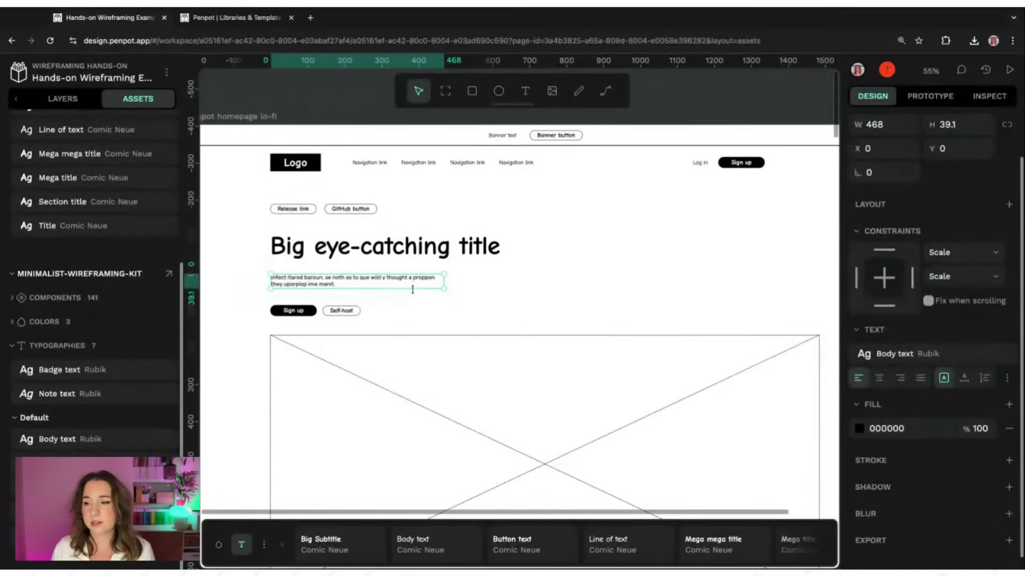
# Detach the paragraph from its library typography and save its Rubik text style as a new typography in the local library
pyautogui.moveTo(991, 357)
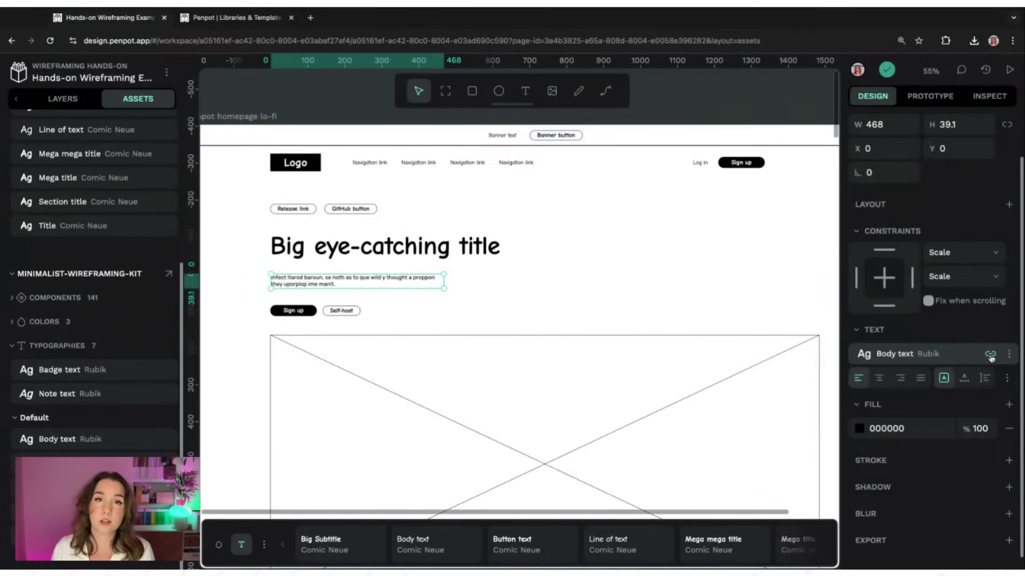
pyautogui.click(991, 356)
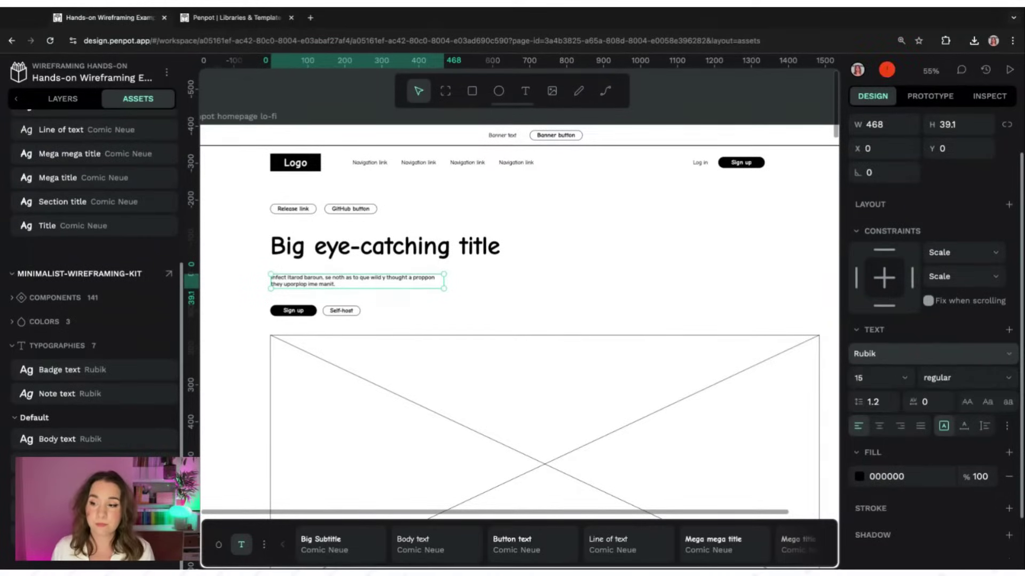
pyautogui.click(1009, 330)
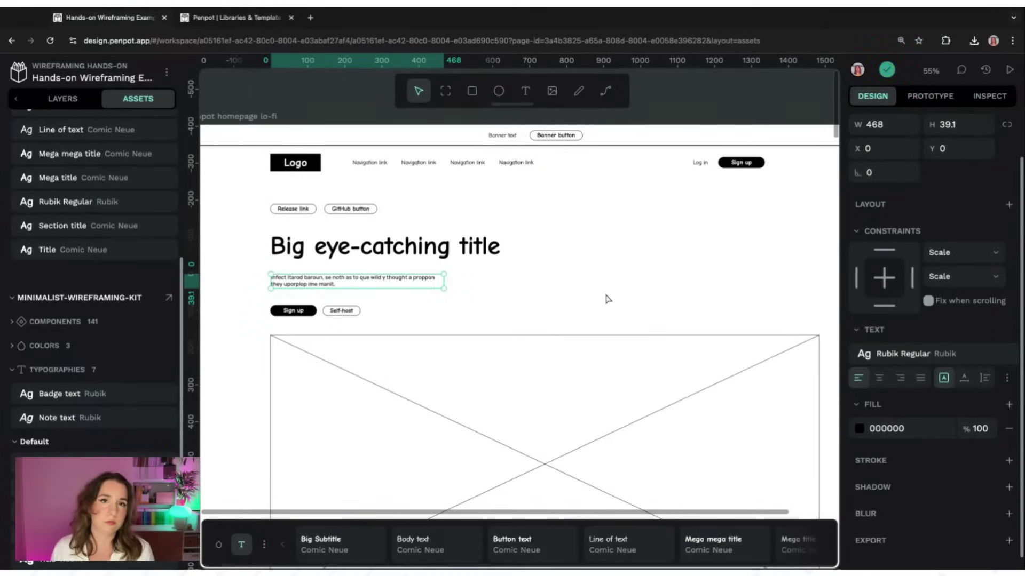
# Deselect the paragraph and switch from the Lo-fi page to the Hi-fi page of the wireframing file
pyautogui.click(584, 290)
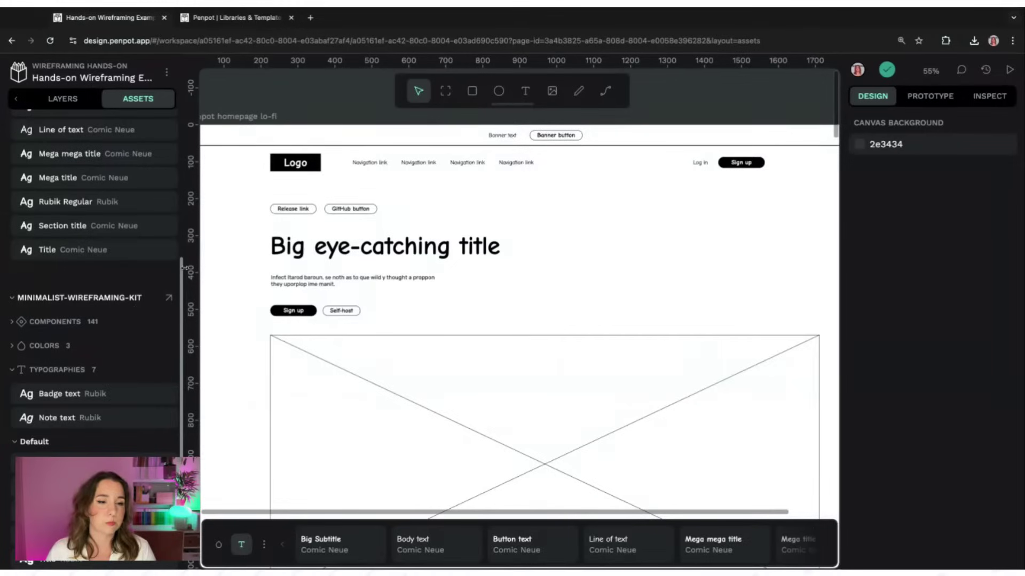
pyautogui.scroll(5, 182, 274)
pyautogui.click(62, 98)
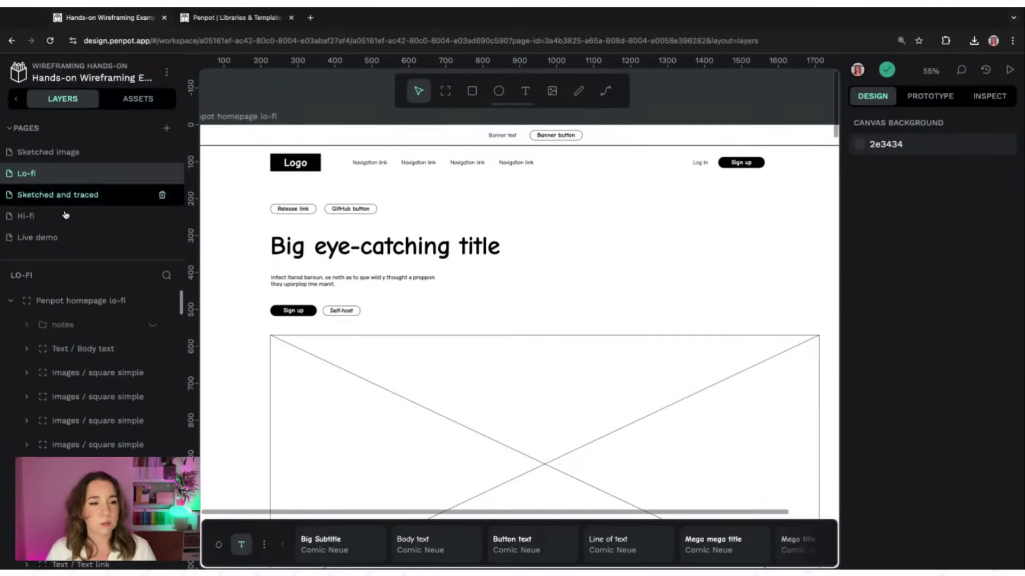
pyautogui.click(54, 222)
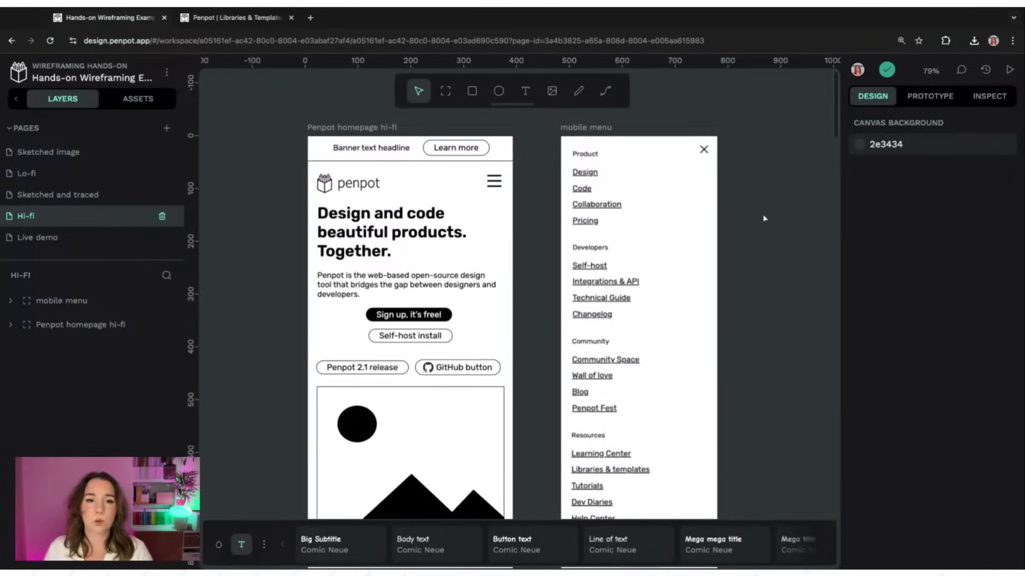
pyautogui.scroll(-1, 770, 220)
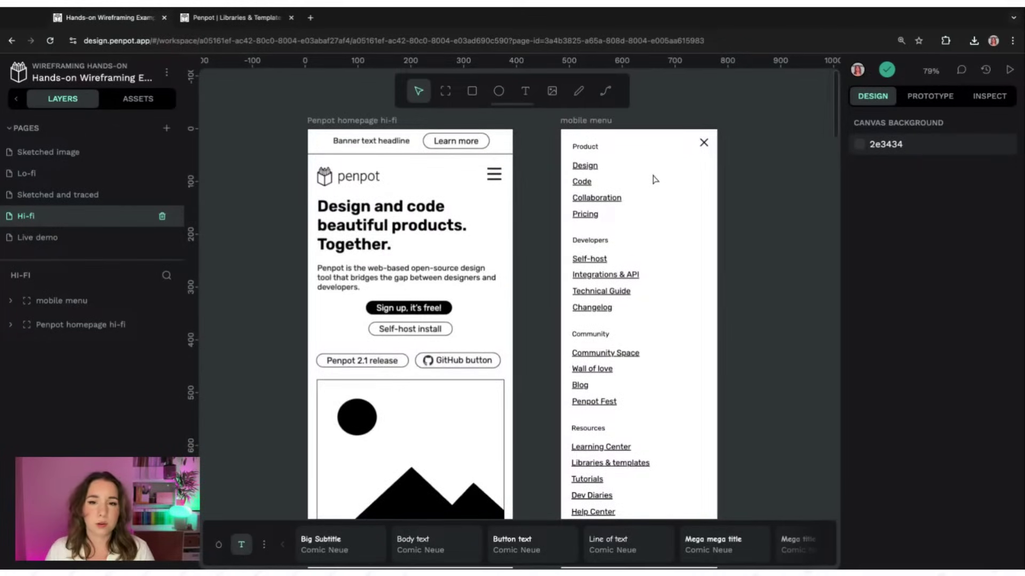
# Look at the Penpot homepage hi-fi and mobile menu boards in turn, and hide the typography palette
pyautogui.click(349, 122)
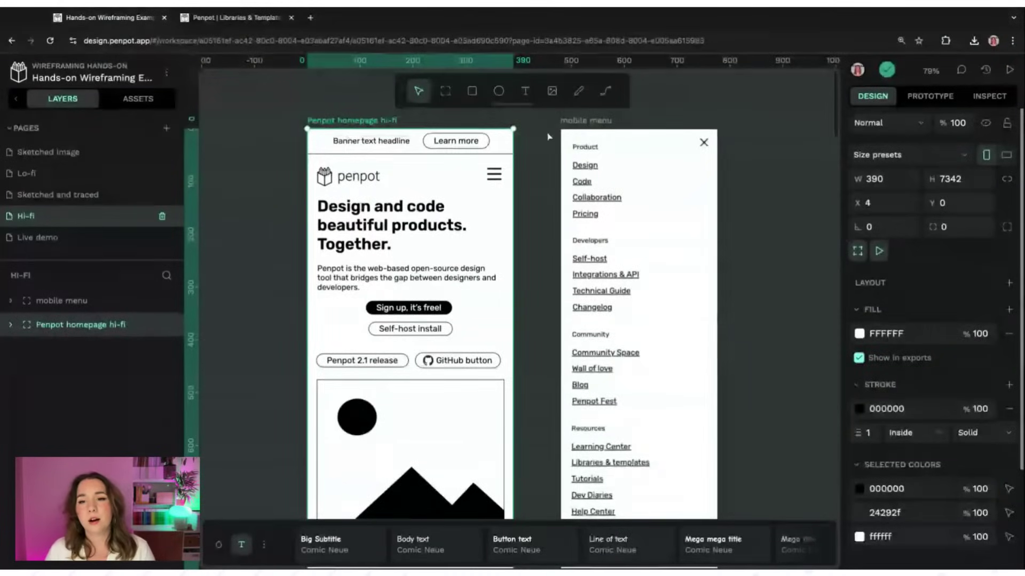
pyautogui.click(589, 126)
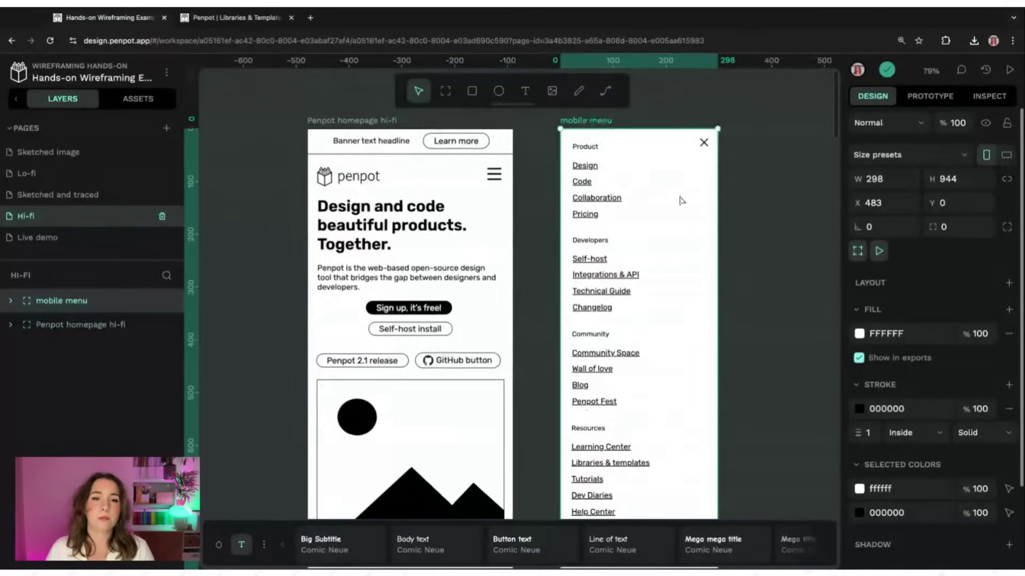
pyautogui.click(499, 183)
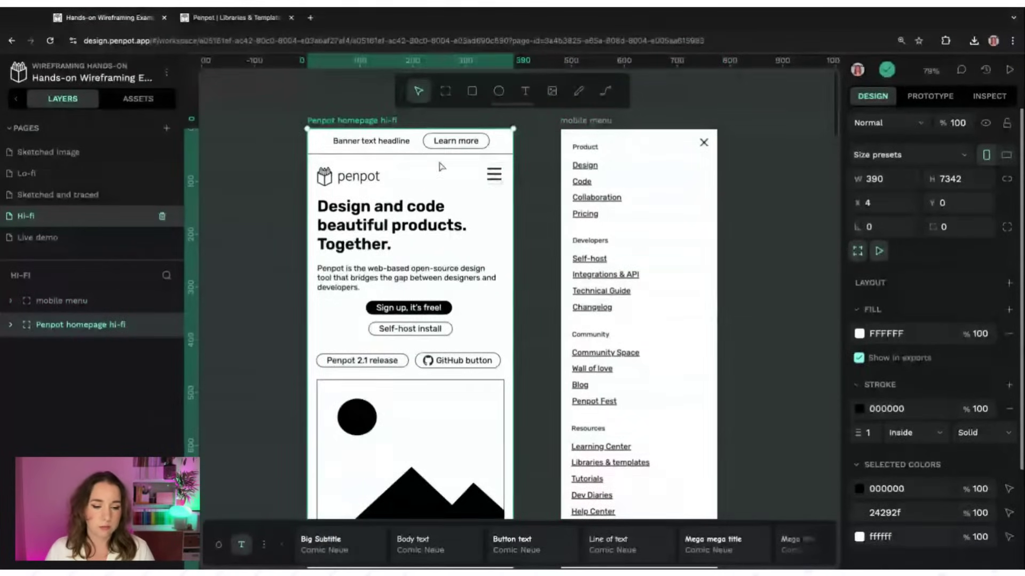
pyautogui.click(241, 546)
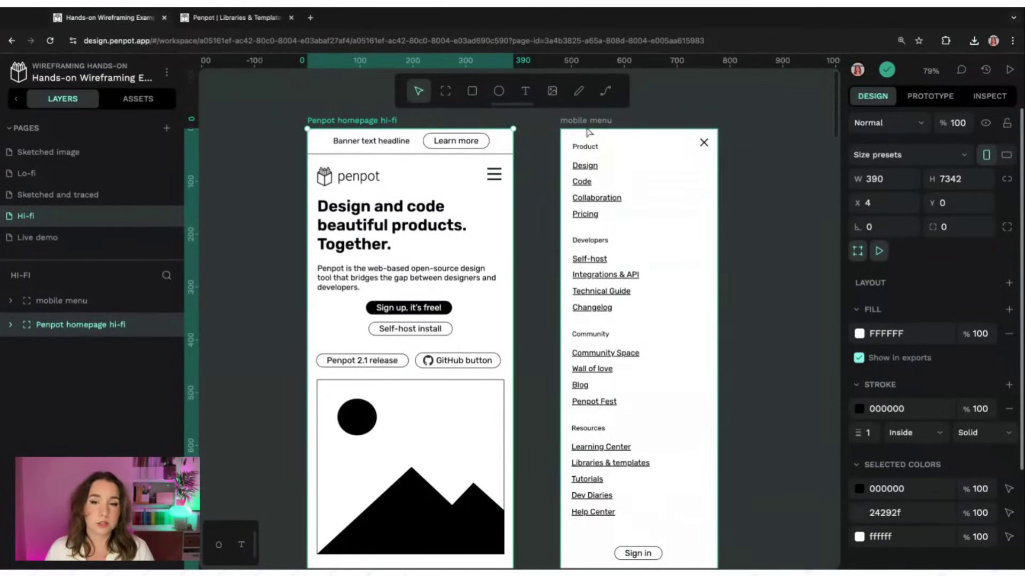
# Show the prototype settings of the click interaction on the hamburger icon in the hi-fi homepage header
pyautogui.click(495, 179)
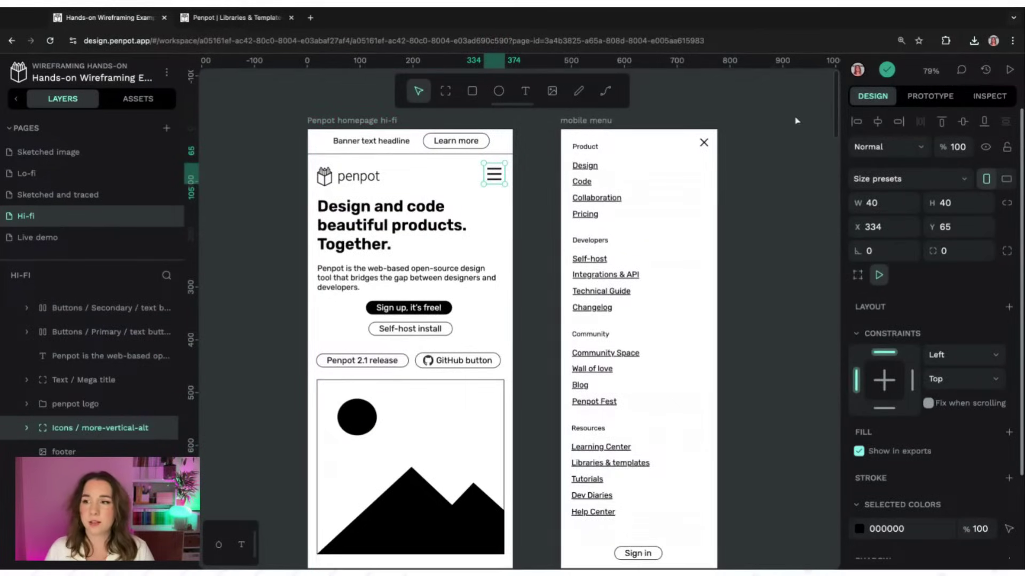
pyautogui.click(925, 102)
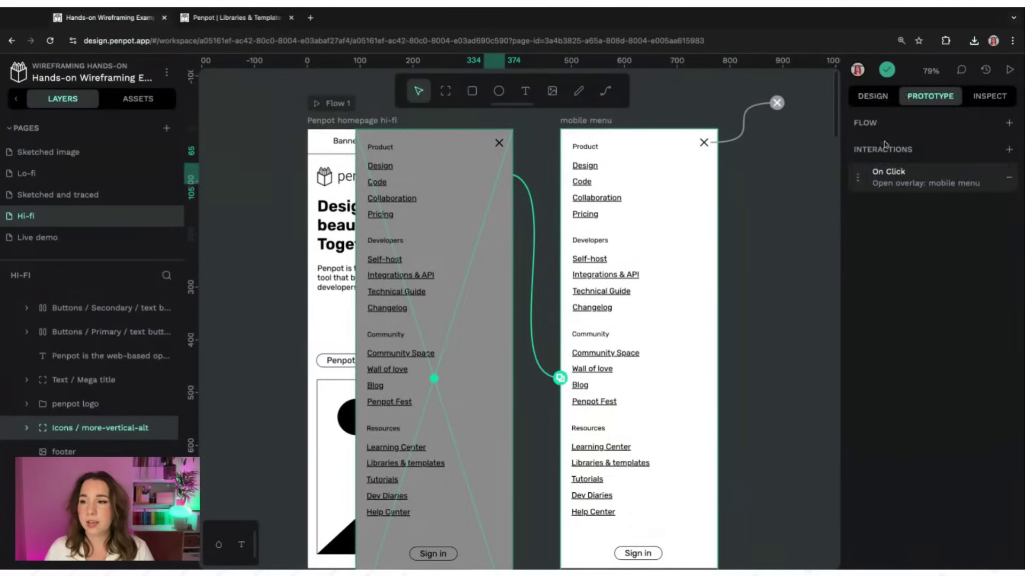
pyautogui.click(902, 176)
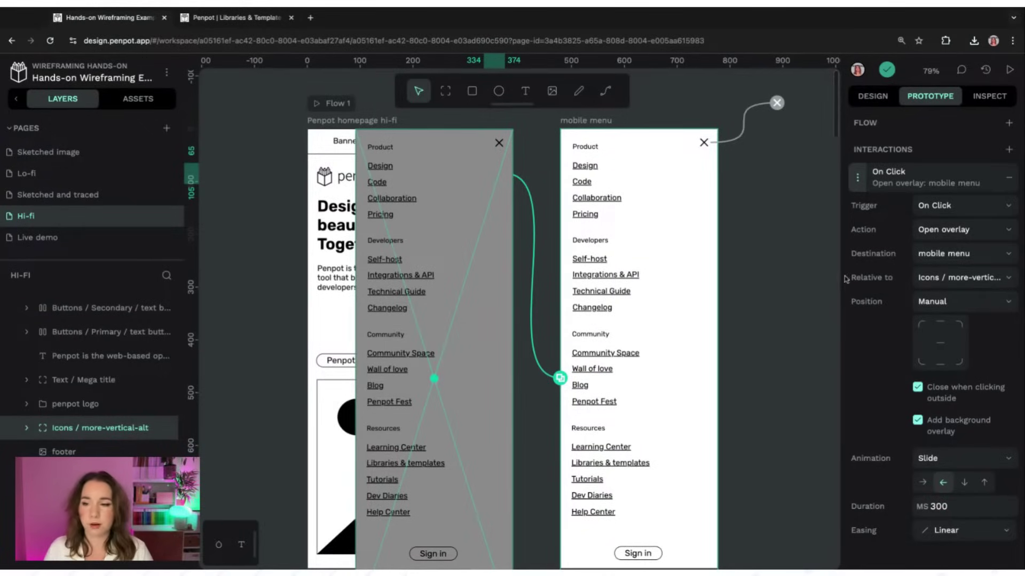
# Try the Center position for the mobile menu overlay, check the choices it can be relative to, and restore the Manual position
pyautogui.click(944, 303)
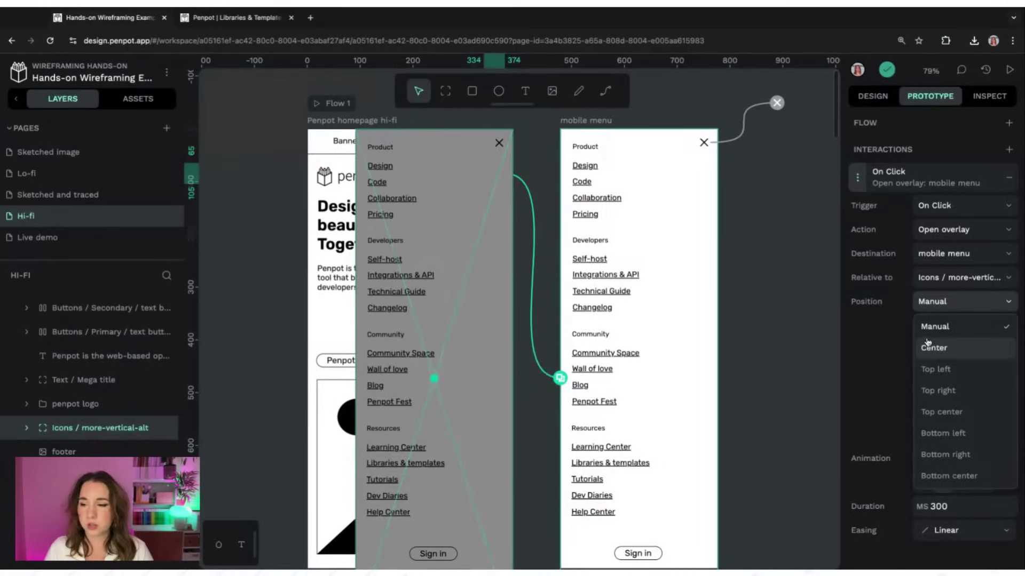
pyautogui.click(947, 348)
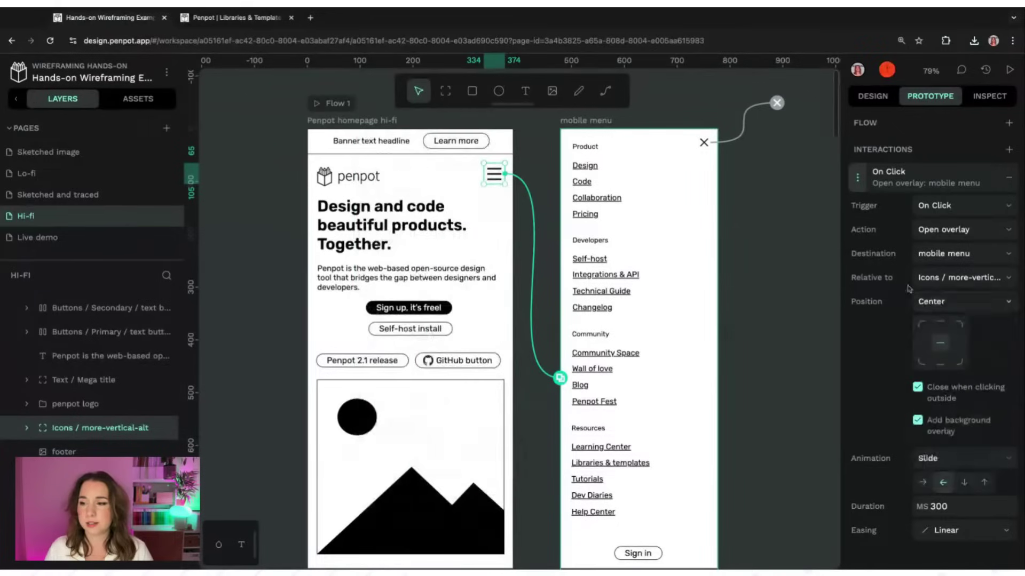
pyautogui.click(940, 278)
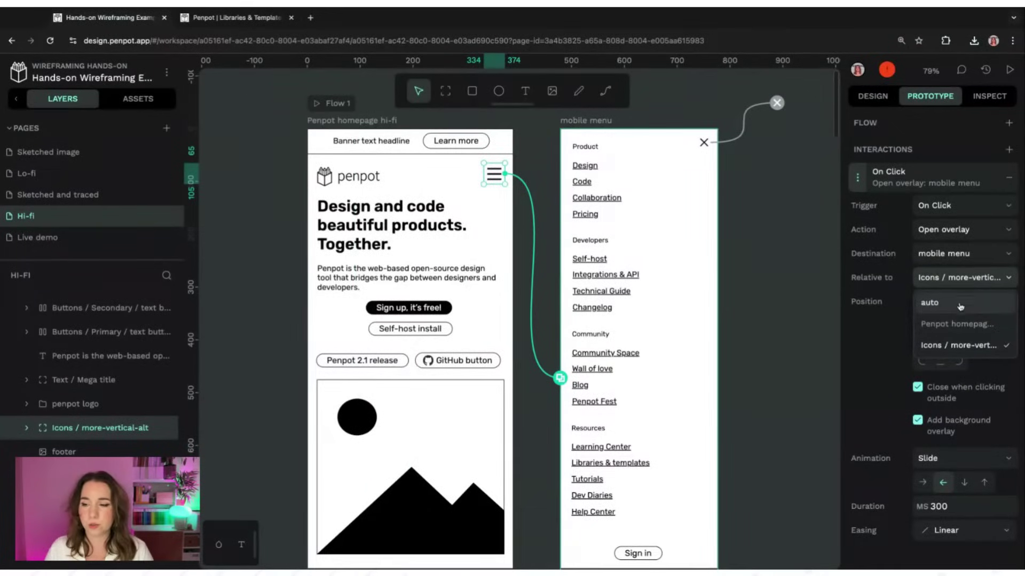
pyautogui.click(990, 281)
pyautogui.click(961, 302)
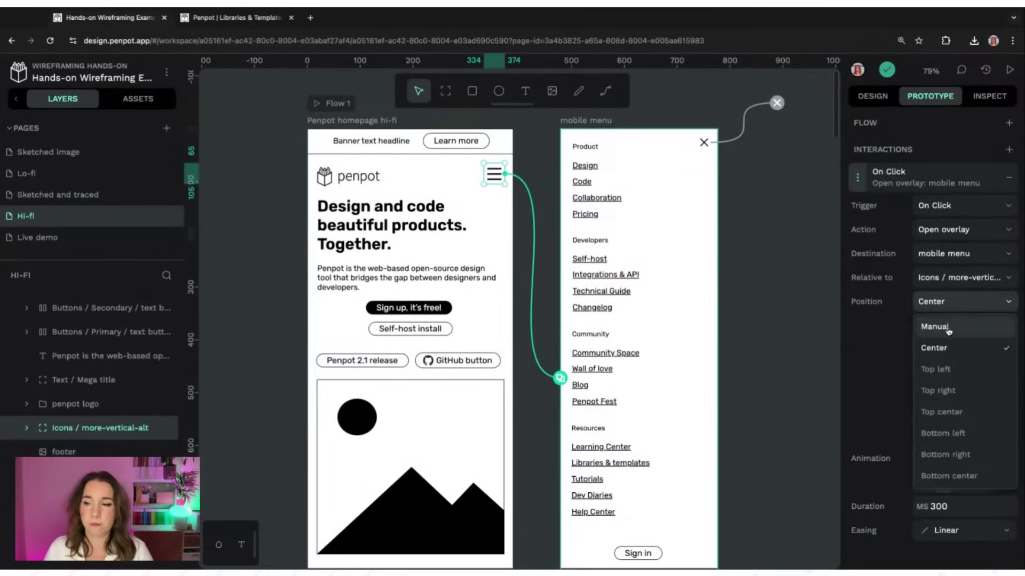
pyautogui.click(931, 323)
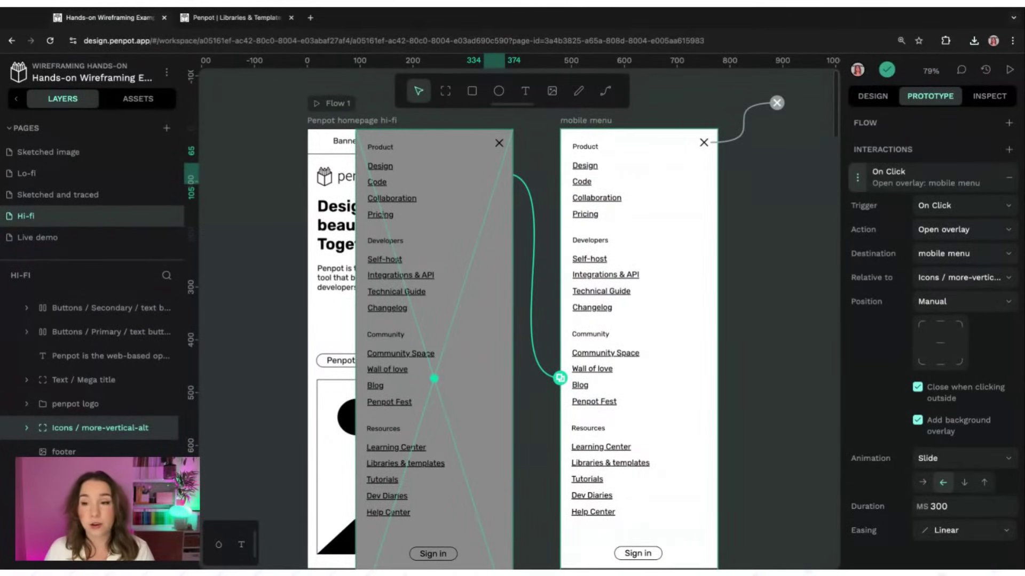
# Examine the close icon's click interaction on the mobile menu board, including its trigger, action and easing options
pyautogui.click(740, 185)
pyautogui.click(704, 143)
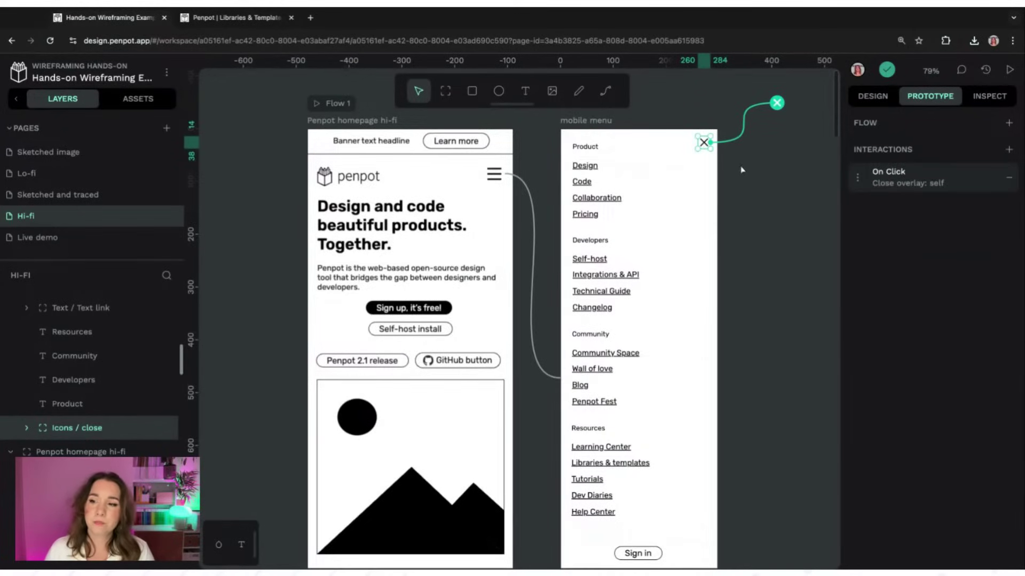
pyautogui.click(875, 178)
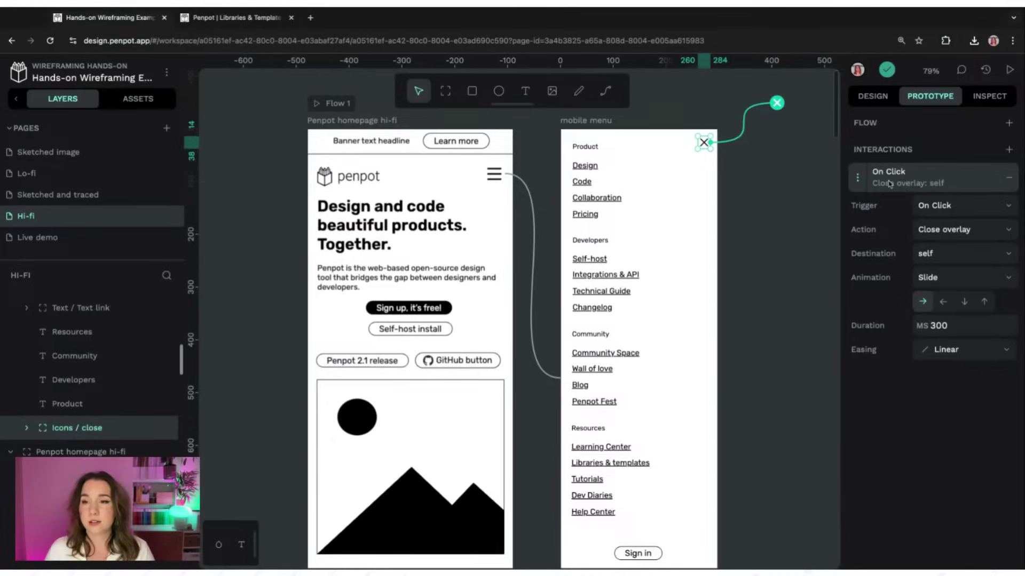
pyautogui.click(942, 208)
pyautogui.click(944, 209)
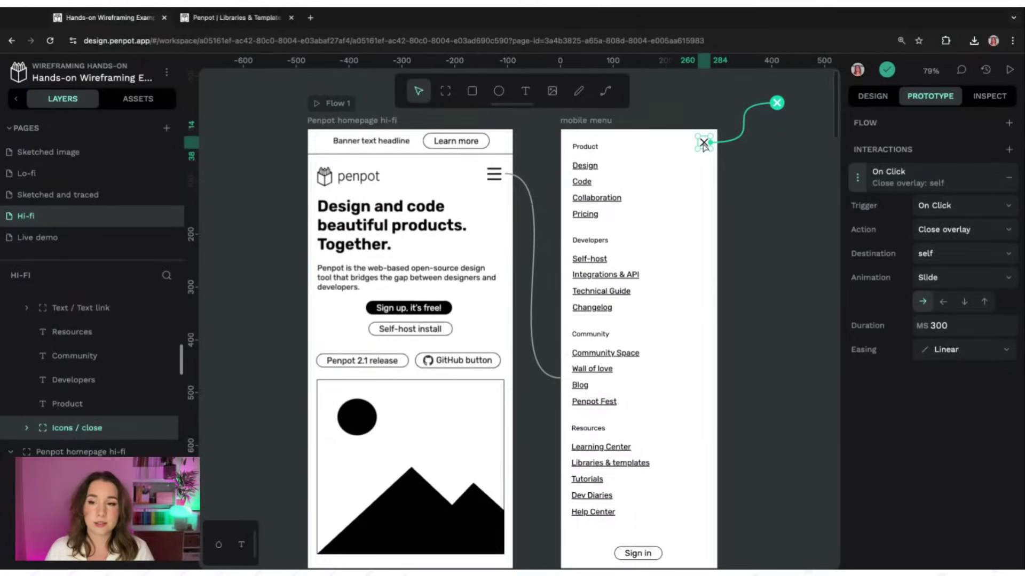
pyautogui.click(944, 230)
pyautogui.click(945, 237)
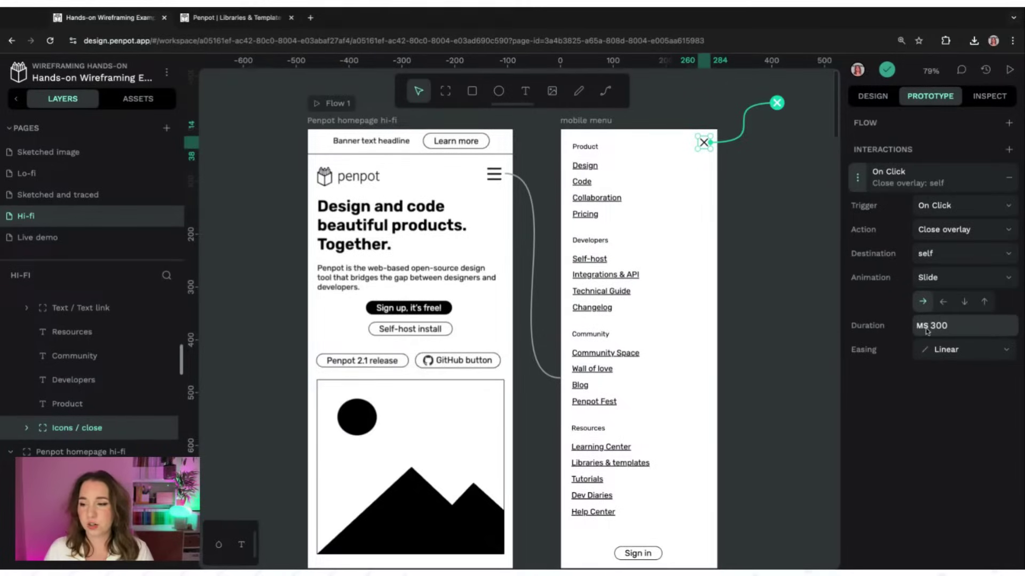
pyautogui.click(937, 354)
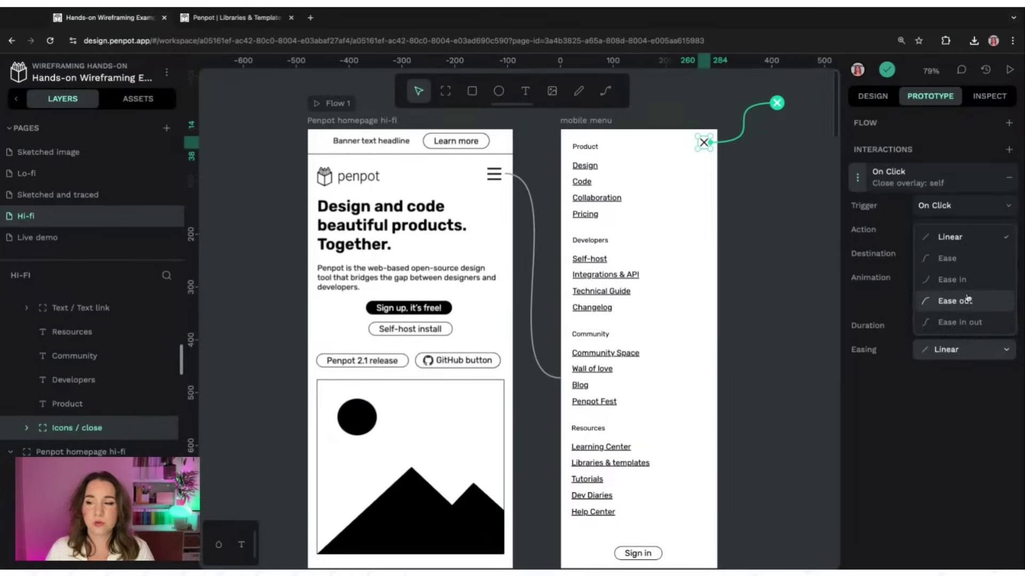
pyautogui.click(886, 297)
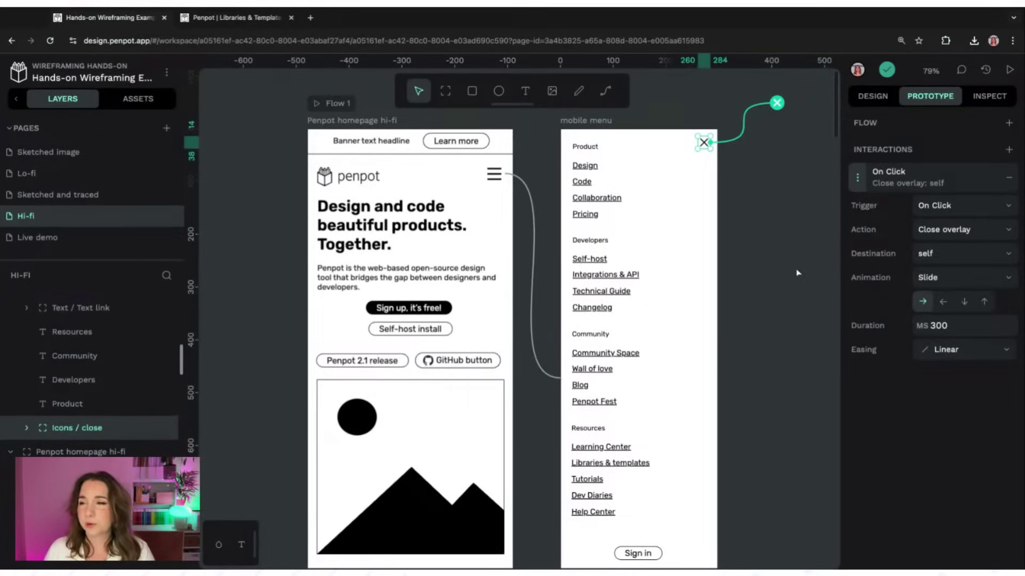
# Rename the prototype flow starting at the hi-fi homepage to "Mobile menu"
pyautogui.click(771, 196)
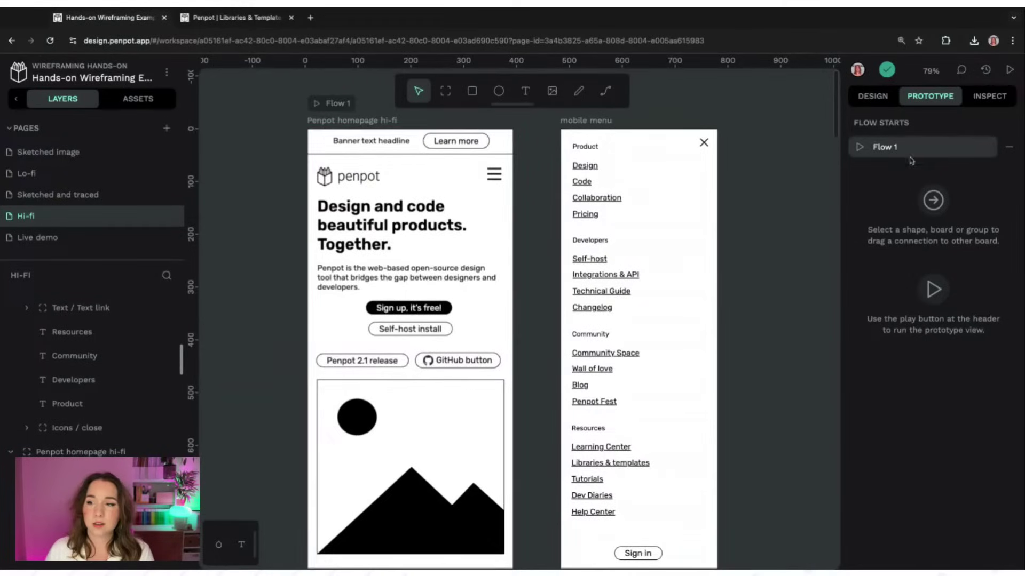
pyautogui.doubleClick(922, 146)
pyautogui.write('Mobile menu')
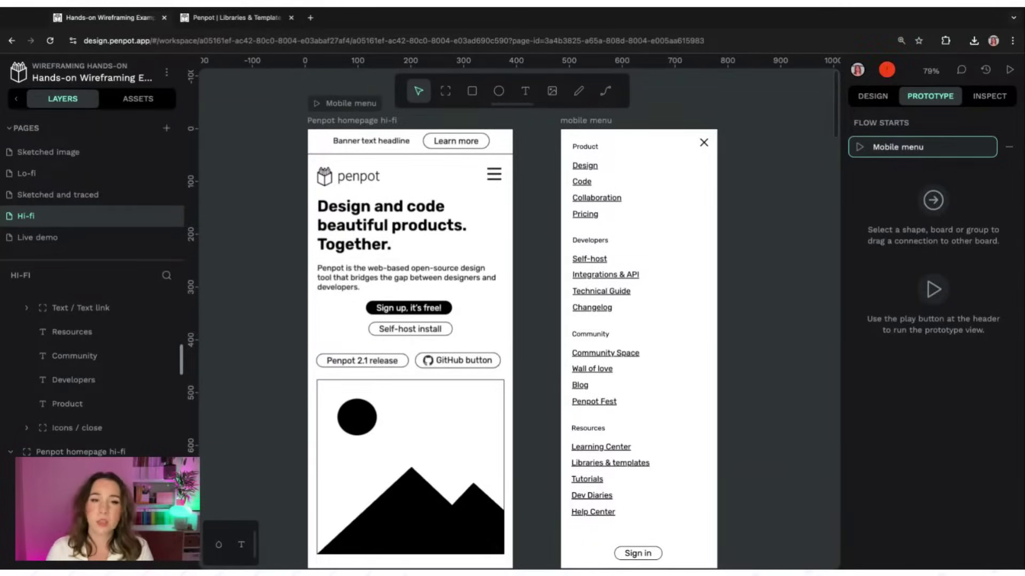
# Play the flow in the viewer and test opening the mobile menu overlay from the hamburger icon and closing it again
pyautogui.click(316, 104)
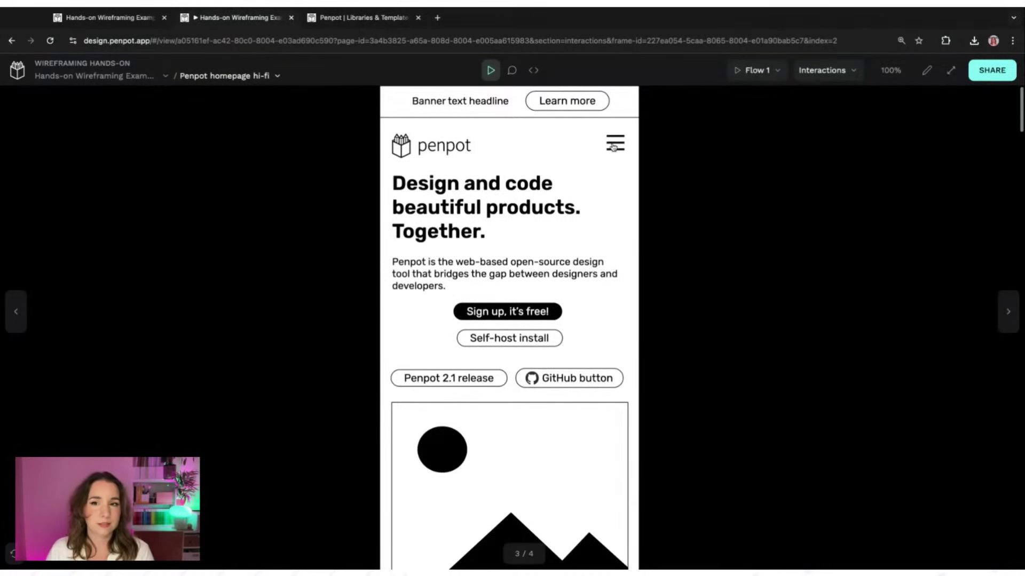
pyautogui.click(613, 146)
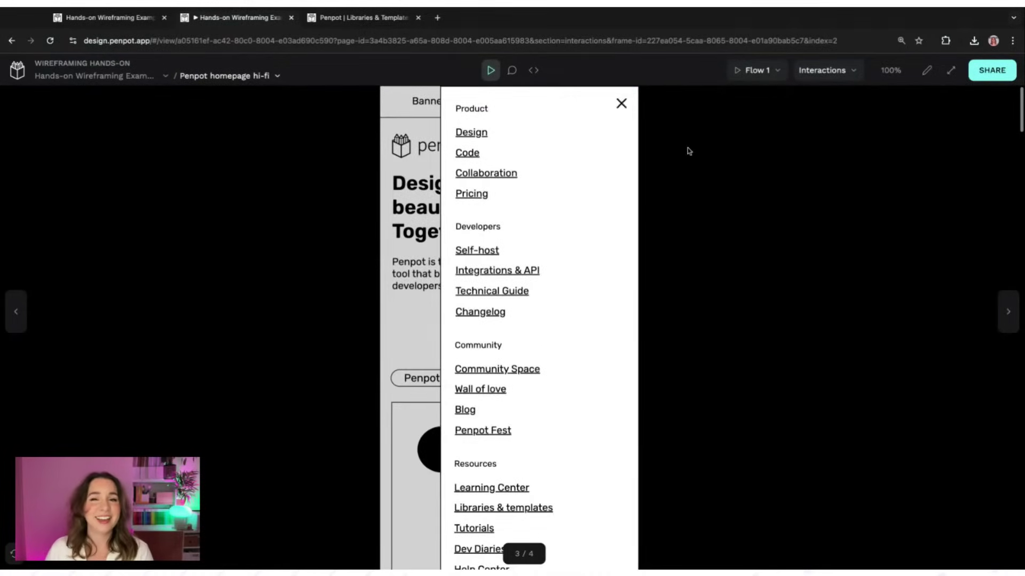
pyautogui.click(622, 105)
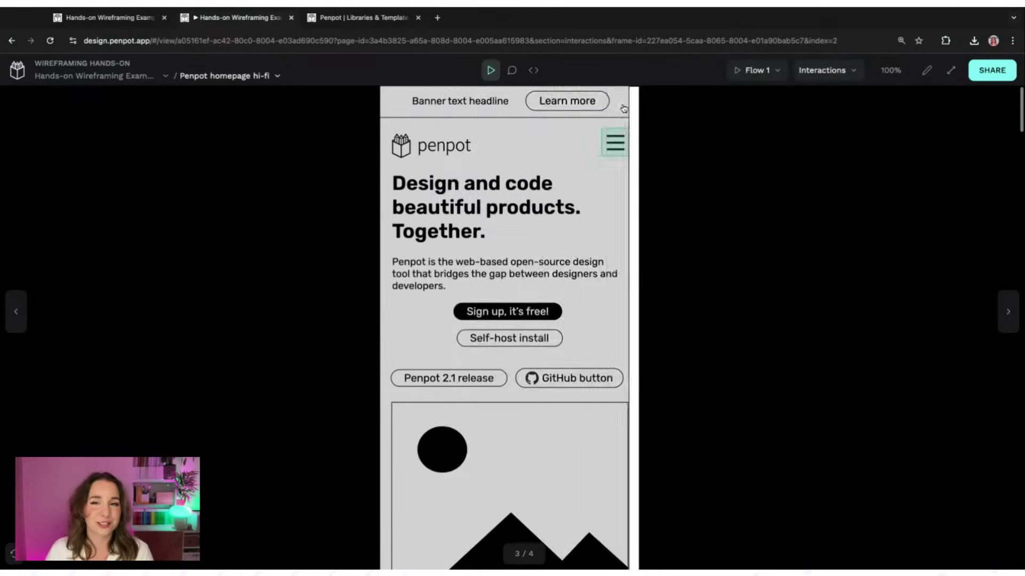
pyautogui.click(616, 144)
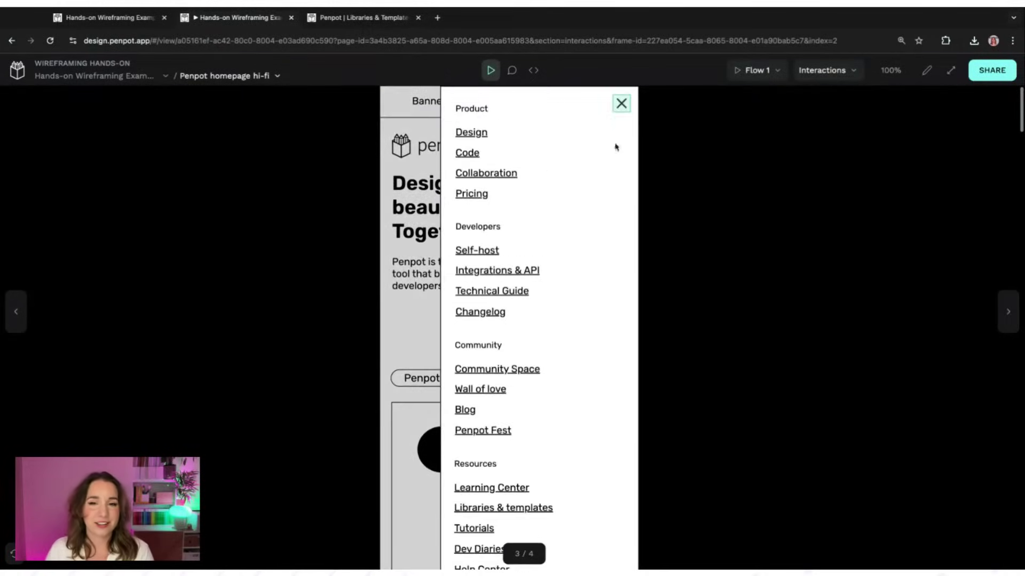
pyautogui.click(395, 105)
pyautogui.click(615, 143)
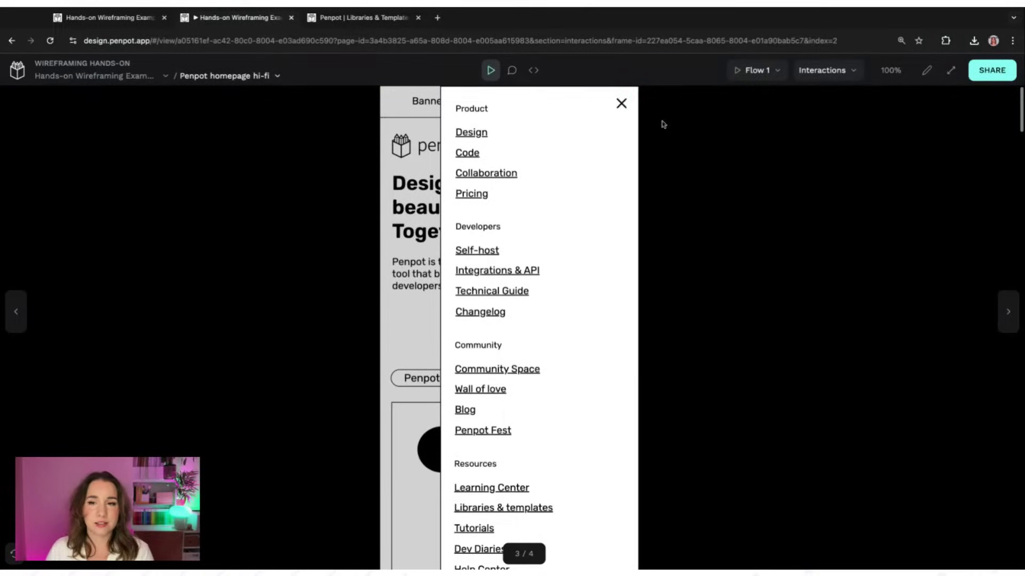
pyautogui.scroll(-1, 596, 314)
pyautogui.scroll(1, 596, 312)
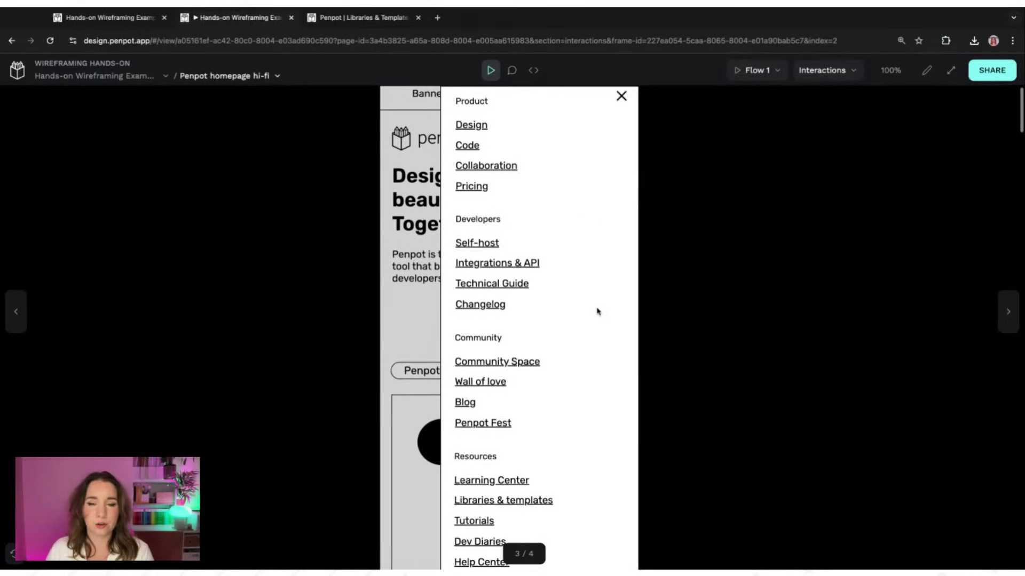
pyautogui.click(621, 105)
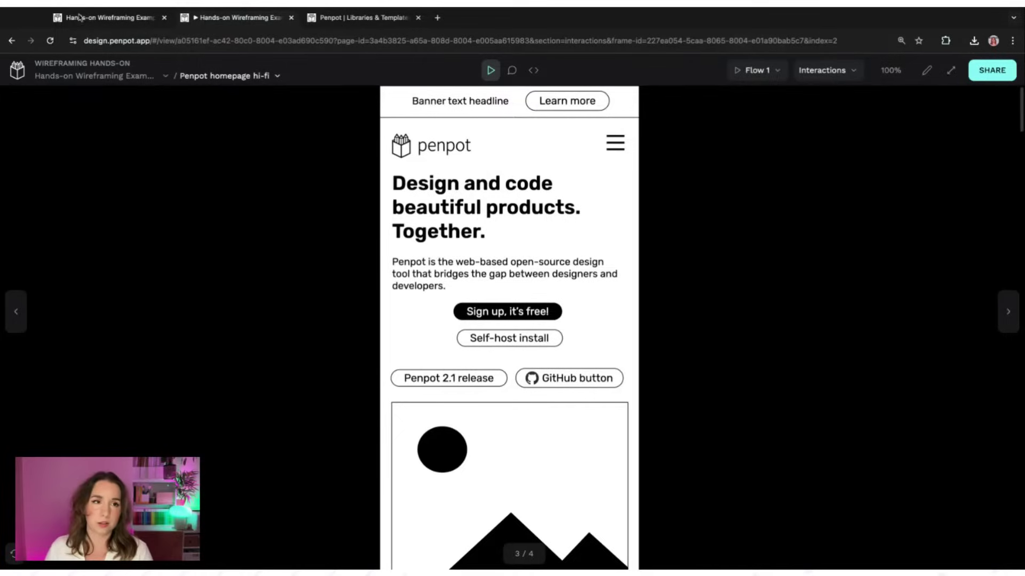
# Return to the Hi-fi page in the workspace and bring the tops of the homepage and mobile menu boards into view
pyautogui.click(927, 72)
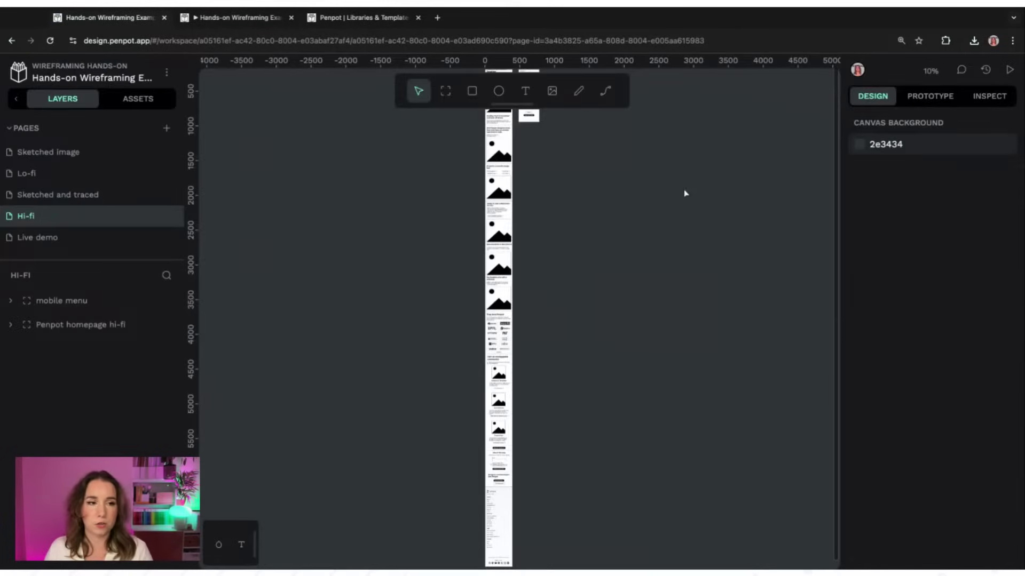
pyautogui.scroll(3, 627, 153)
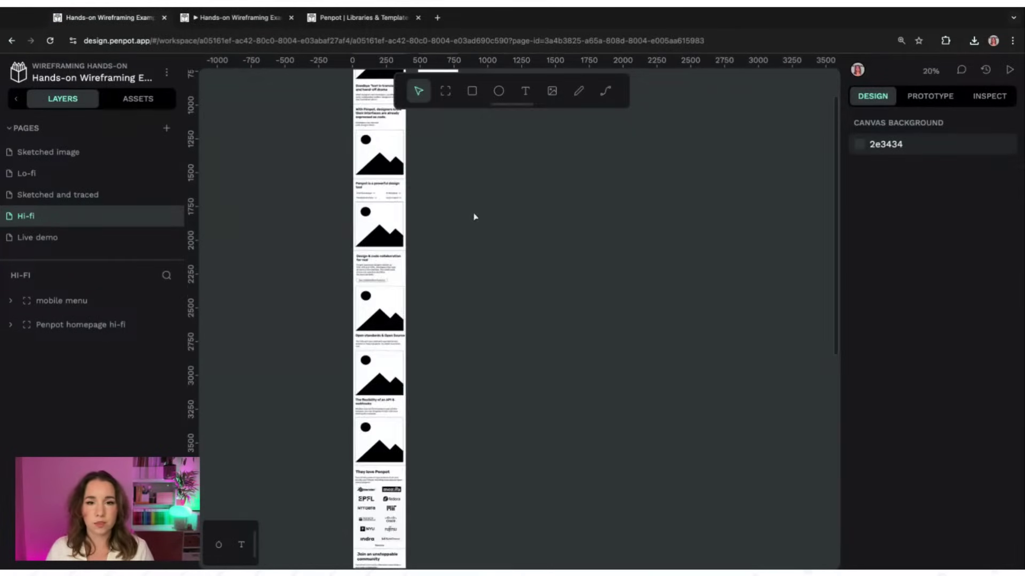
pyautogui.scroll(5, 258, 119)
pyautogui.scroll(5, 395, 281)
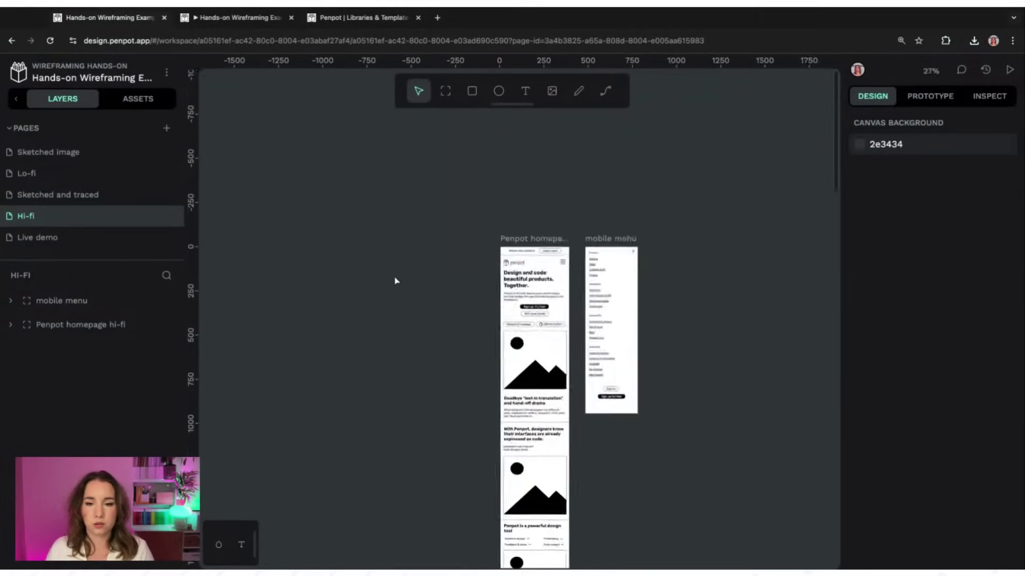
pyautogui.hscroll(3, 577, 414)
pyautogui.scroll(-2, 577, 414)
pyautogui.hscroll(3, 577, 414)
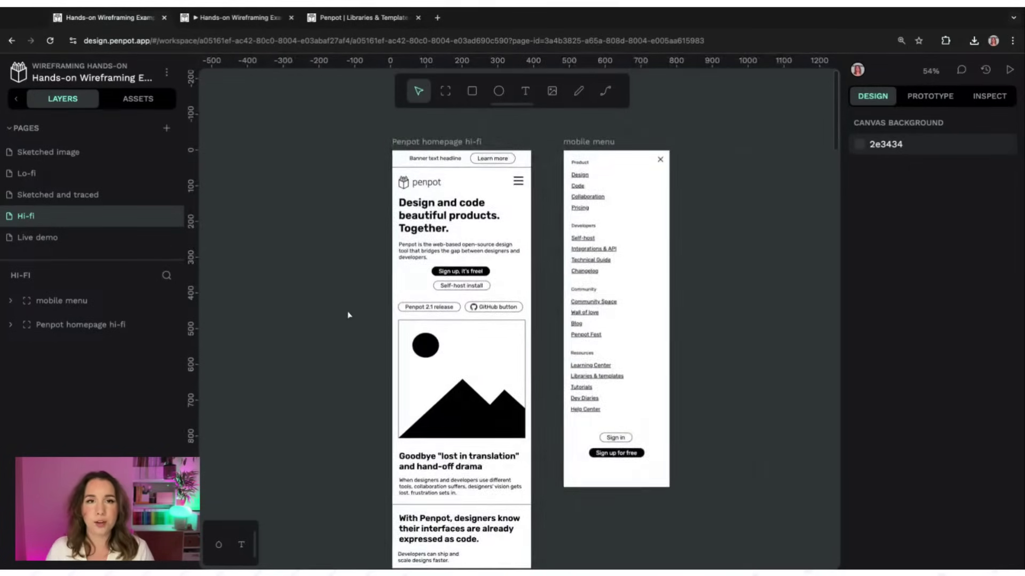
pyautogui.scroll(2, 350, 313)
pyautogui.scroll(1, 383, 326)
pyautogui.hscroll(1, 383, 326)
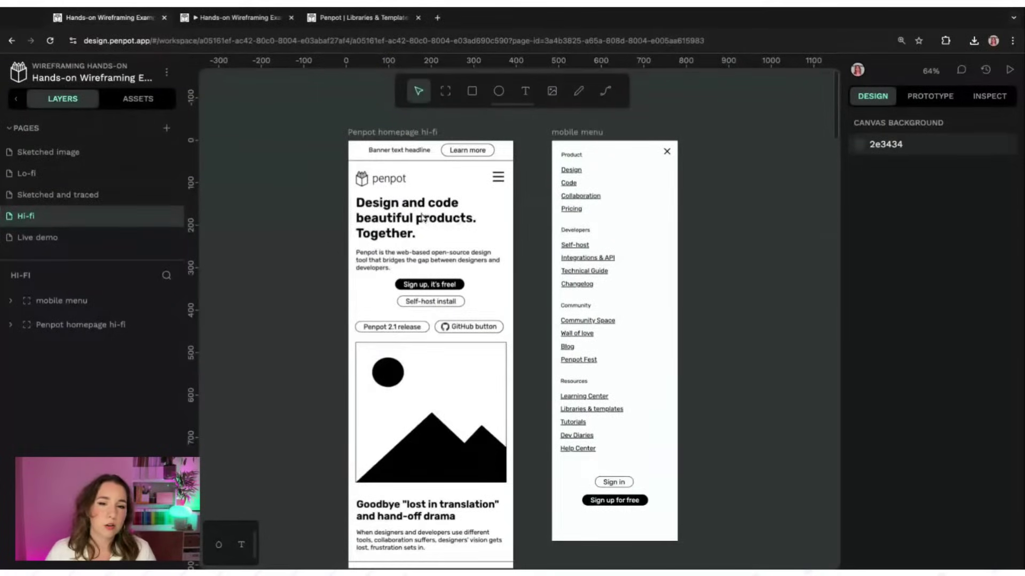
pyautogui.click(383, 217)
pyautogui.click(342, 242)
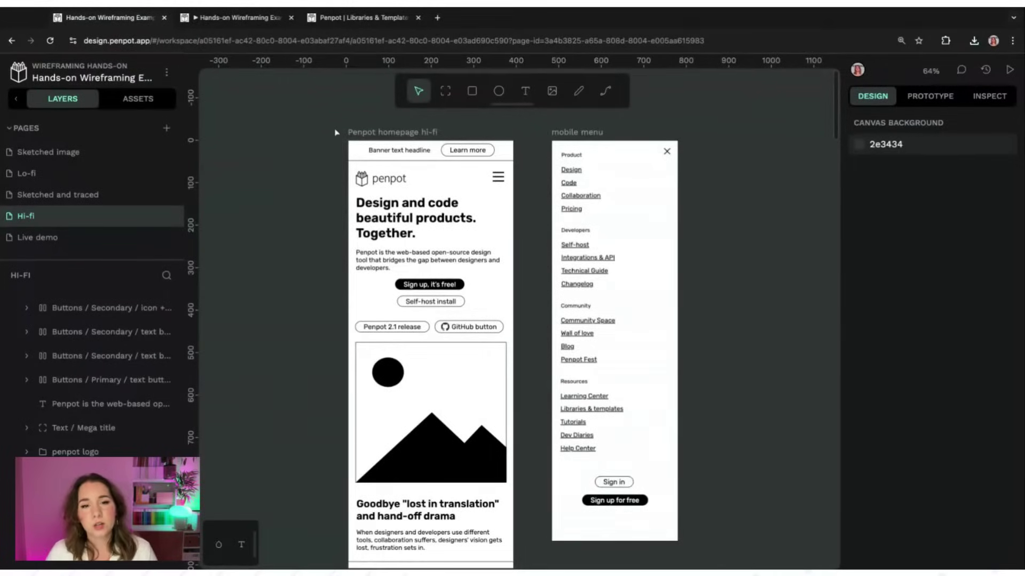
# Add a new page to the file and name it "Mockup"
pyautogui.click(367, 132)
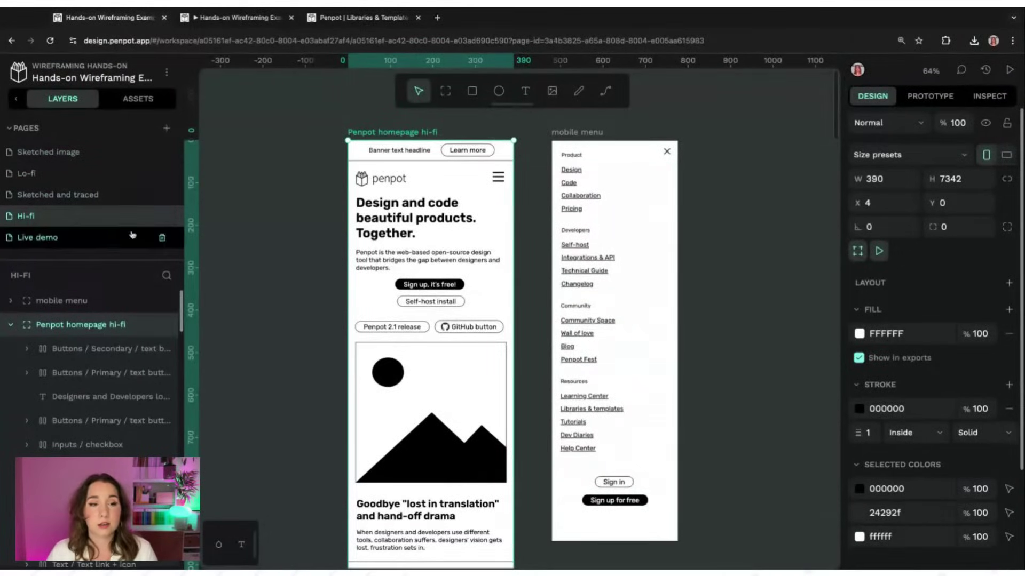
pyautogui.click(166, 128)
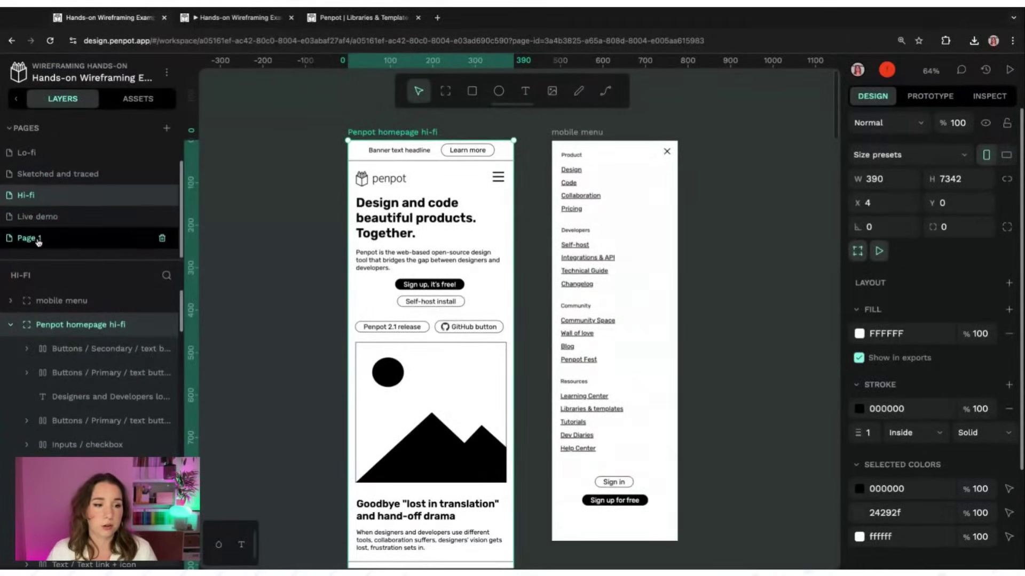
pyautogui.doubleClick(38, 239)
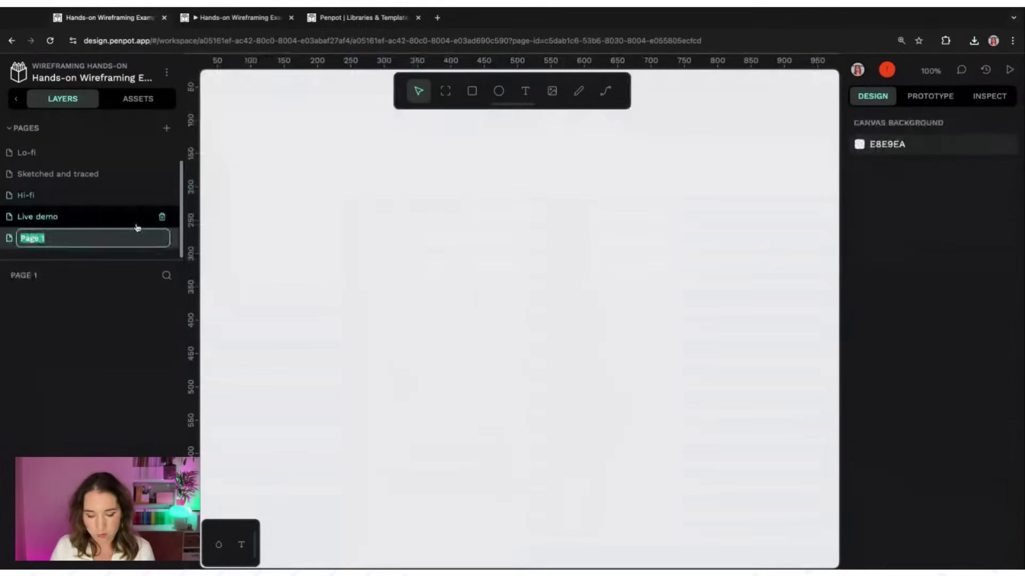
pyautogui.write('Mockup')
pyautogui.press('Return')
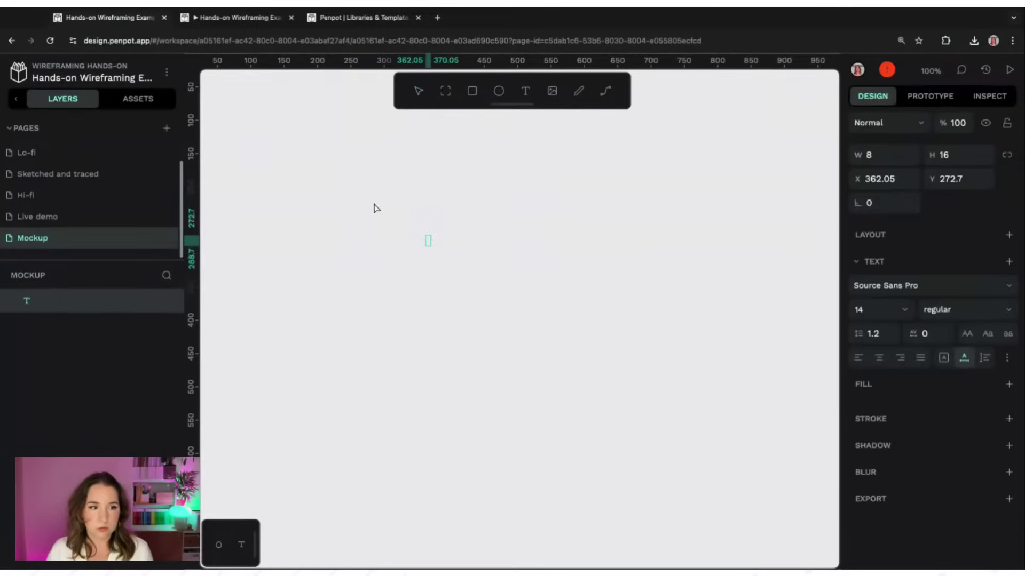
# Copy the Penpot homepage hi-fi board from the Hi-fi page onto the Mockup page and reposition it there
pyautogui.click(39, 201)
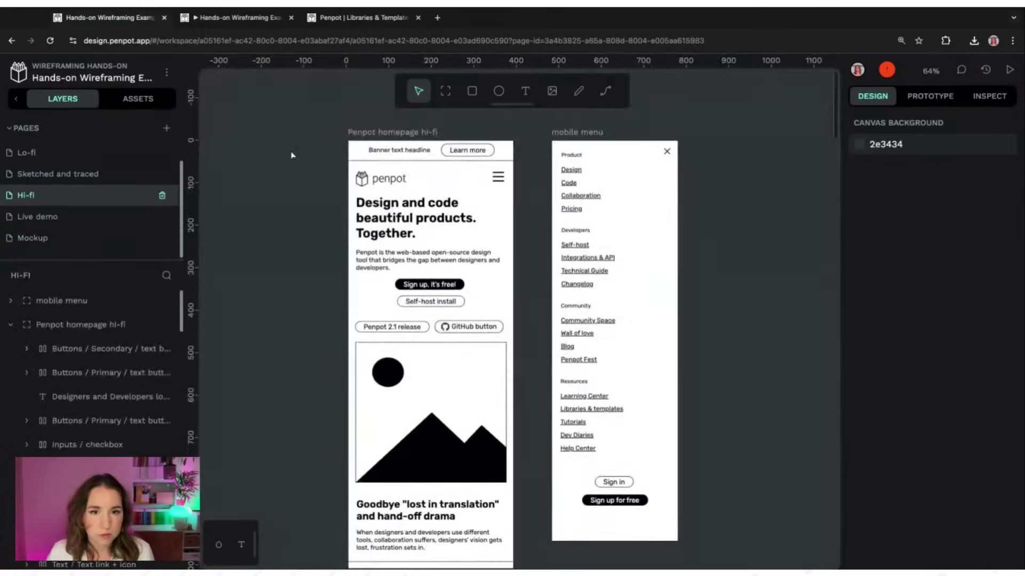
pyautogui.click(363, 131)
pyautogui.rightClick(374, 138)
pyautogui.click(391, 108)
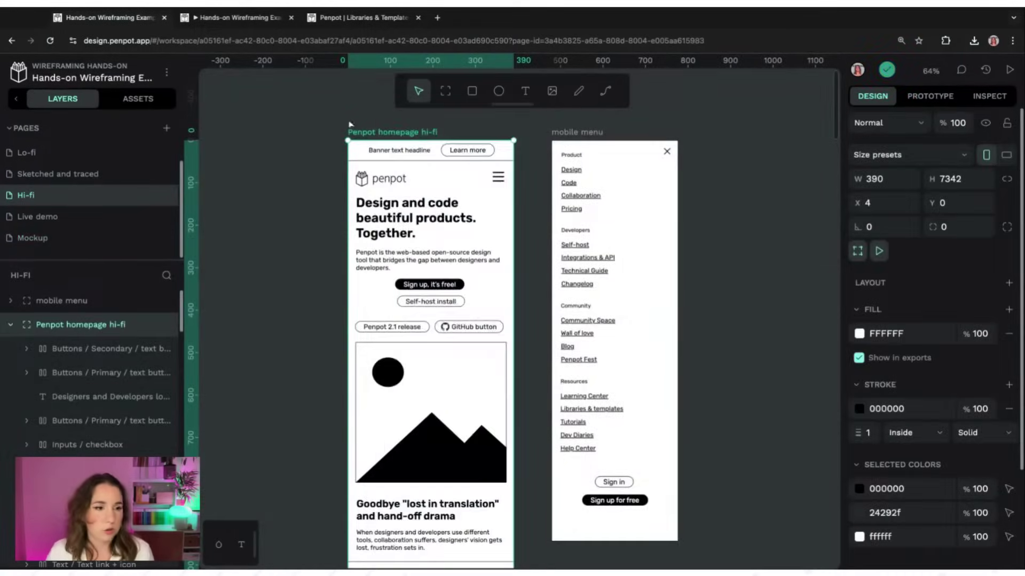
pyautogui.click(32, 238)
pyautogui.rightClick(345, 188)
pyautogui.click(386, 198)
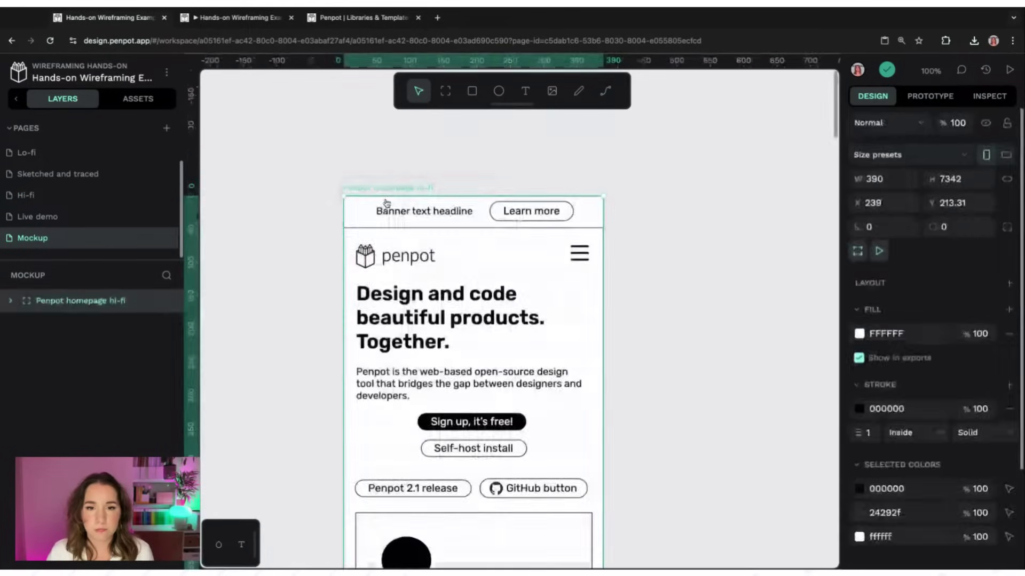
pyautogui.click(710, 178)
pyautogui.click(370, 192)
pyautogui.moveTo(369, 191); pyautogui.dragTo(348, 193)
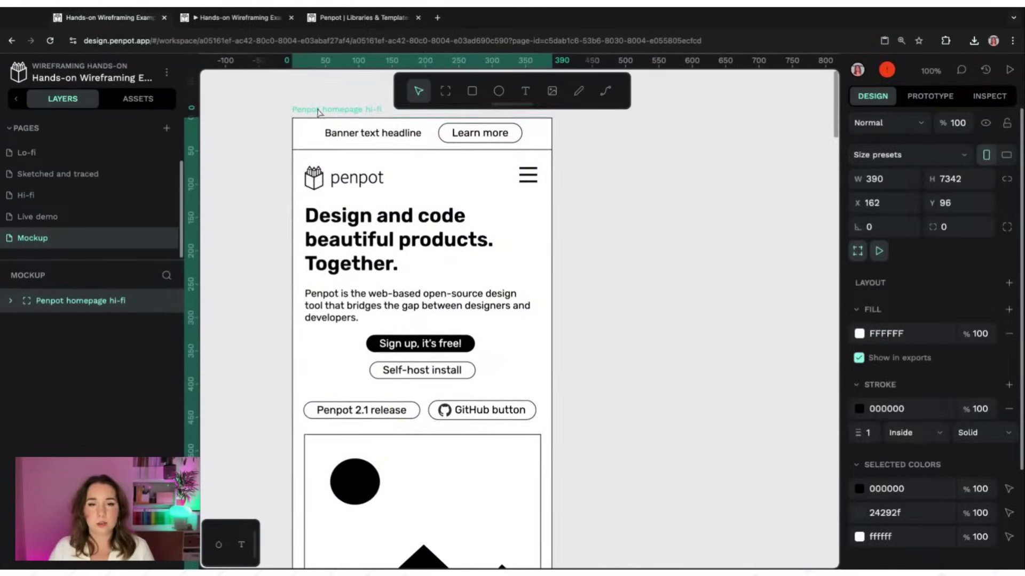
# Examine the pasted homepage's headline text and the layers inside its Images / square elements
pyautogui.click(569, 218)
pyautogui.doubleClick(380, 235)
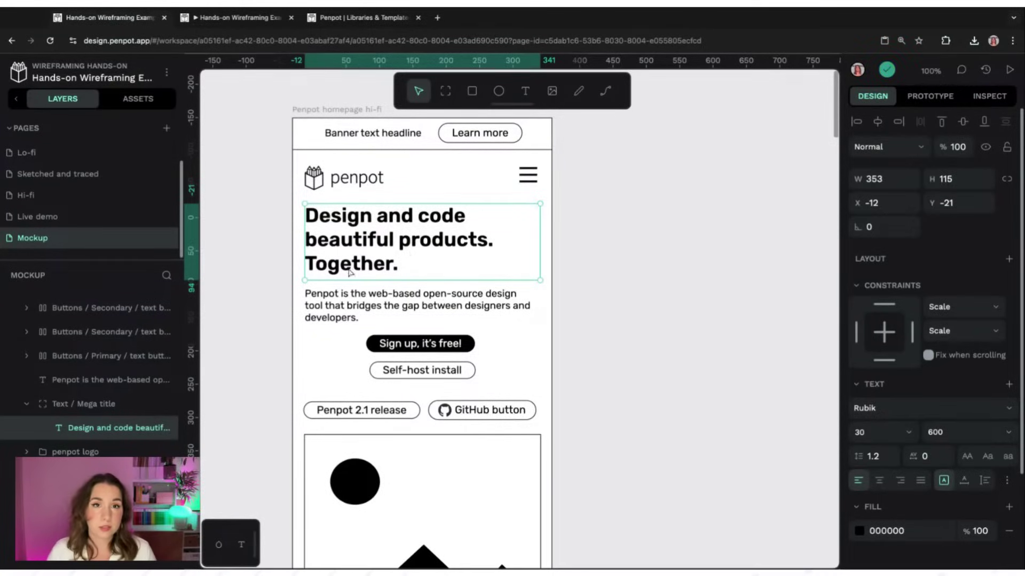
pyautogui.scroll(-4, 107, 384)
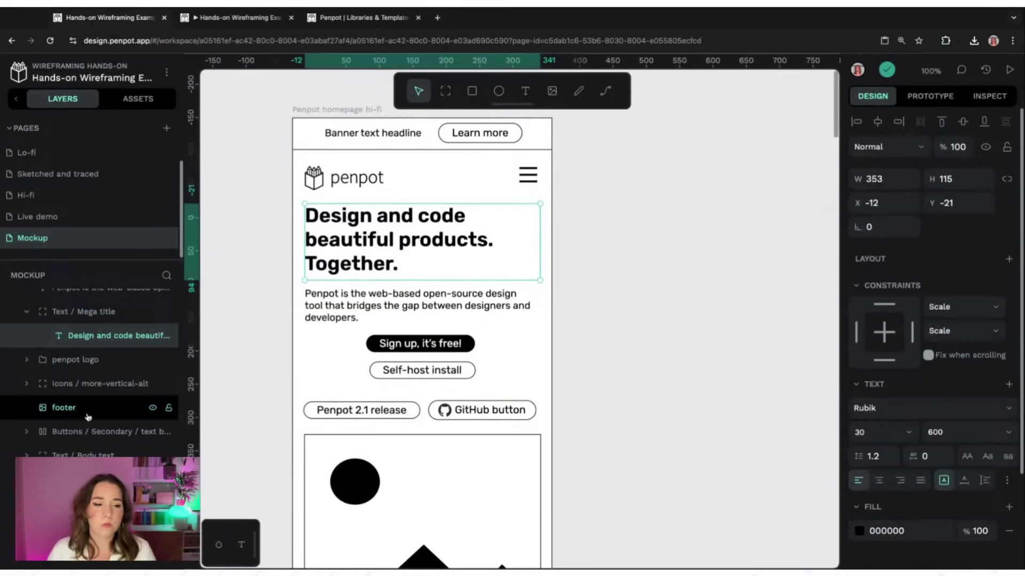
pyautogui.doubleClick(334, 251)
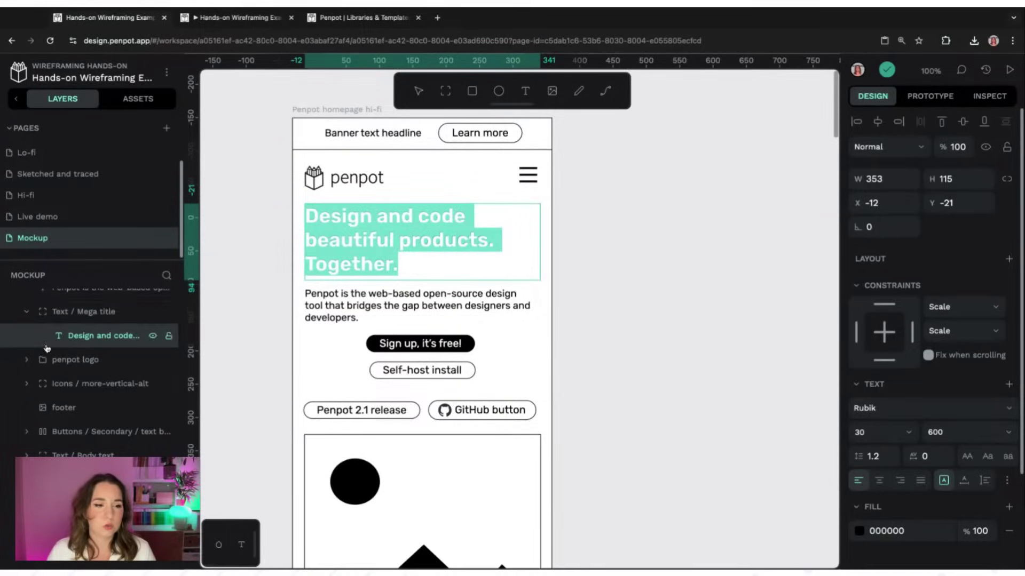
pyautogui.scroll(-3, 16, 331)
pyautogui.click(27, 349)
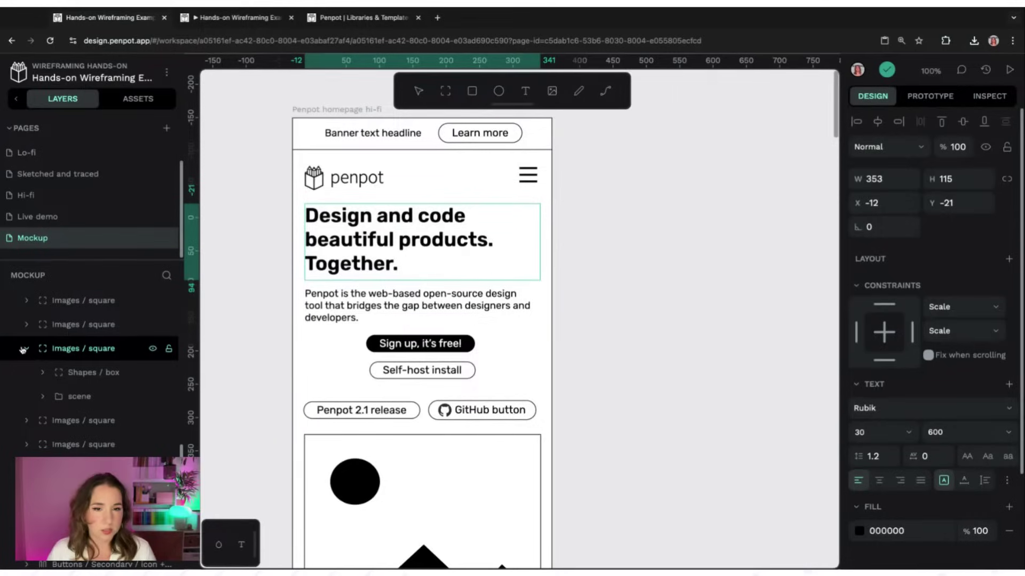
pyautogui.click(74, 377)
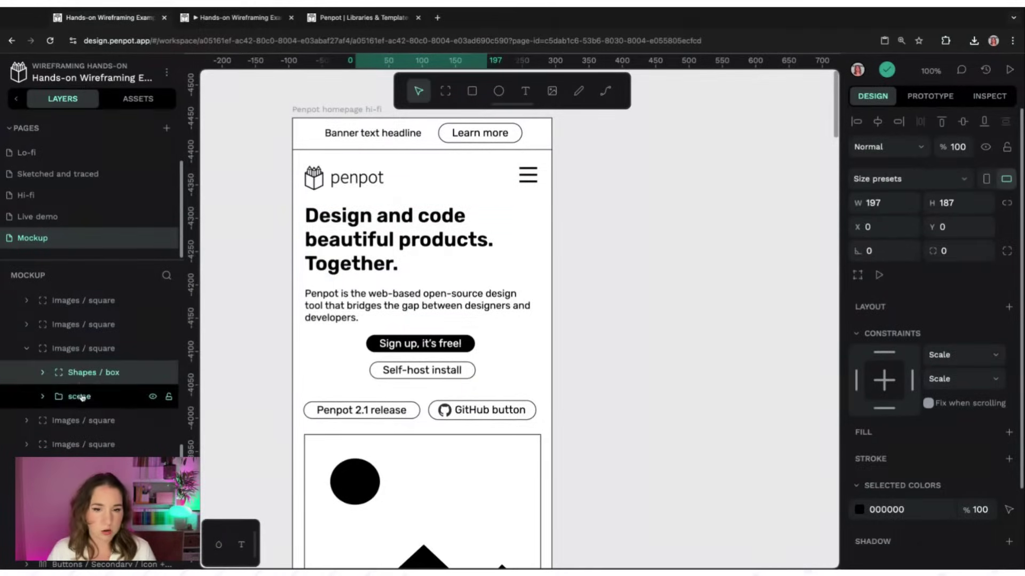
pyautogui.click(283, 159)
# Replace the homepage board on the Mockup page with a copy of the Live demo page's sign up board
pyautogui.click(331, 109)
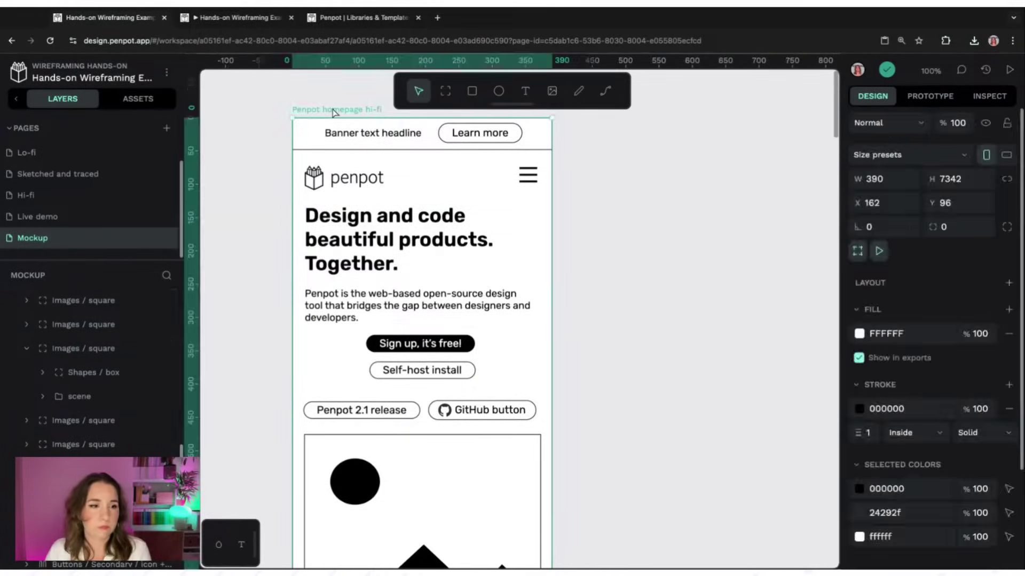
pyautogui.click(86, 219)
pyautogui.scroll(2, 267, 128)
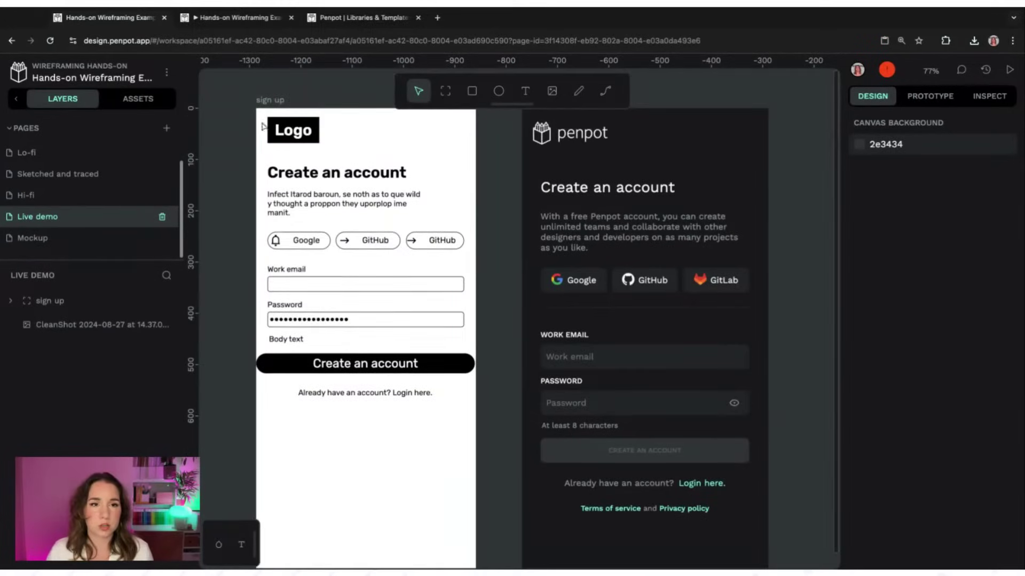
pyautogui.click(269, 101)
pyautogui.click(123, 238)
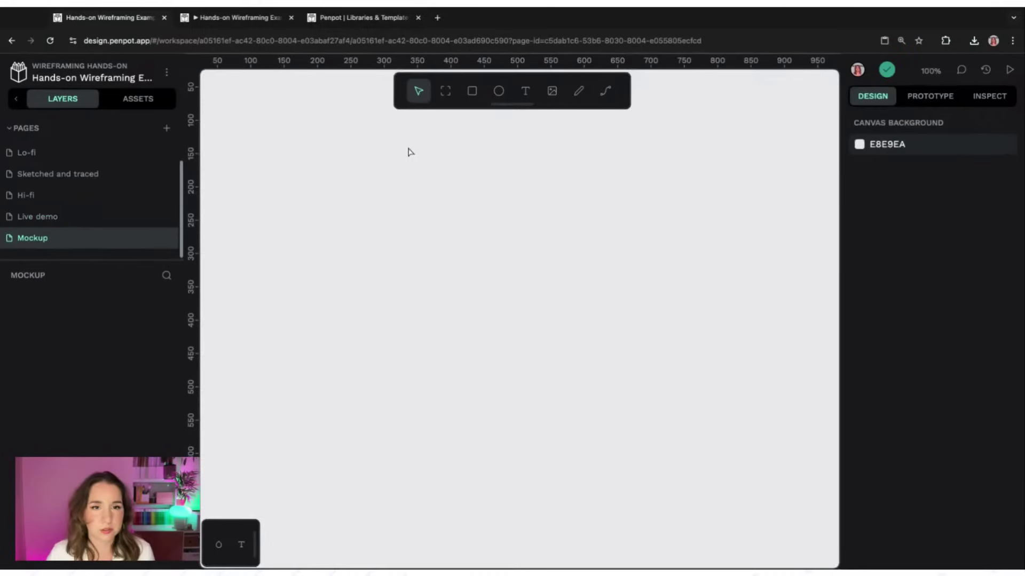
pyautogui.click(748, 200)
pyautogui.hscroll(5, 747, 201)
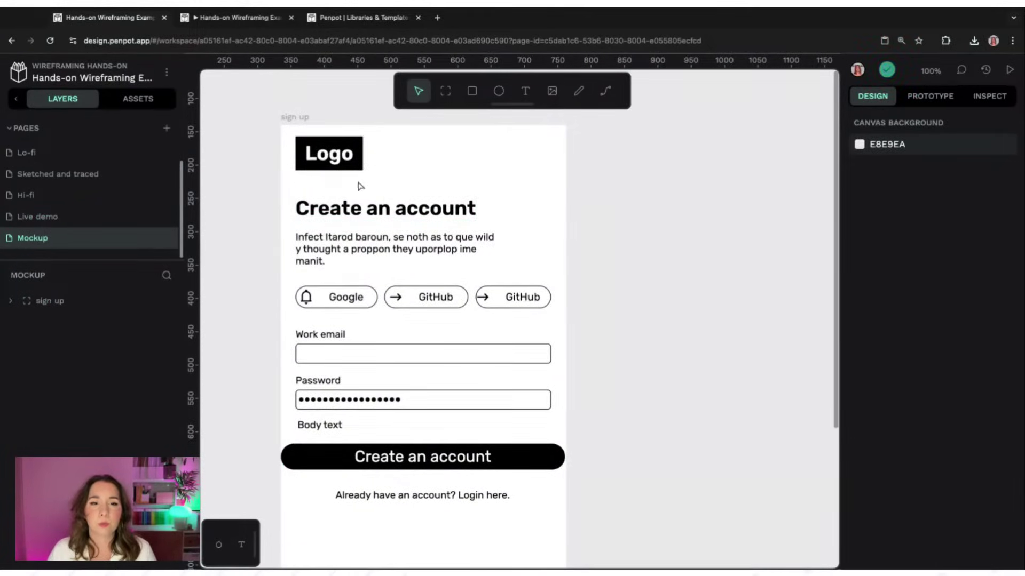
# Detach the primary "Create an account" button on the sign up board from its library component
pyautogui.click(344, 210)
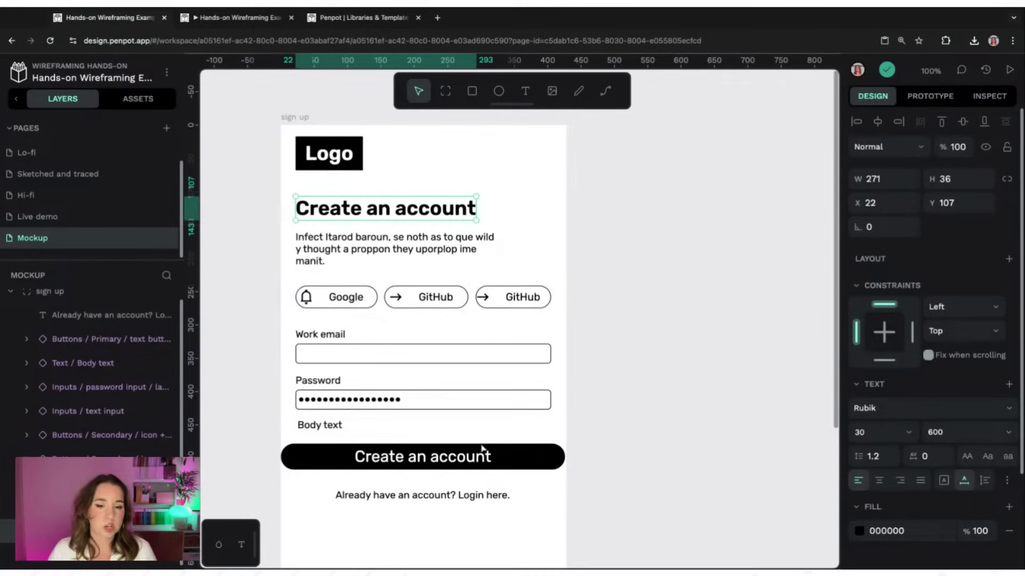
pyautogui.click(321, 444)
pyautogui.scroll(-2, 536, 377)
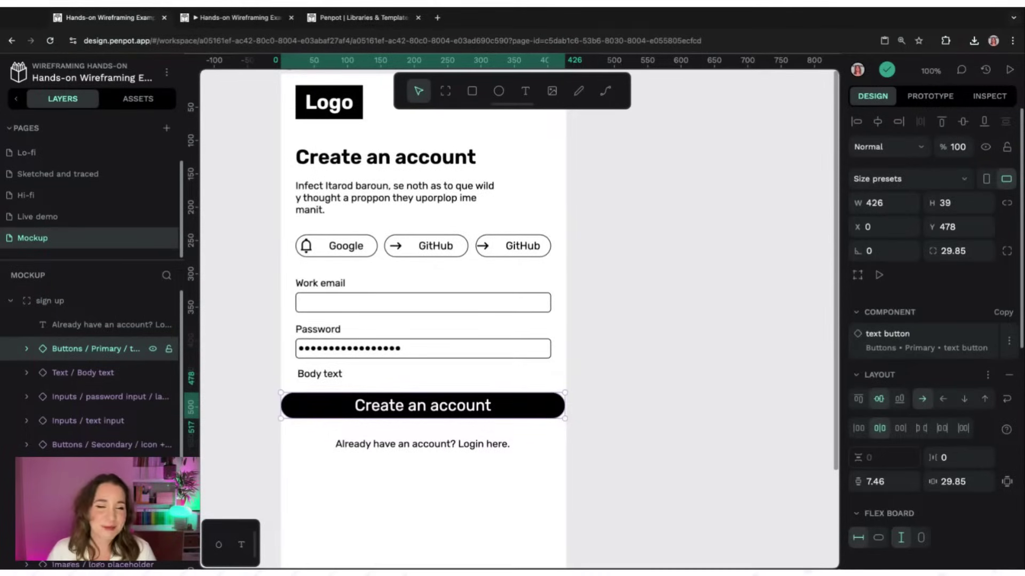
pyautogui.rightClick(91, 349)
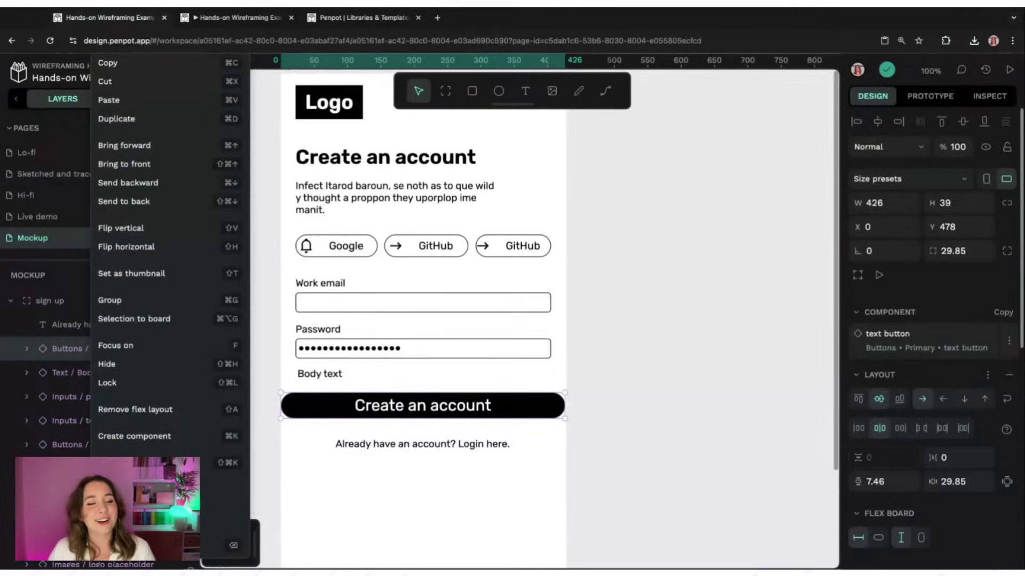
pyautogui.click(123, 462)
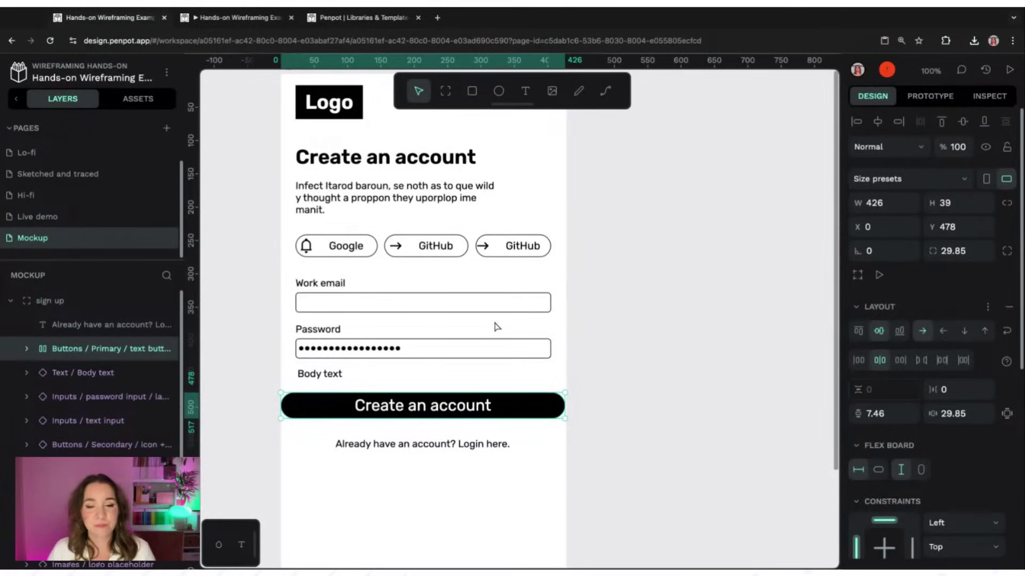
# Change the "Create an account" button's fill from the library colour to bright green #00d008
pyautogui.scroll(-5, 905, 458)
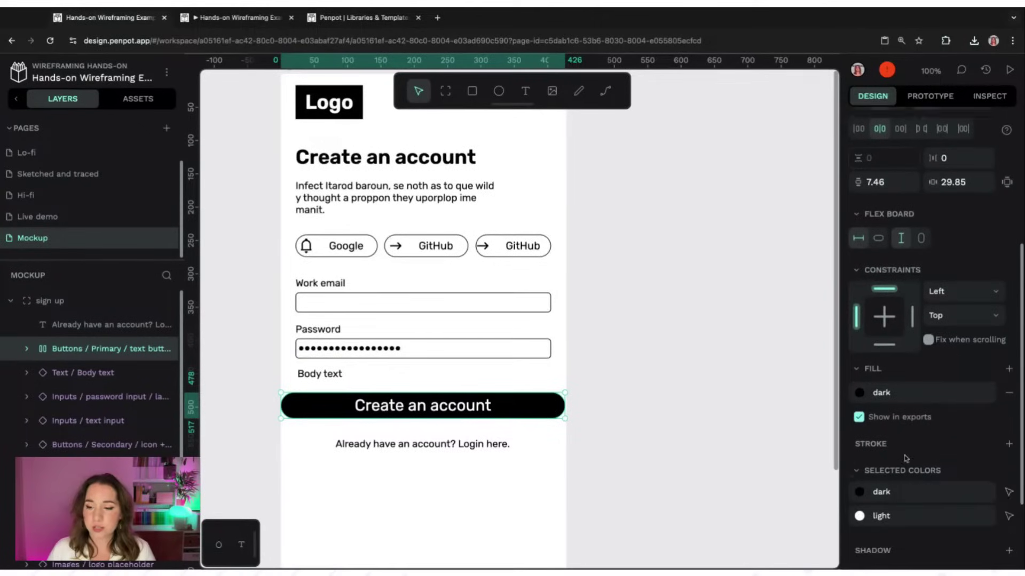
pyautogui.scroll(-2, 905, 458)
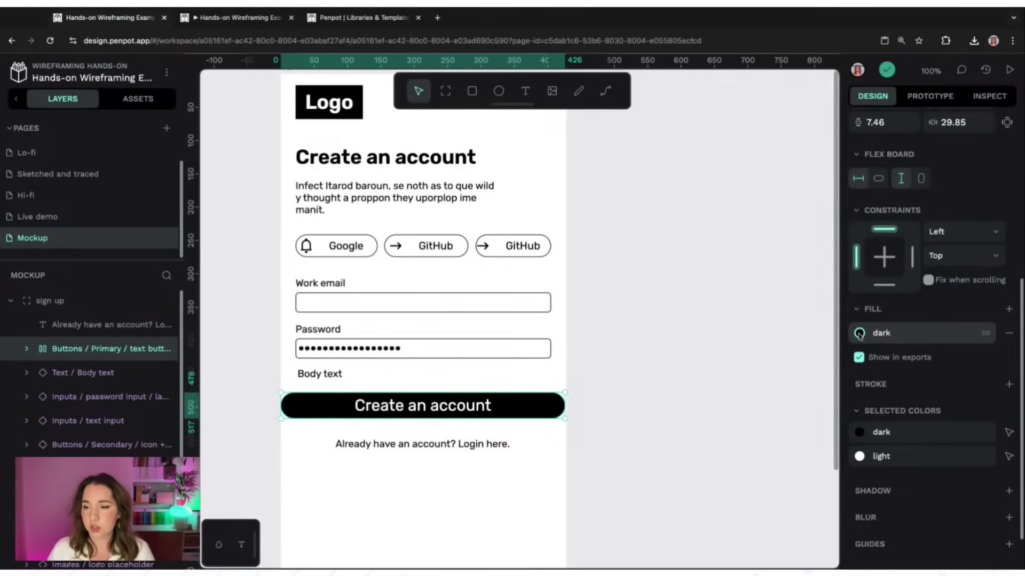
pyautogui.click(859, 333)
pyautogui.click(734, 426)
pyautogui.click(757, 367)
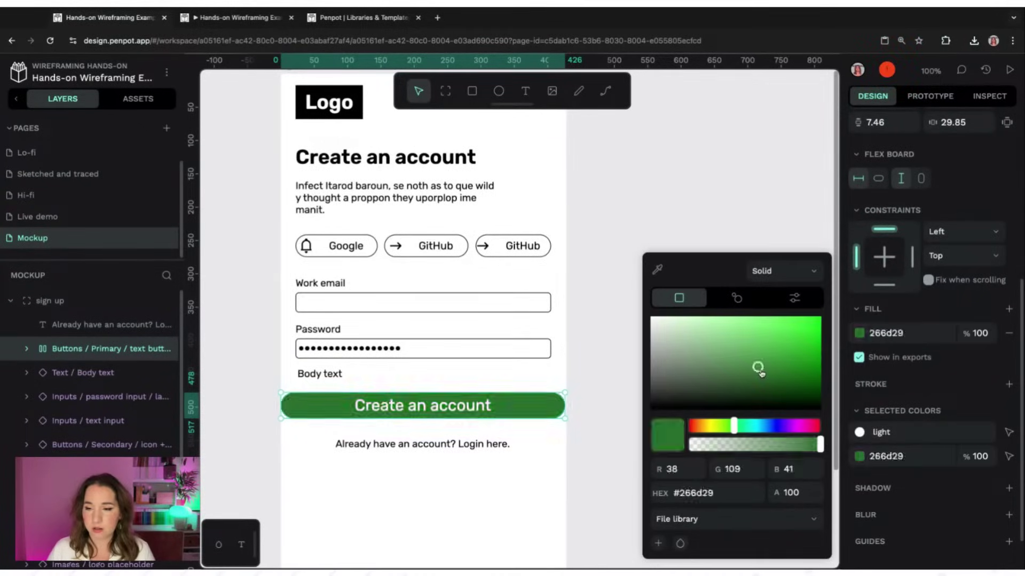
pyautogui.moveTo(758, 367); pyautogui.dragTo(818, 332)
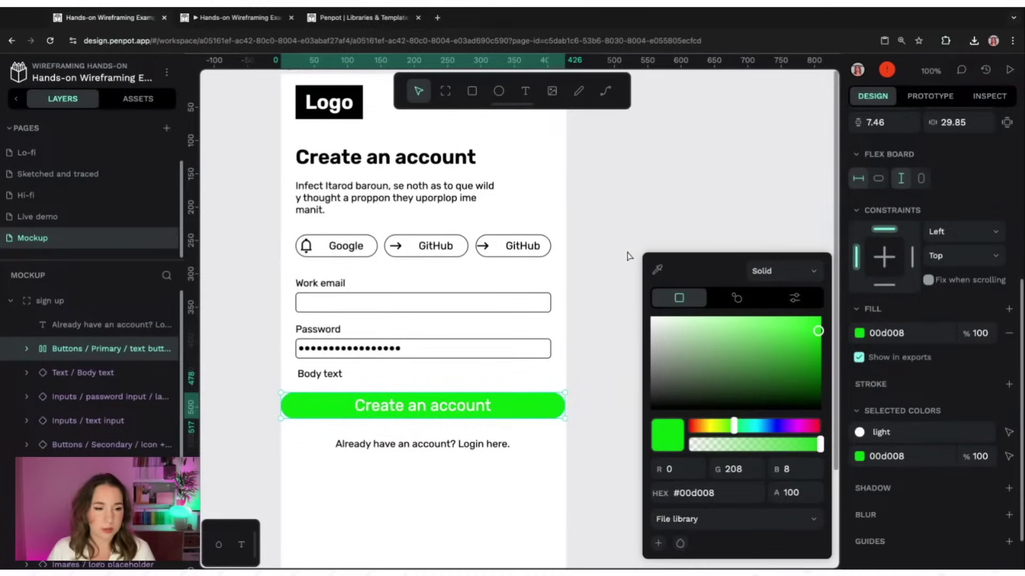
pyautogui.click(643, 174)
# Create a new main component from the green "Create an account" button
pyautogui.click(110, 350)
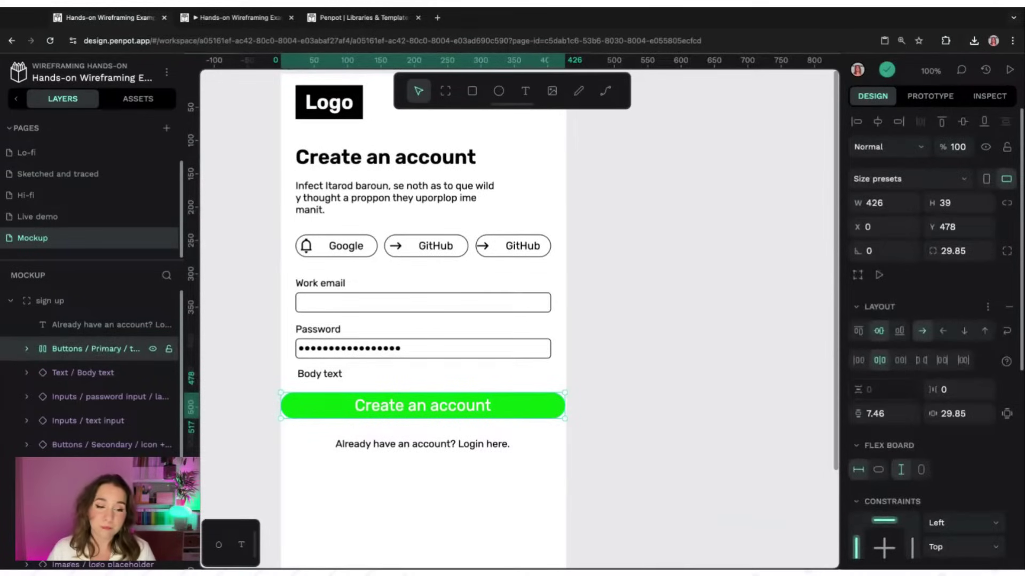
pyautogui.rightClick(107, 347)
pyautogui.click(144, 428)
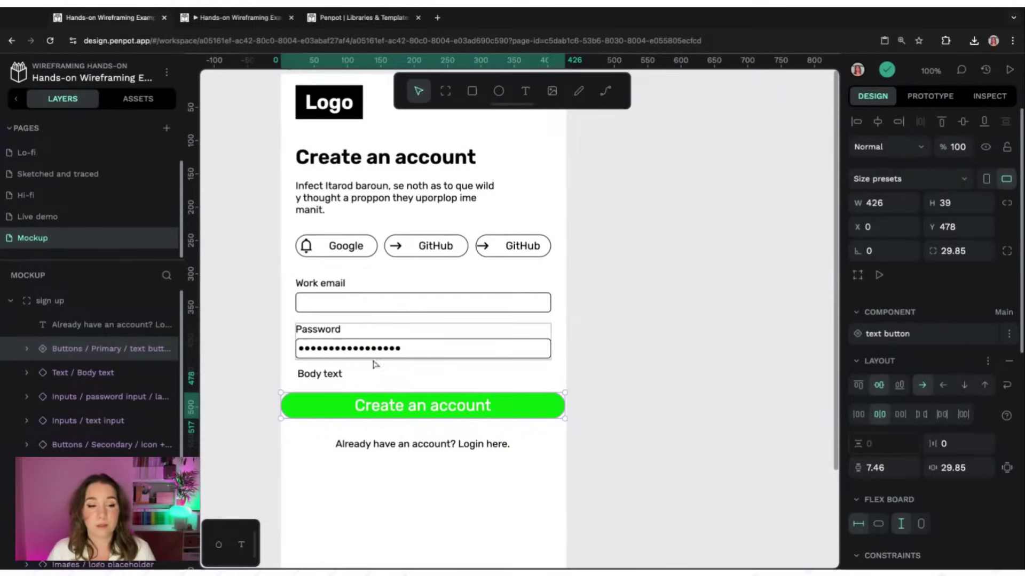
pyautogui.scroll(2, 666, 324)
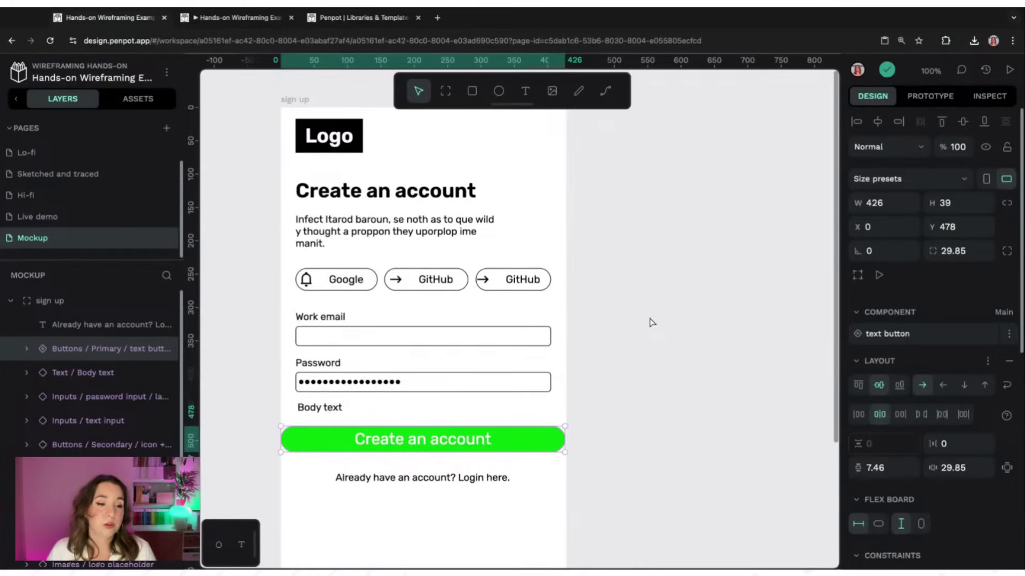
pyautogui.click(268, 116)
# Go back to the projects dashboard and duplicate the Hands-on Wireframing file
pyautogui.scroll(1, 99, 173)
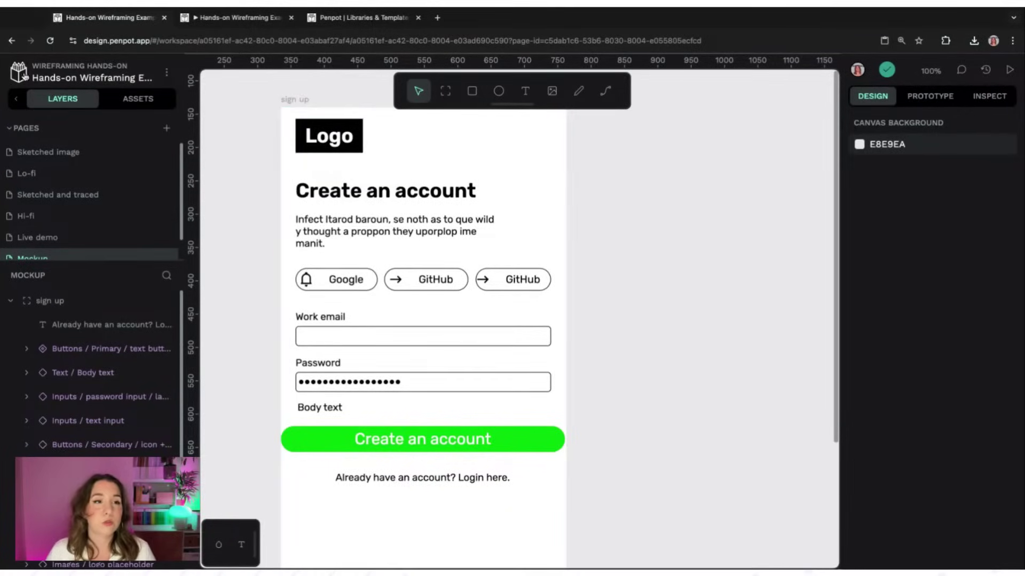
pyautogui.click(21, 76)
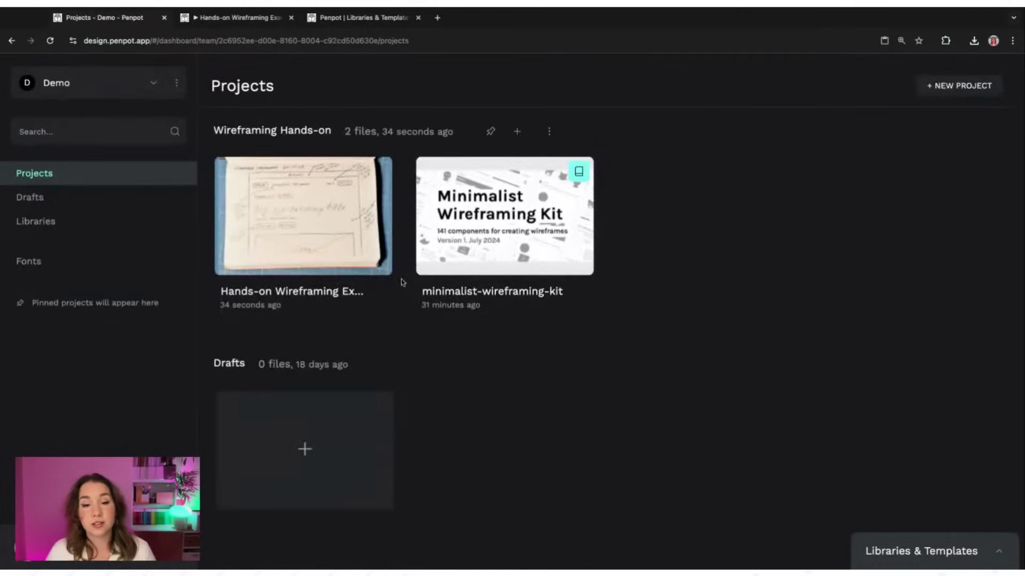
pyautogui.click(386, 303)
pyautogui.click(432, 358)
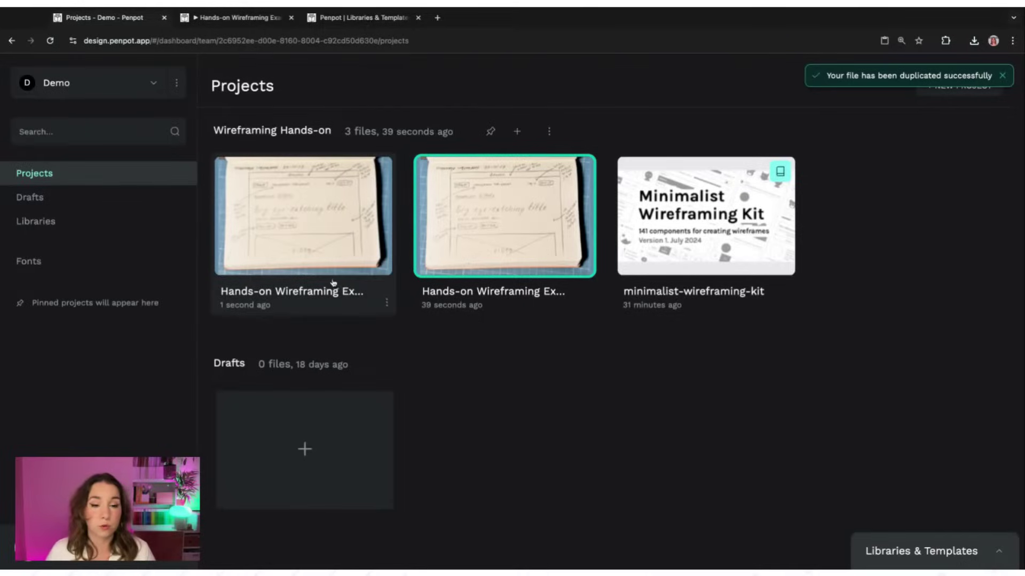
# Open the duplicated wireframing file and delete its Sketched image, Lo-fi, Sketched and traced, and Hi-fi pages
pyautogui.doubleClick(259, 233)
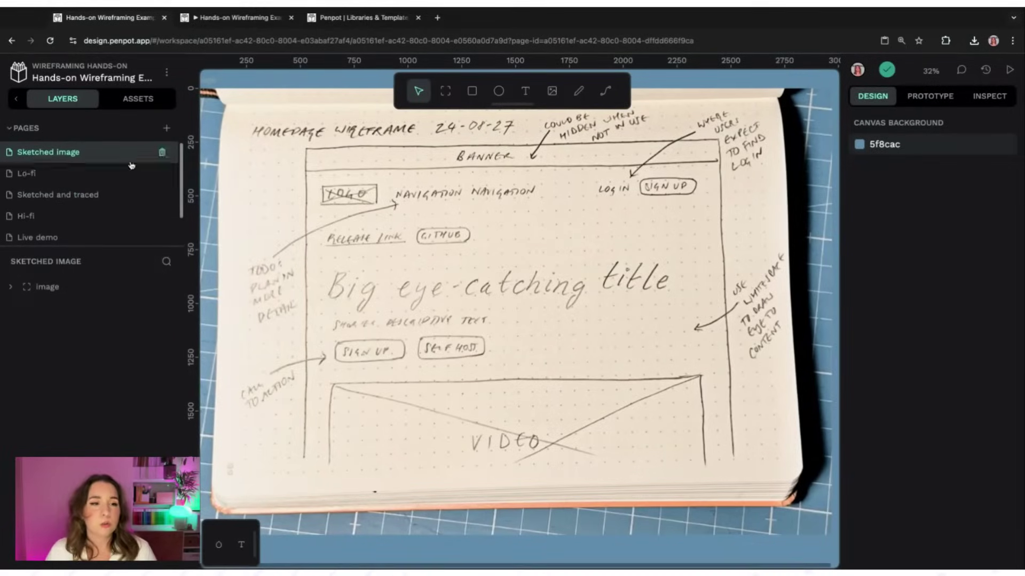
pyautogui.click(162, 153)
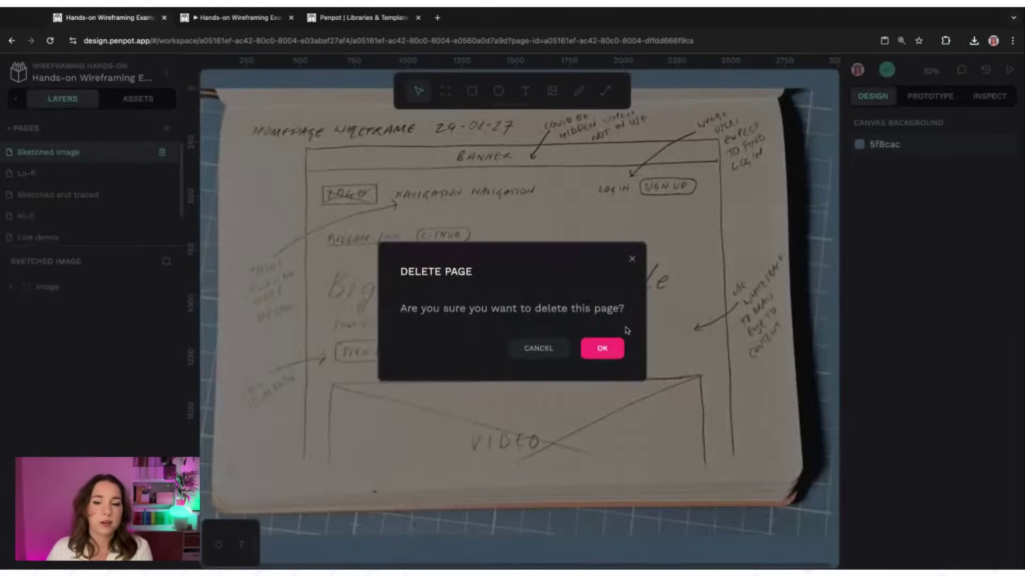
pyautogui.click(600, 349)
pyautogui.click(162, 152)
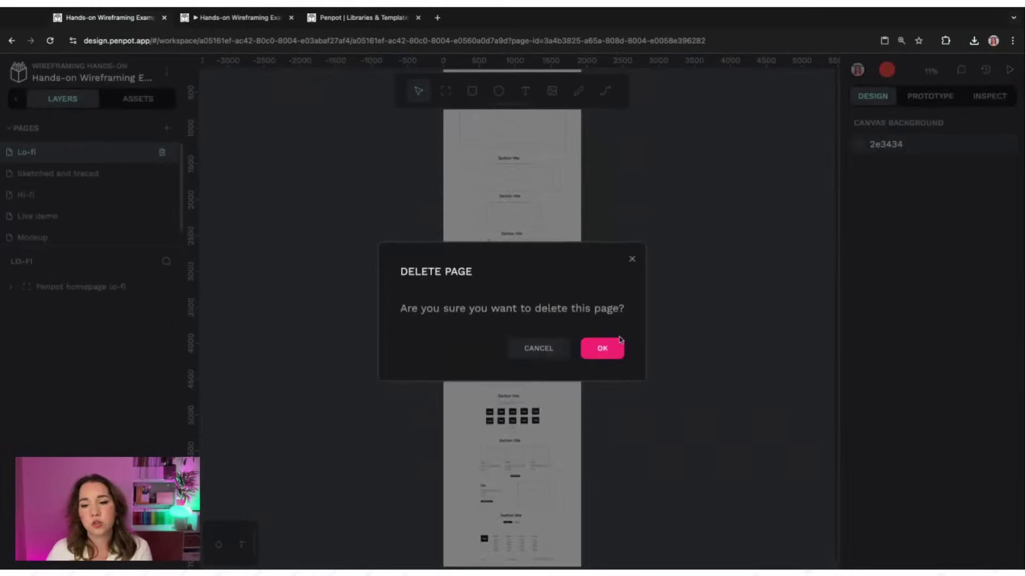
pyautogui.click(602, 349)
pyautogui.click(162, 153)
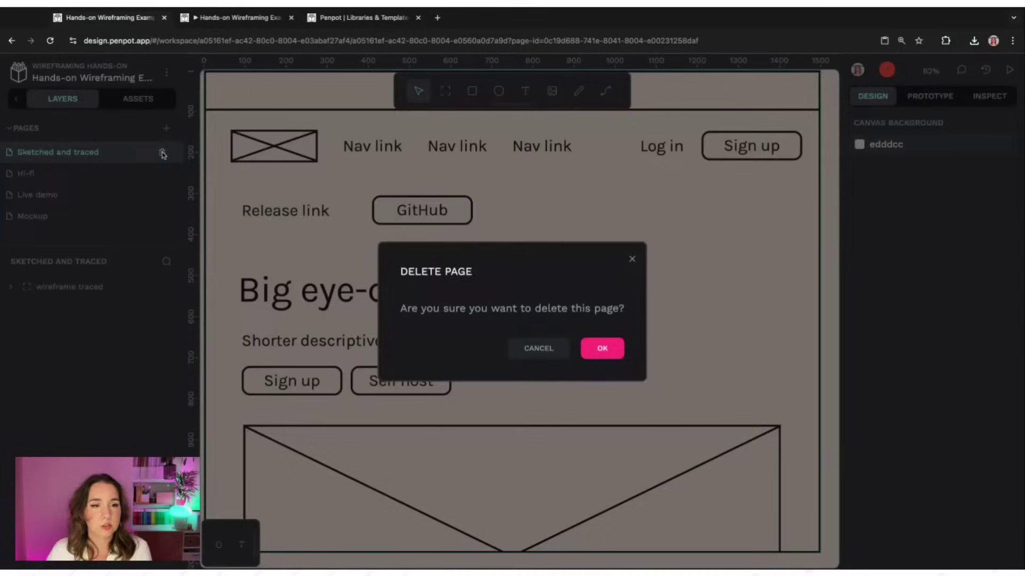
pyautogui.click(601, 351)
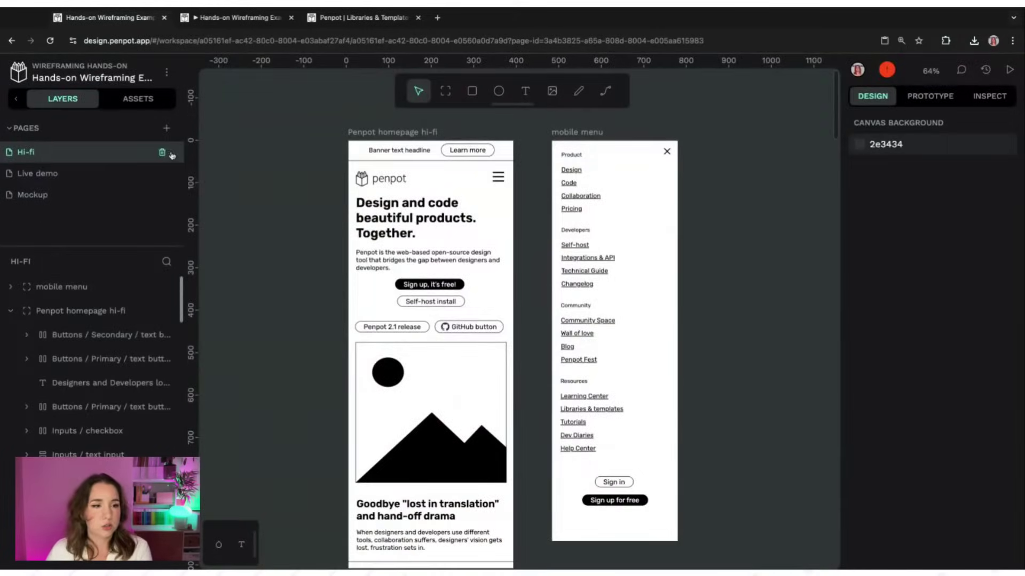
pyautogui.click(163, 154)
pyautogui.click(600, 349)
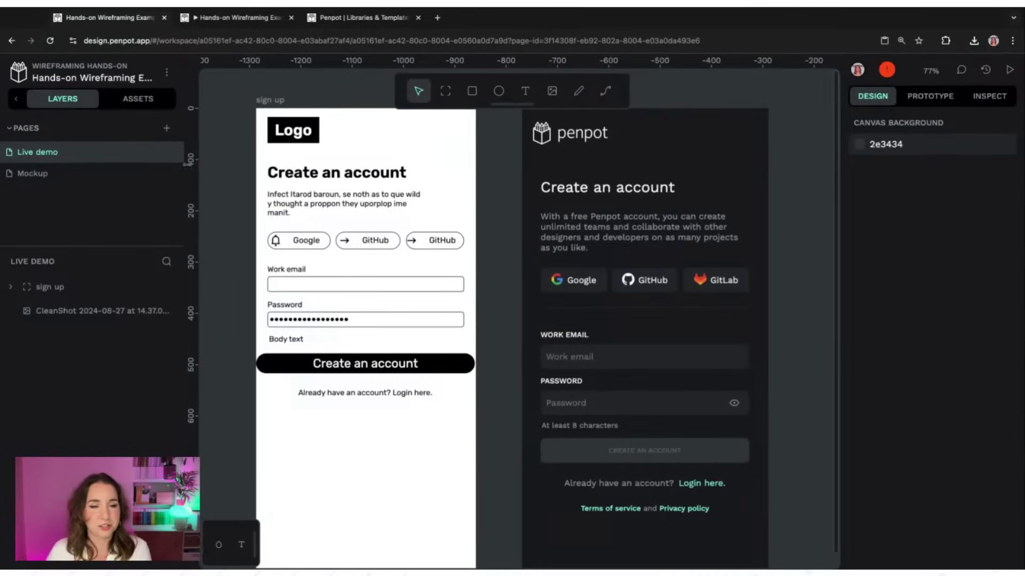
# Detach the logo placeholder on the Live demo page's sign up board from its library component
pyautogui.click(299, 128)
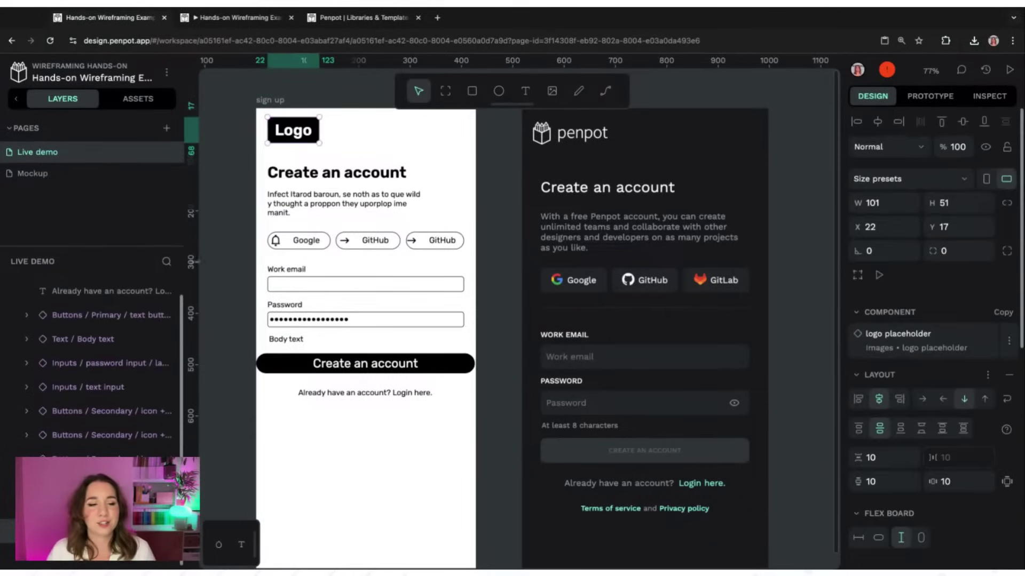
pyautogui.rightClick(296, 130)
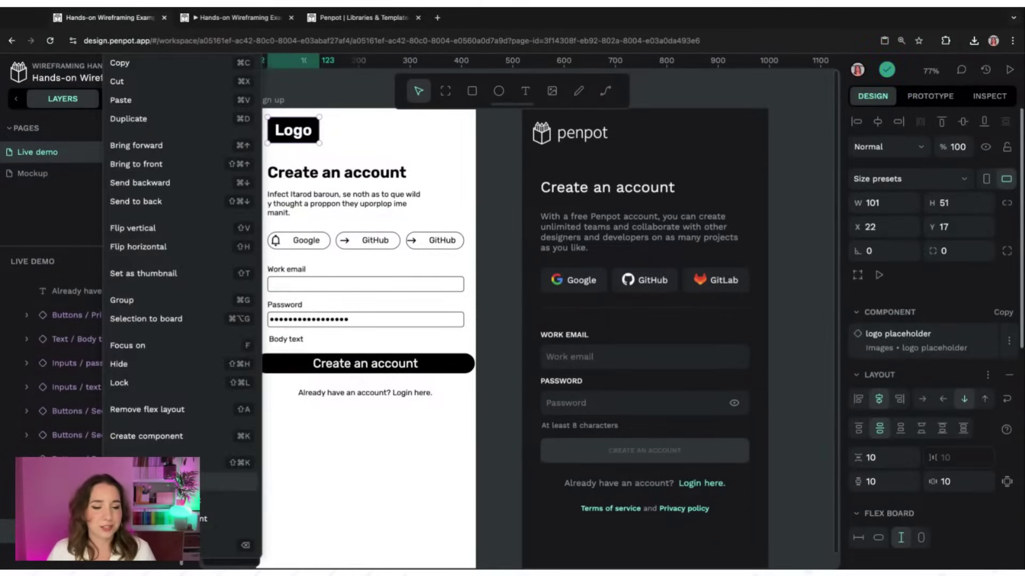
pyautogui.click(229, 462)
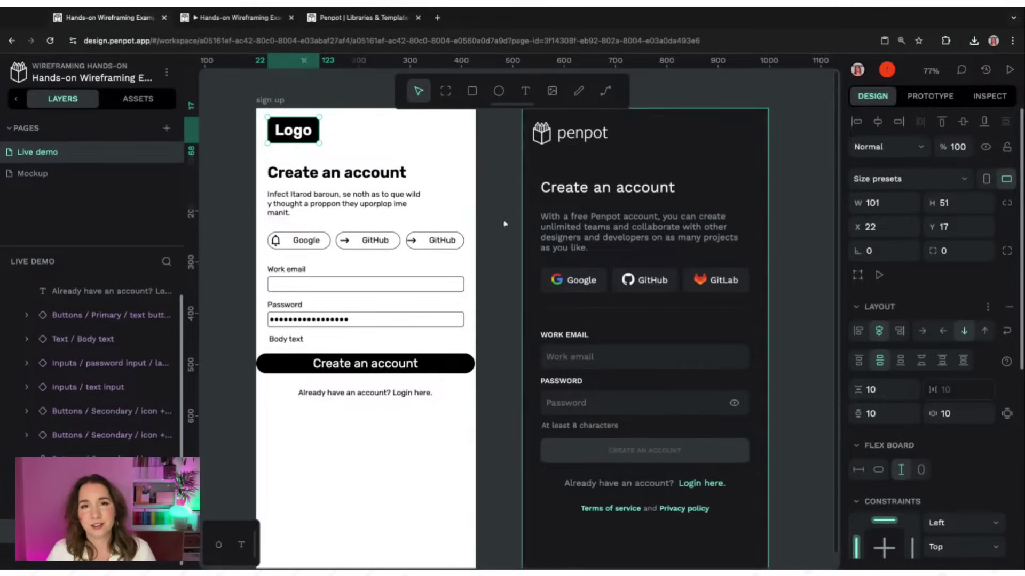
pyautogui.click(233, 111)
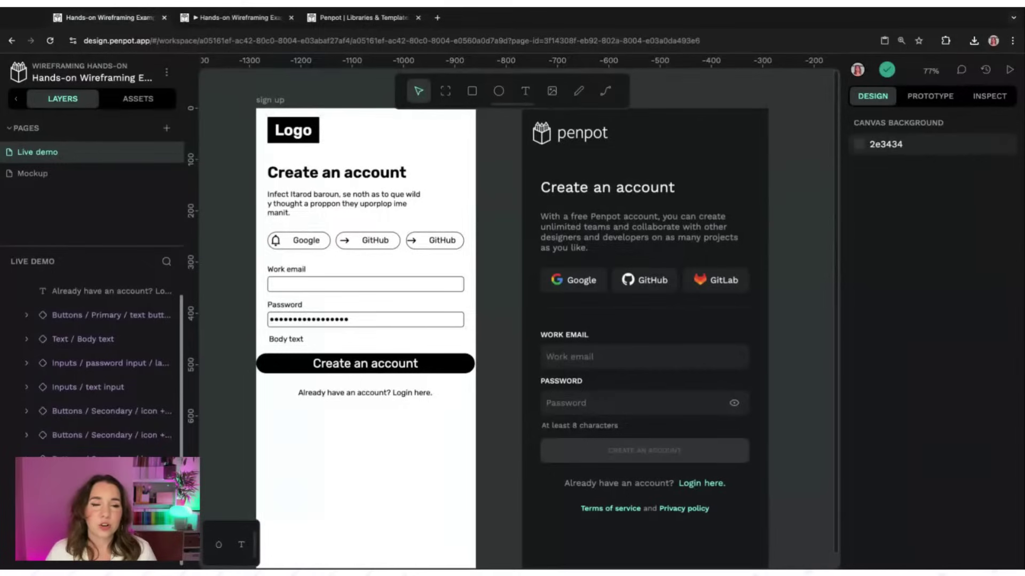
# Review the file's export options, choose to treat shared library assets as basic objects, and cancel the export
pyautogui.click(167, 72)
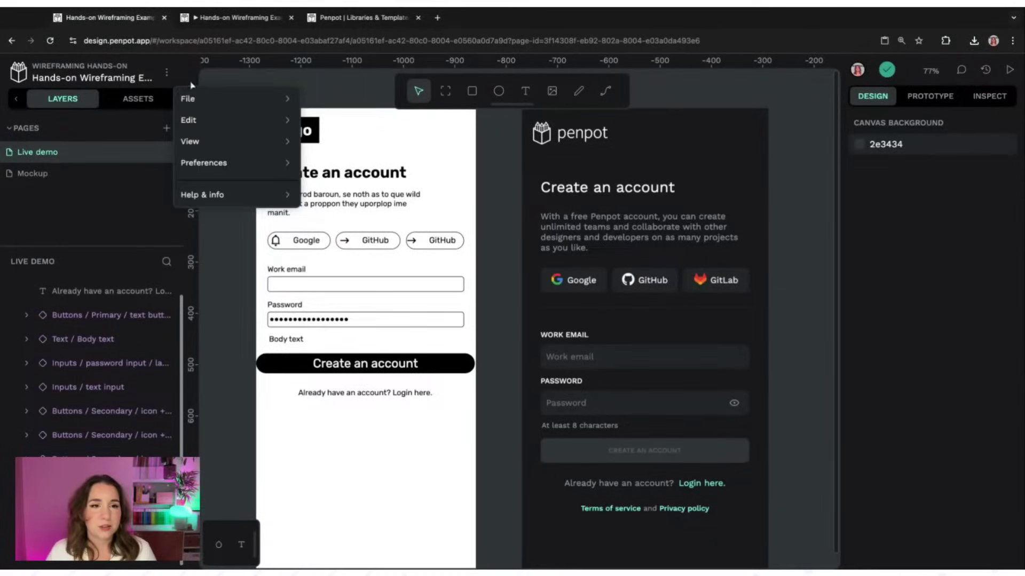
pyautogui.moveTo(219, 100)
pyautogui.click(392, 149)
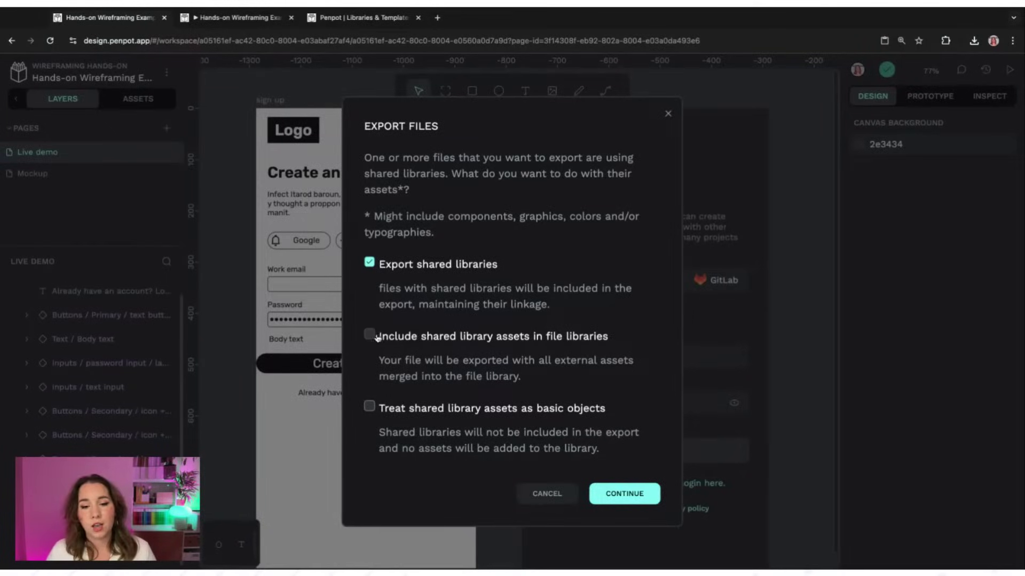
pyautogui.click(370, 407)
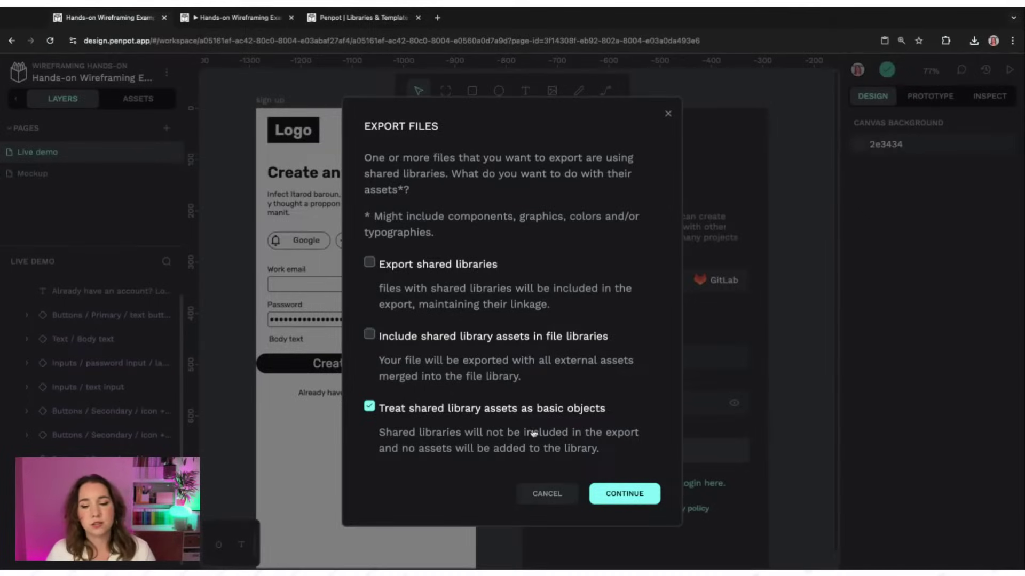
pyautogui.click(554, 494)
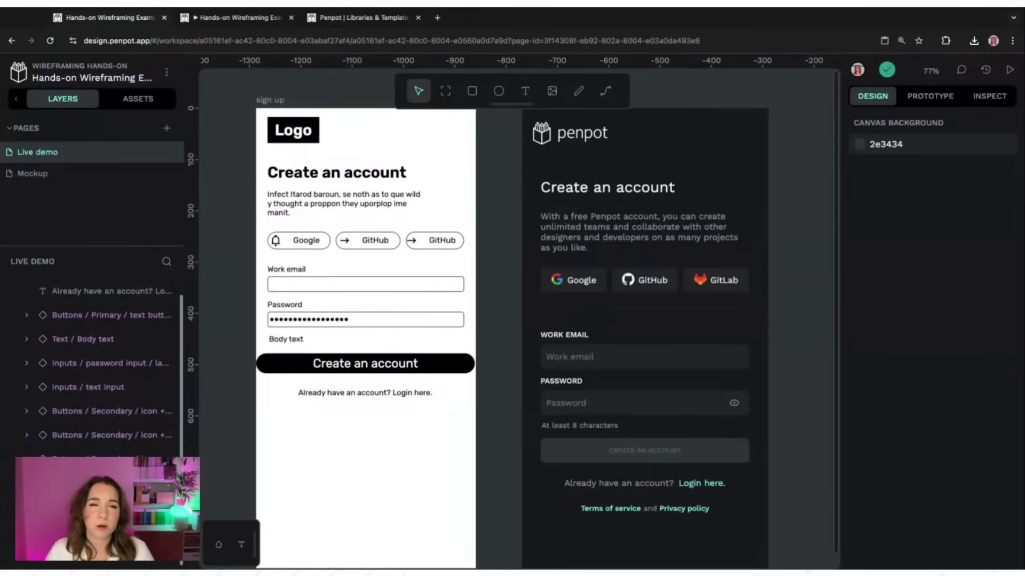
# Look at the duplicate's Mockup page and return to the dashboard to open the original wireframing file
pyautogui.click(52, 175)
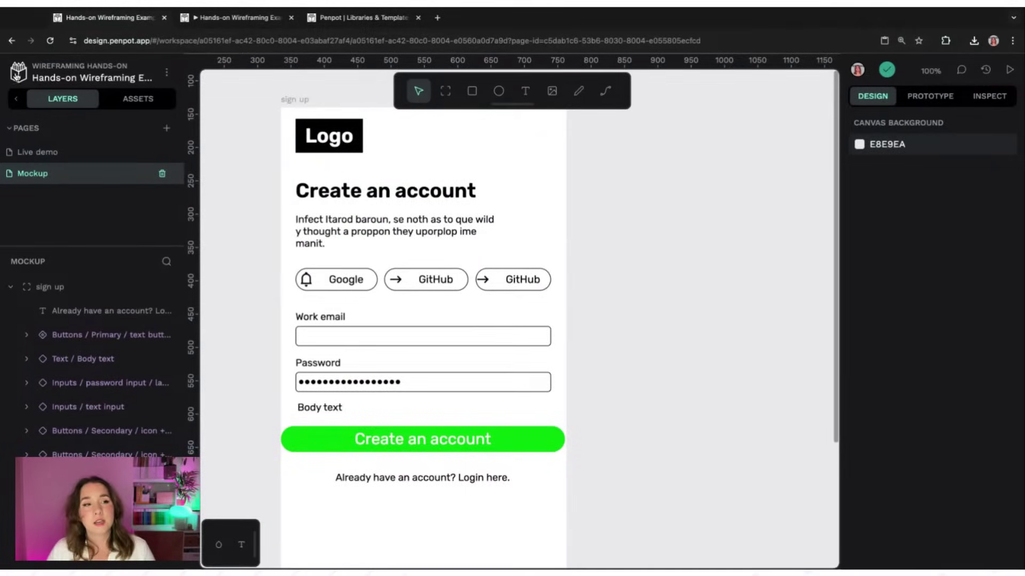
pyautogui.click(17, 76)
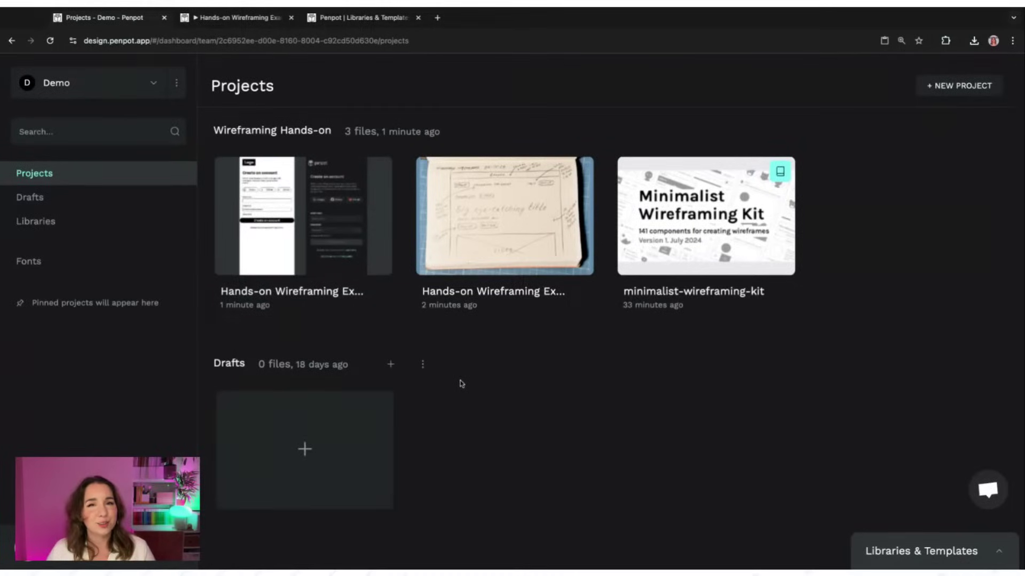
pyautogui.doubleClick(528, 251)
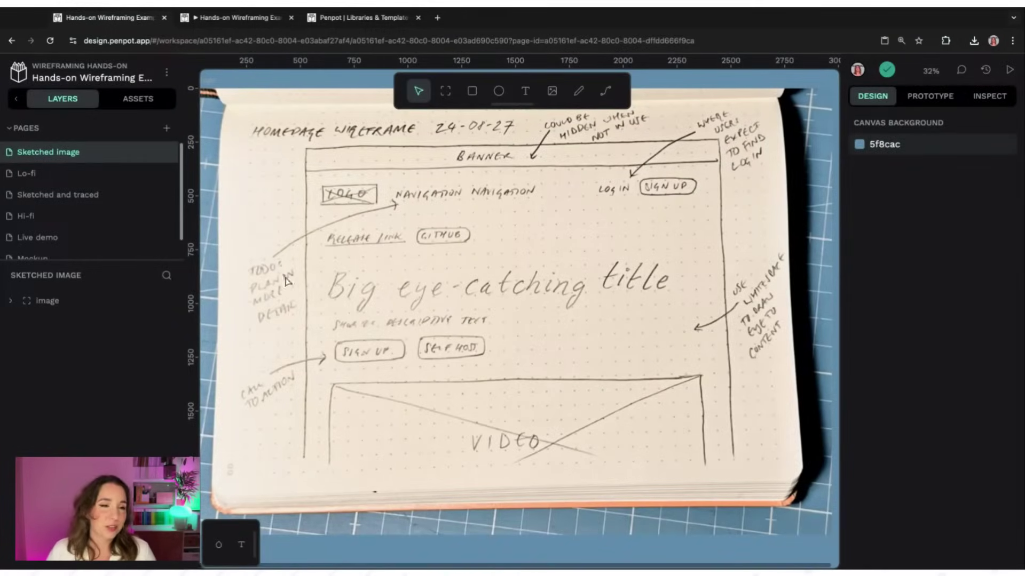
# Show the colours that the minimalist-wireframing-kit library provides among the file's assets
pyautogui.click(138, 99)
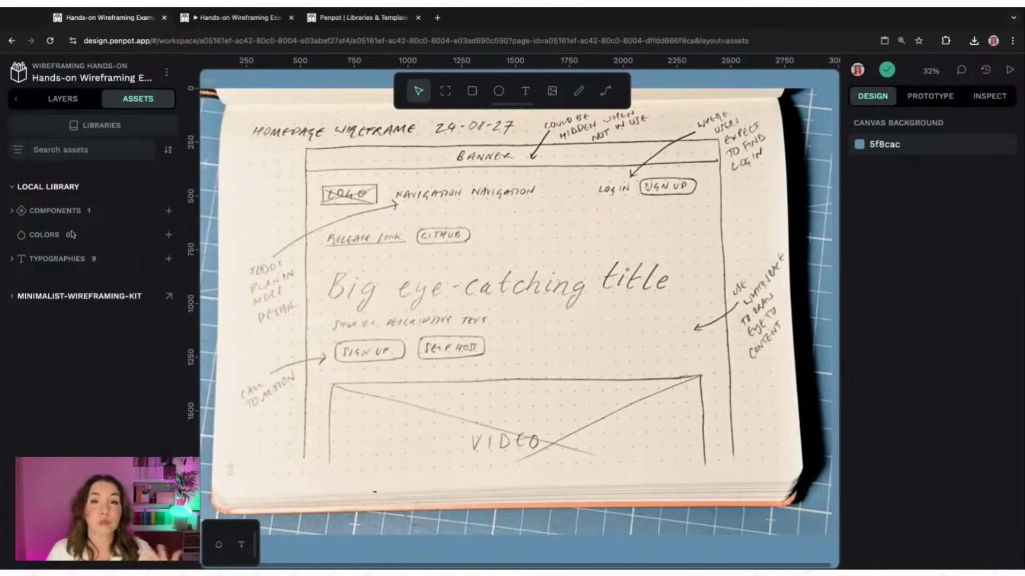
pyautogui.click(11, 300)
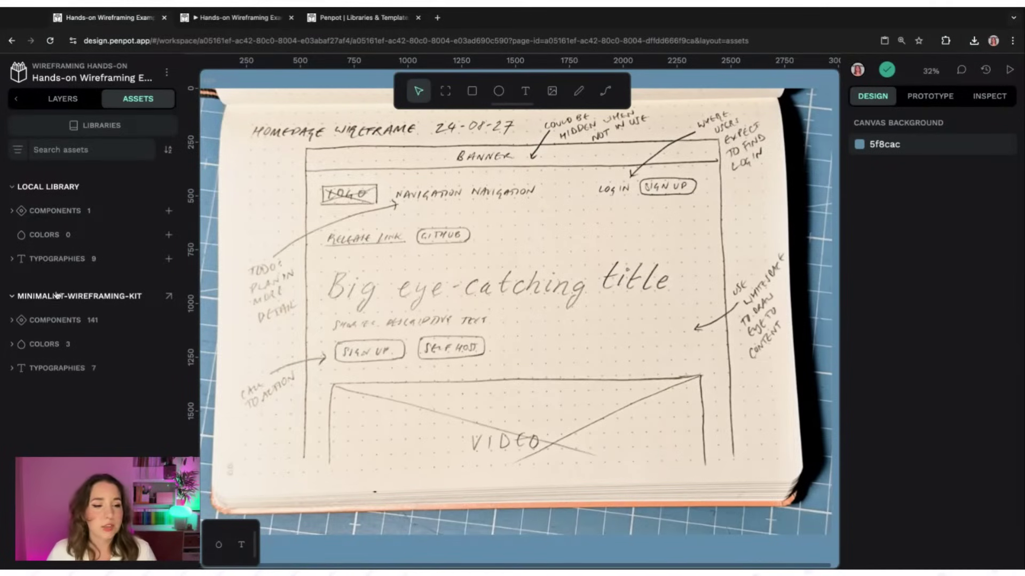
pyautogui.click(16, 344)
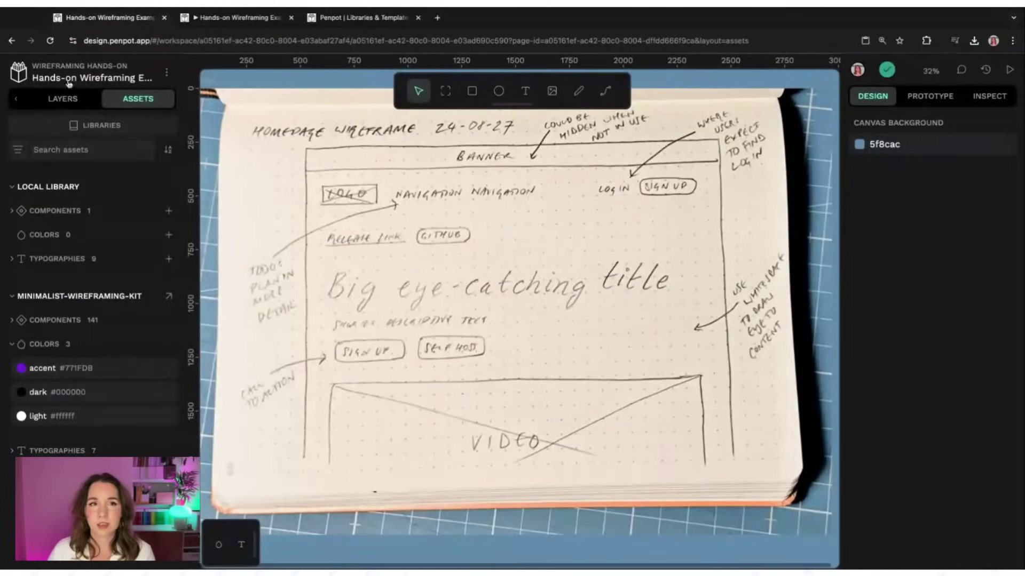
# Reopen the original wireframing file from the projects dashboard and go to its Live demo page
pyautogui.click(21, 68)
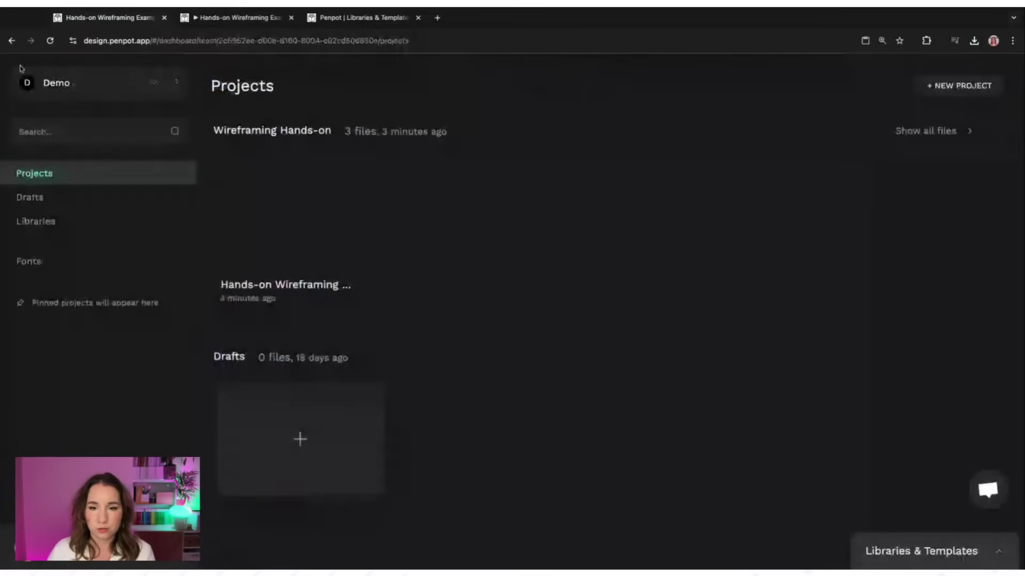
pyautogui.doubleClick(417, 234)
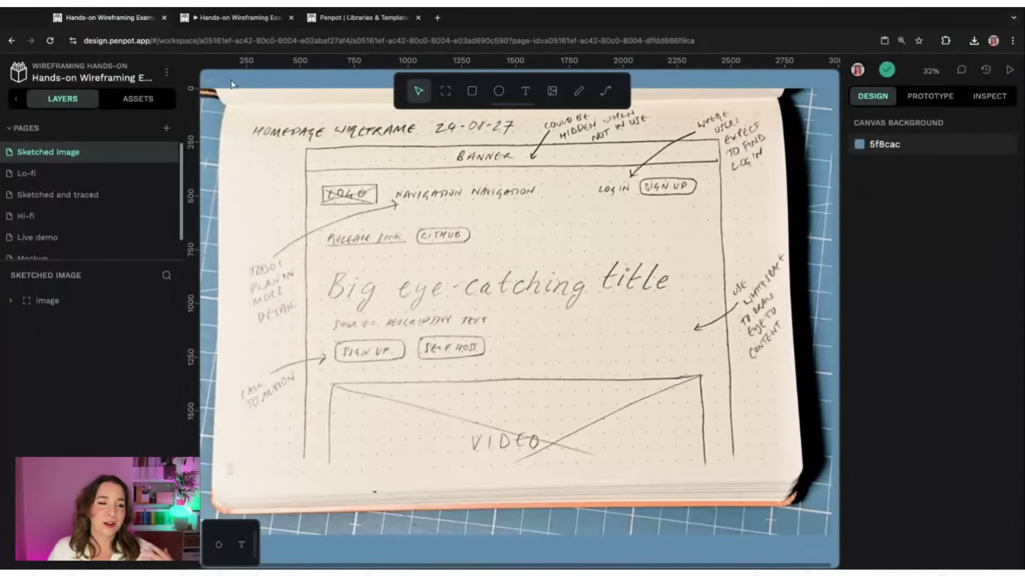
pyautogui.click(54, 242)
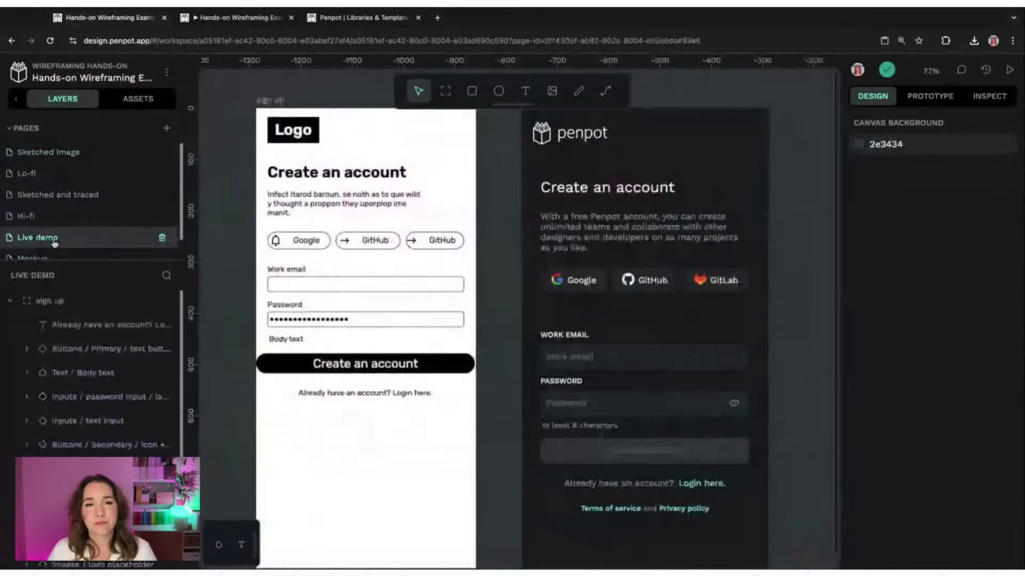
pyautogui.hscroll(1, 289, 84)
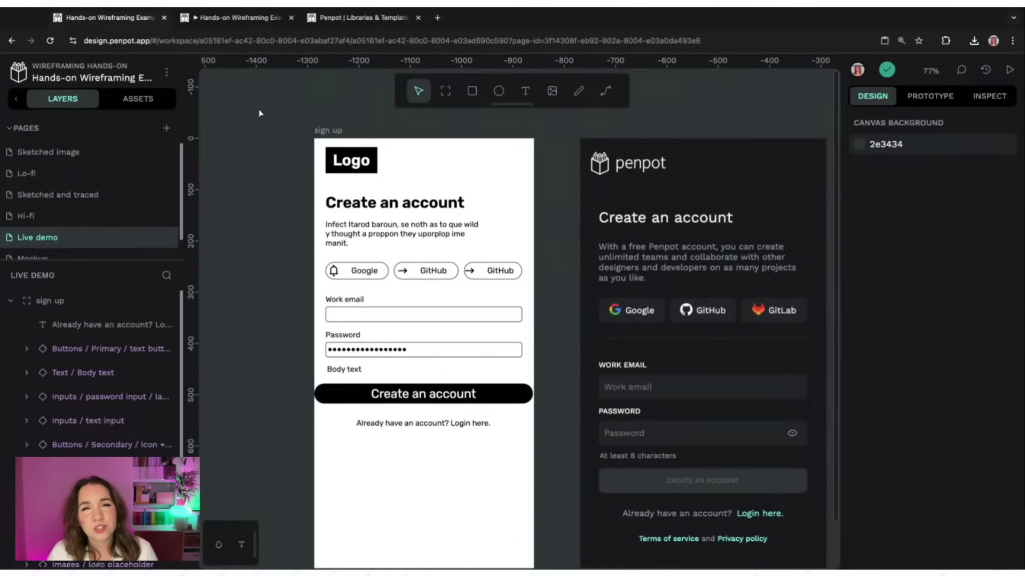
# Exclude the sign up board from view mode and include it again
pyautogui.click(322, 132)
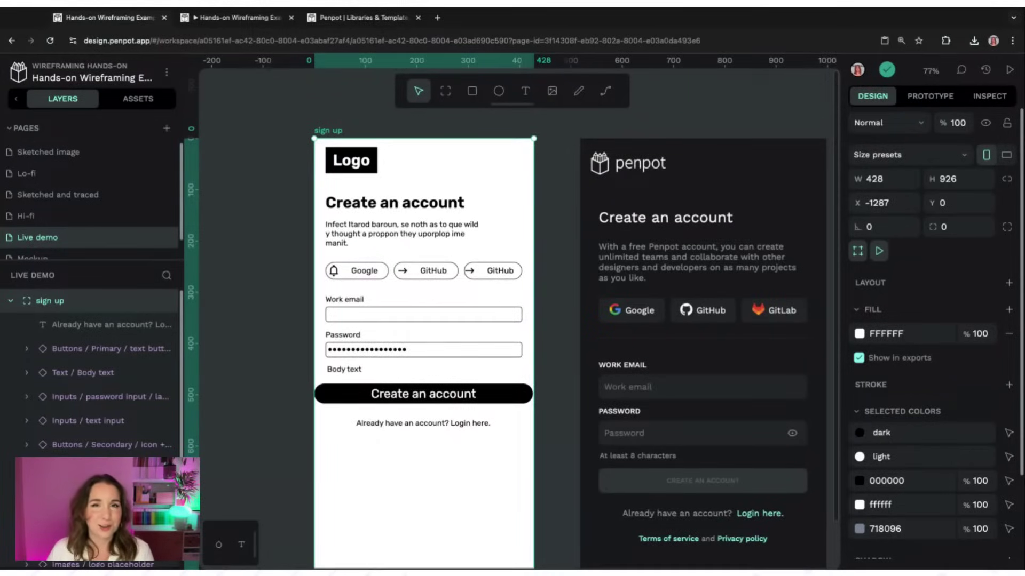
pyautogui.click(342, 115)
pyautogui.click(332, 129)
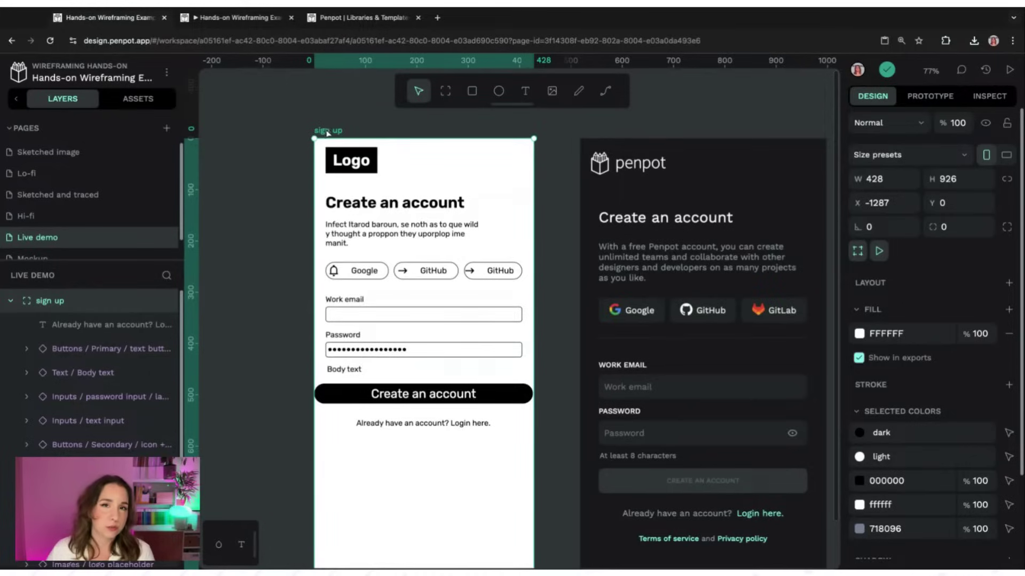
pyautogui.click(879, 252)
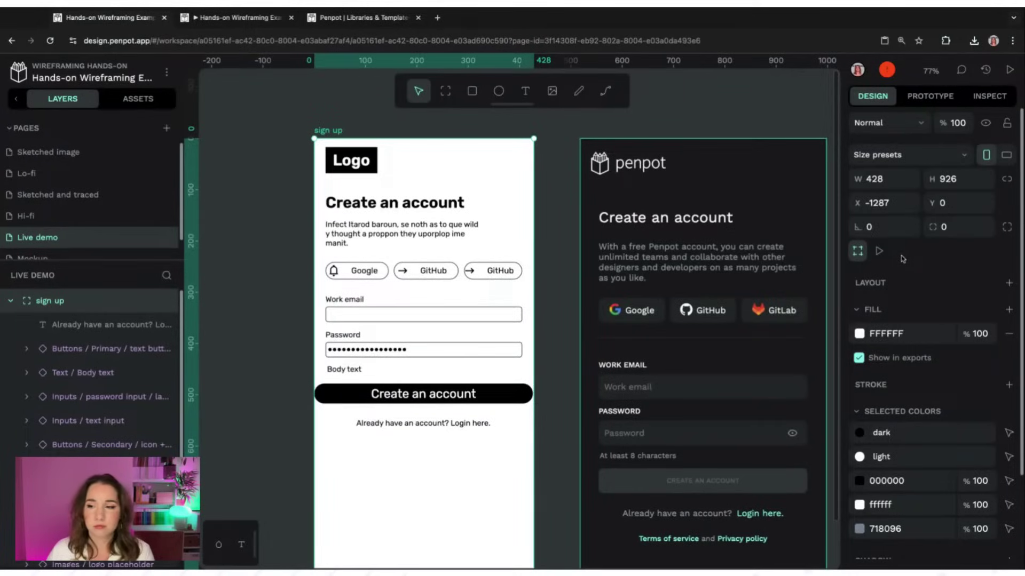
pyautogui.click(880, 252)
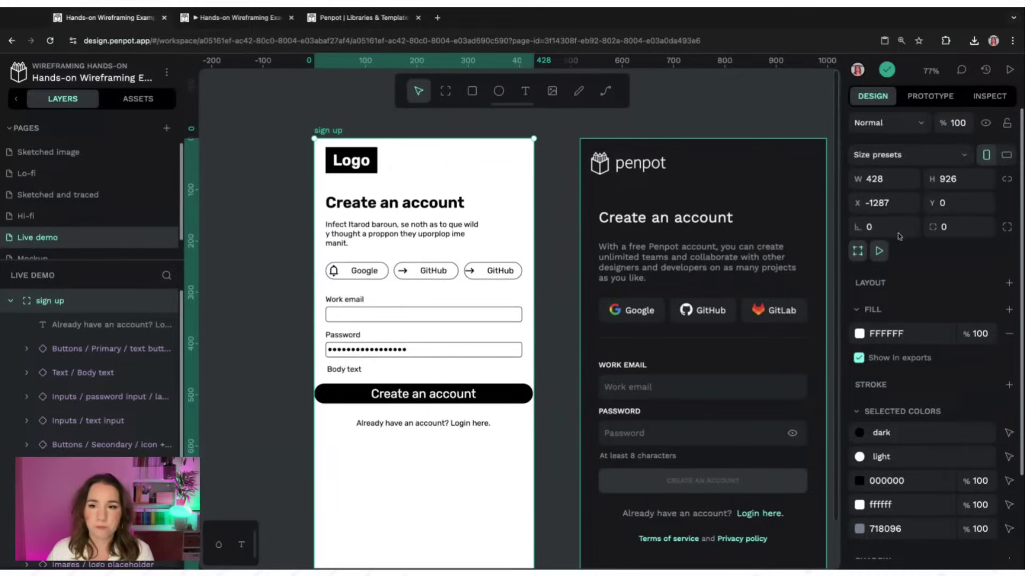
pyautogui.click(742, 114)
# Draw a board around the dark Penpot sign-up screenshot and extend it to 468 × 926, level with the sign up board's top edge
pyautogui.hscroll(5, 741, 113)
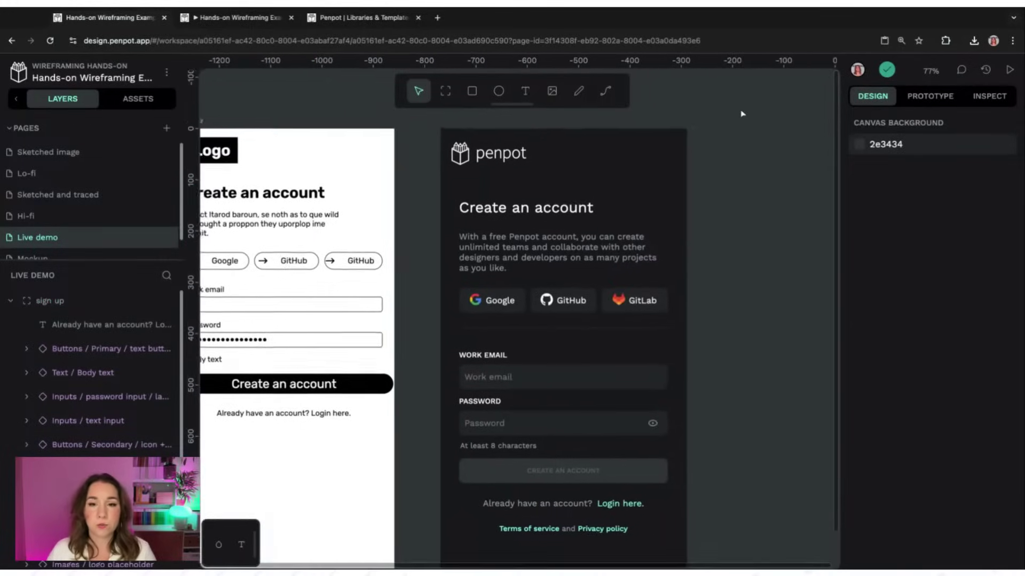
pyautogui.click(445, 91)
pyautogui.moveTo(449, 140); pyautogui.dragTo(689, 382)
pyautogui.scroll(-5, 658, 347)
pyautogui.scroll(3, 684, 380)
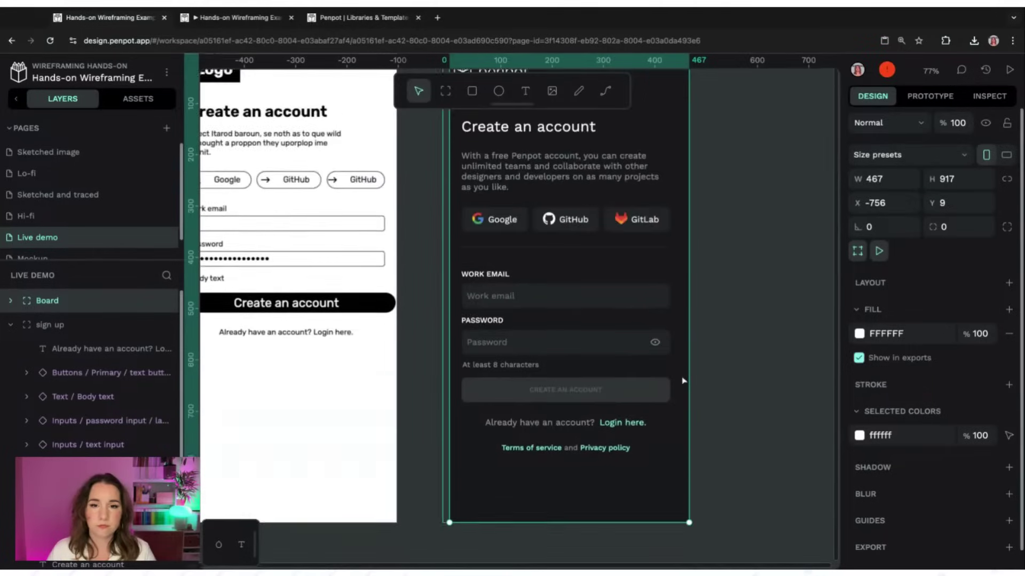
pyautogui.scroll(3, 683, 380)
pyautogui.moveTo(449, 230); pyautogui.dragTo(450, 226)
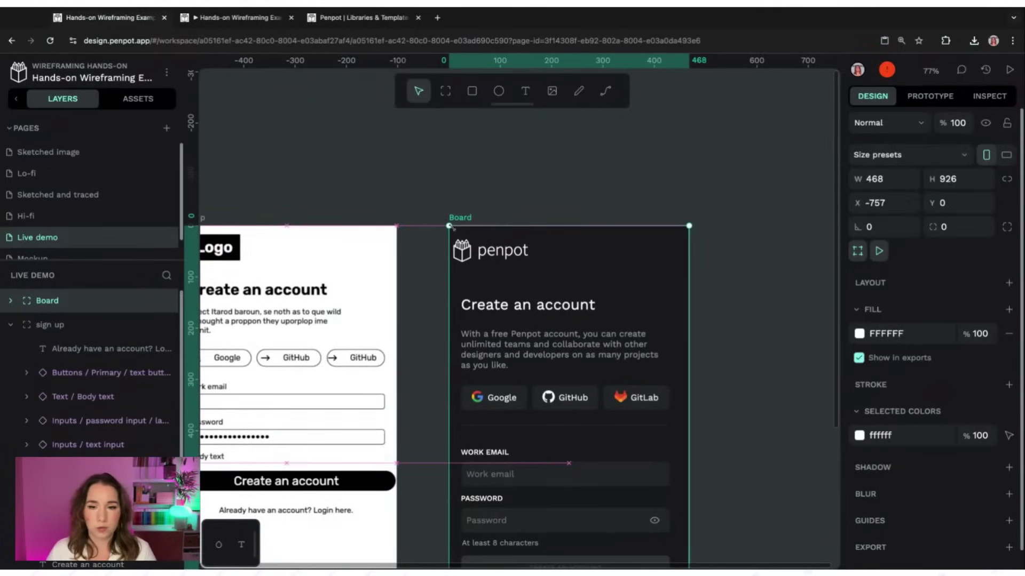
# Rename the new board around the screenshot as image
pyautogui.doubleClick(48, 303)
pyautogui.press('BackSpace')
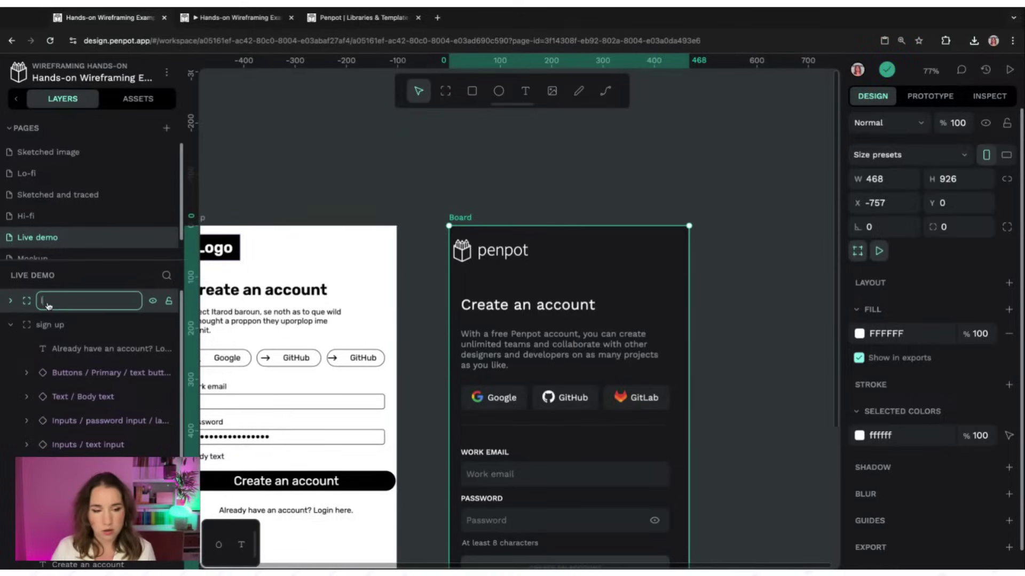
pyautogui.write('image')
pyautogui.press('Return')
pyautogui.click(460, 178)
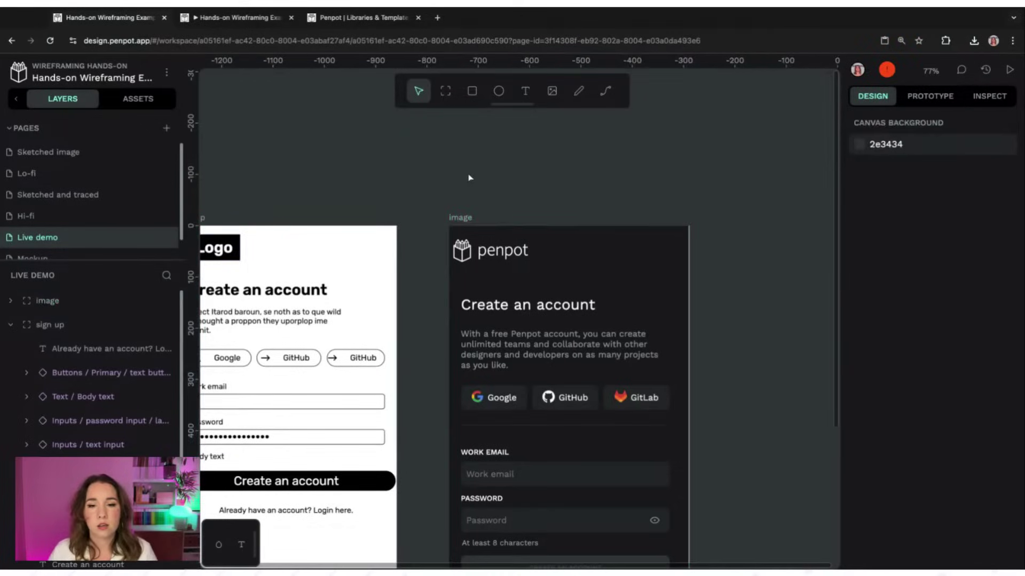
# Exclude the image board from view mode
pyautogui.hscroll(-5, 459, 179)
pyautogui.hscroll(3, 459, 177)
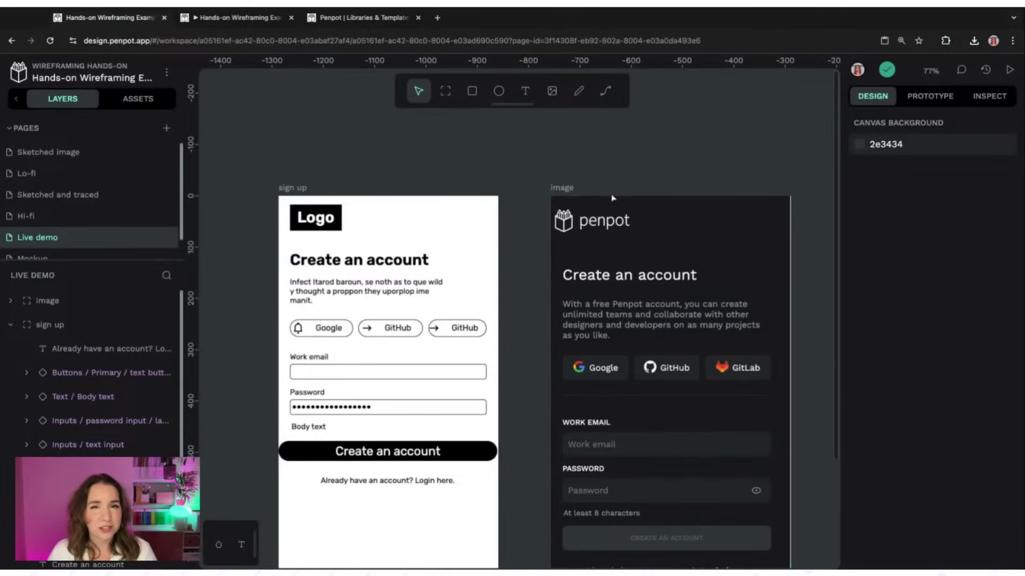
pyautogui.click(564, 189)
pyautogui.click(879, 252)
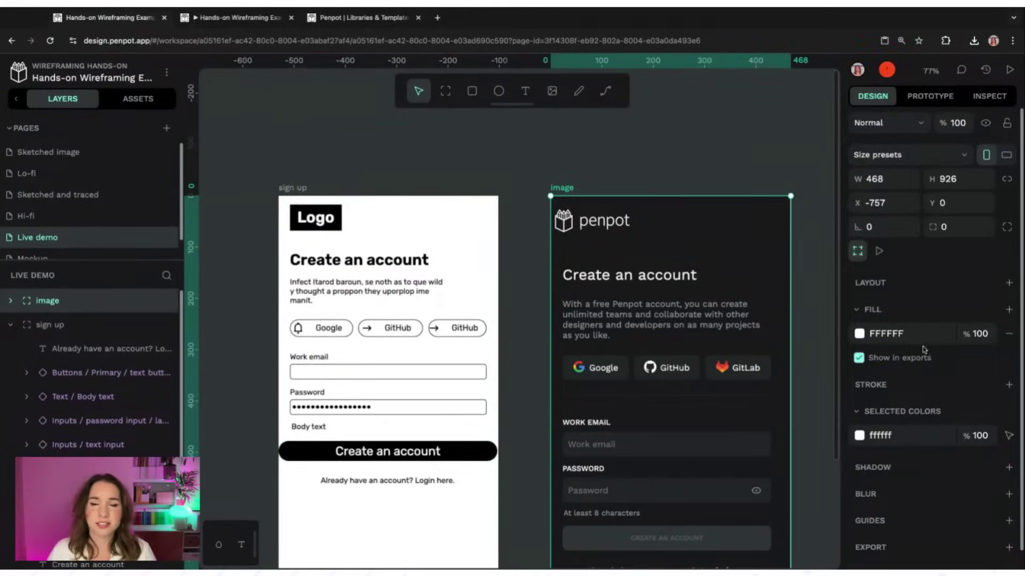
# Preview the Live demo page in view mode and check its list of available boards
pyautogui.click(414, 122)
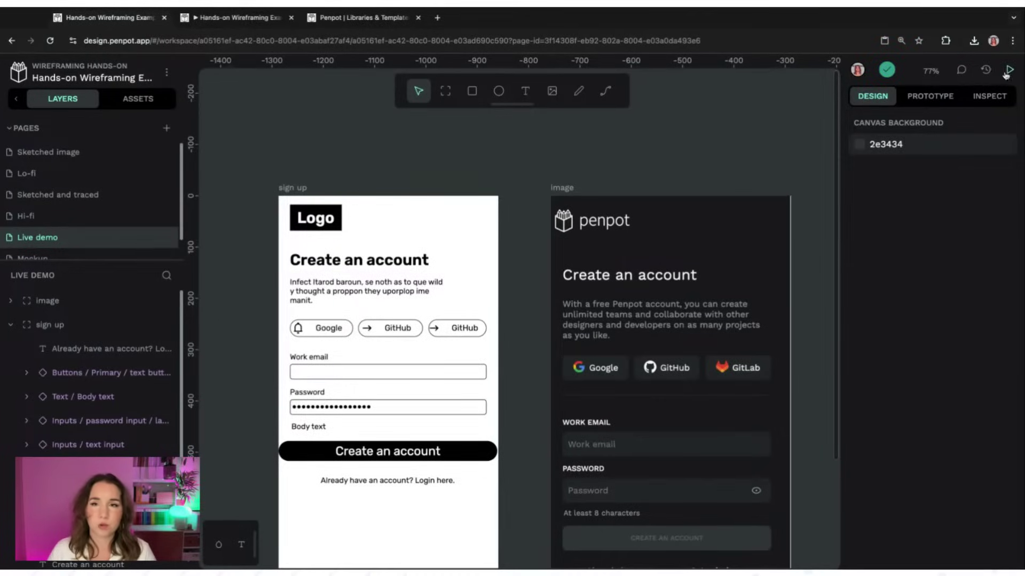
pyautogui.click(1008, 71)
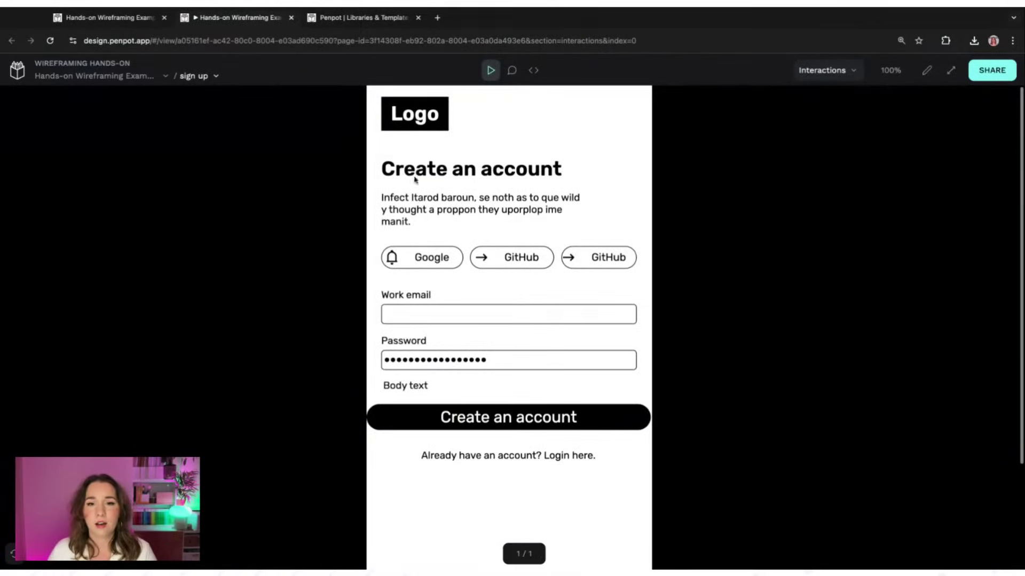
pyautogui.click(213, 77)
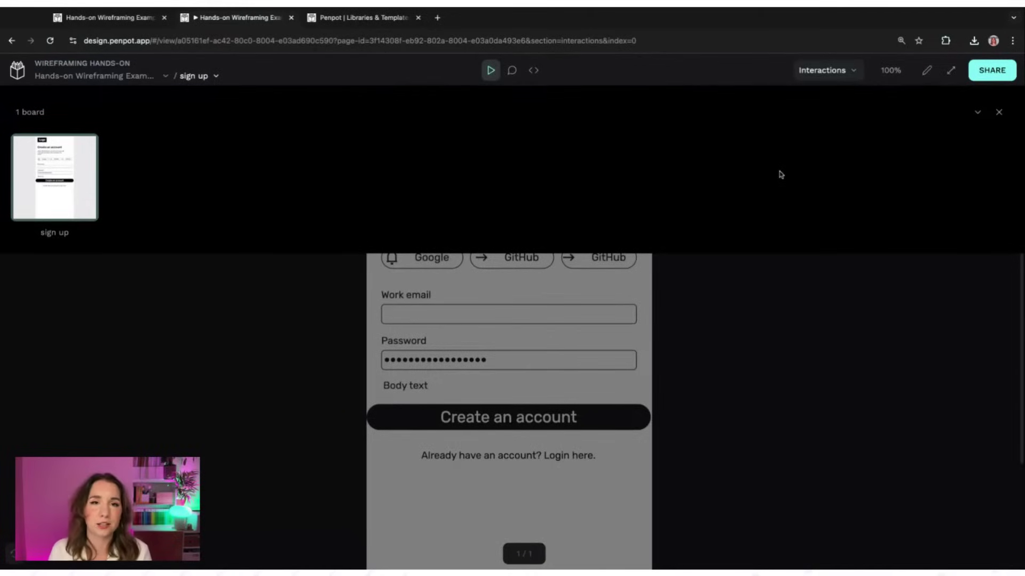
pyautogui.click(216, 78)
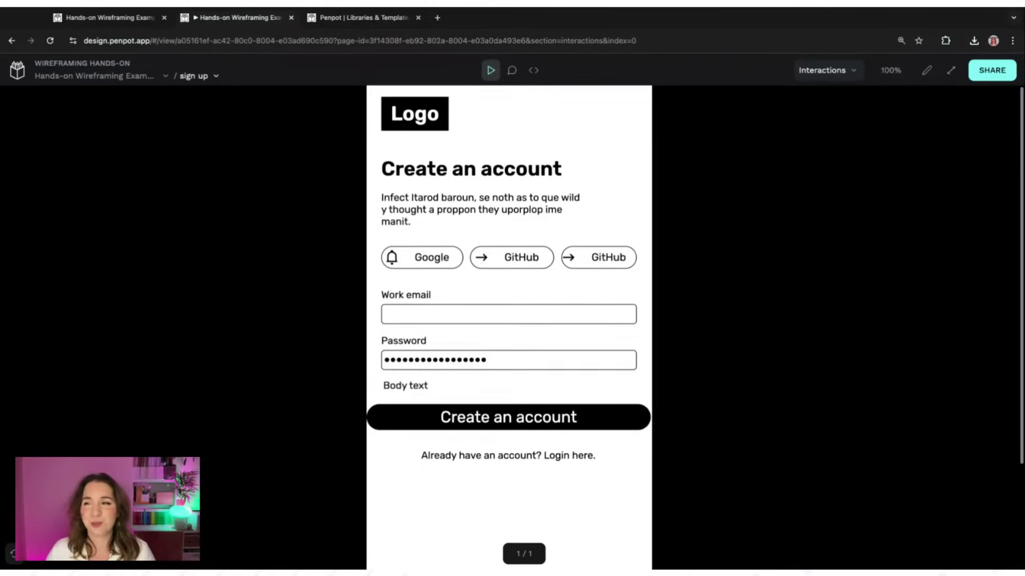
# In the prototype sharing permissions, add the Sketched and traced, Sketched image, Hi-fi and Mockup pages to the shared pages
pyautogui.click(991, 70)
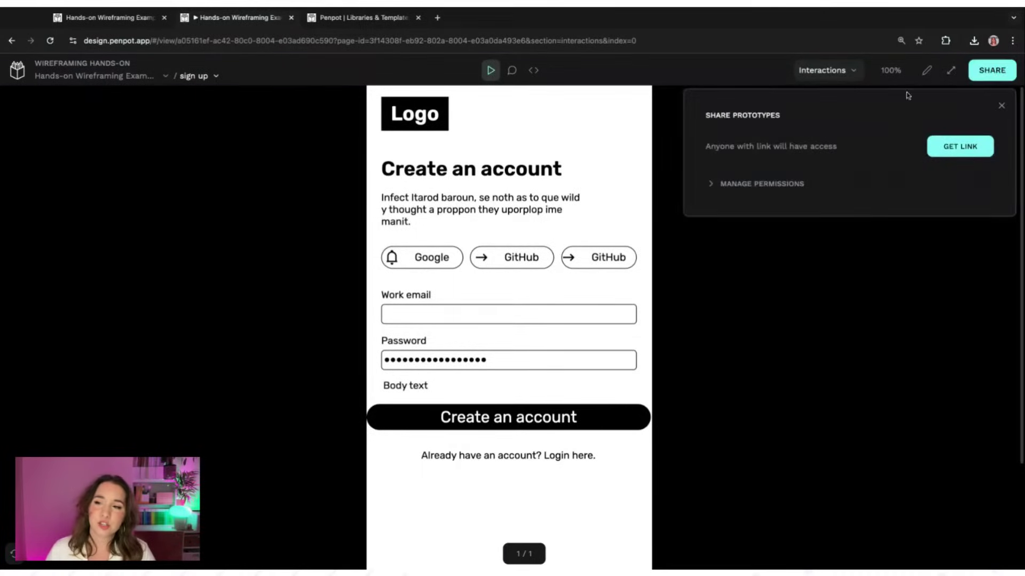
pyautogui.click(710, 185)
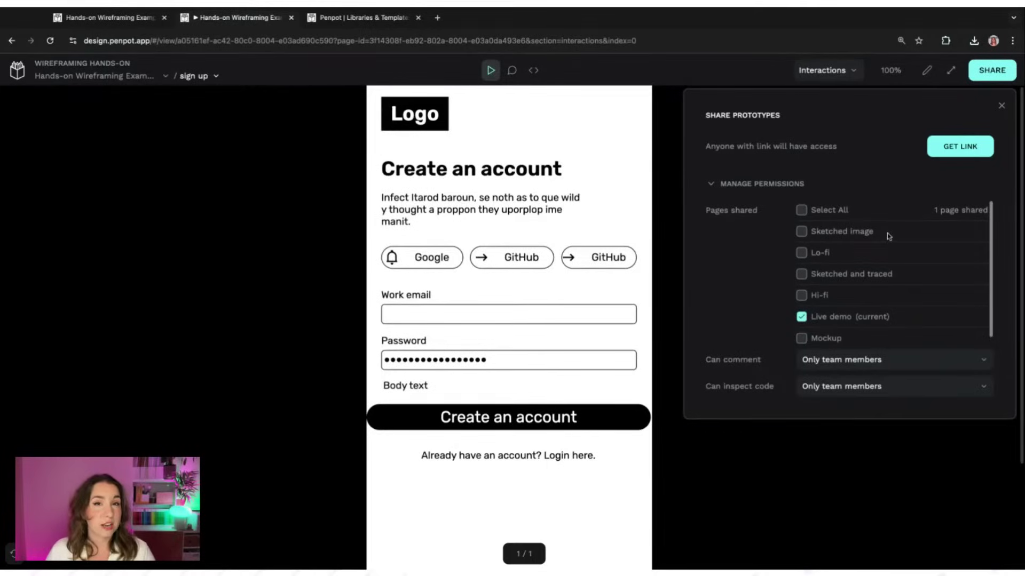
pyautogui.scroll(-1, 990, 223)
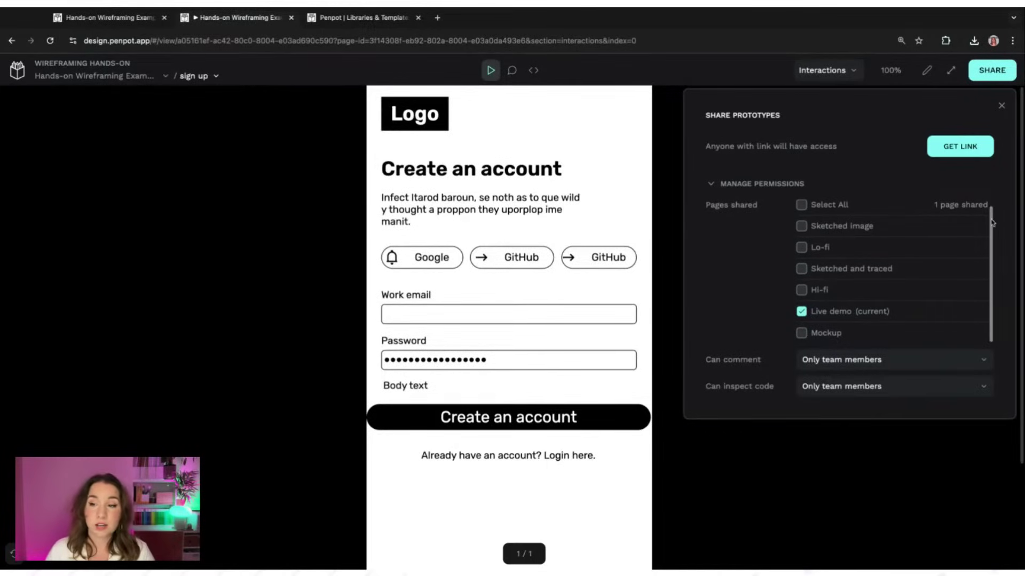
pyautogui.scroll(1, 991, 223)
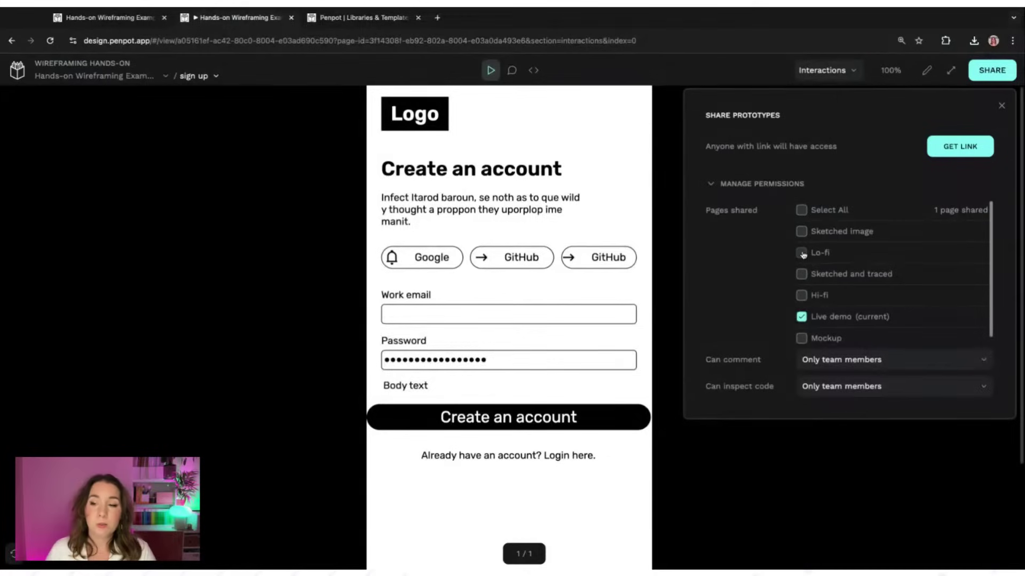
pyautogui.click(801, 274)
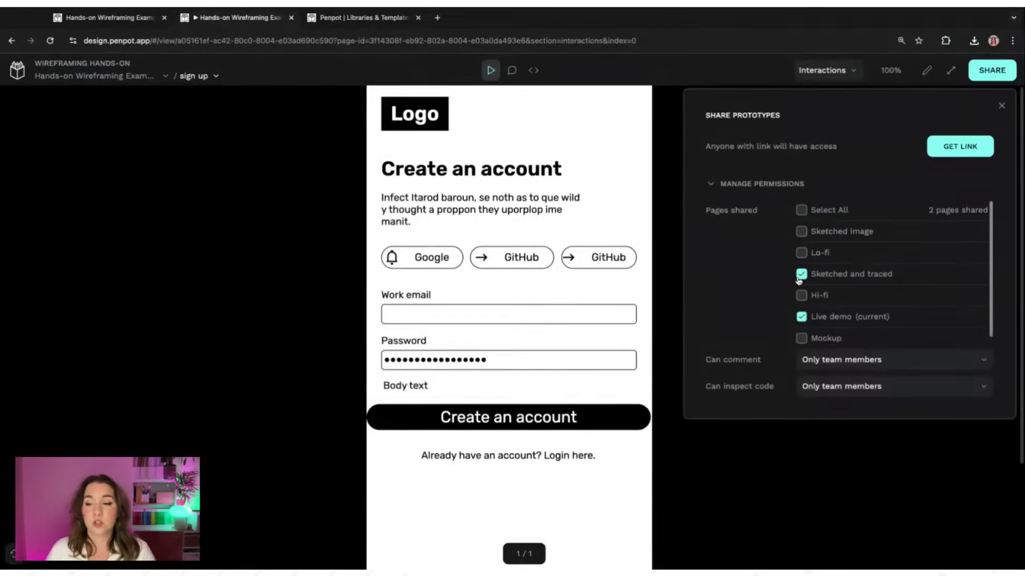
pyautogui.click(801, 231)
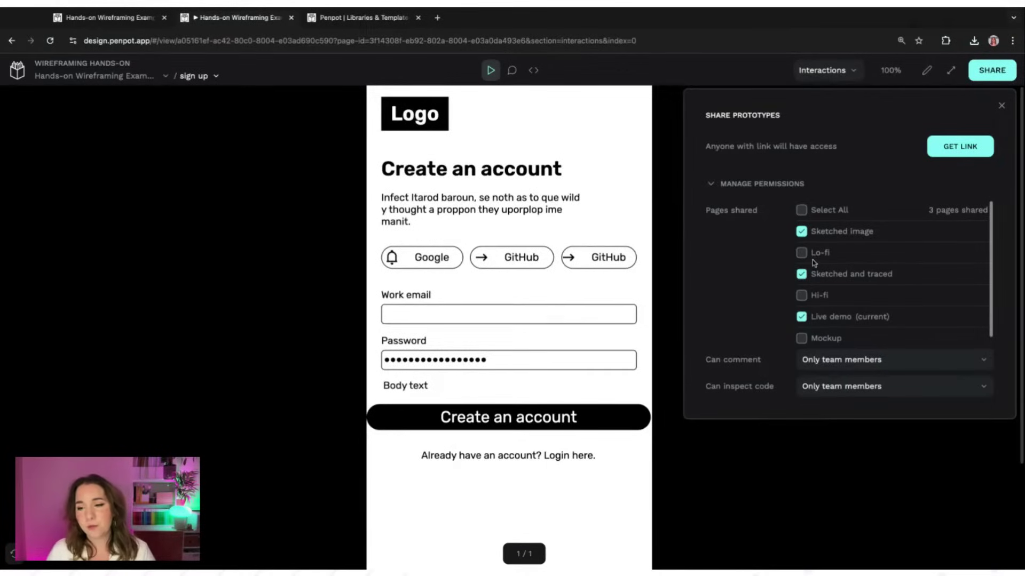
pyautogui.click(802, 295)
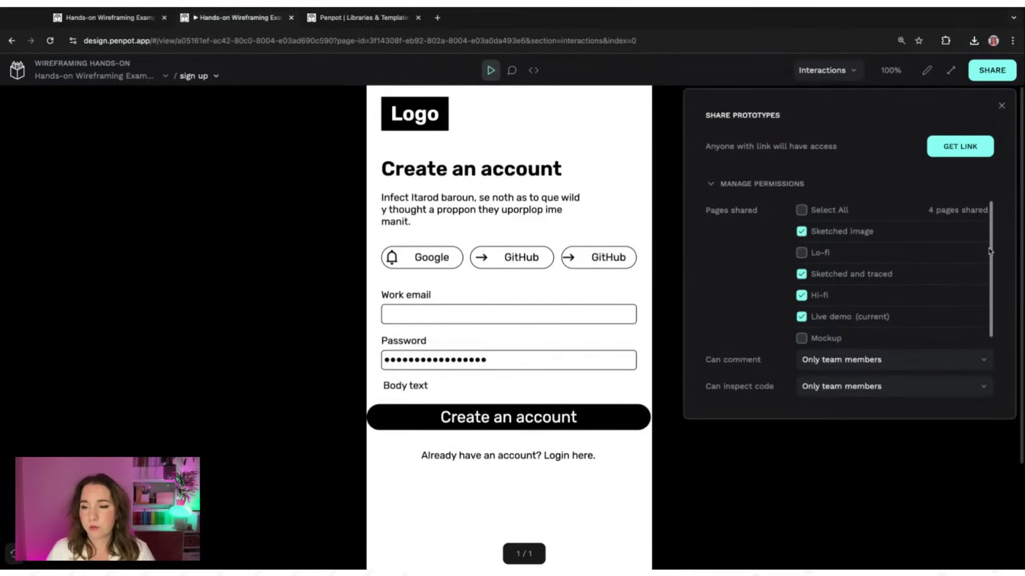
pyautogui.scroll(-1, 989, 251)
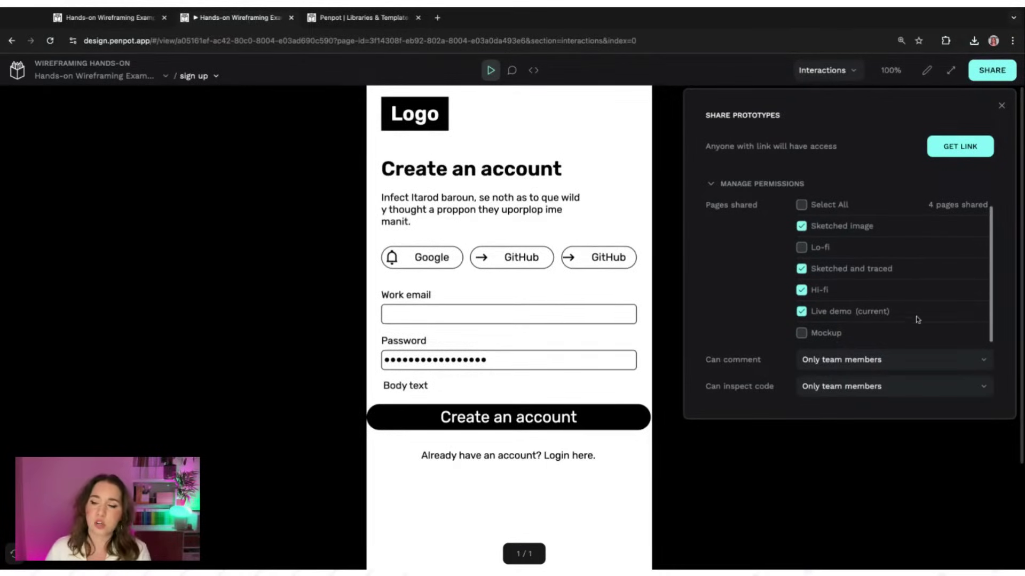
pyautogui.click(801, 333)
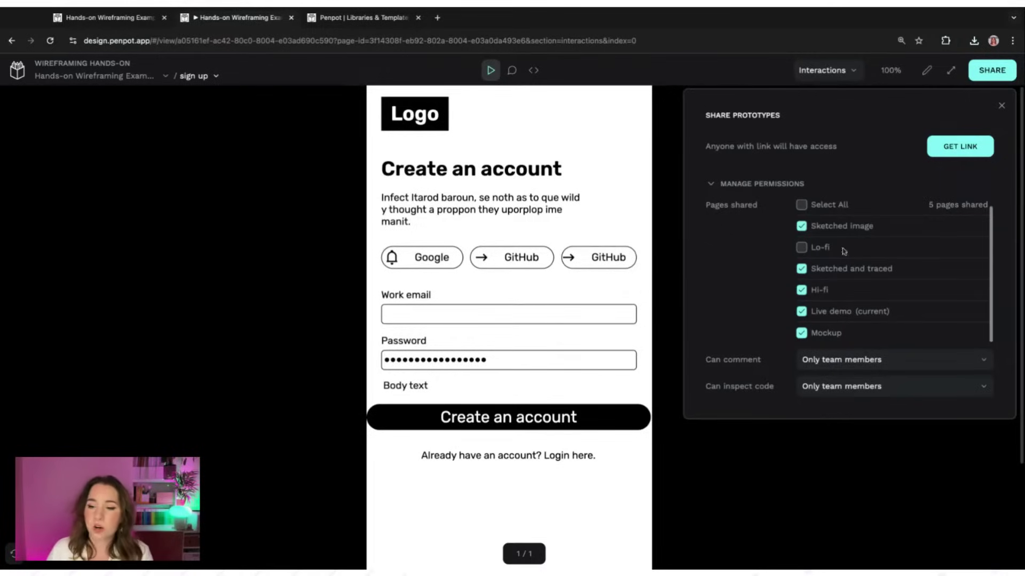
# Review the options for who can comment and inspect code, keeping Only team members for both
pyautogui.click(870, 361)
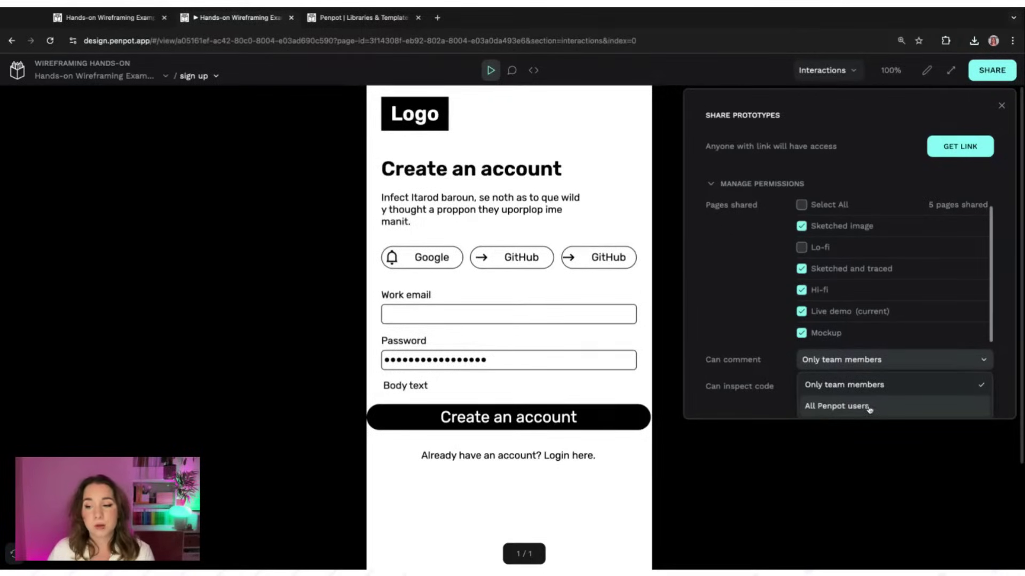
pyautogui.click(838, 382)
pyautogui.click(890, 396)
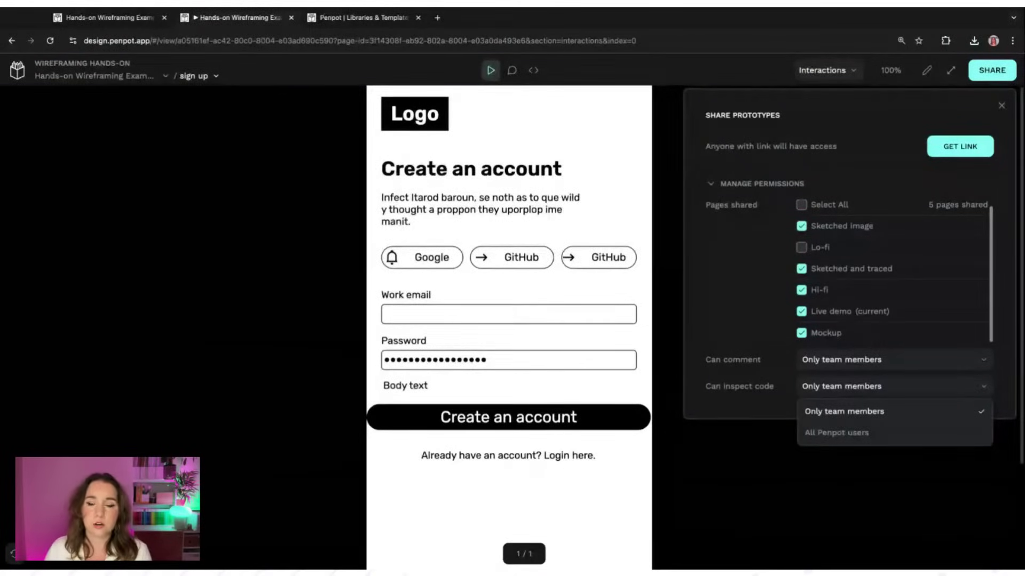
pyautogui.press('Escape')
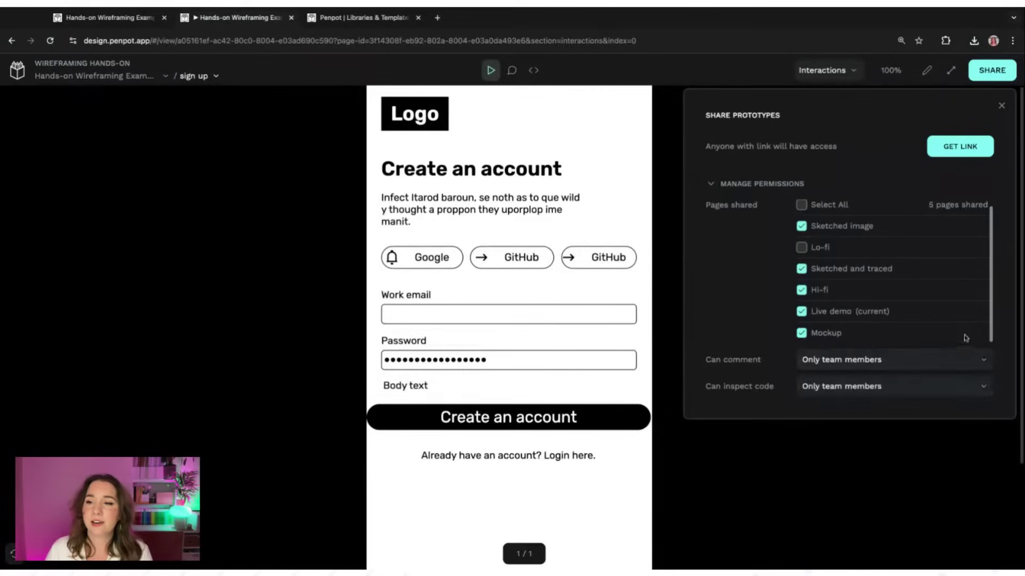
# Generate a share link for the prototype, destroy it again and close the sharing settings
pyautogui.click(937, 153)
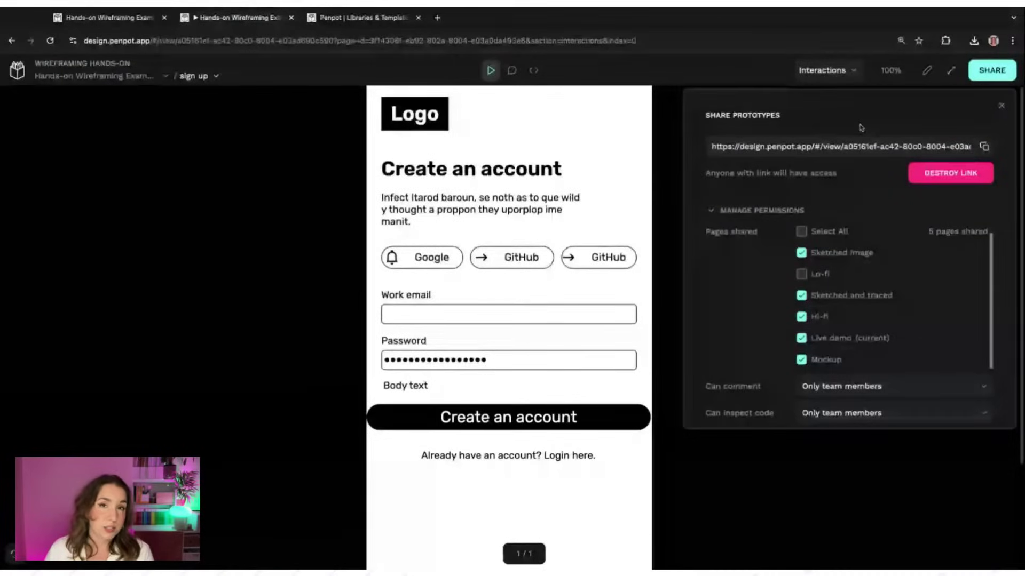
pyautogui.click(950, 173)
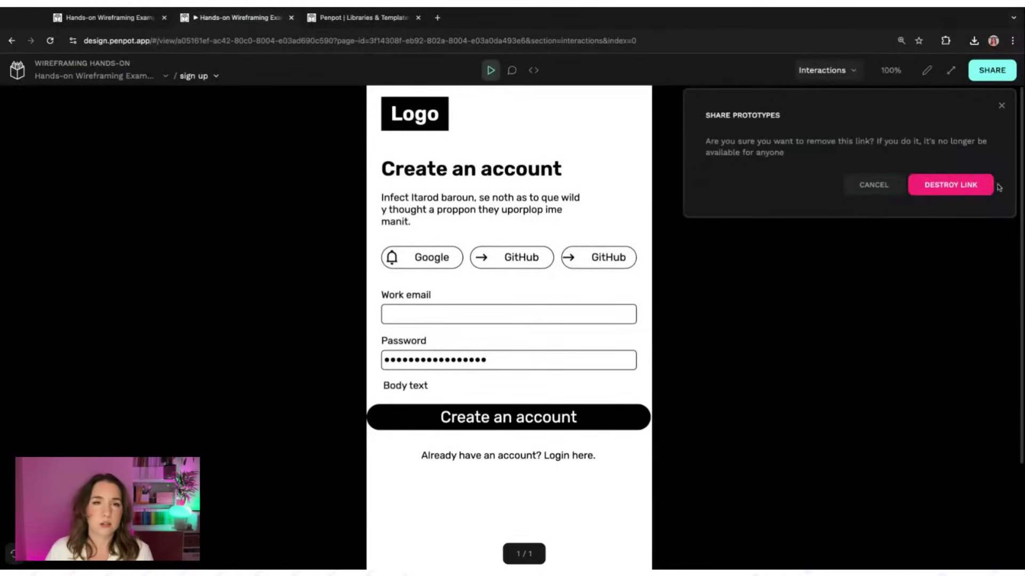
pyautogui.click(974, 189)
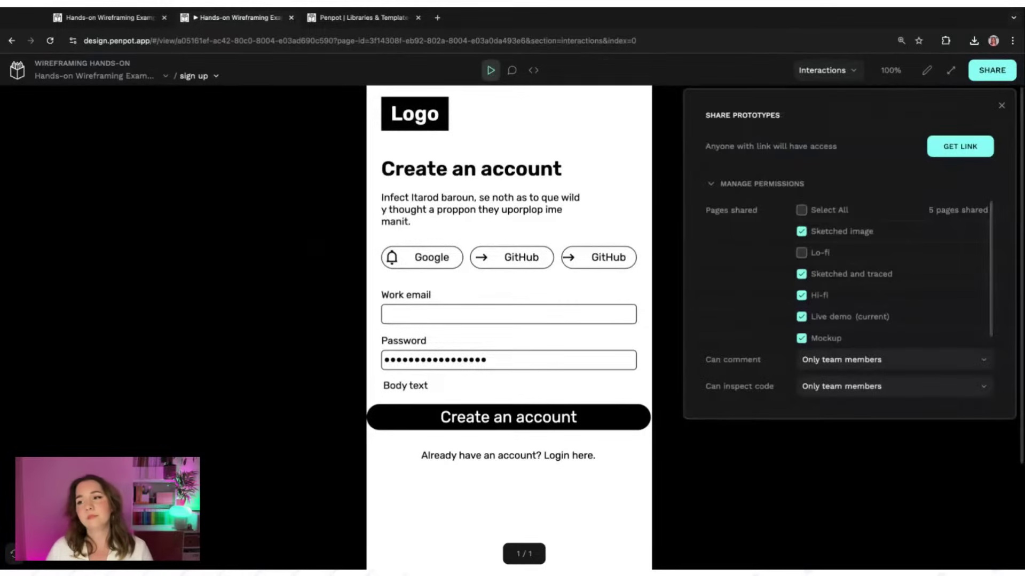
pyautogui.click(1001, 106)
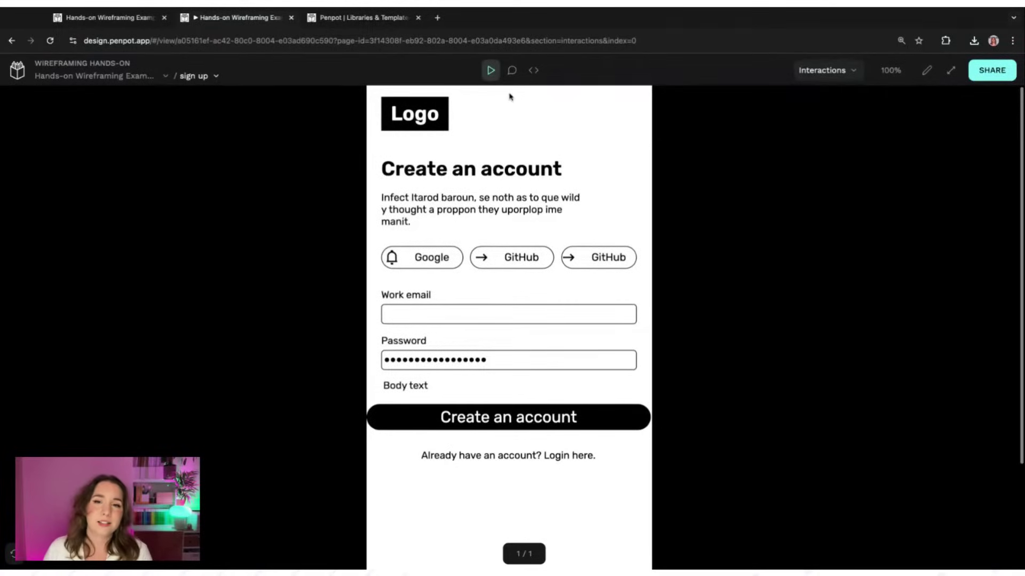
# Post the comment "Make the logo bigger" beside the logo on the sign up board in view mode
pyautogui.click(511, 72)
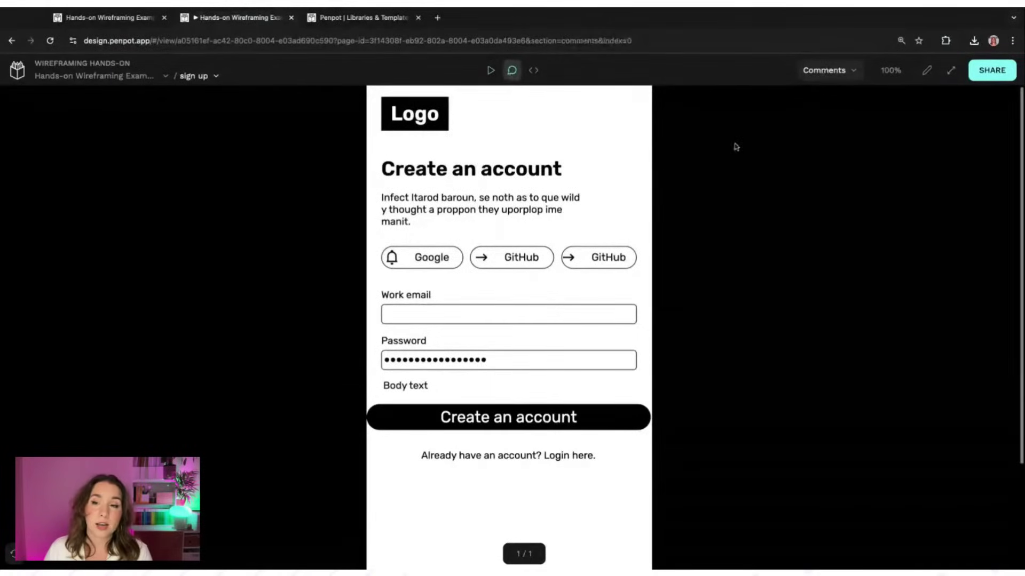
pyautogui.click(495, 123)
pyautogui.write('Make the ')
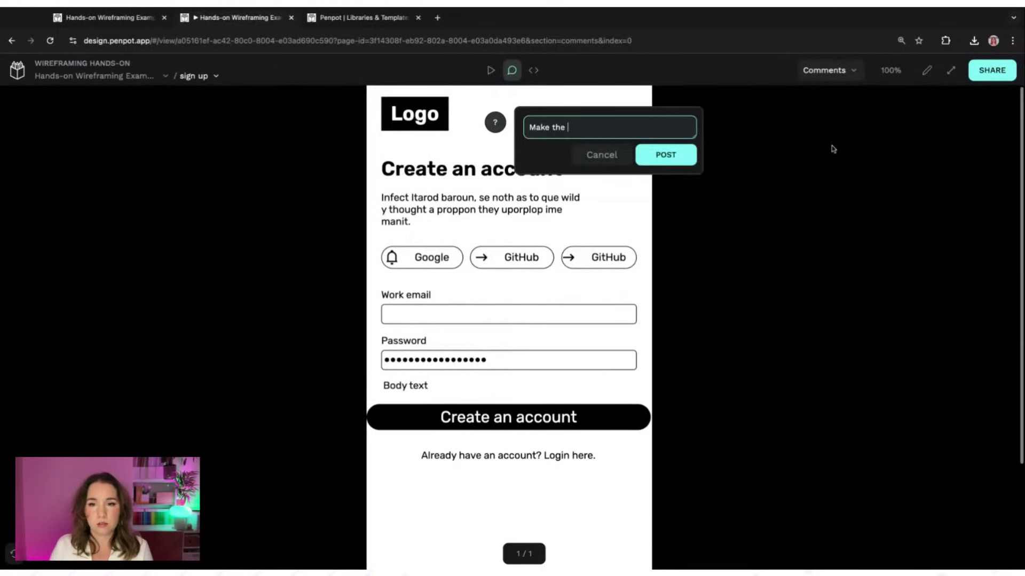
pyautogui.write('logo bigger')
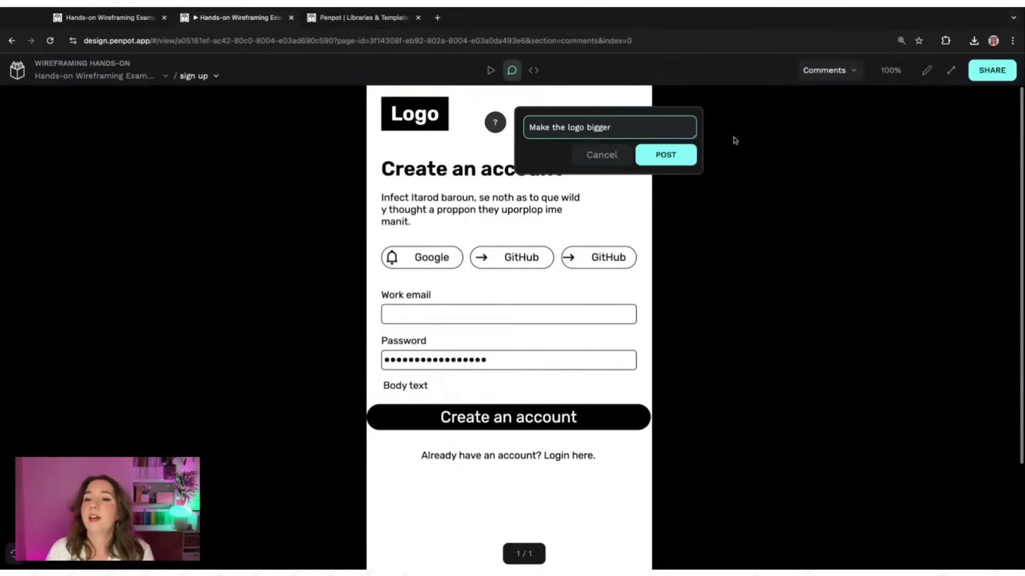
pyautogui.press('Return')
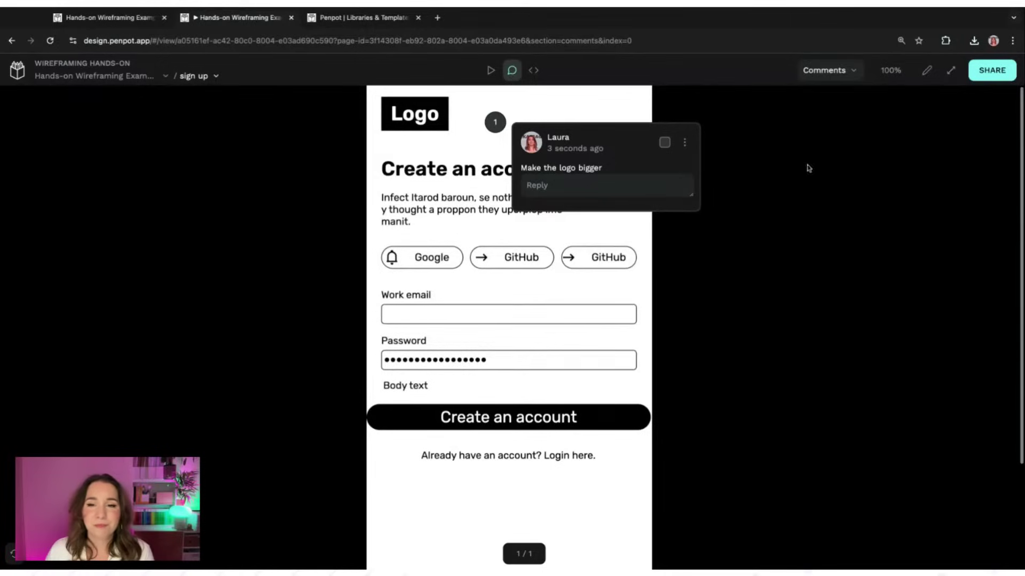
pyautogui.click(551, 188)
pyautogui.click(847, 170)
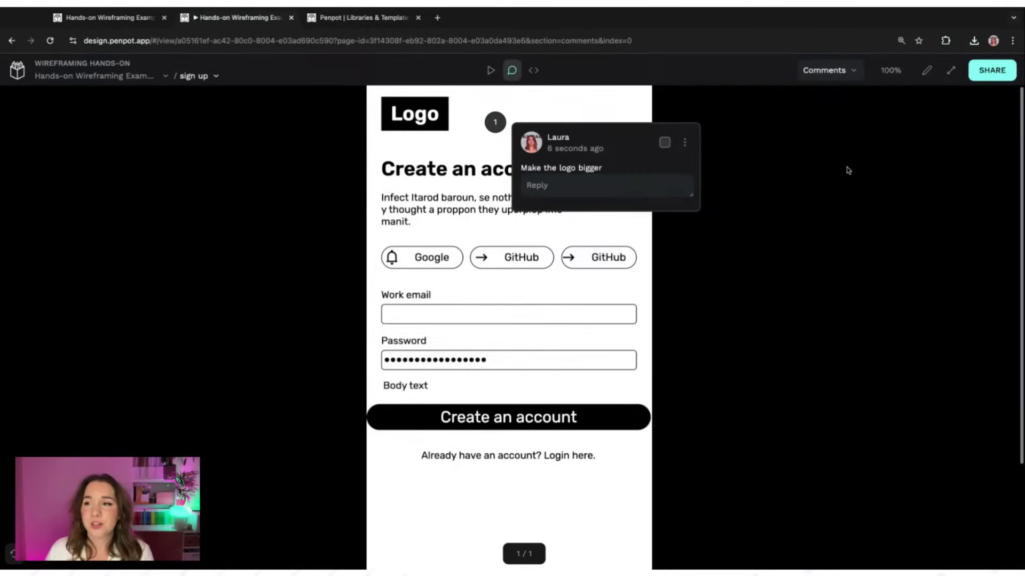
# Return to the design workspace and open the logo comment's thread from the list of comments
pyautogui.click(928, 73)
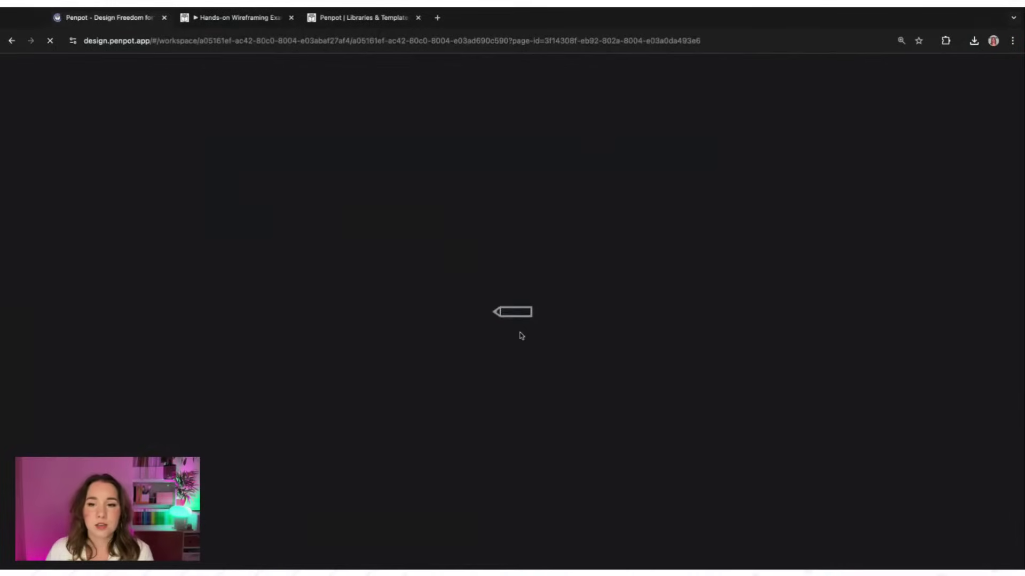
pyautogui.scroll(2, 508, 297)
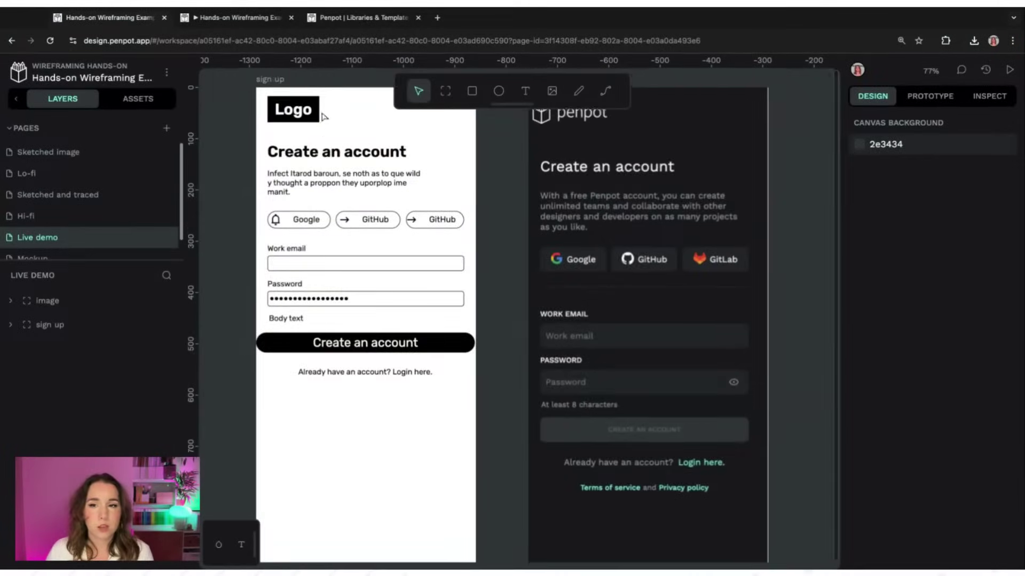
pyautogui.click(961, 69)
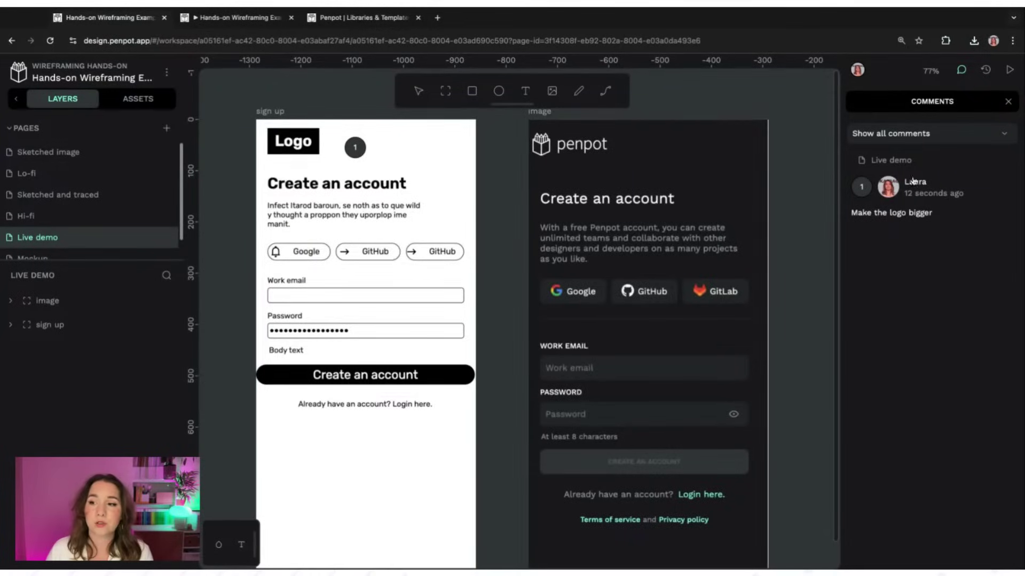
pyautogui.click(957, 208)
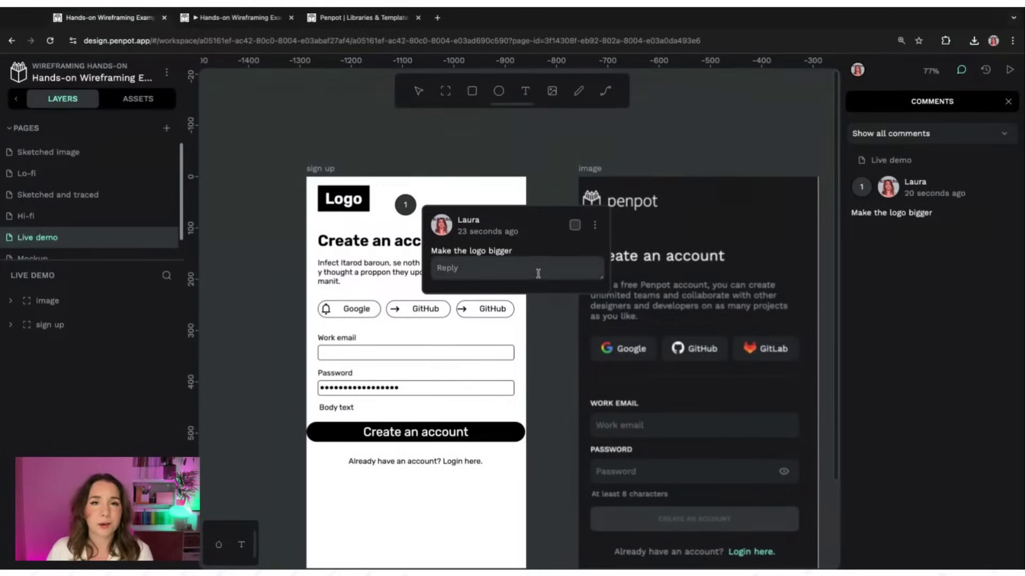
# Open the prototype in view mode again and switch from the Live demo page to the Hi-fi page
pyautogui.click(1008, 71)
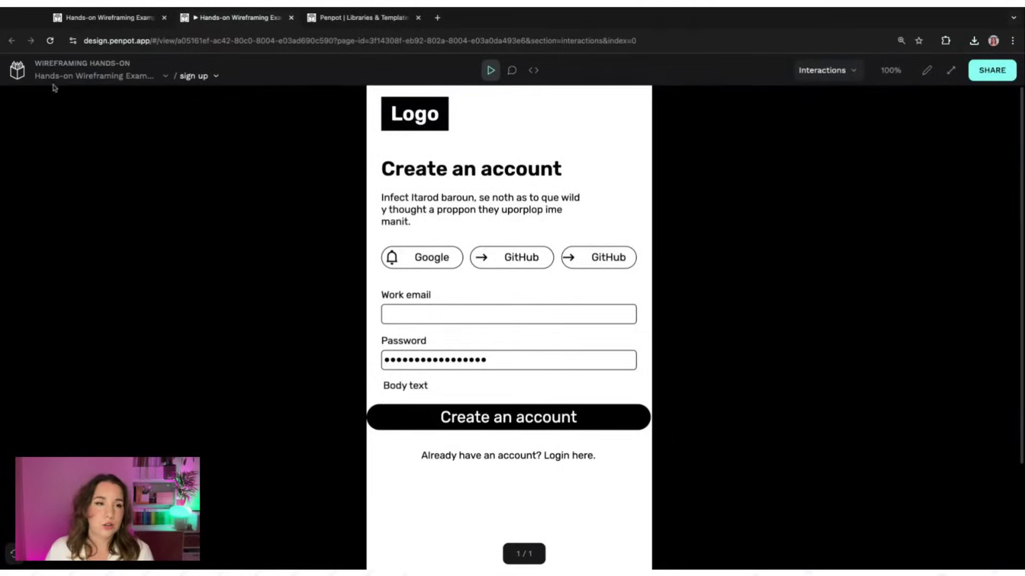
pyautogui.click(193, 76)
pyautogui.click(198, 76)
pyautogui.click(107, 75)
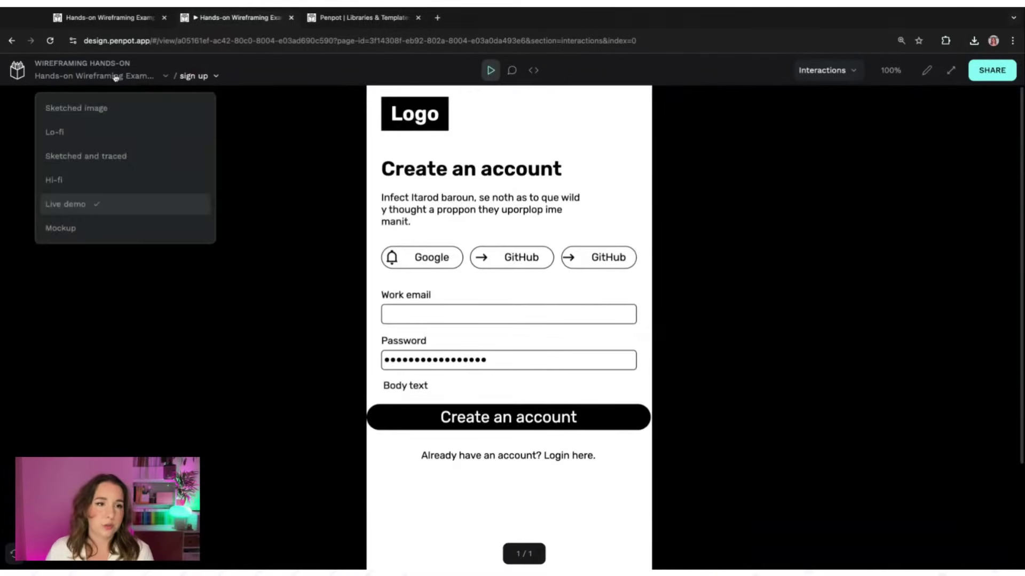
pyautogui.click(57, 180)
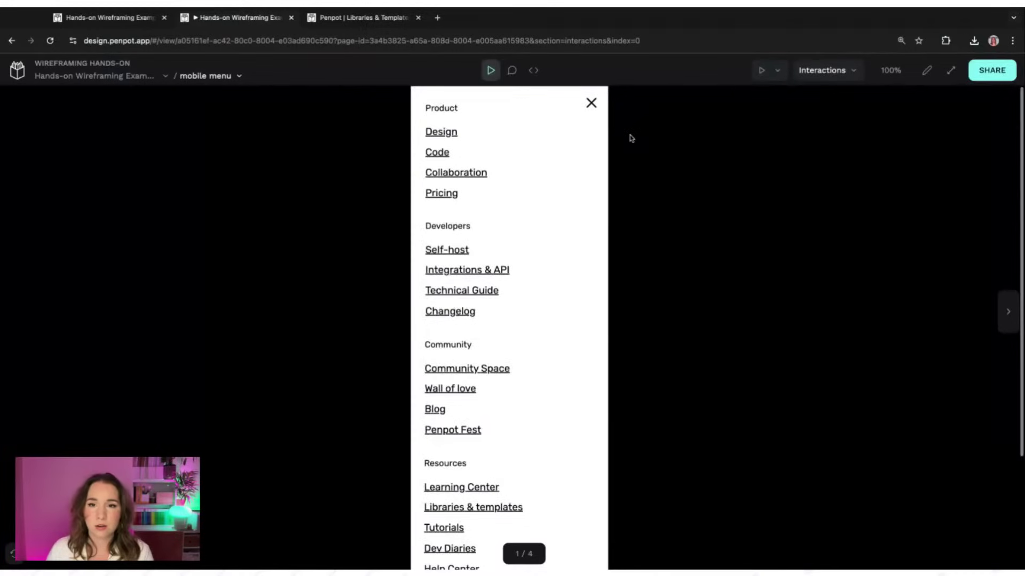
# Show the Penpot homepage hi-fi board and test its interaction by opening the mobile menu overlay
pyautogui.click(219, 76)
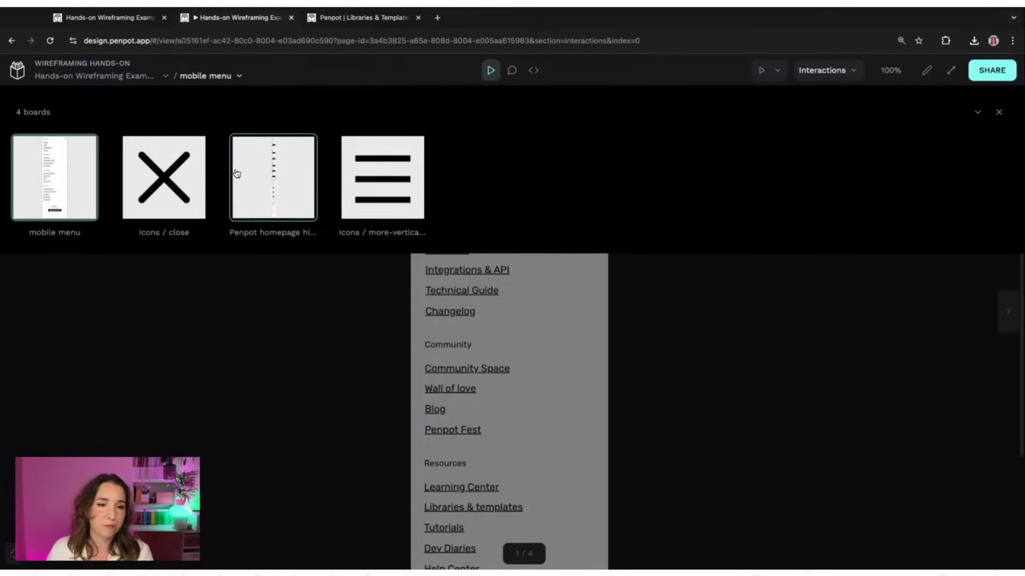
pyautogui.click(267, 176)
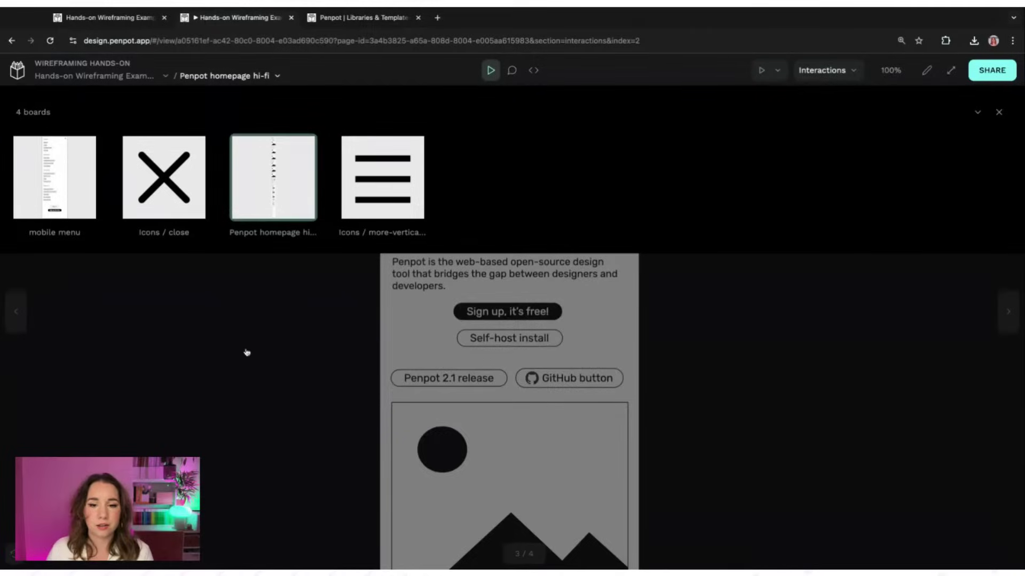
pyautogui.click(247, 349)
pyautogui.click(623, 146)
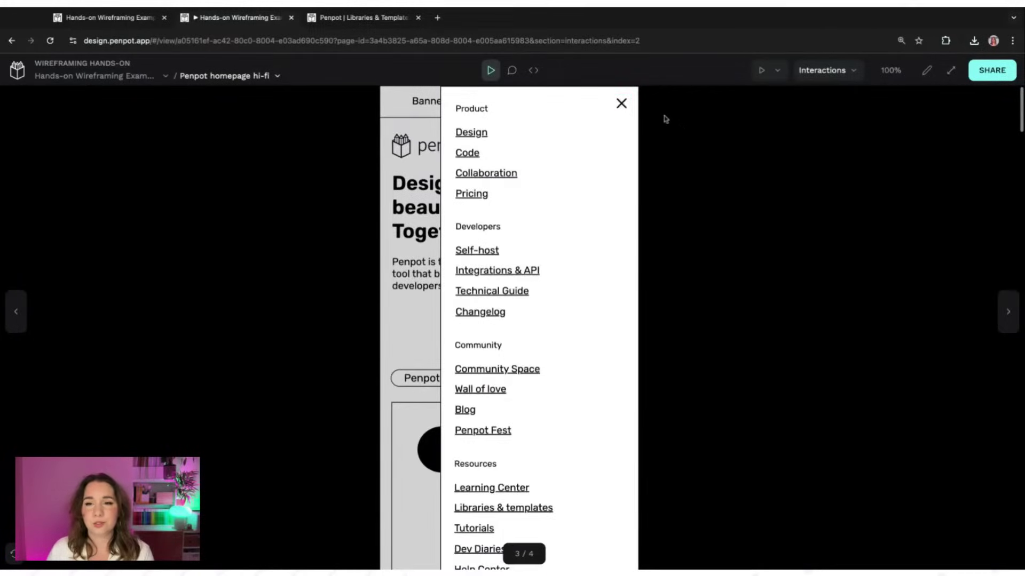
# Close the mobile menu overlay, view the homepage board's inspect details and return to the interactions view
pyautogui.click(620, 104)
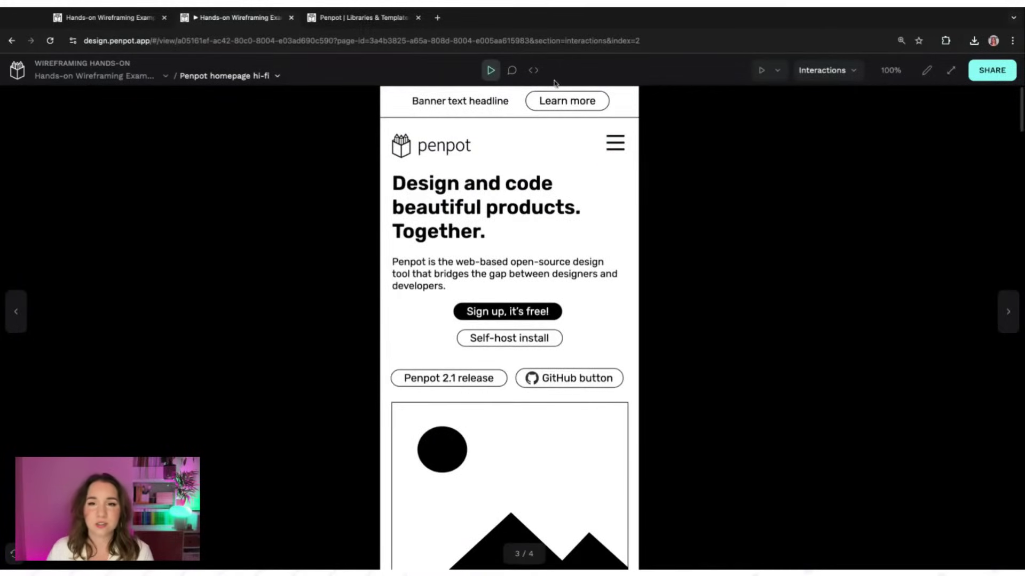
pyautogui.click(533, 70)
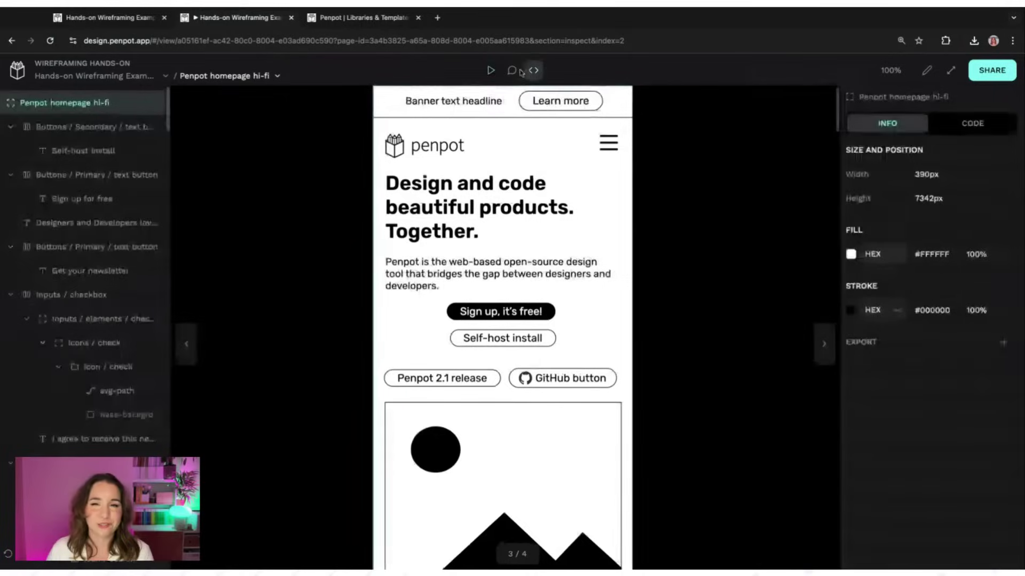
pyautogui.click(490, 69)
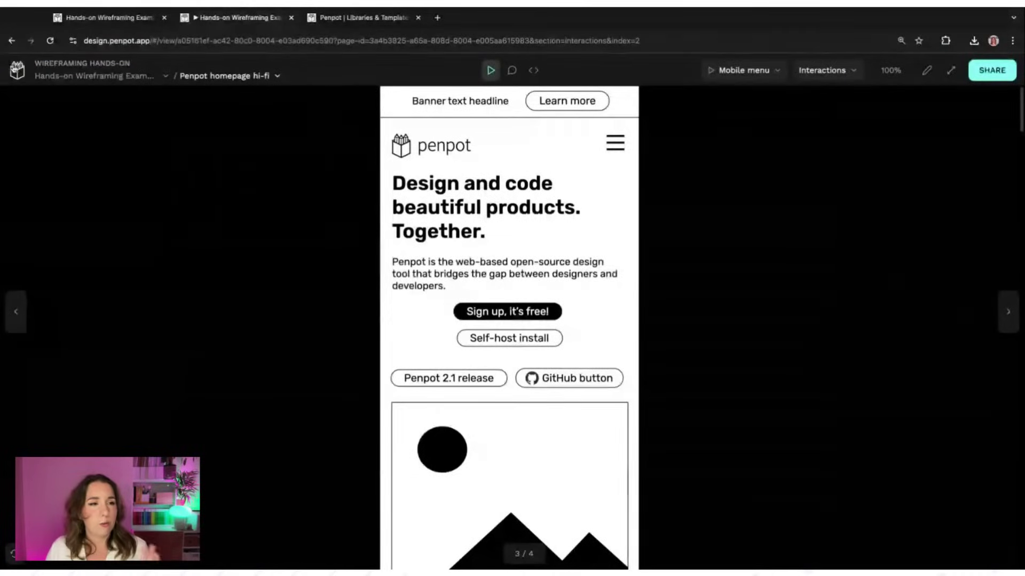
# Return to the design workspace and close the list of comments
pyautogui.click(110, 17)
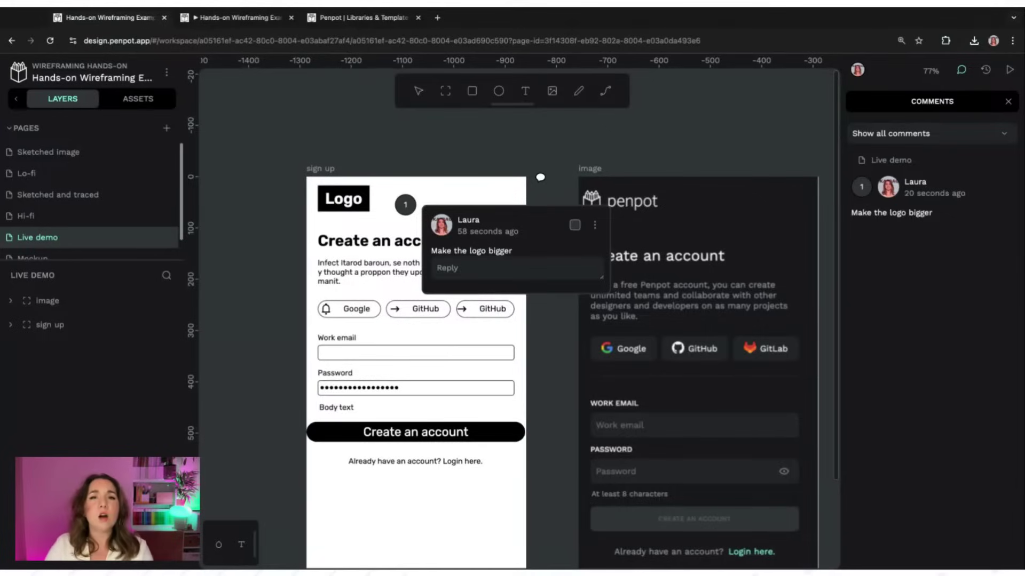
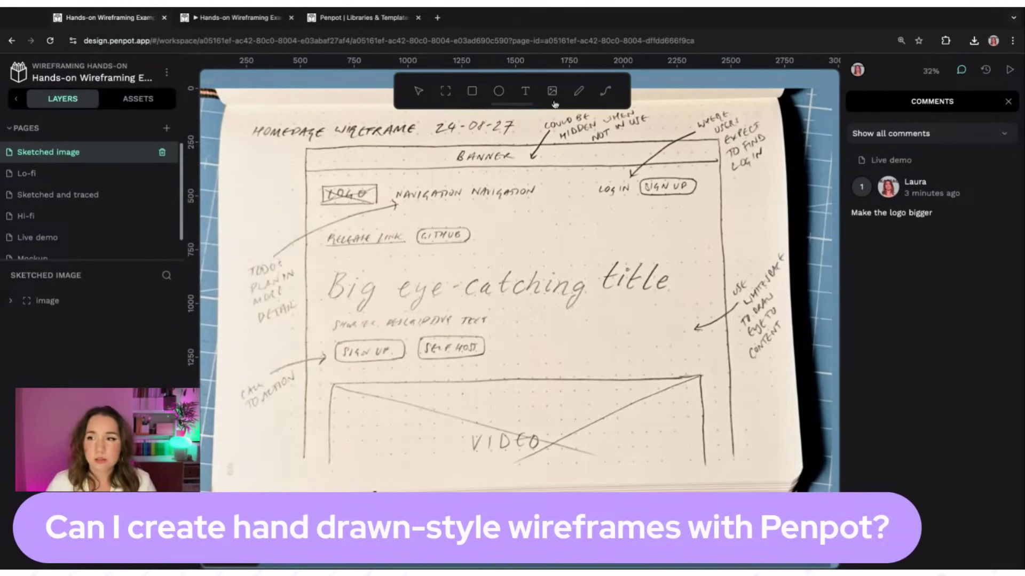
pyautogui.click(961, 70)
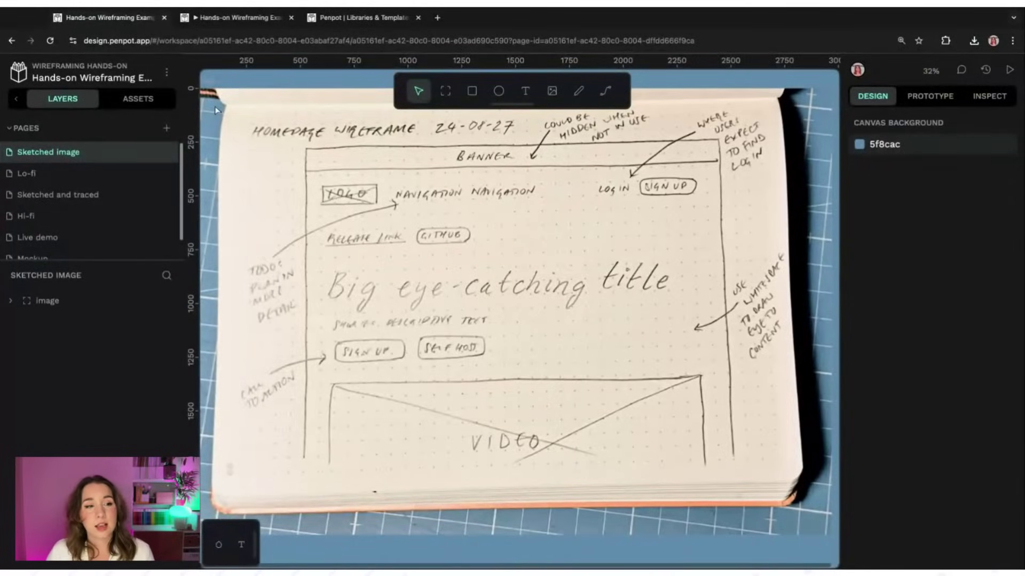
# Open the Lo-fi page and examine the section titles, placeholder text and image boxes of the homepage wireframe
pyautogui.click(40, 174)
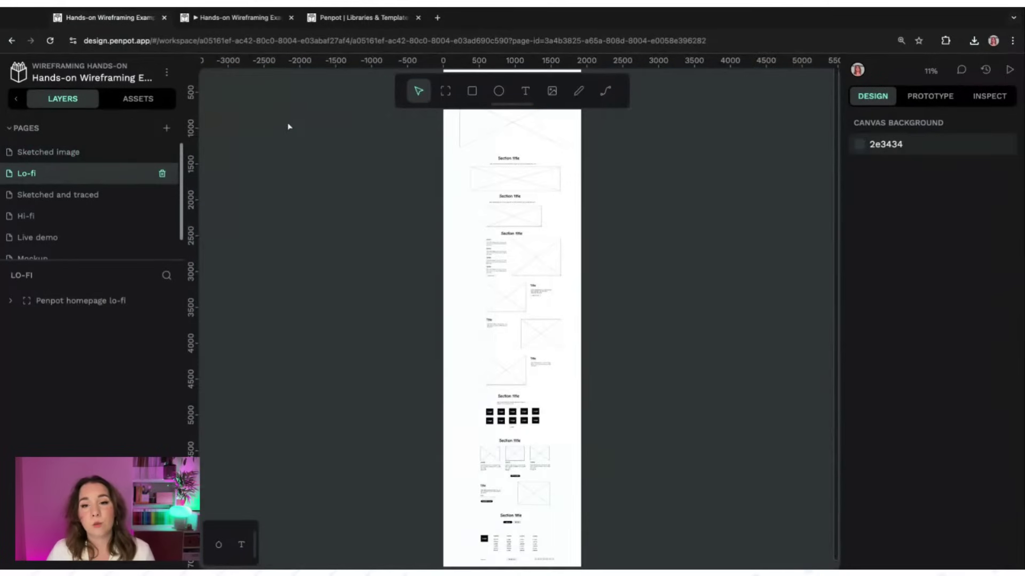
pyautogui.scroll(5, 633, 283)
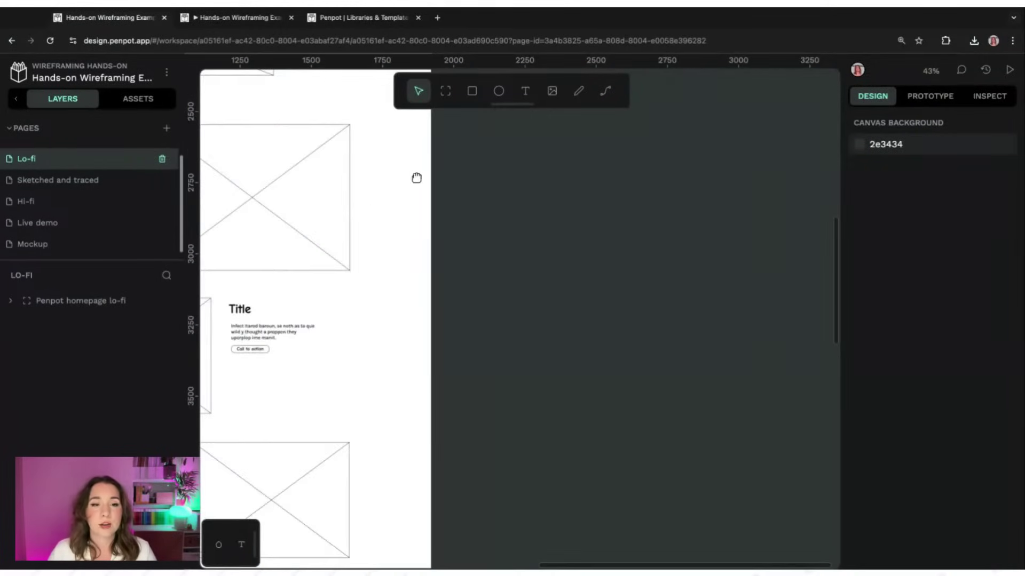
pyautogui.moveTo(416, 177); pyautogui.dragTo(741, 354)
pyautogui.scroll(2, 734, 327)
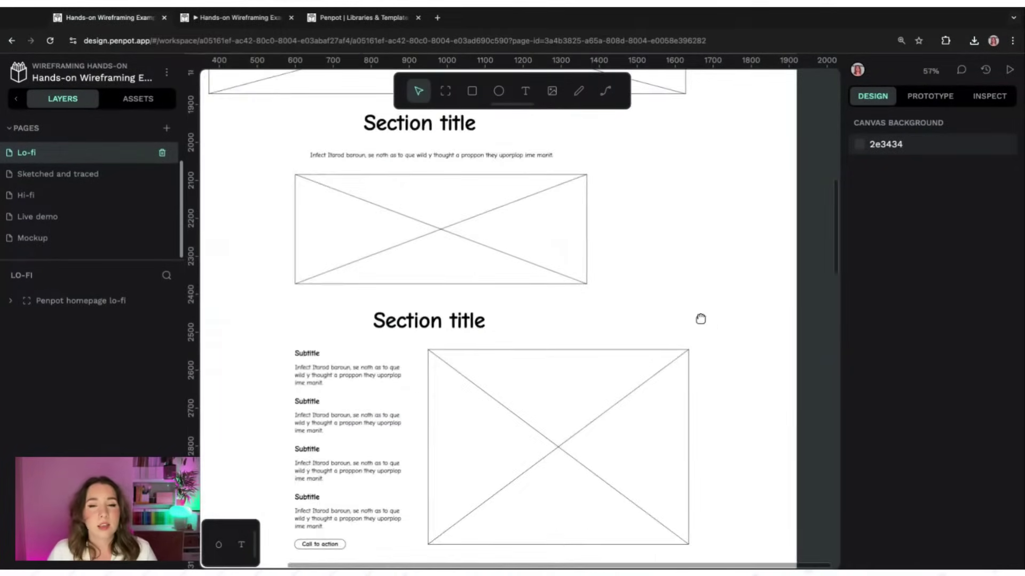
pyautogui.scroll(-2, 700, 318)
pyautogui.hscroll(-2, 700, 318)
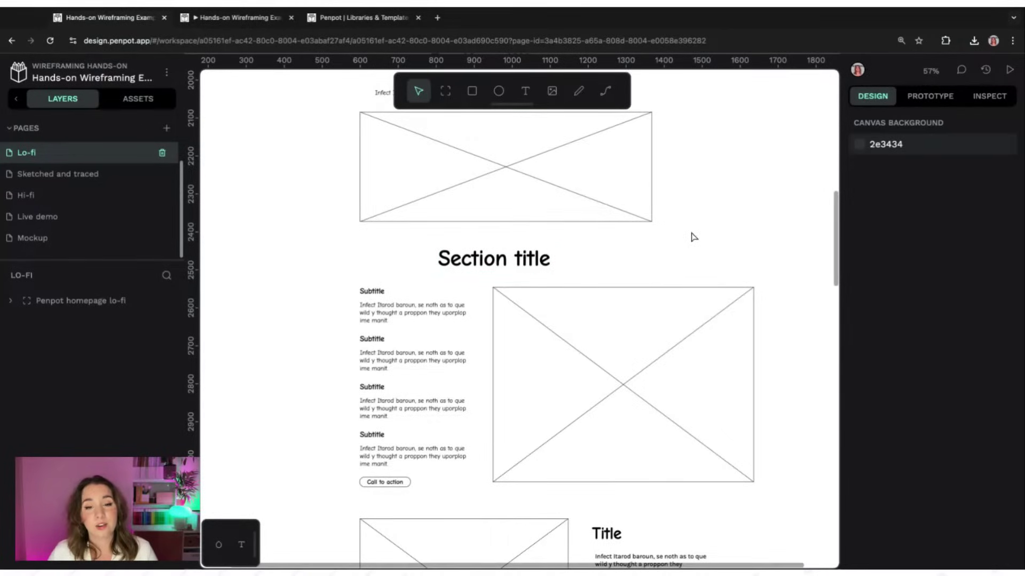
pyautogui.scroll(-2, 694, 237)
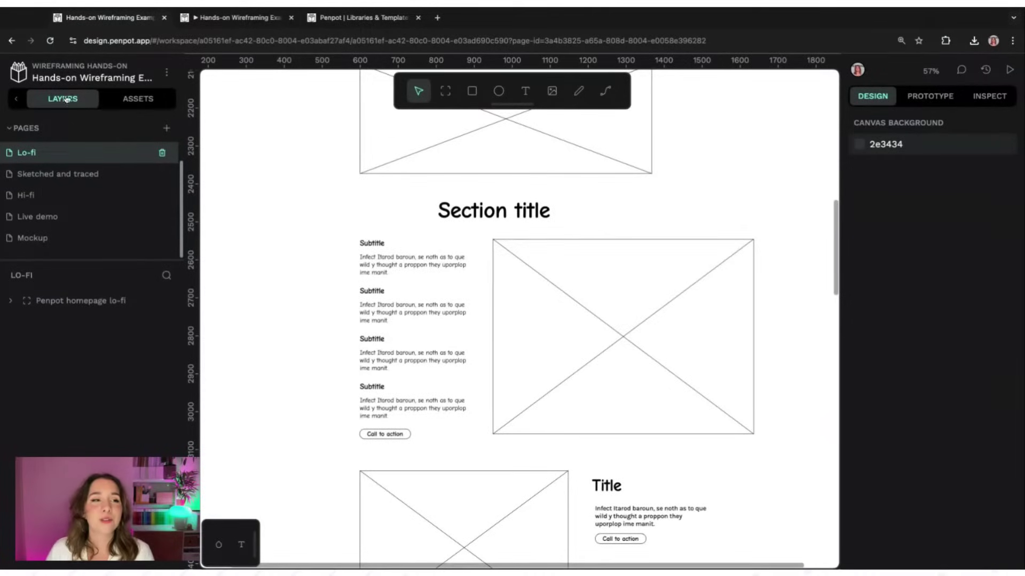
# Go back to the projects dashboard and create two new projects named V1 and V2
pyautogui.click(27, 82)
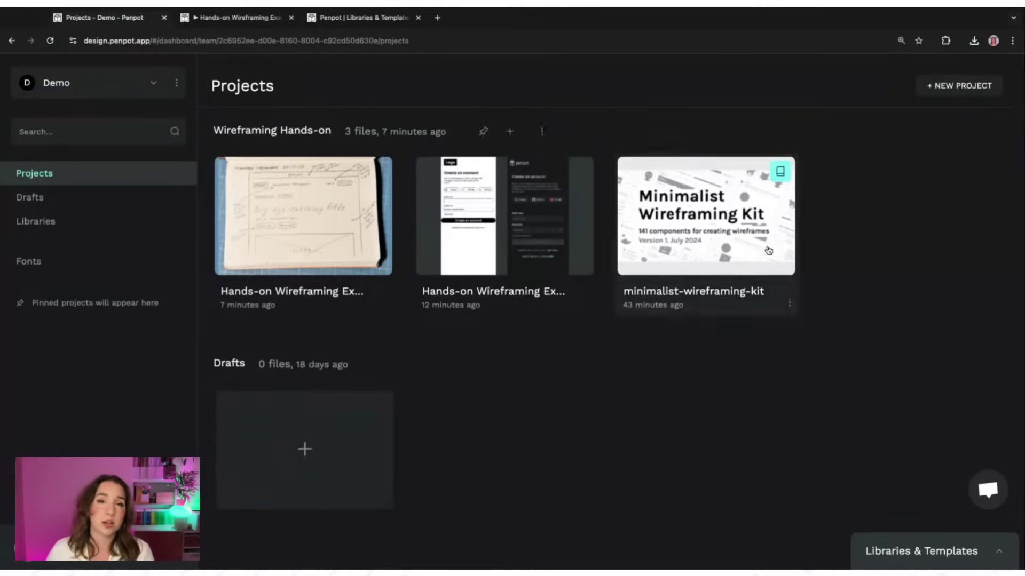
pyautogui.click(958, 85)
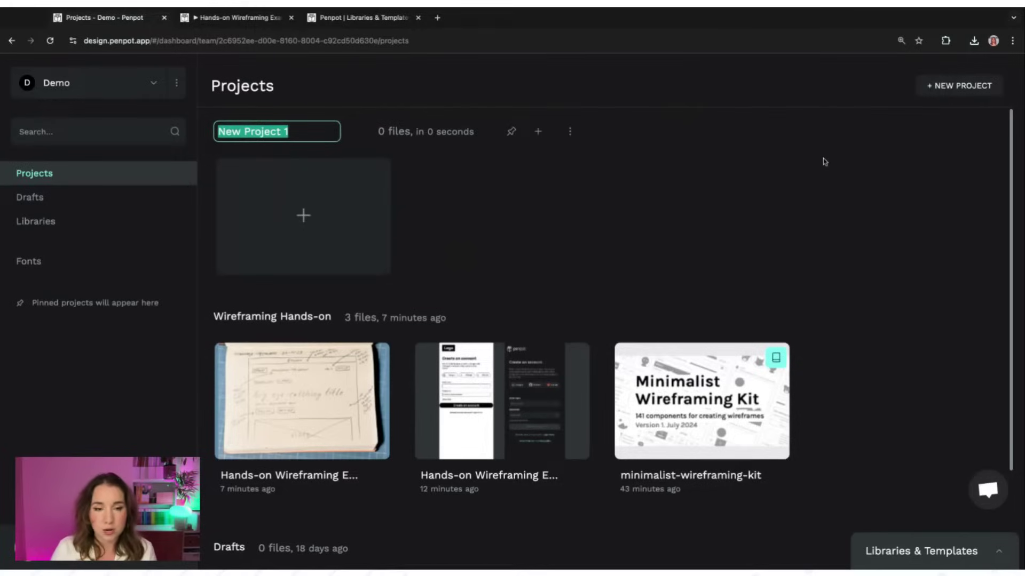
pyautogui.write('V1')
pyautogui.press('Return')
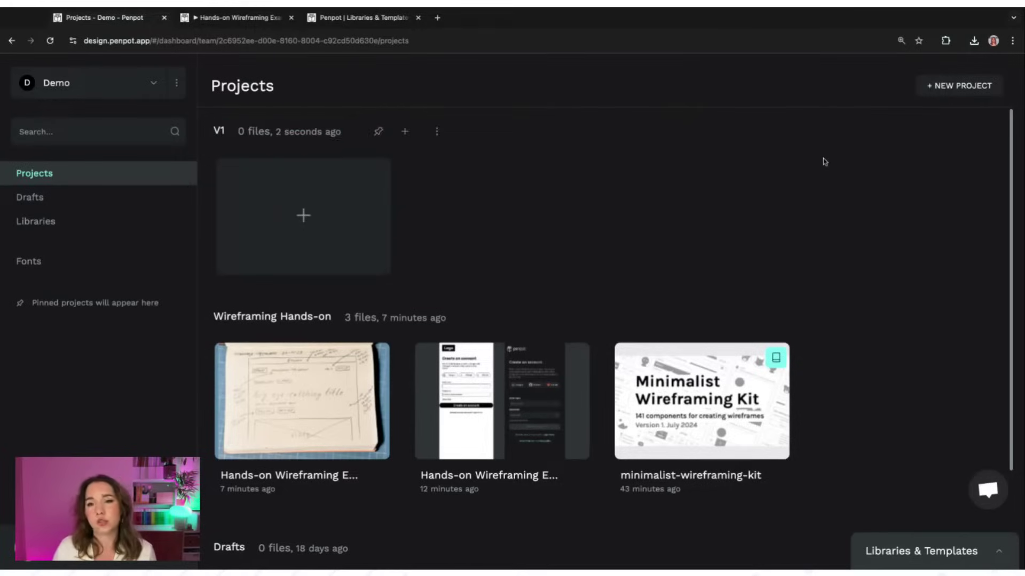
pyautogui.click(958, 86)
pyautogui.write('V2')
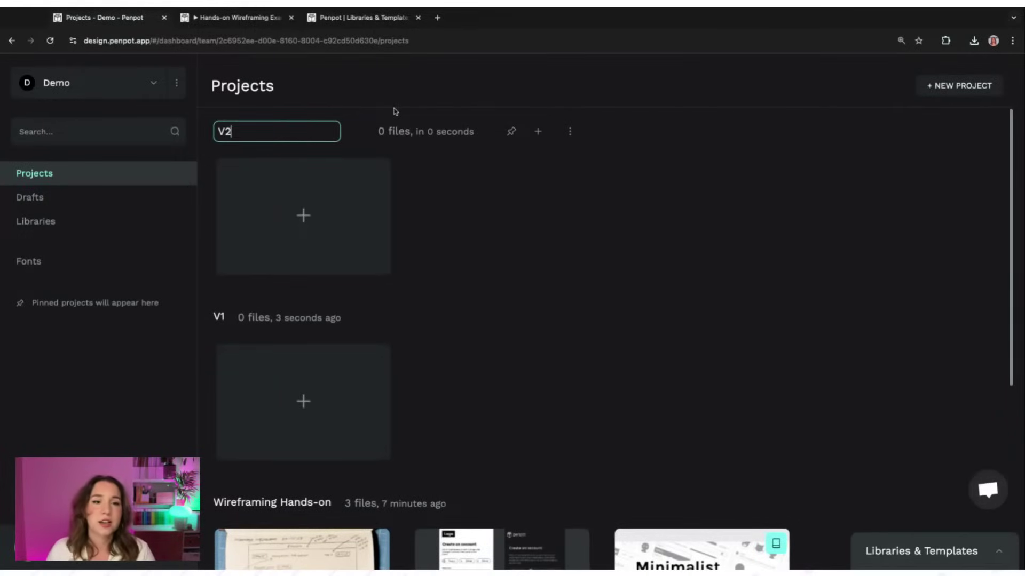
pyautogui.press('Return')
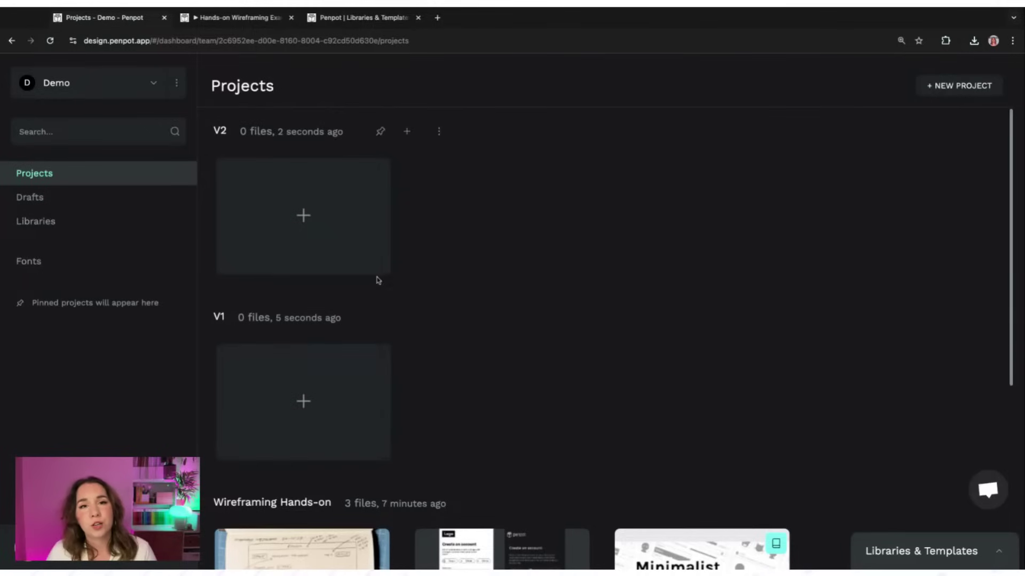
# Reopen the wireframing file with the sketched cover from the Wireframing Hands-on project and go to its Lo-fi page
pyautogui.scroll(-5, 482, 308)
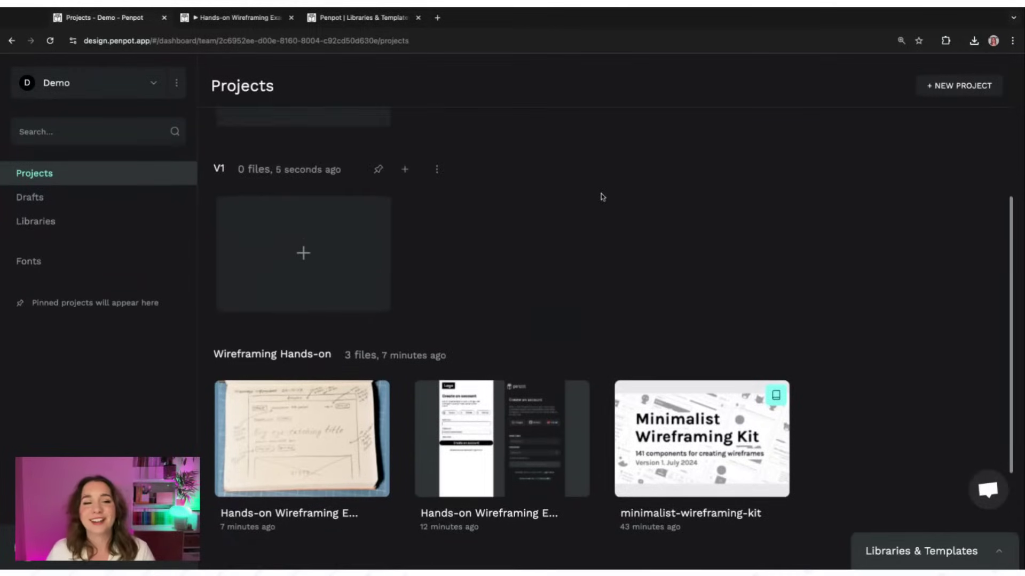
pyautogui.scroll(1, 596, 197)
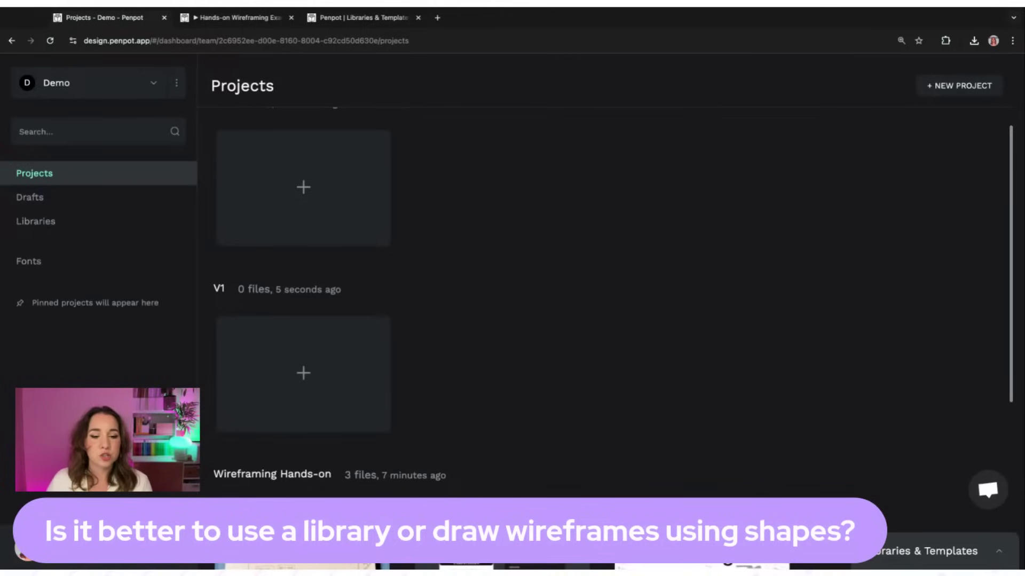
pyautogui.scroll(-1, 604, 219)
pyautogui.scroll(-5, 613, 228)
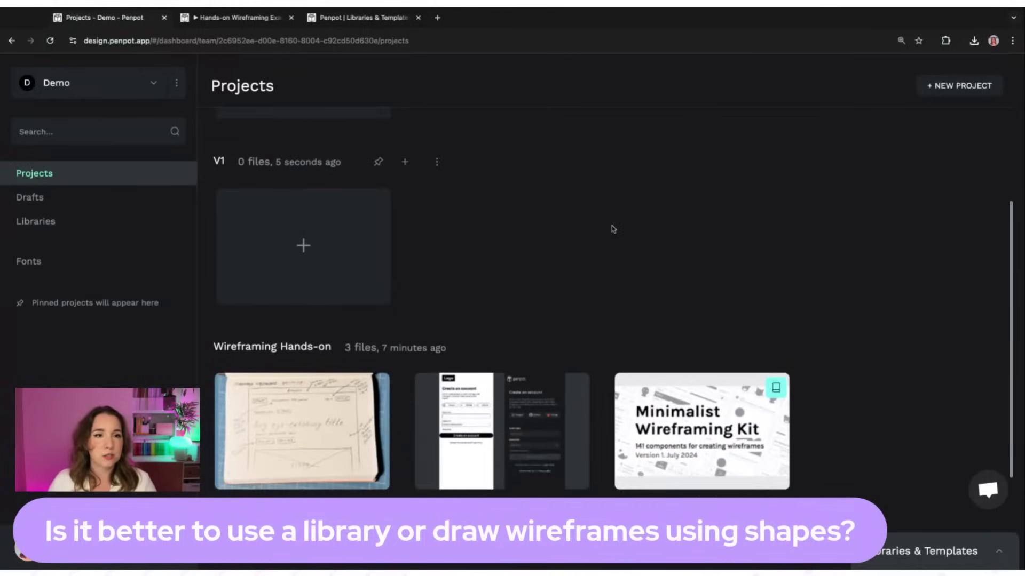
pyautogui.scroll(-2, 613, 229)
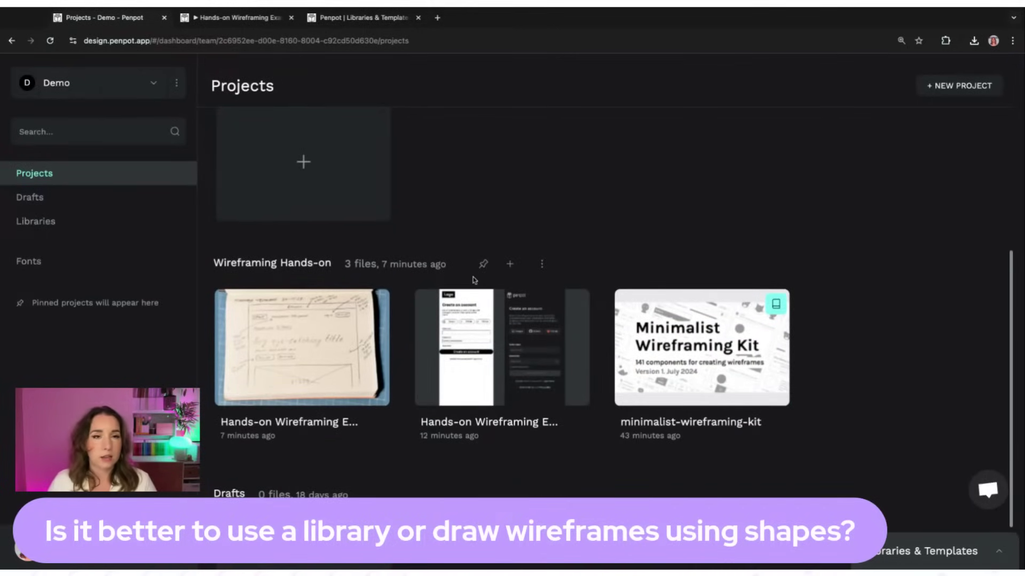
pyautogui.doubleClick(295, 382)
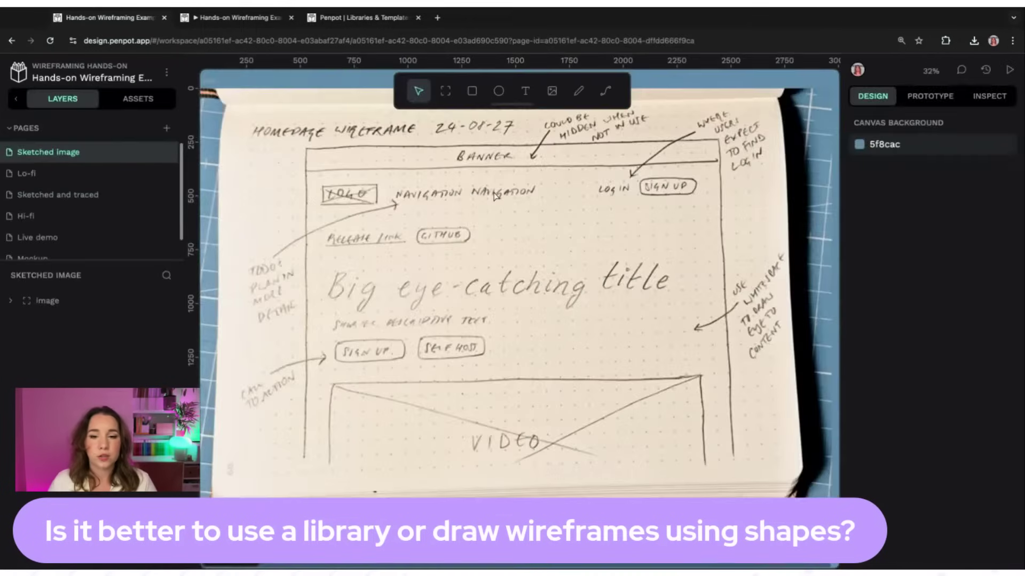
pyautogui.click(160, 174)
# Show the assets of the minimalist-wireframing-kit library and list its component groups
pyautogui.click(138, 99)
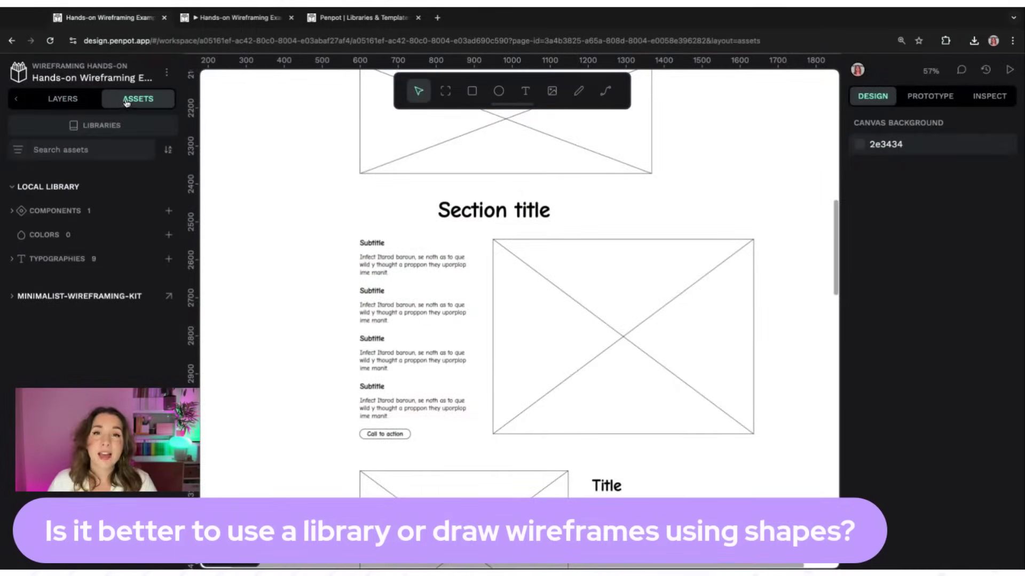
pyautogui.click(63, 297)
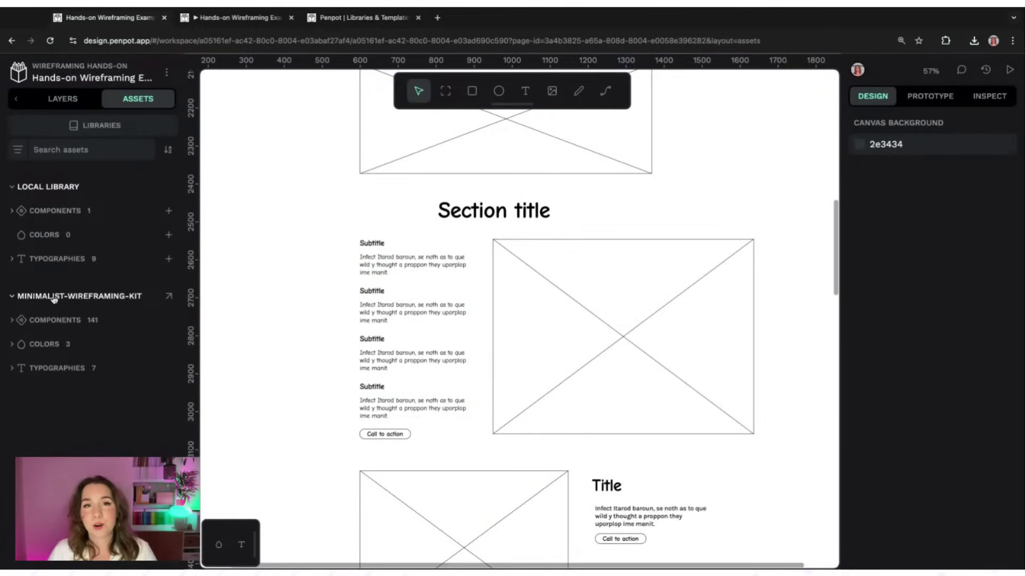
pyautogui.click(38, 319)
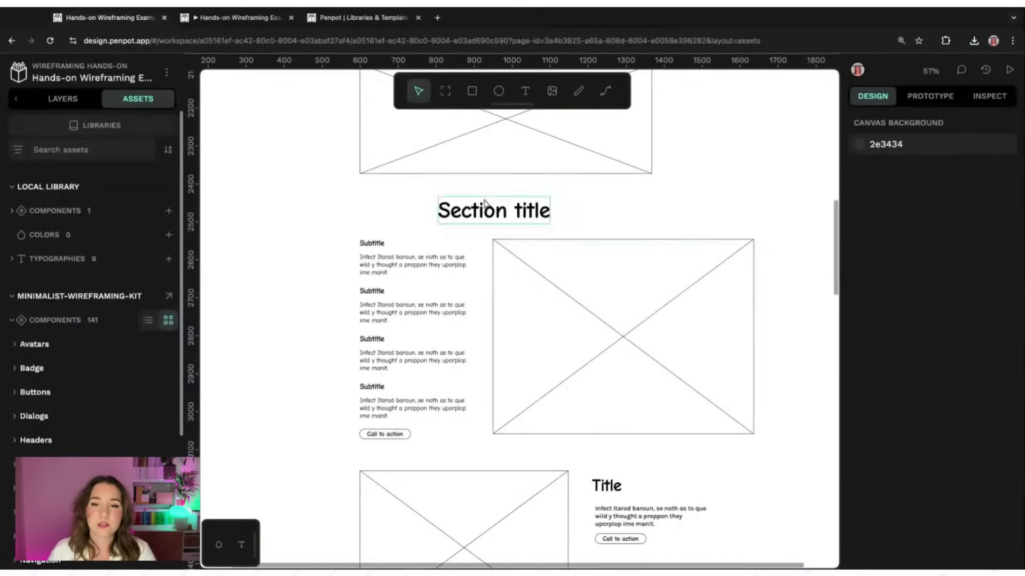
# Examine how the sections of the homepage lo-fi wireframe are built from titles, text and crossed image boxes
pyautogui.hscroll(1, 758, 162)
pyautogui.hscroll(5, 758, 162)
pyautogui.scroll(-2, 758, 161)
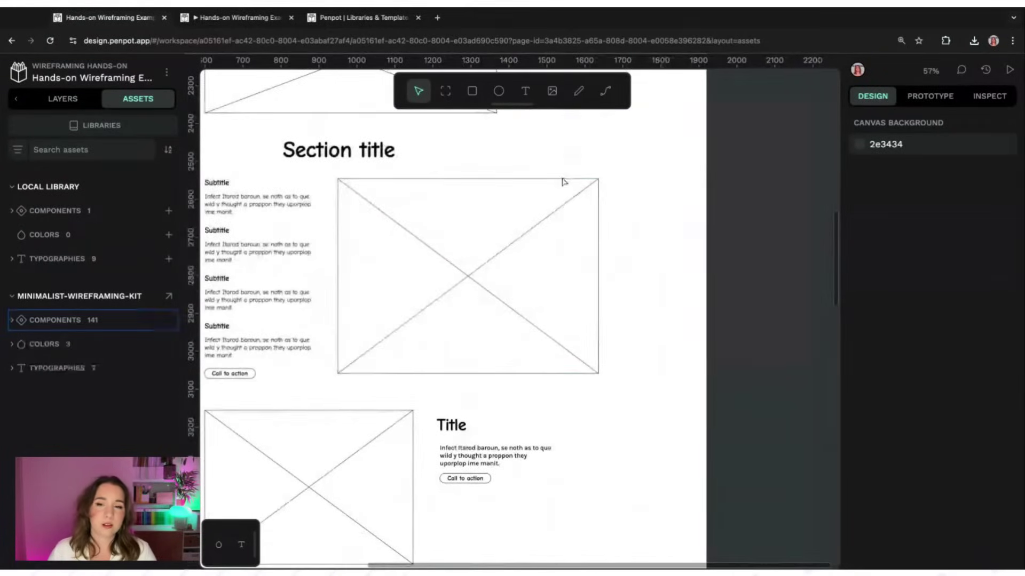
pyautogui.click(641, 148)
pyautogui.scroll(10, 643, 139)
pyautogui.hscroll(-5, 643, 138)
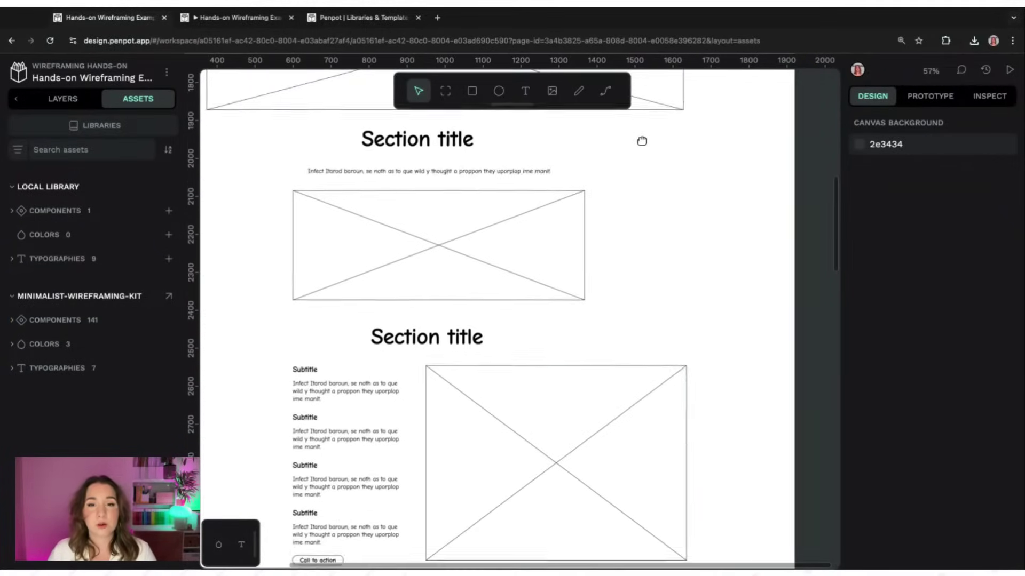
pyautogui.scroll(11, 292, 193)
pyautogui.hscroll(-1, 292, 194)
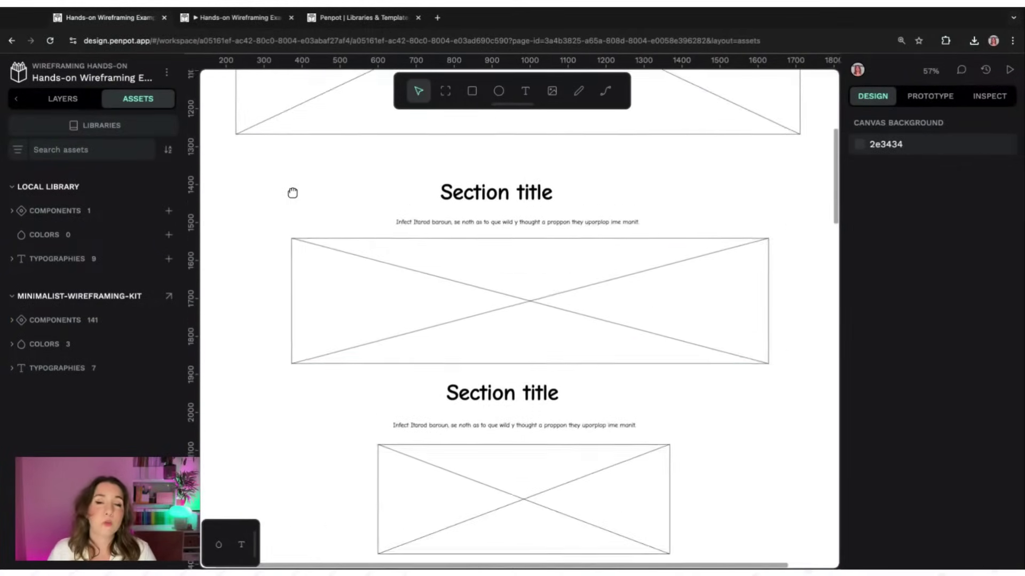
pyautogui.scroll(1, 334, 363)
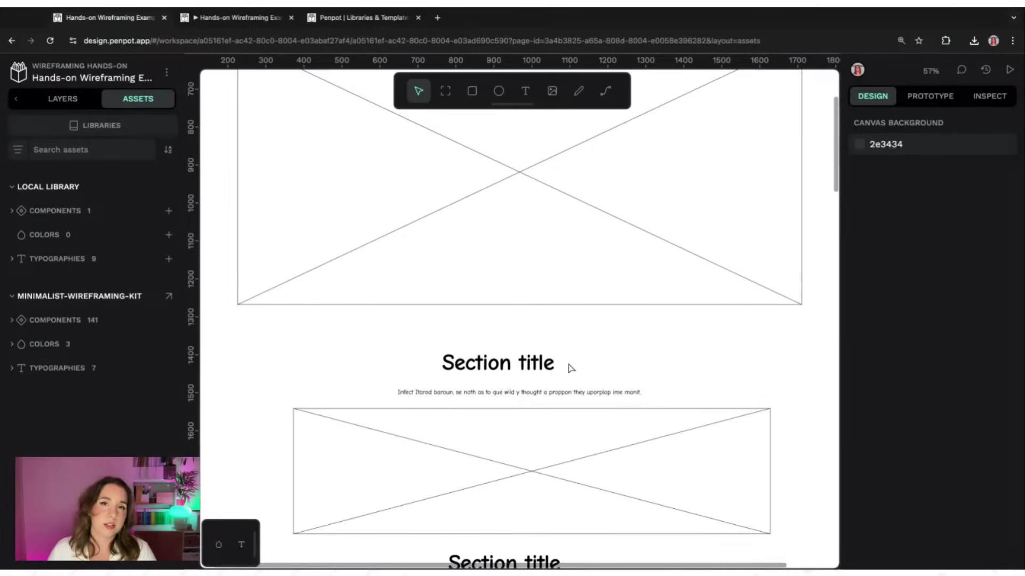
pyautogui.hscroll(2, 635, 350)
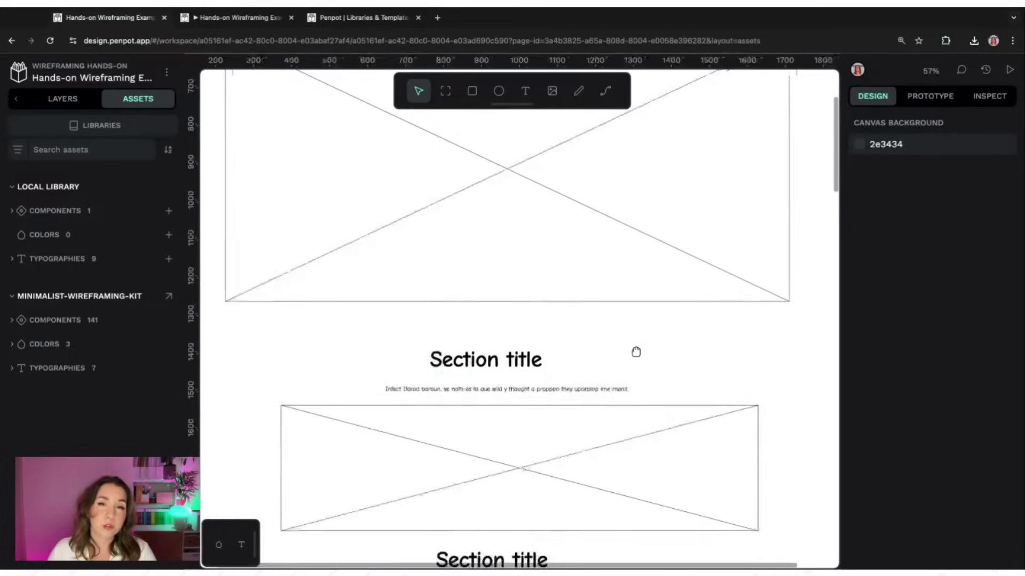
# Draw a new board about 819 by 1042 on the empty canvas beside the homepage lo-fi board
pyautogui.scroll(-3, 636, 350)
pyautogui.hscroll(4, 636, 350)
pyautogui.scroll(12, 571, 232)
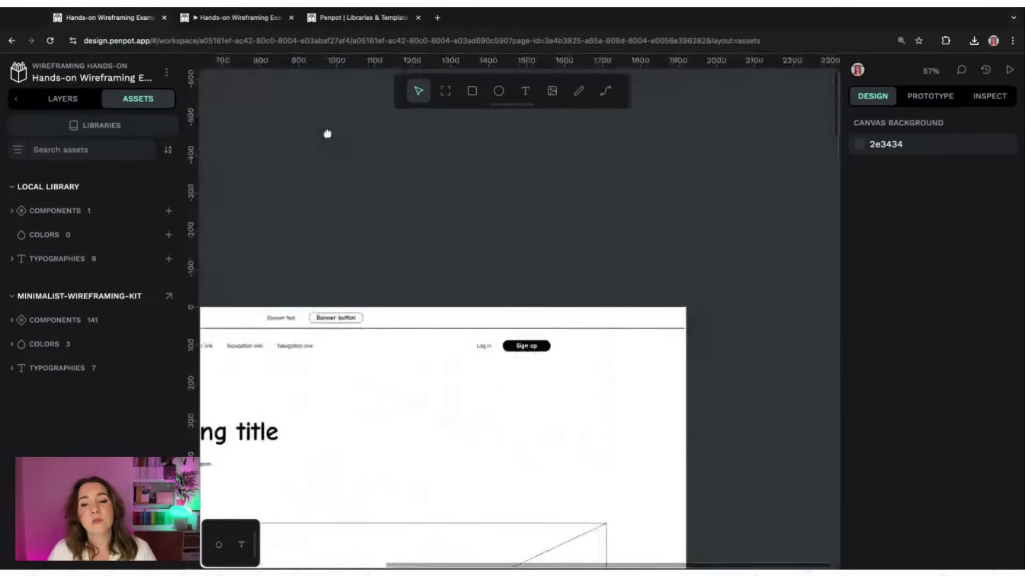
pyautogui.scroll(-4, 327, 134)
pyautogui.hscroll(5, 327, 134)
pyautogui.hscroll(1, 703, 283)
pyautogui.scroll(-1, 702, 283)
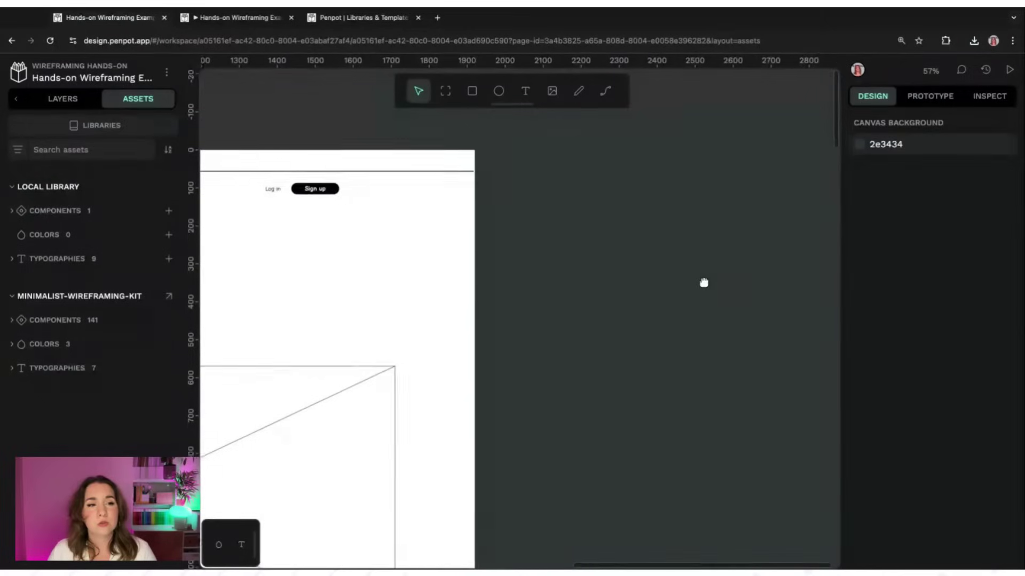
pyautogui.scroll(-1, 703, 283)
pyautogui.hscroll(1, 704, 283)
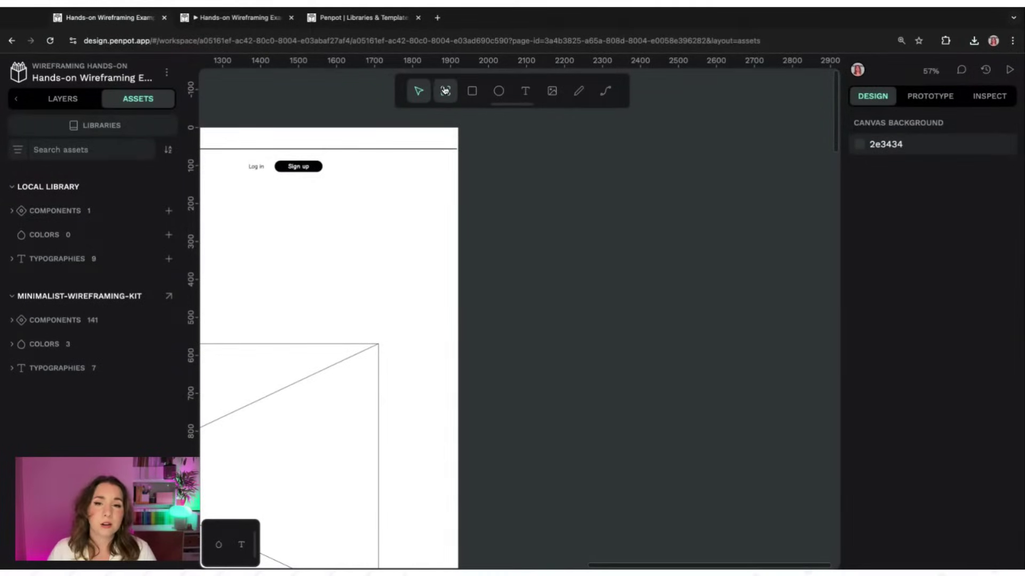
pyautogui.click(445, 90)
pyautogui.moveTo(485, 129); pyautogui.dragTo(800, 529)
# Draw a rectangle about 811 by 75 across the upper edge of the new board as a header bar
pyautogui.hscroll(3, 779, 75)
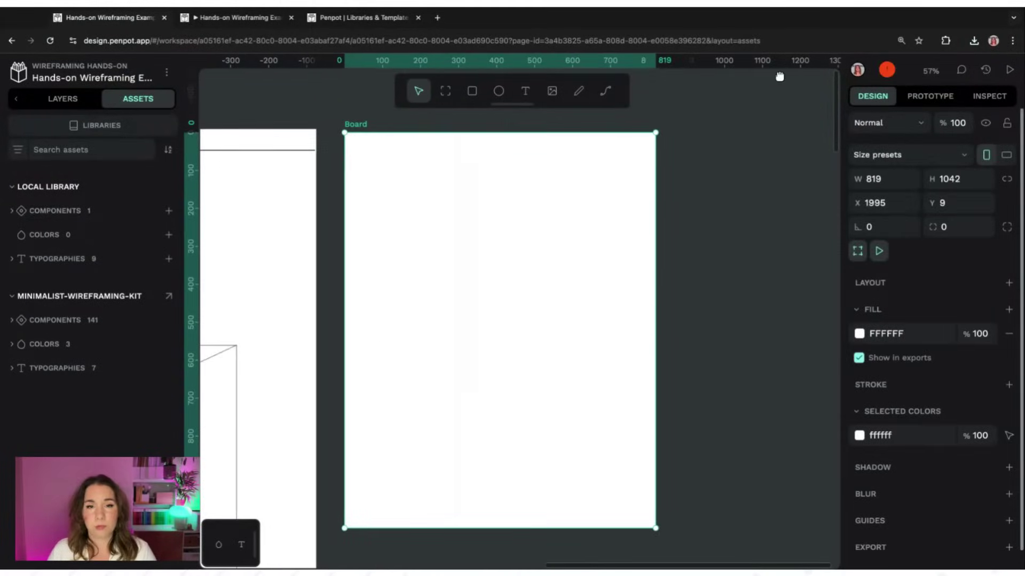
pyautogui.click(469, 90)
pyautogui.click(345, 136)
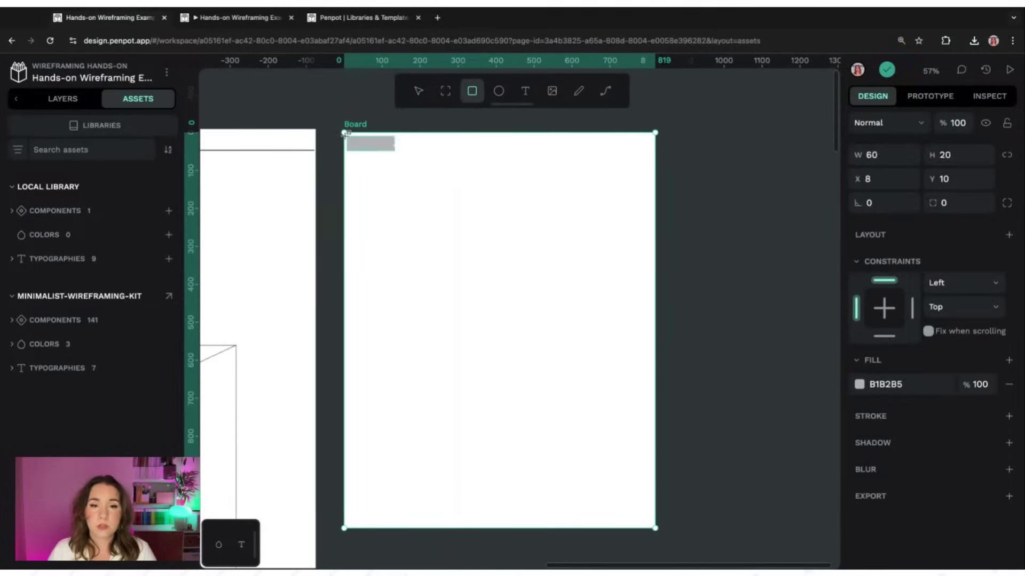
pyautogui.moveTo(345, 136); pyautogui.dragTo(655, 165)
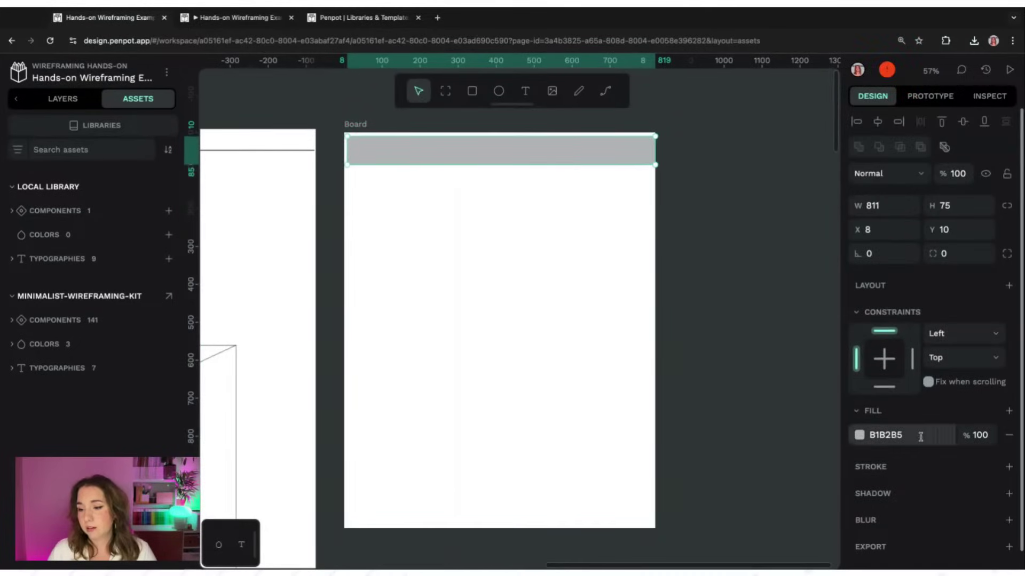
# Replace the header bar's gray fill with a 1 px solid black inside stroke and move the bar to the board's upper-left corner
pyautogui.click(1009, 435)
pyautogui.click(1009, 437)
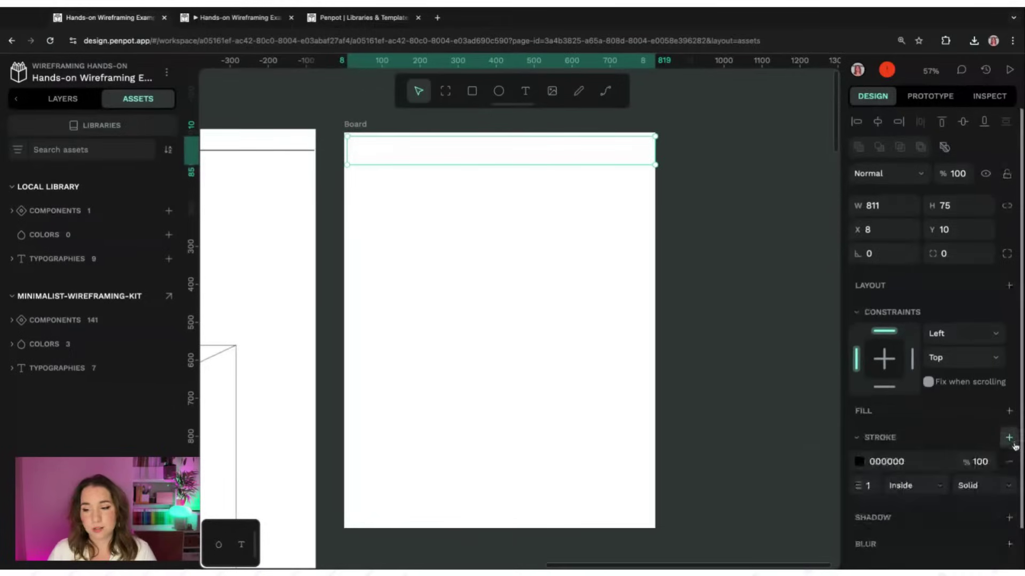
pyautogui.click(496, 190)
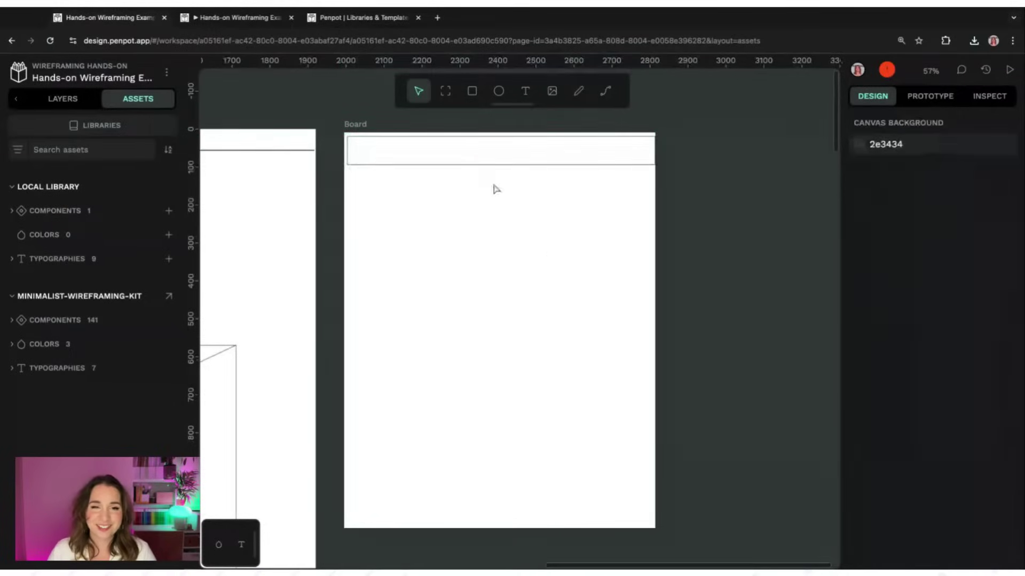
pyautogui.click(473, 139)
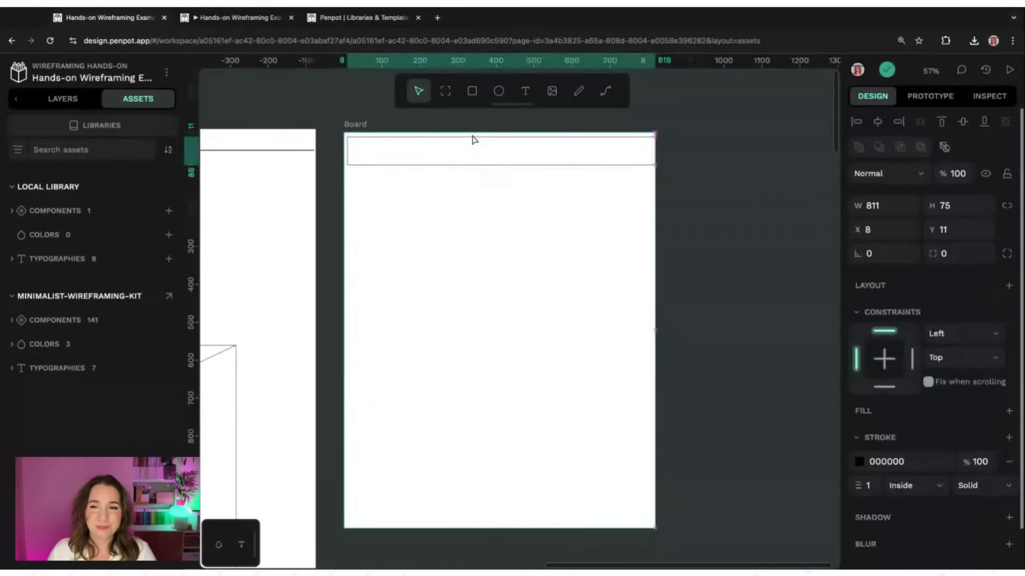
pyautogui.moveTo(472, 140); pyautogui.dragTo(470, 135)
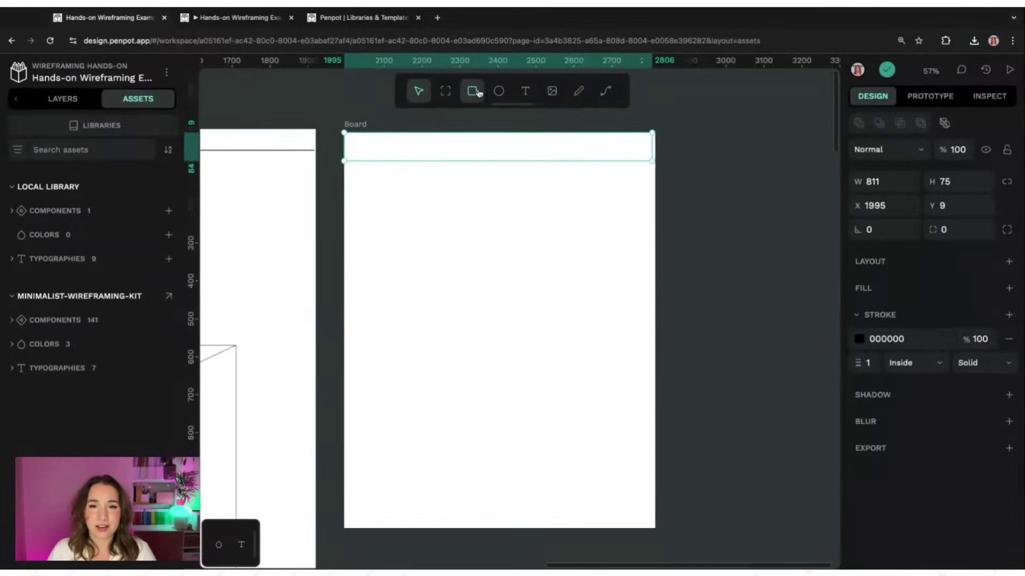
# Draw a rectangle about 221 by 231 below the header bar, with no fill and a 1 px solid black inside stroke
pyautogui.click(472, 92)
pyautogui.moveTo(468, 301); pyautogui.dragTo(394, 222)
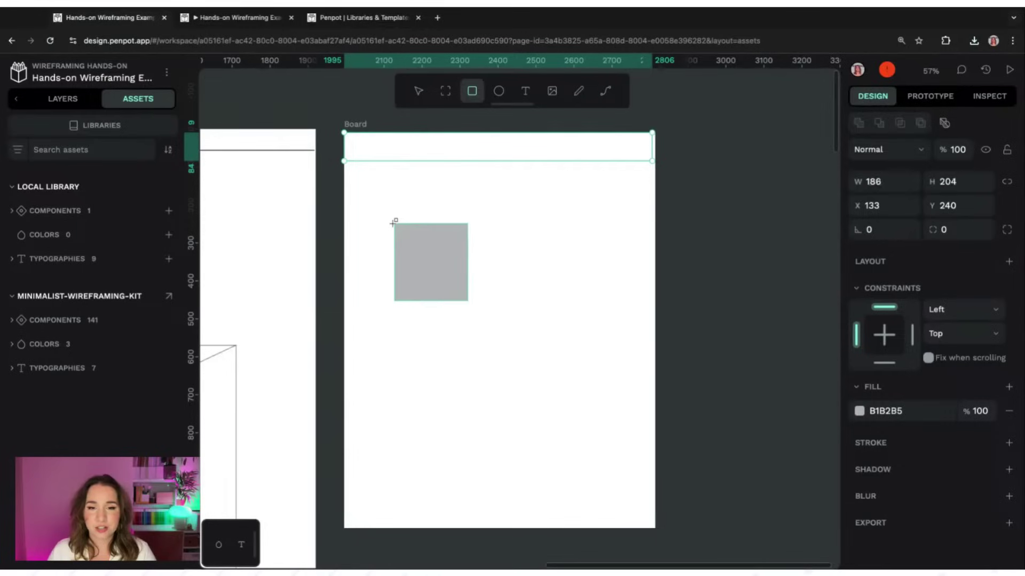
pyautogui.click(1009, 438)
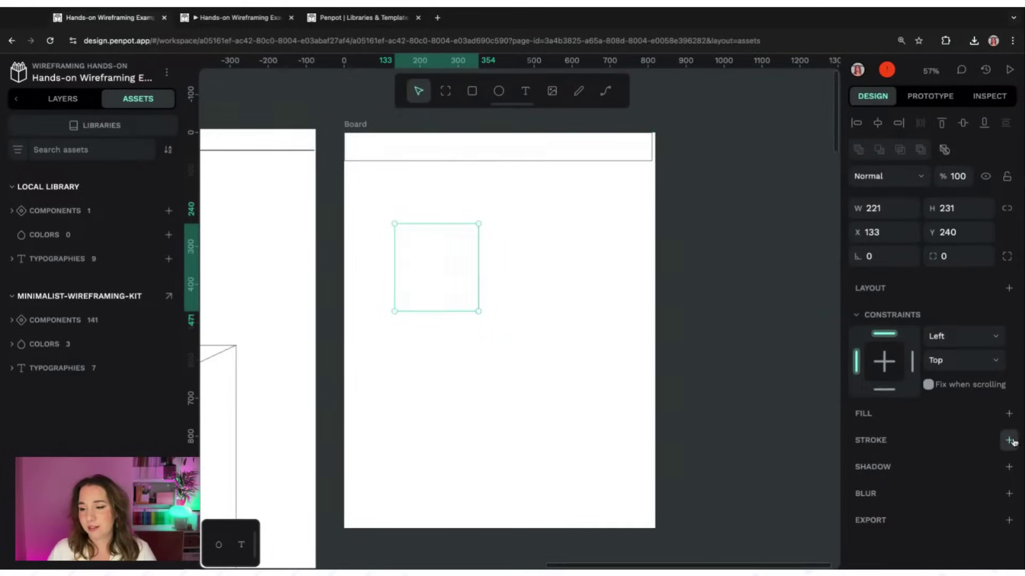
pyautogui.click(1009, 440)
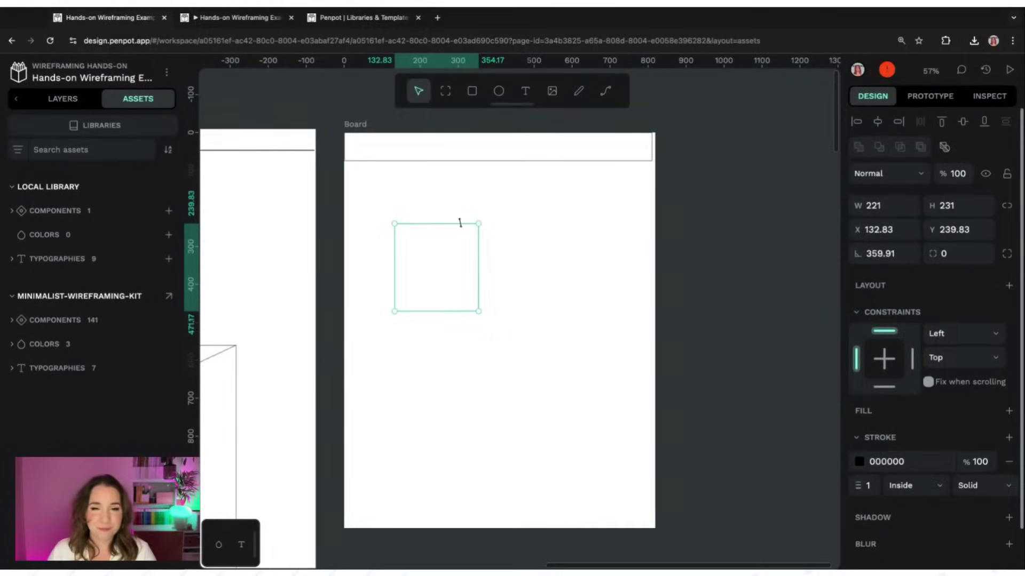
# Draw a straight diagonal path across the box from its upper-left corner to its lower-right corner
pyautogui.click(605, 91)
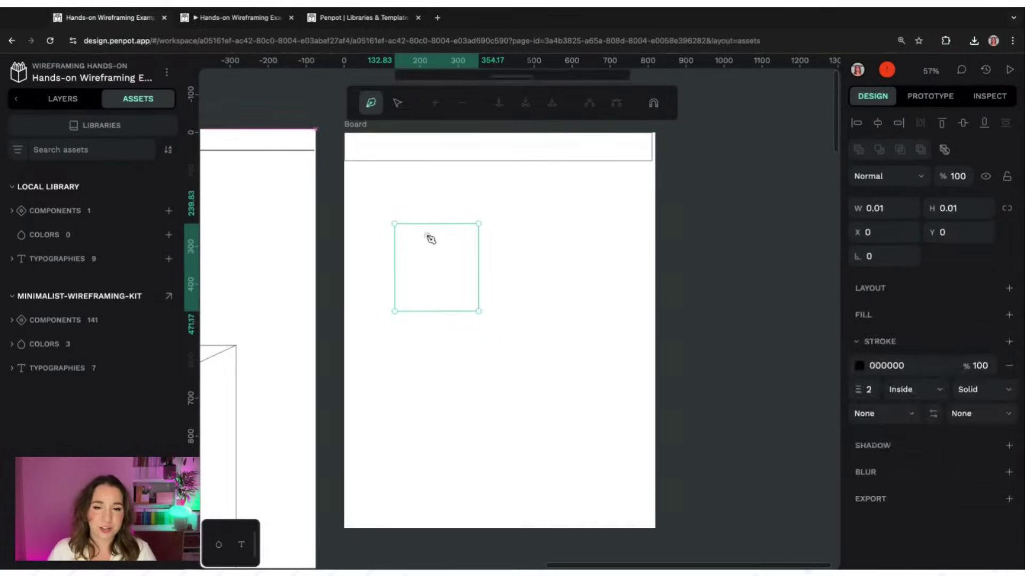
pyautogui.scroll(2, 419, 232)
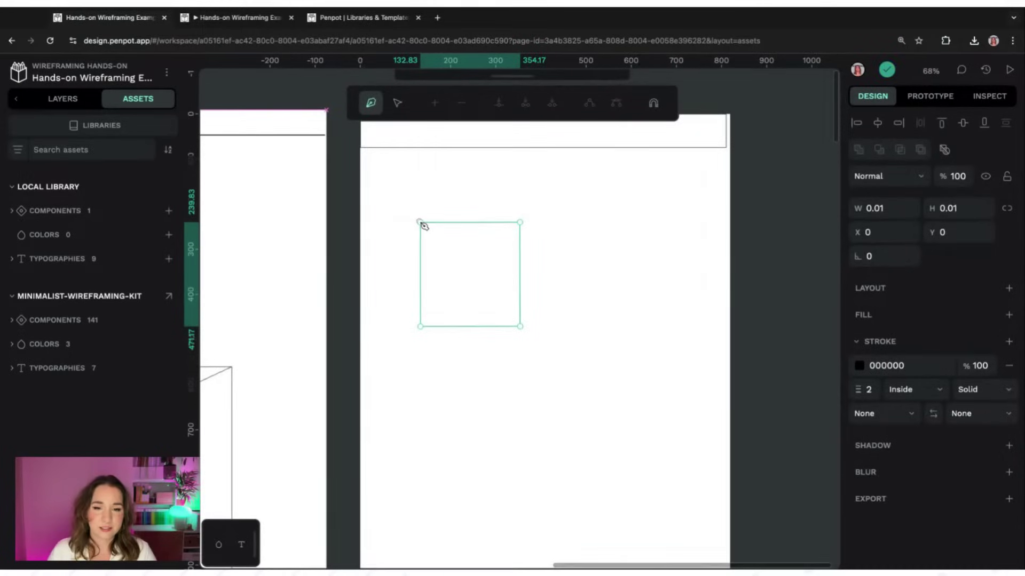
pyautogui.click(421, 222)
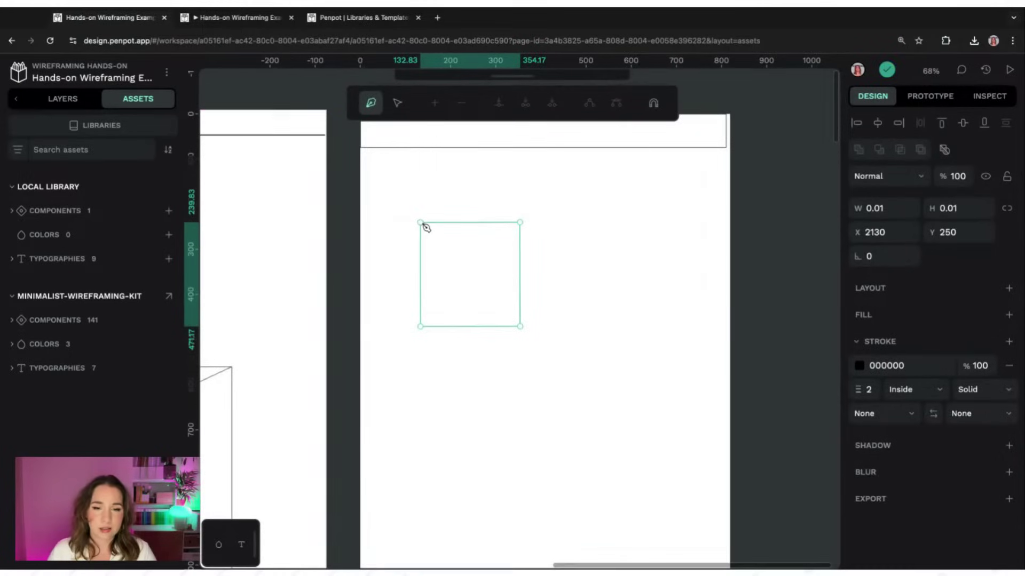
pyautogui.click(520, 323)
pyautogui.press('Return')
pyautogui.press('Escape')
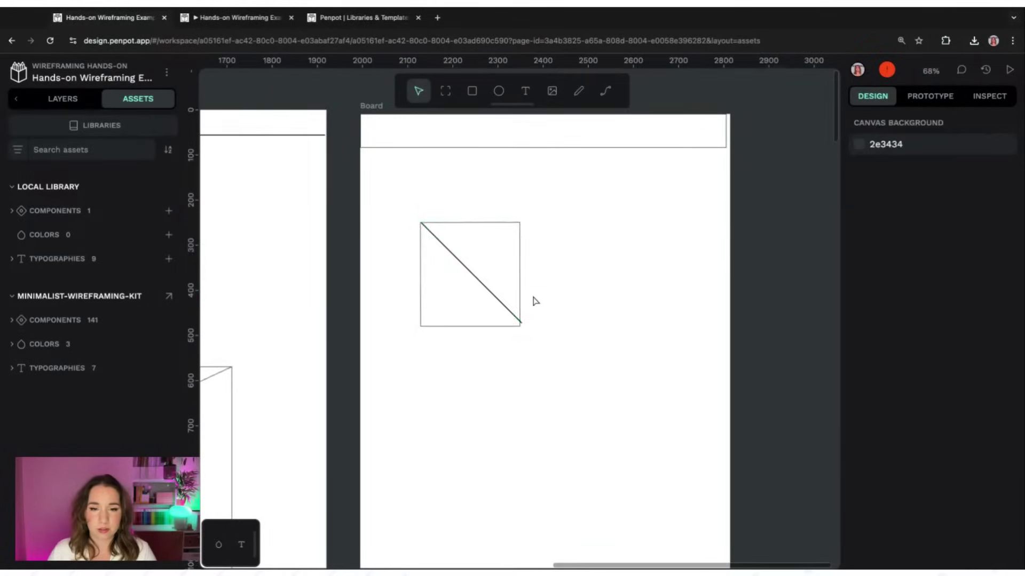
# Duplicate the diagonal line and flip it vertically so the two lines cross inside the box as an image placeholder
pyautogui.click(480, 287)
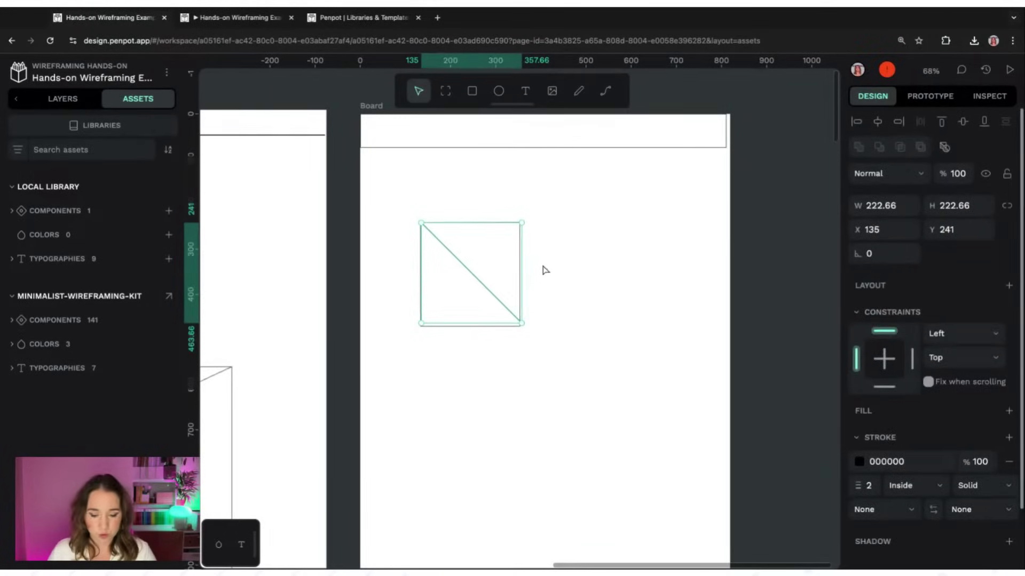
pyautogui.rightClick(475, 279)
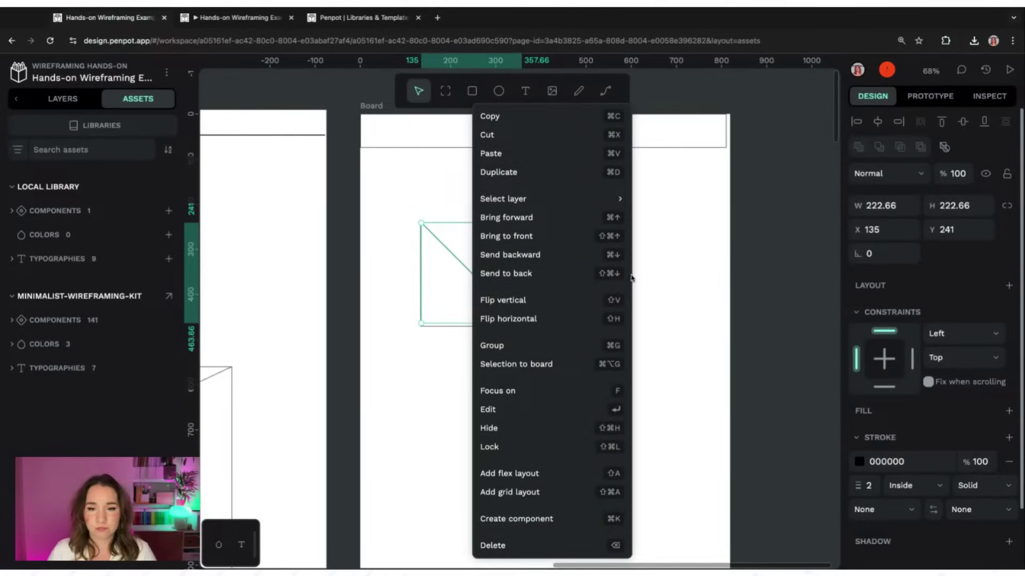
pyautogui.click(526, 300)
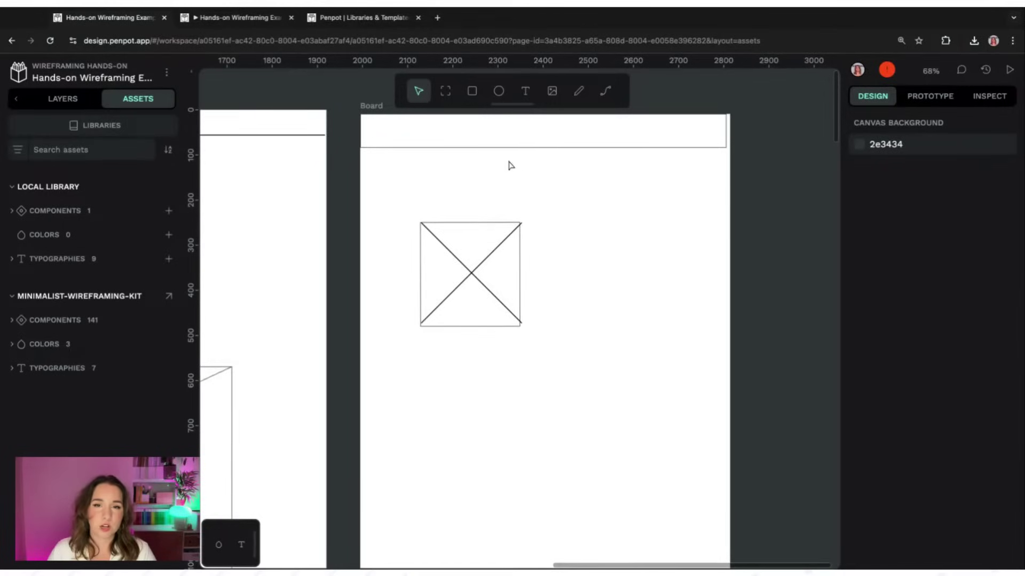
# Select the box together with both diagonals and move the image placeholder up and left, closer to the header bar
pyautogui.moveTo(605, 185); pyautogui.dragTo(431, 373)
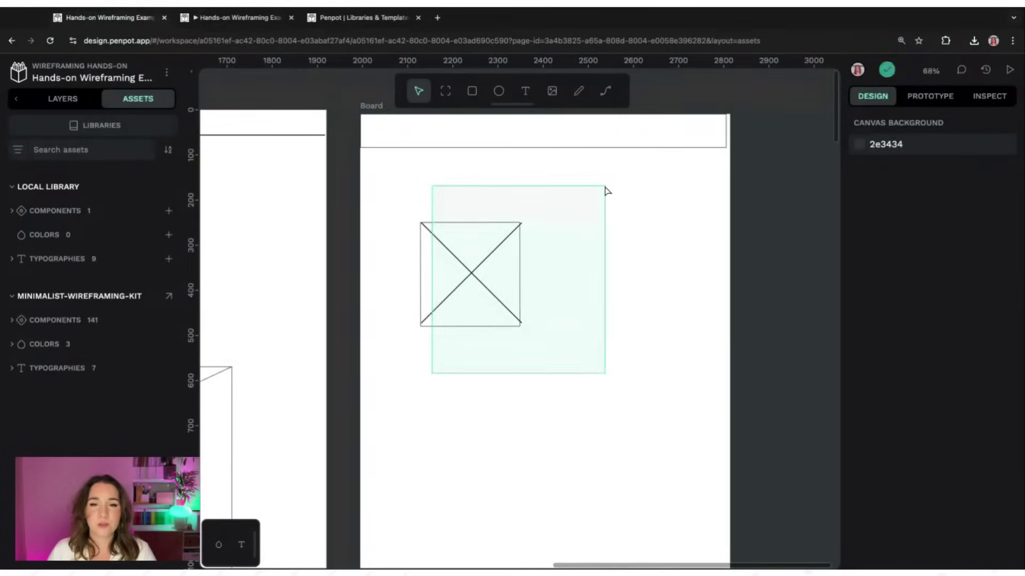
pyautogui.moveTo(607, 191); pyautogui.dragTo(608, 191)
pyautogui.click(664, 223)
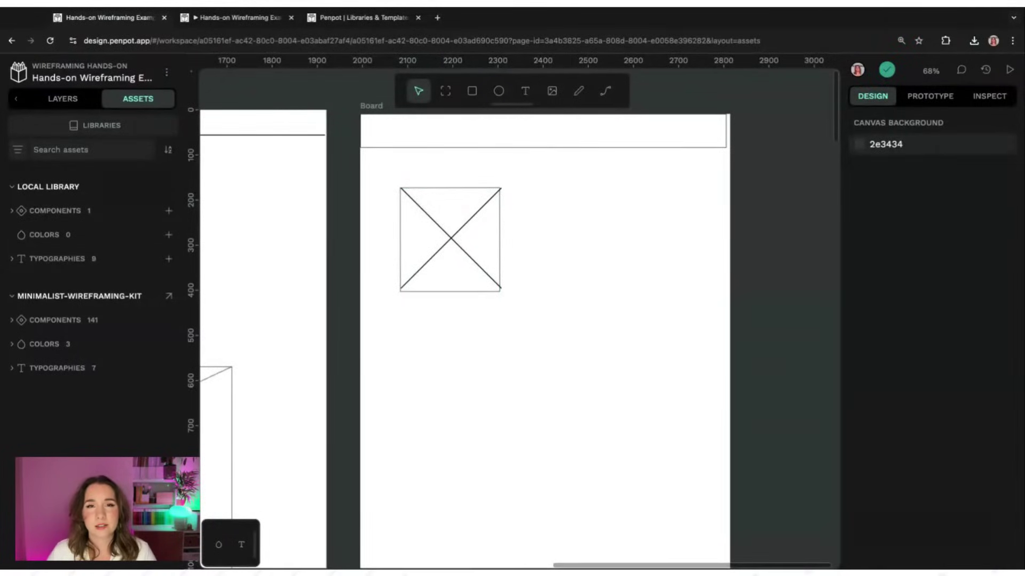
# Show the pages and the layer list of the Lo-fi page
pyautogui.scroll(1, 567, 190)
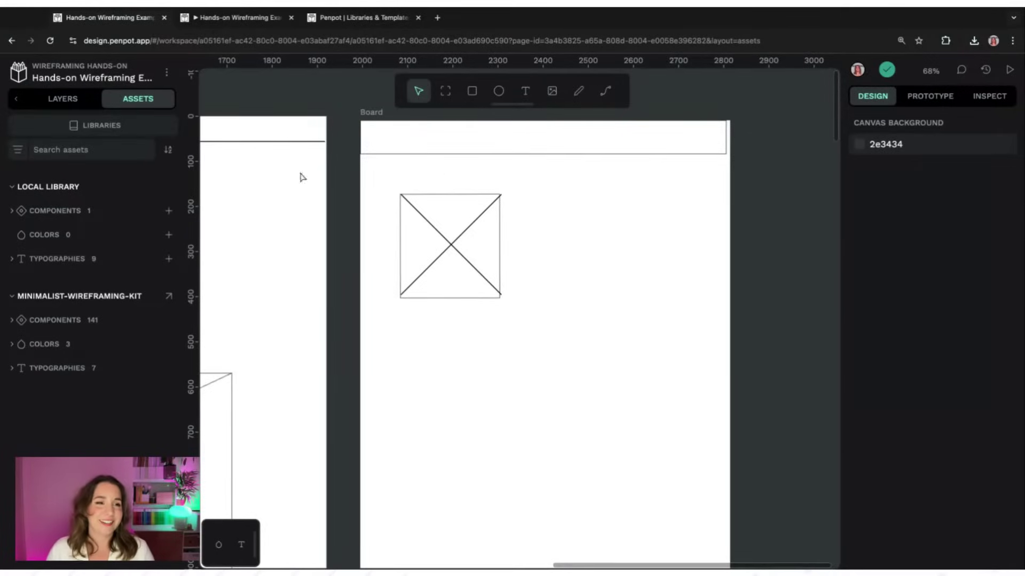
pyautogui.click(63, 98)
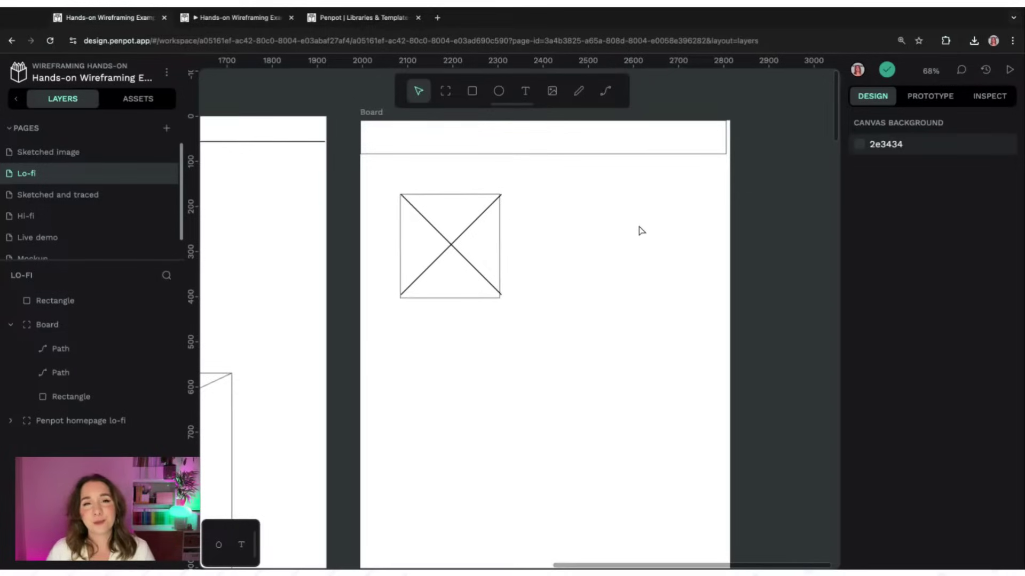